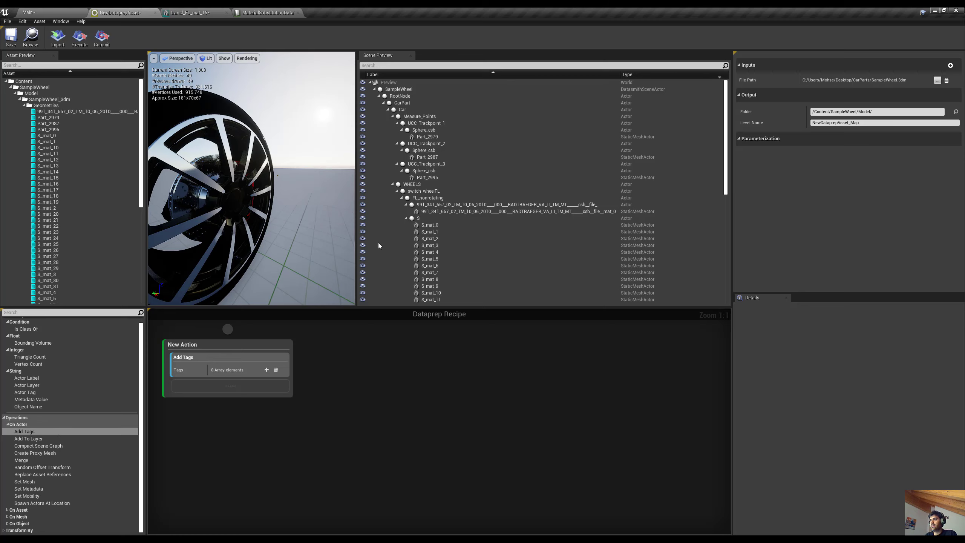
Step: Add an Actor Label filter to the Add Tags action, matching labels that contain s_mat_0
scroll(493, 216, "down", 3)
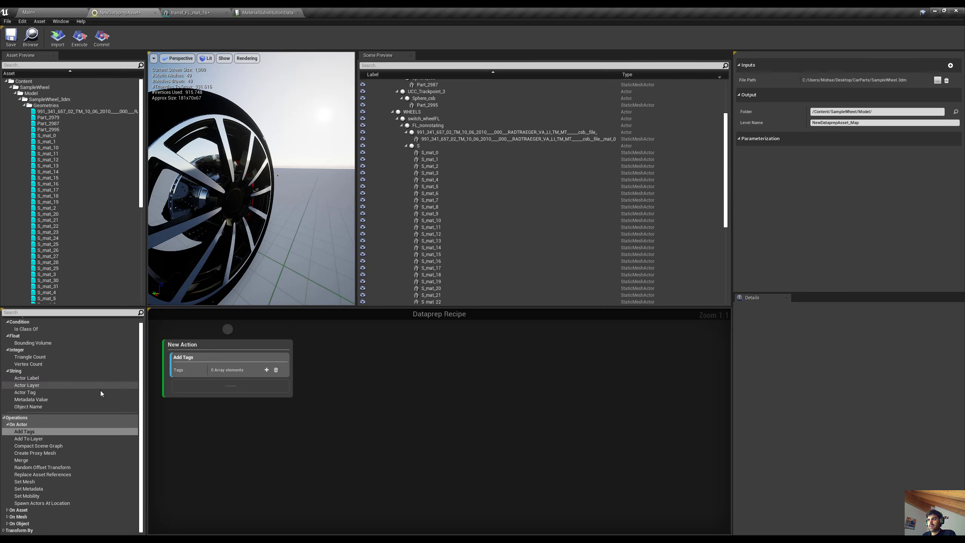
scroll(42, 414, "up", 1)
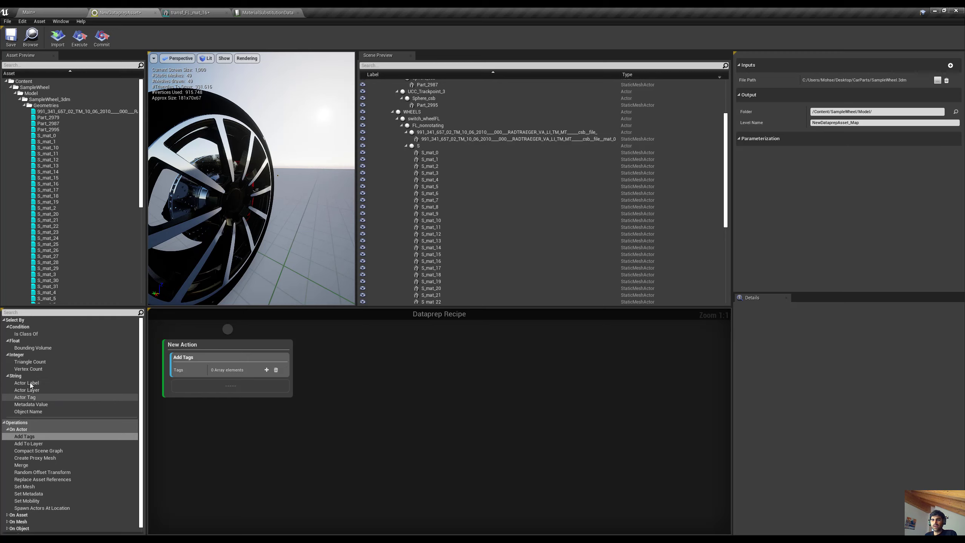
left_click_drag(33, 386, 224, 362)
left_click(275, 368)
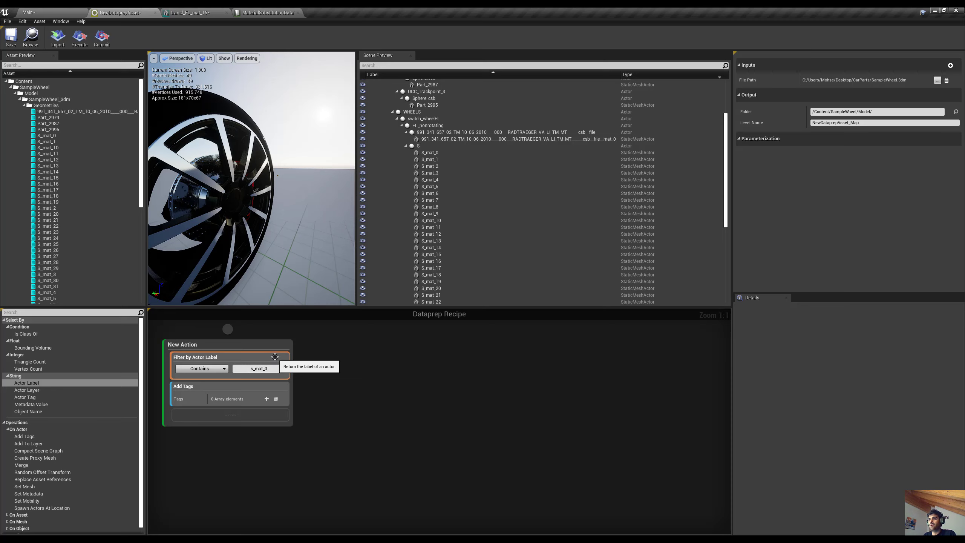
Step: Preview the actor label filter and look up the tags of the S_mat_0 actor in its details
left_click(275, 356)
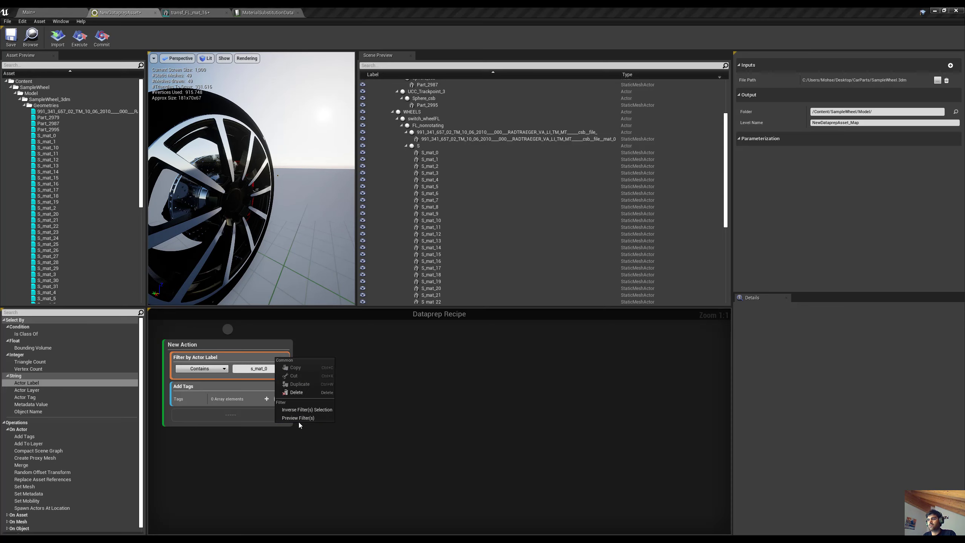
left_click(518, 152)
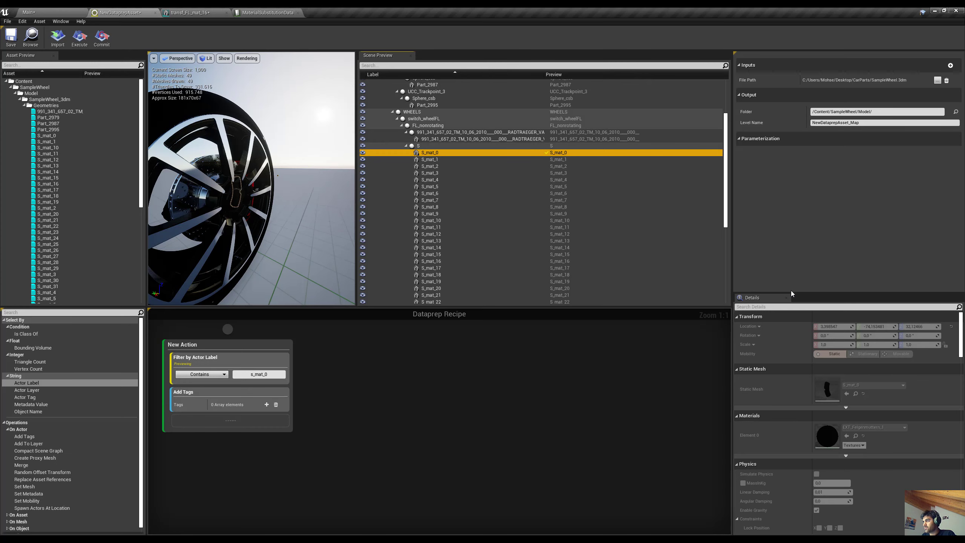
left_click(804, 307)
type("targ")
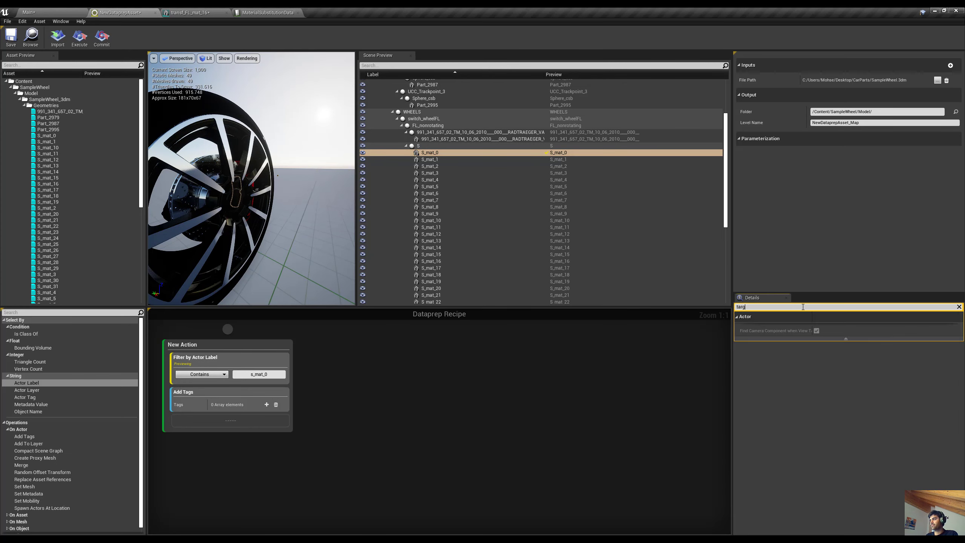
key("BackSpace")
key("BackSpace")
type("gs")
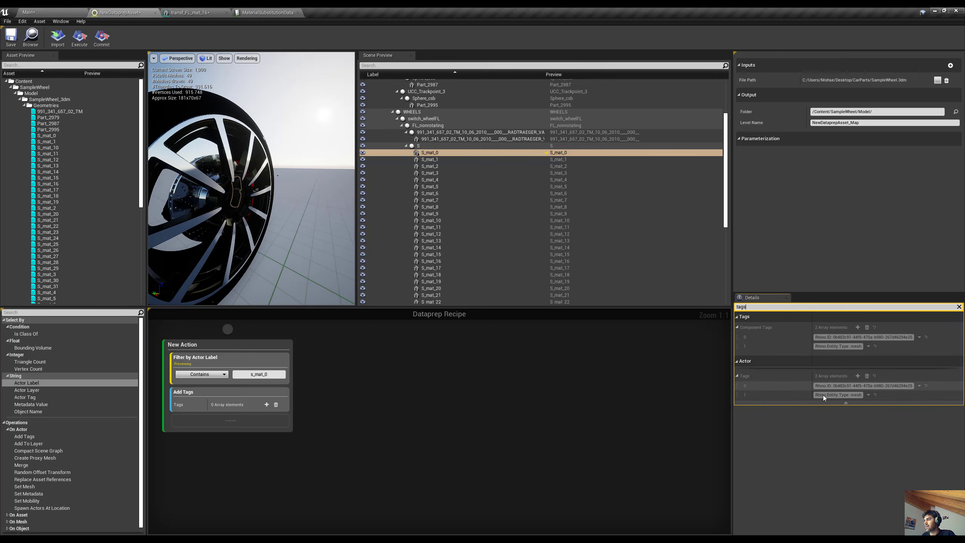
Step: Add the tag SampleTag to the Add Tags operation and execute the recipe
left_click(268, 404)
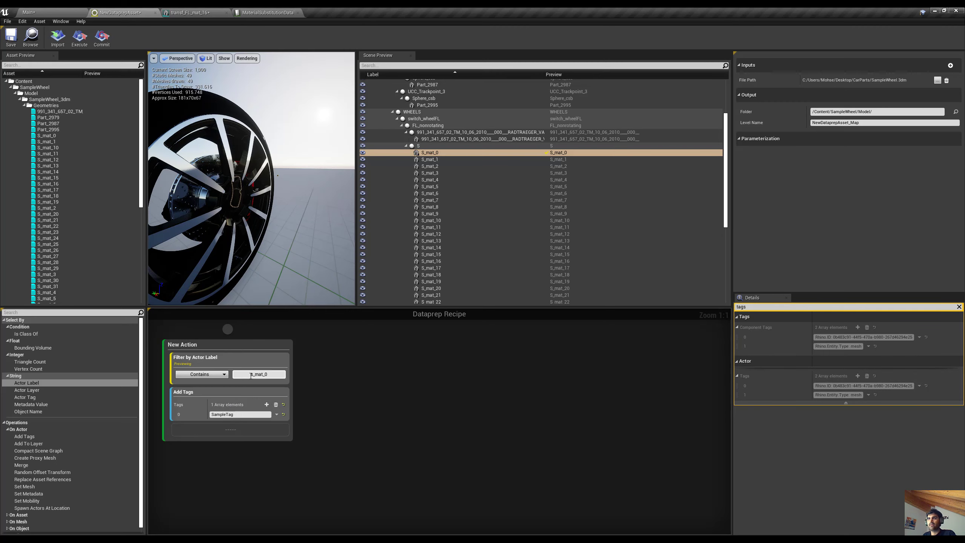
left_click(80, 37)
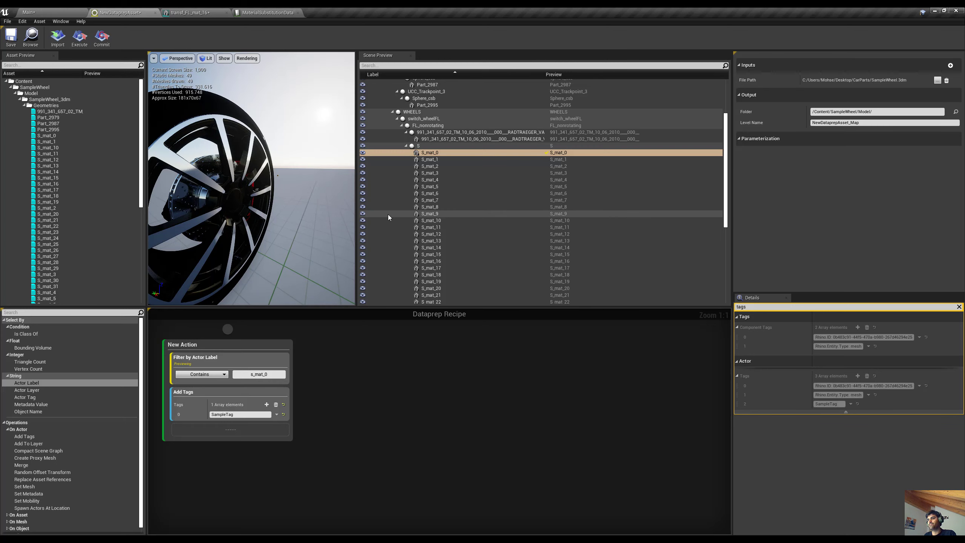
left_click(84, 42)
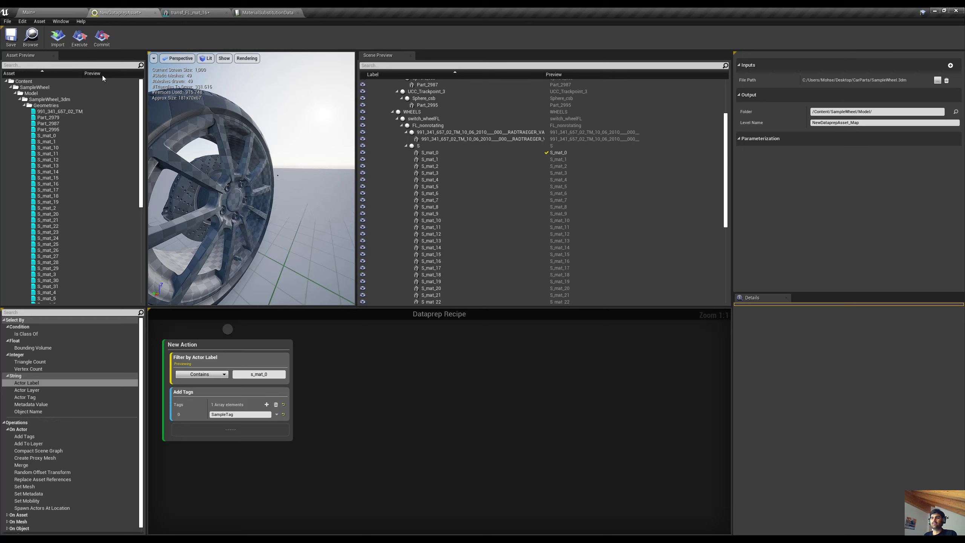
Step: Inspect the tags of the S_mat_0 actor and review the actors in the scene preview
left_click(437, 153)
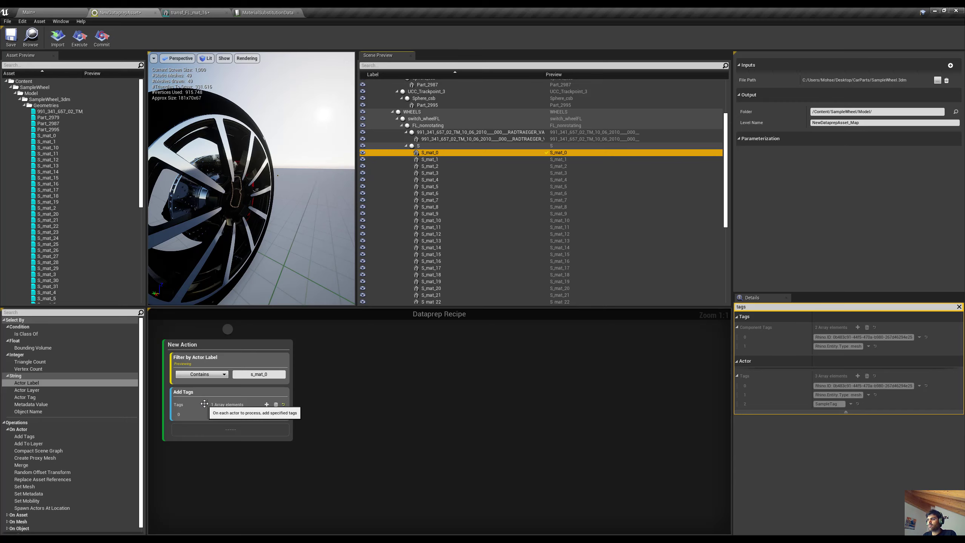
scroll(505, 184, "down", 3)
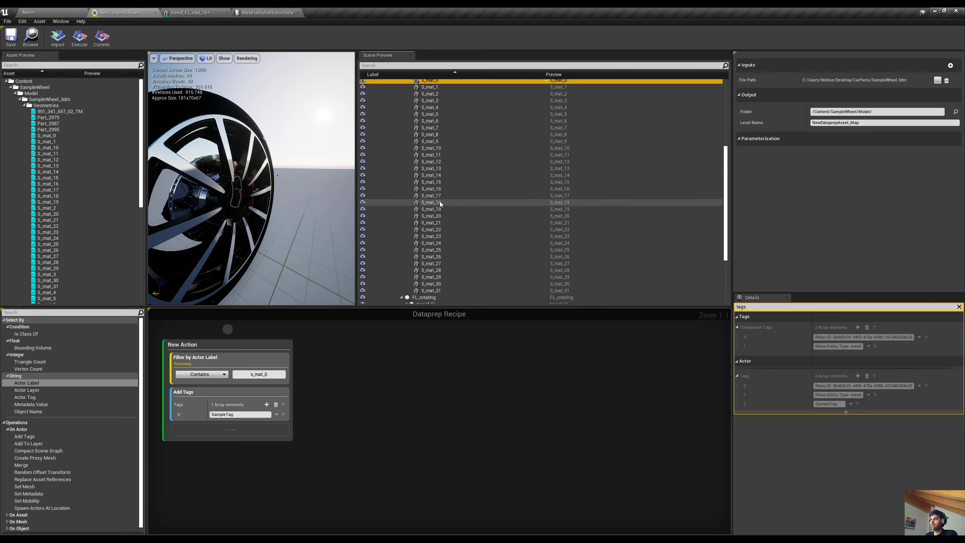
scroll(447, 232, "up", 4)
scroll(448, 231, "up", 2)
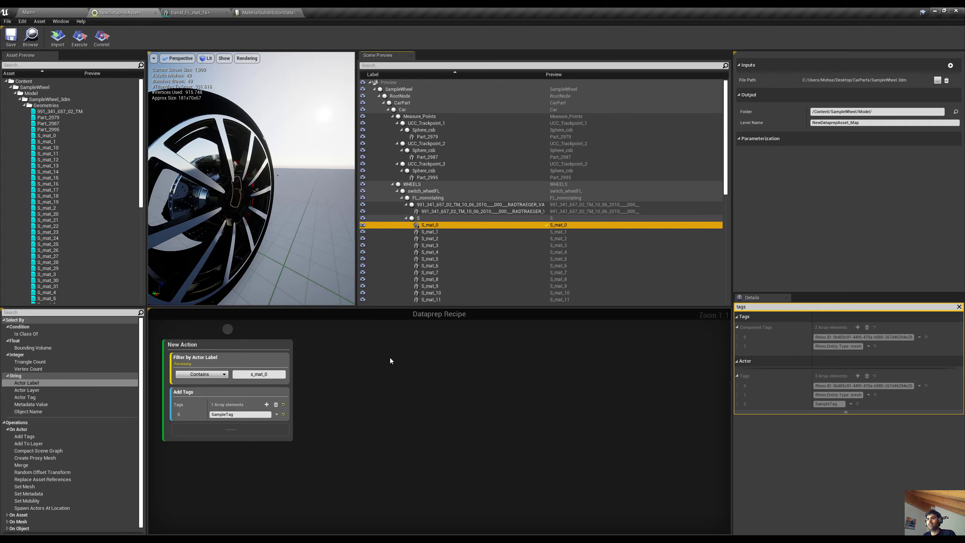
Step: Create a second action with an Actor Tag filter containing SampleTag and preview its matches
left_click_drag(25, 397, 336, 373)
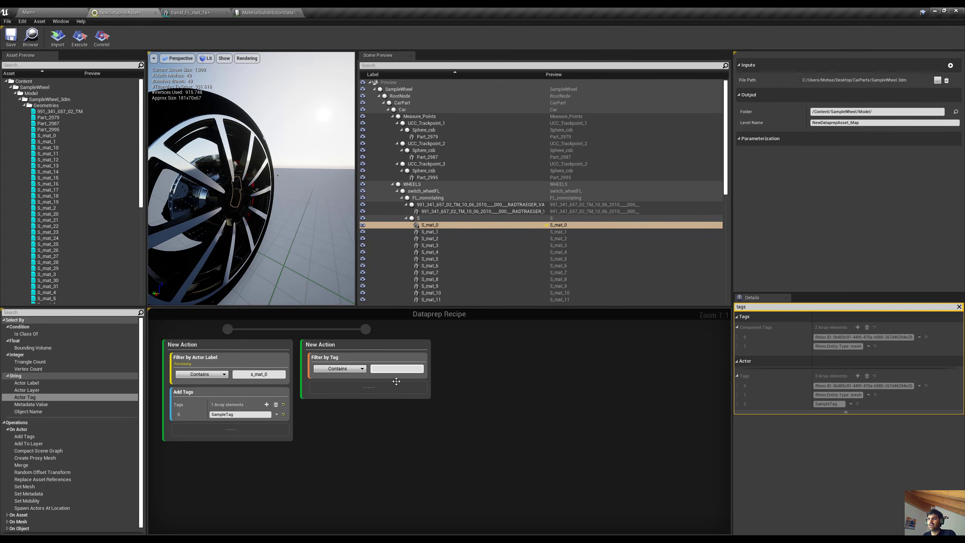
left_click(227, 414)
key("ctrl+c")
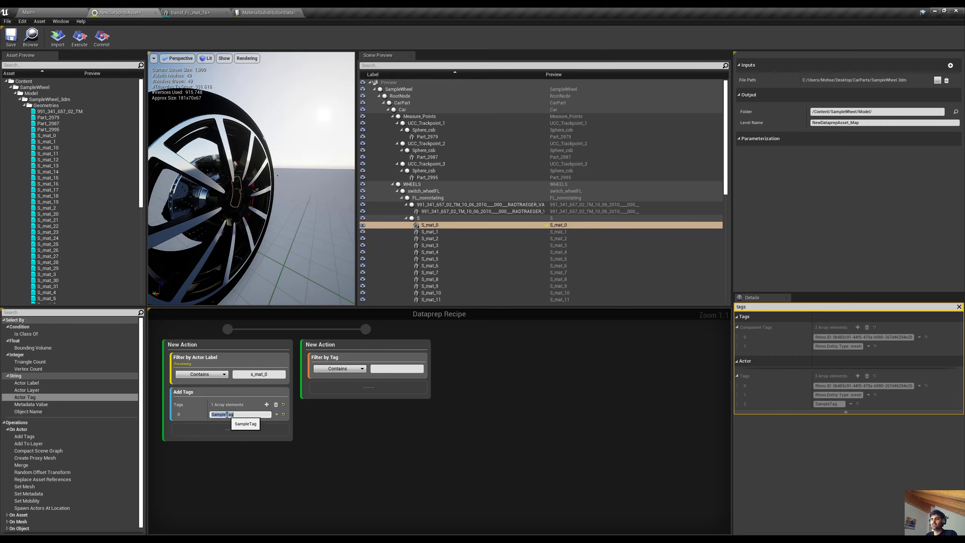
left_click(379, 373)
key("ctrl+v")
right_click(358, 357)
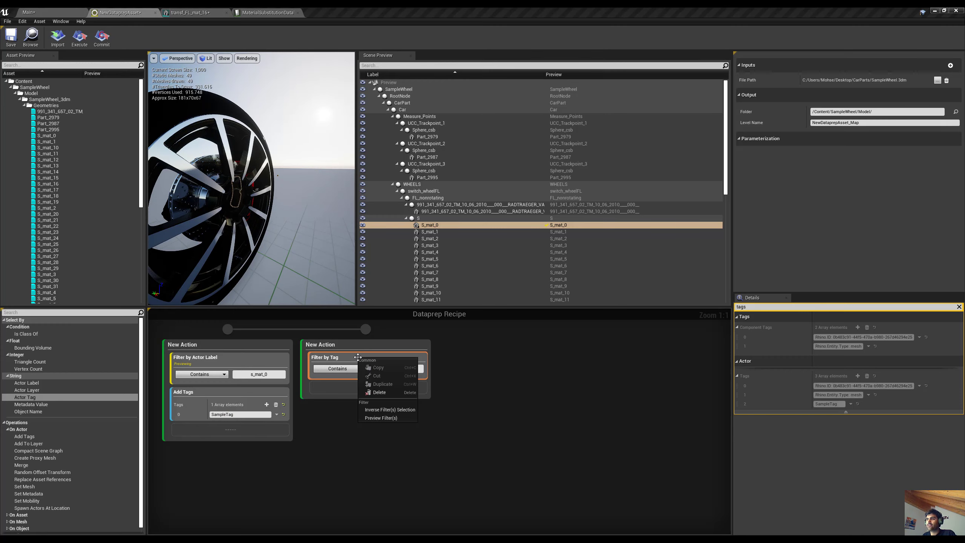
left_click(376, 418)
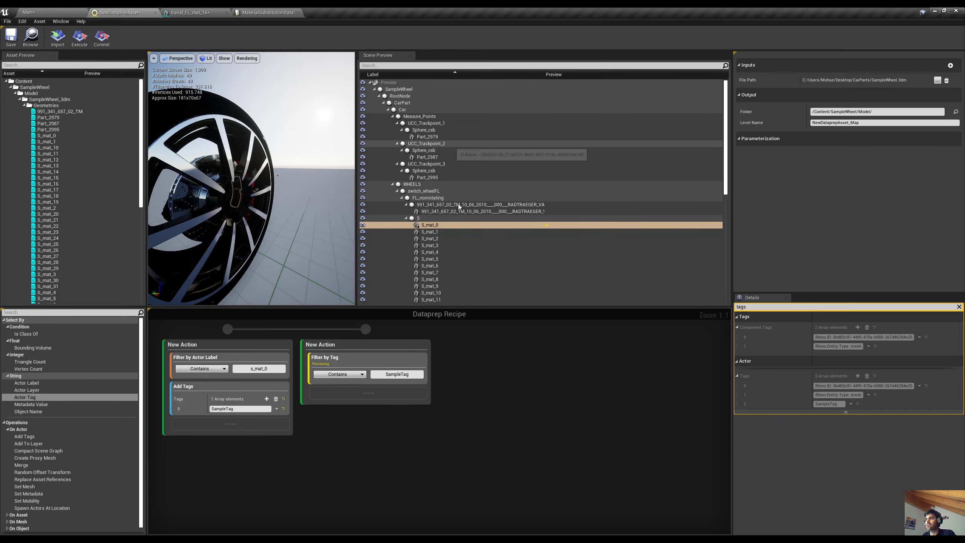
scroll(458, 204, "down", 3)
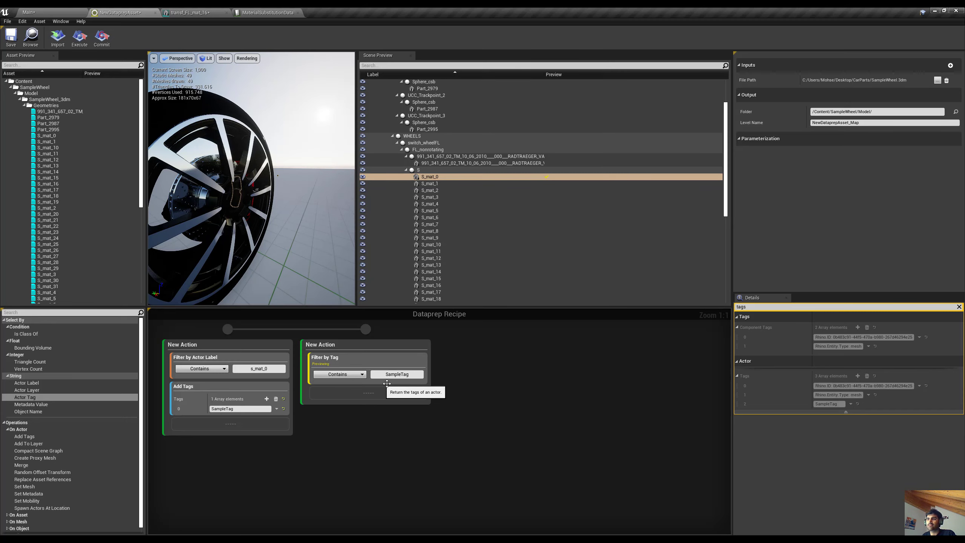
Step: Delete the tag filter action and replace the Add Tags operation with Add To Layer
left_click(377, 357)
key("Delete")
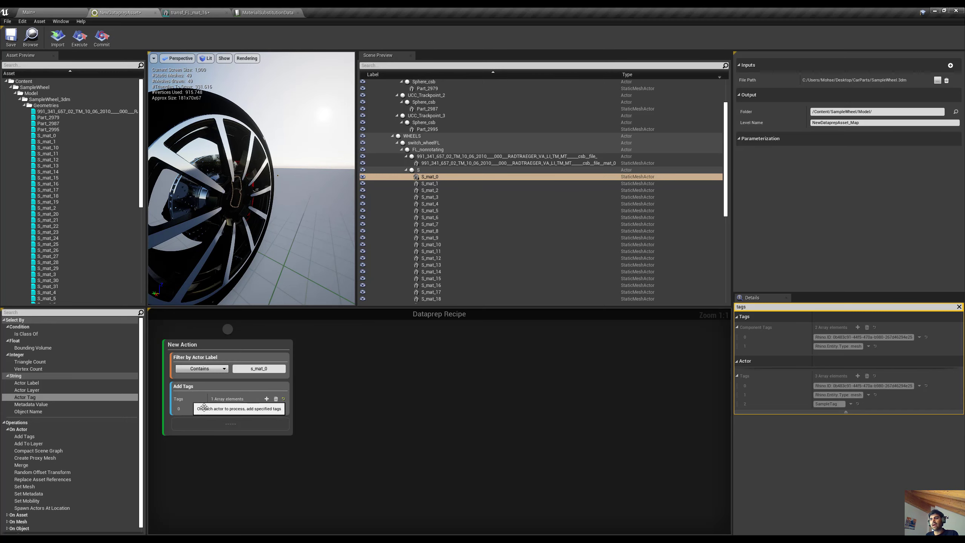
scroll(60, 426, "down", 1)
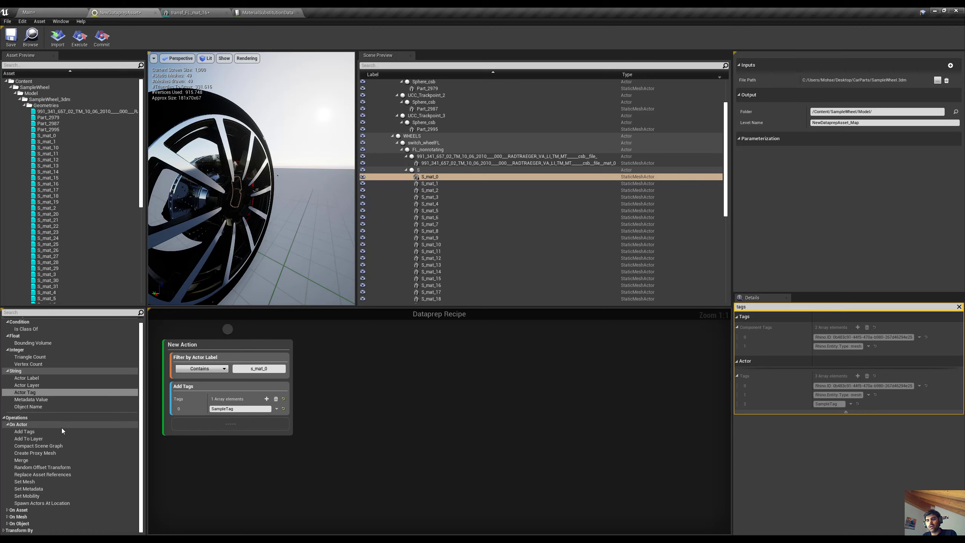
left_click_drag(40, 440, 225, 416)
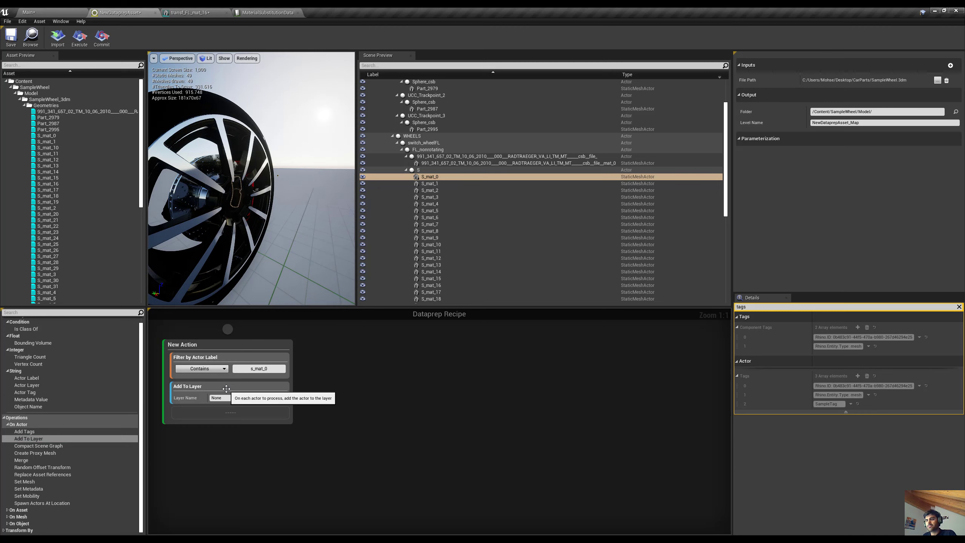
left_click(226, 388)
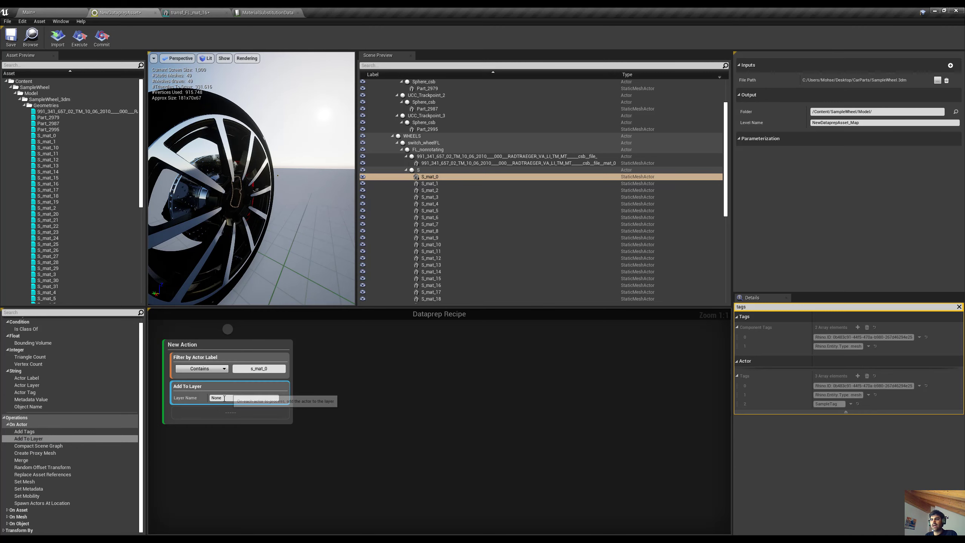
Step: Show the Layer information for the actors in the scene preview and widen its column
left_click(720, 77)
left_click(734, 100)
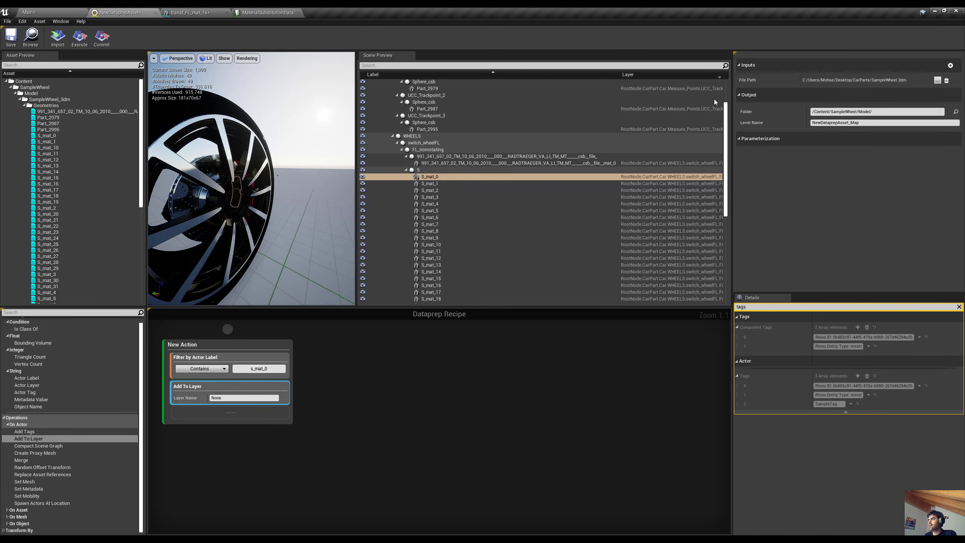
scroll(604, 185, "down", 1)
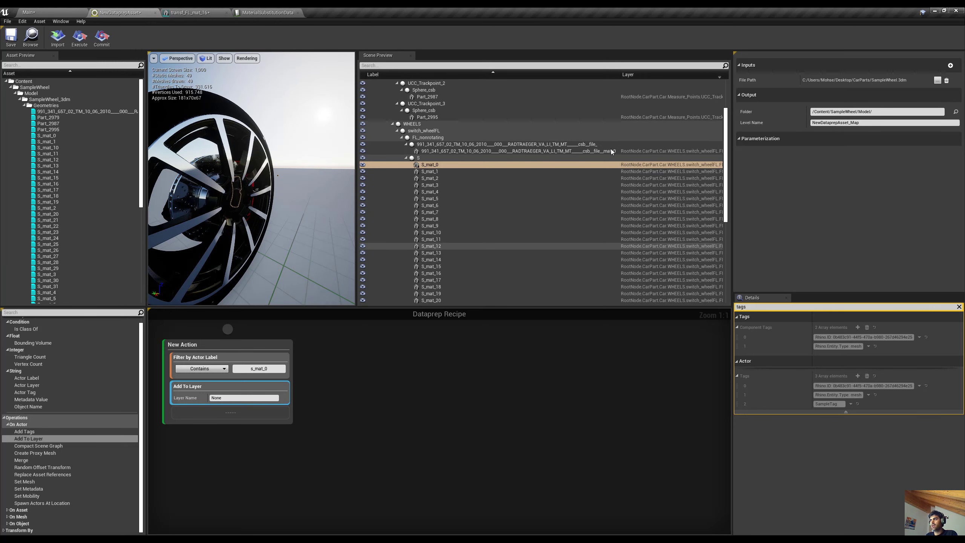
left_click_drag(620, 74, 529, 74)
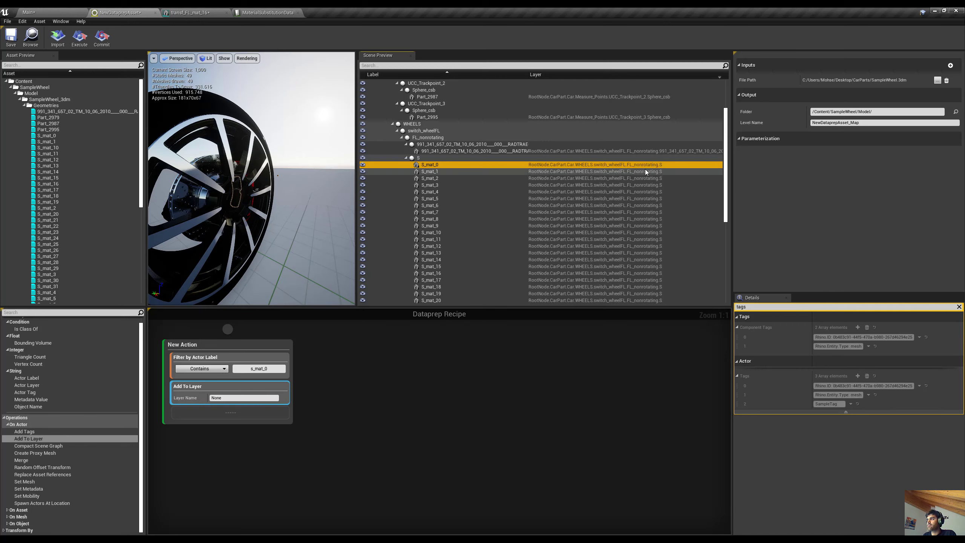
Step: Set the Add To Layer name to SampleLayer and execute the recipe with the actor label filter previewed
left_click(230, 397)
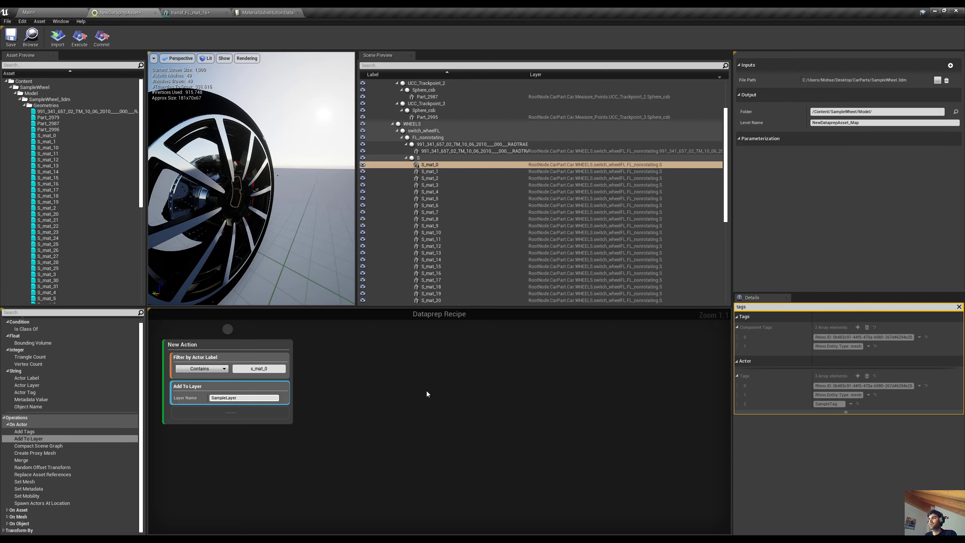
right_click(269, 356)
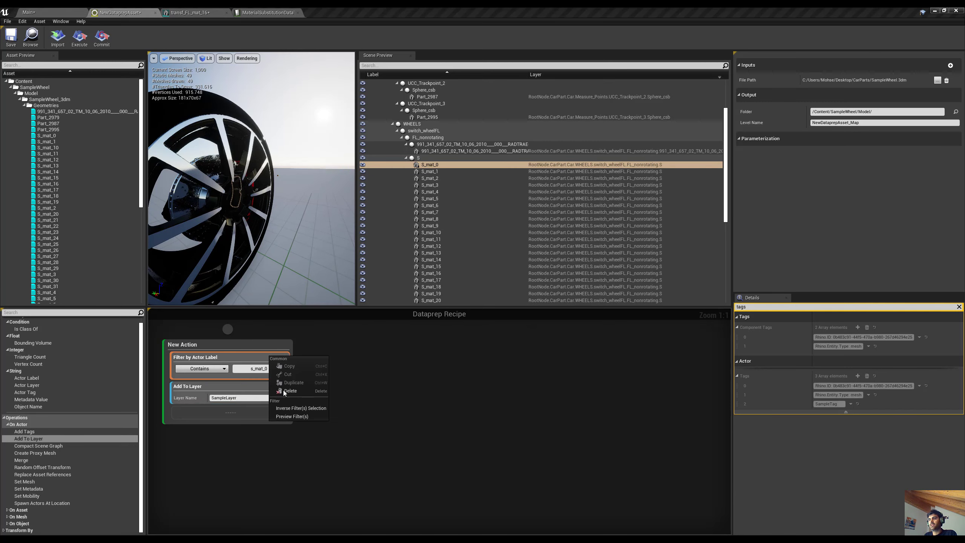
left_click(291, 416)
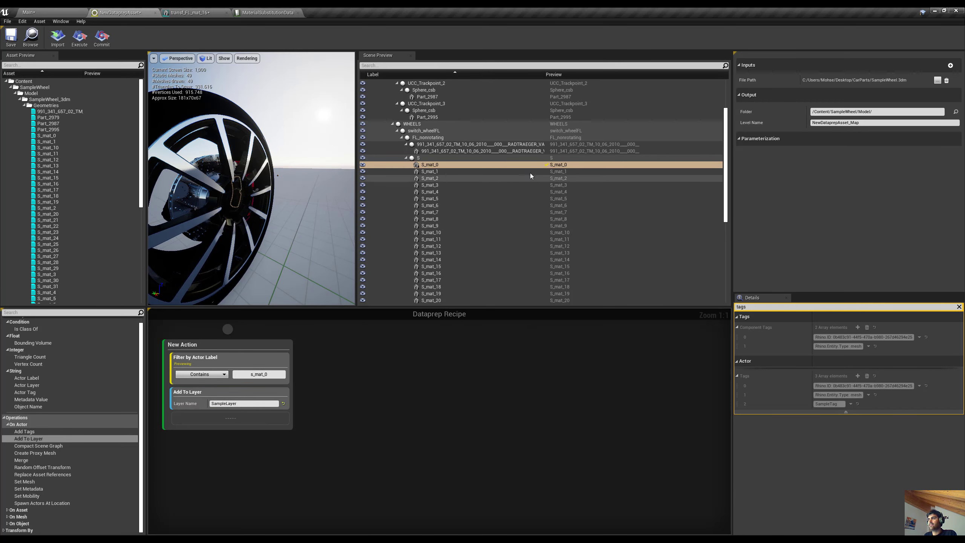
left_click(235, 398)
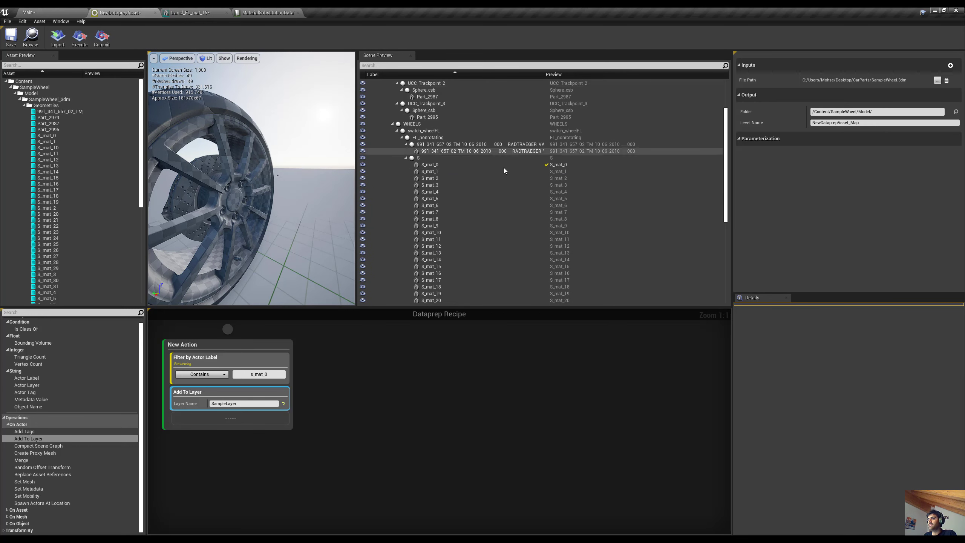
Step: Stop previewing the actor label filter and show the actors' layers in a widened scene preview column
right_click(248, 360)
left_click(264, 421)
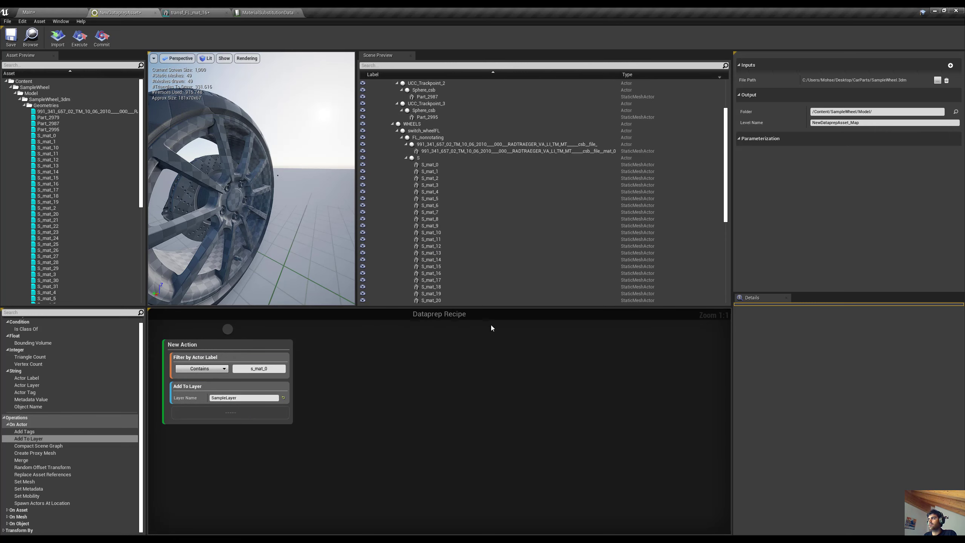
left_click(720, 76)
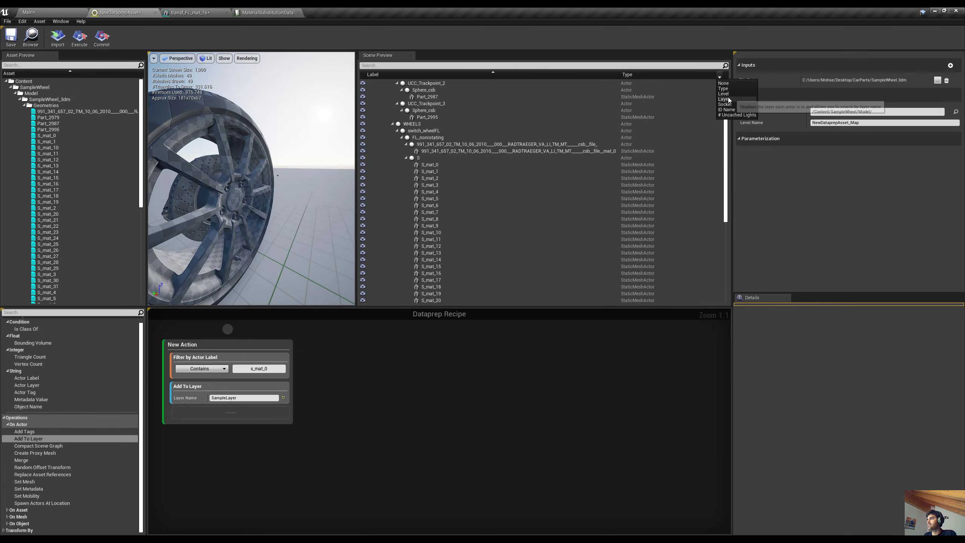
left_click(726, 98)
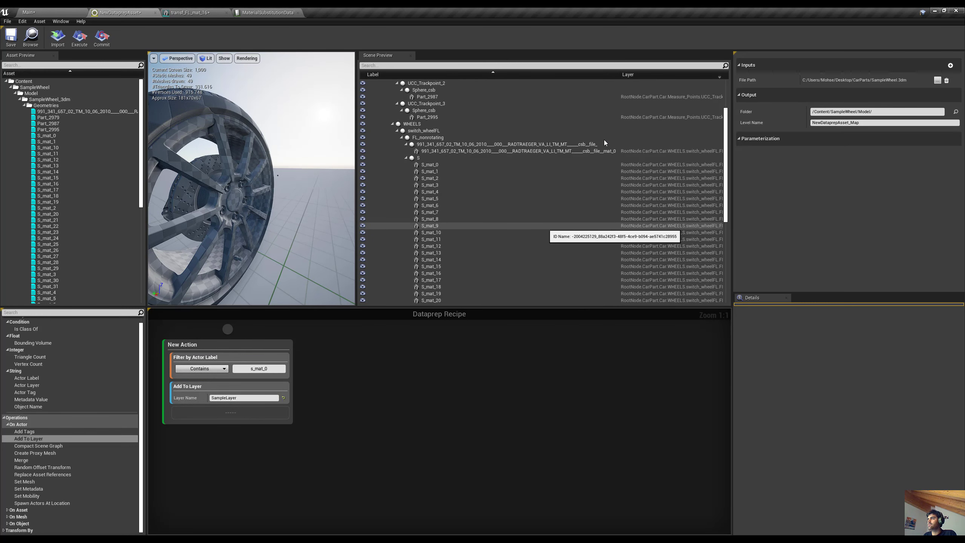
left_click_drag(620, 75, 531, 75)
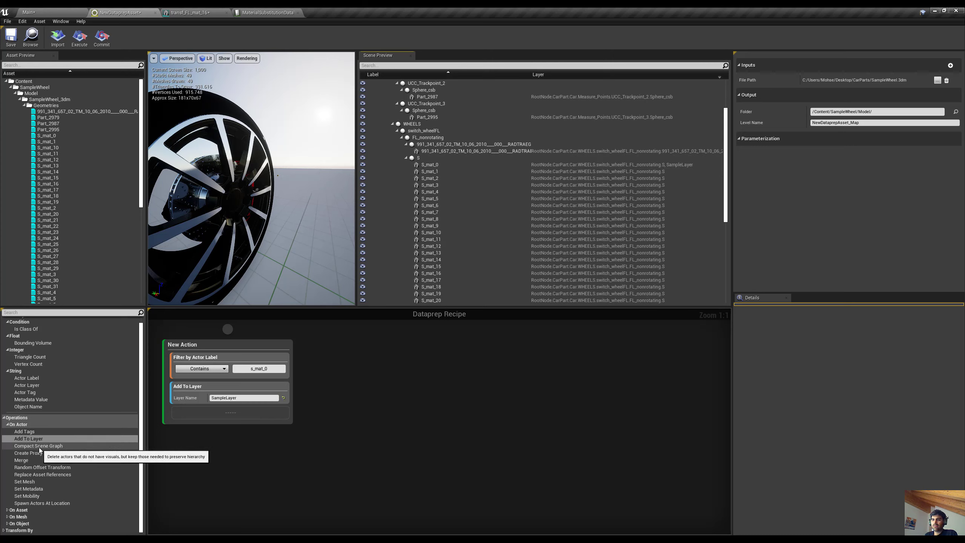
Step: Replace the Add To Layer operation with a Compact Scene Graph operation
left_click_drag(39, 447, 232, 417)
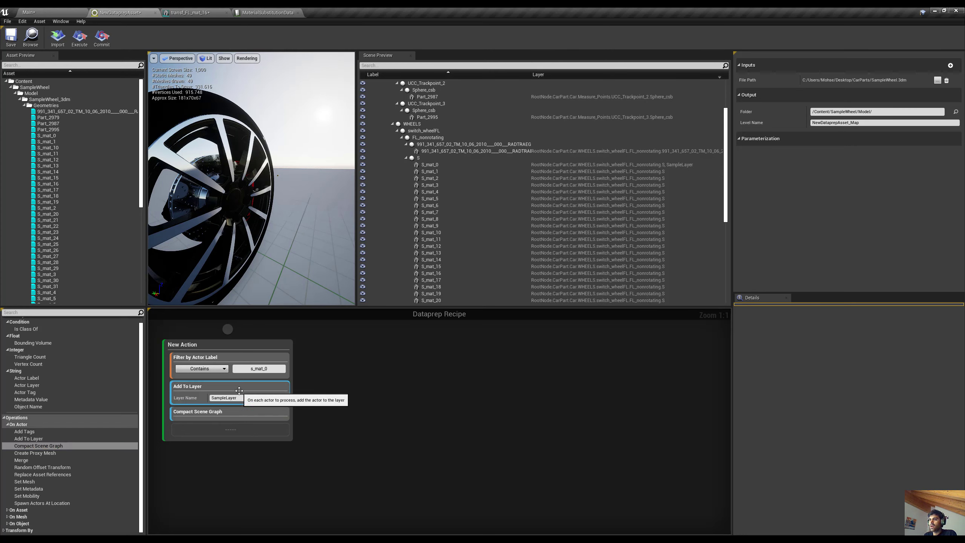
key("Delete")
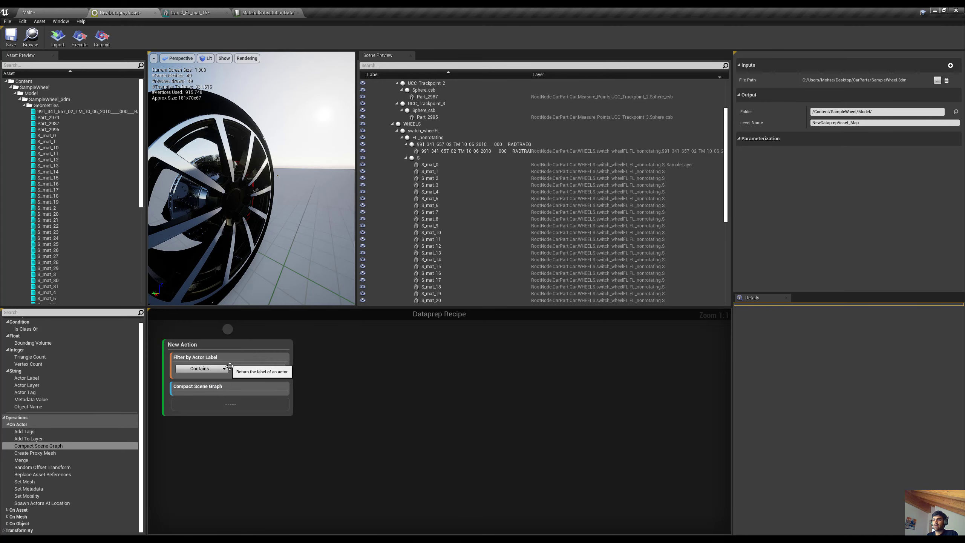
Step: Move the Compact Scene Graph operation out of the filter action into a separate new action
left_click(228, 387)
left_click_drag(241, 397, 333, 366)
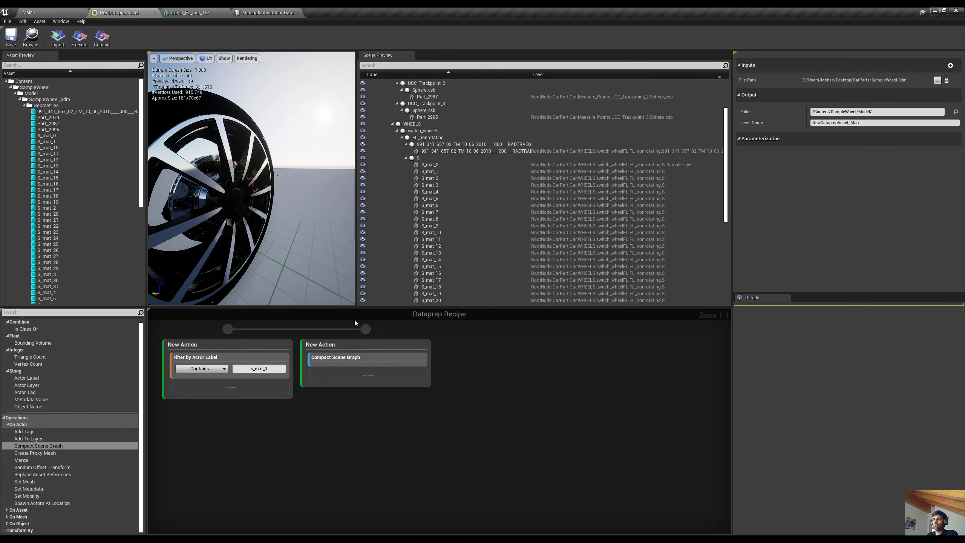
scroll(483, 228, "up", 3)
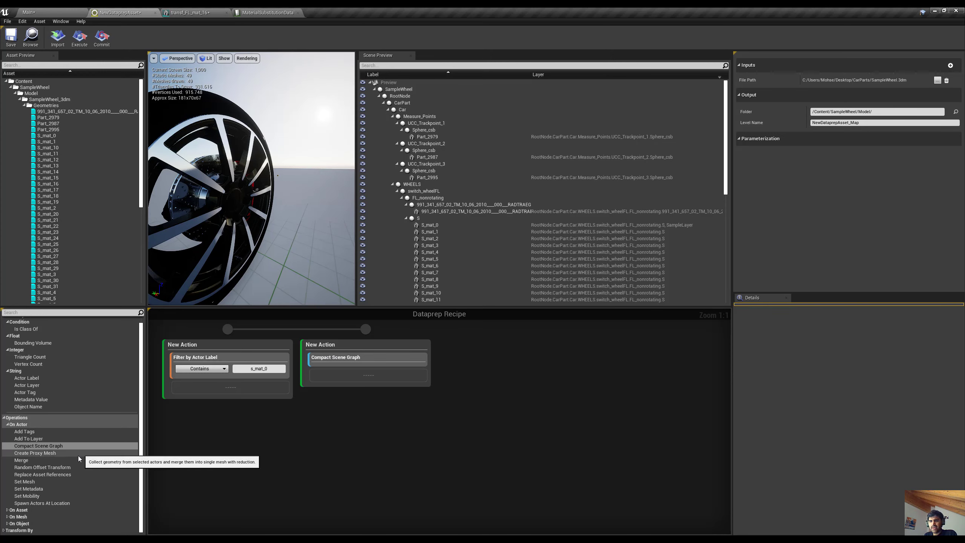
Step: Expand the On Asset, On Mesh and On Object operation groups and add Delete Unused Assets below Compact Scene Graph
left_click(17, 510)
left_click(18, 517)
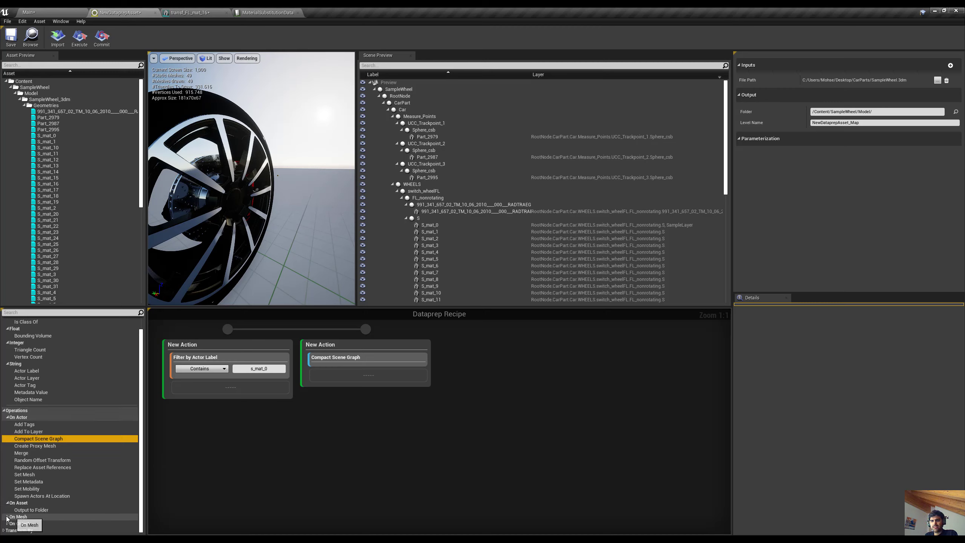
scroll(40, 499, "down", 3)
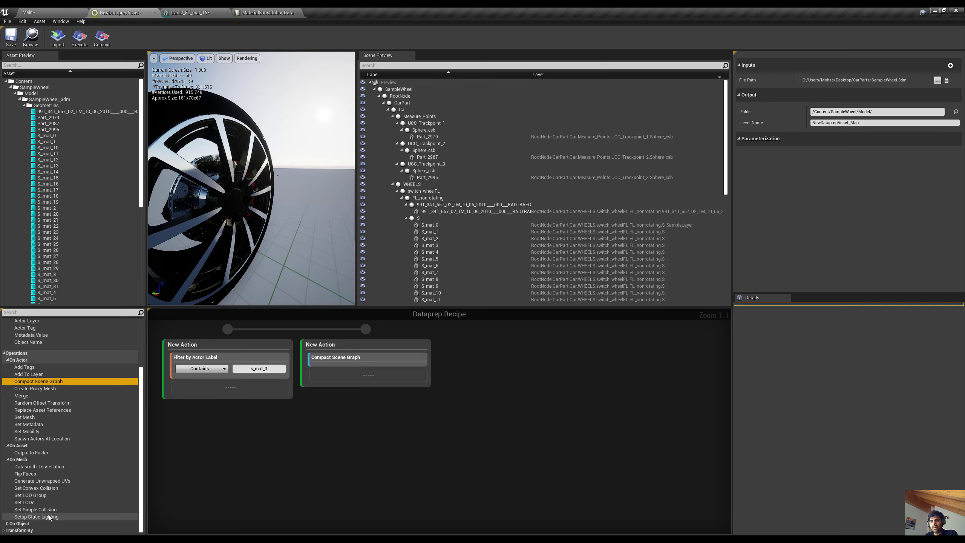
left_click(7, 524)
left_click(8, 524)
scroll(23, 505, "down", 2)
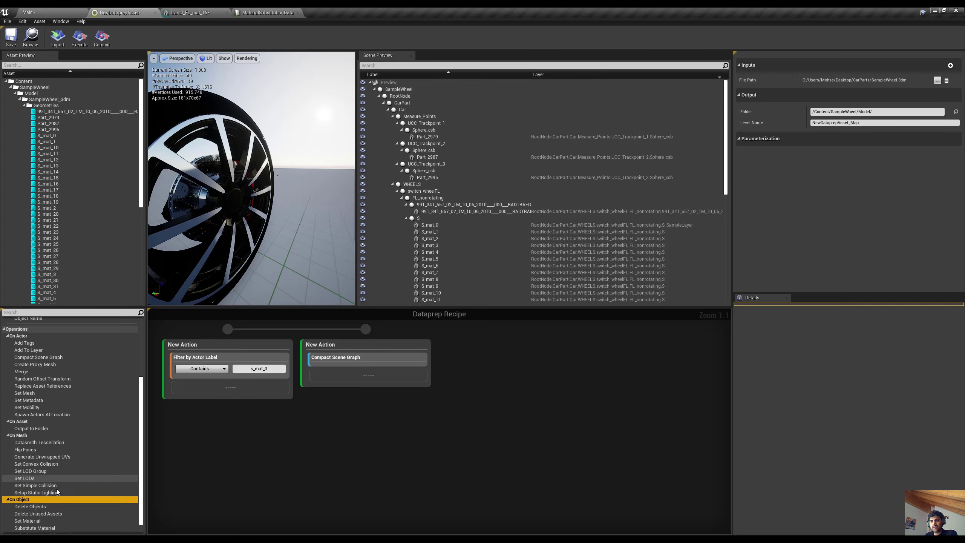
left_click_drag(50, 503, 366, 384)
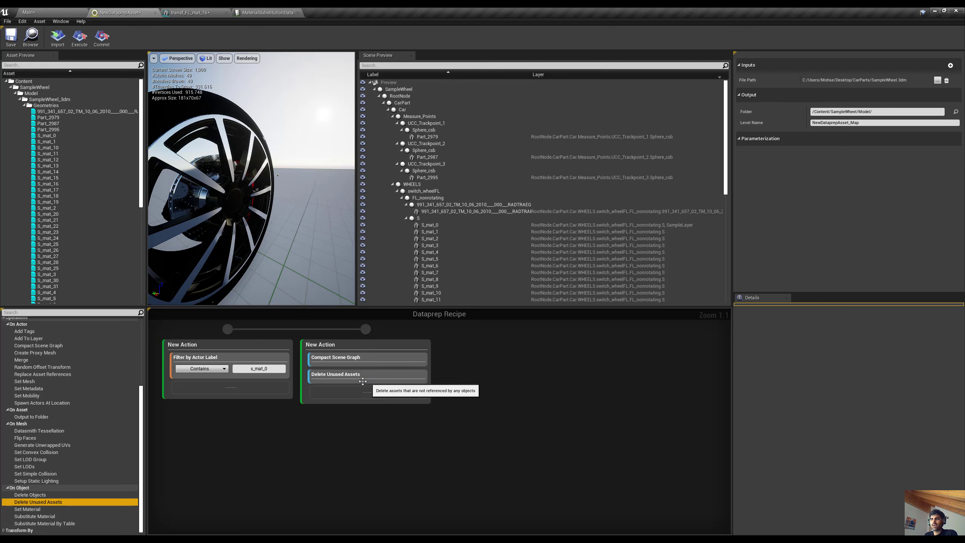
Step: Delete the action holding Compact Scene Graph and Delete Unused Assets, keeping the actor label filter action
left_click(366, 347)
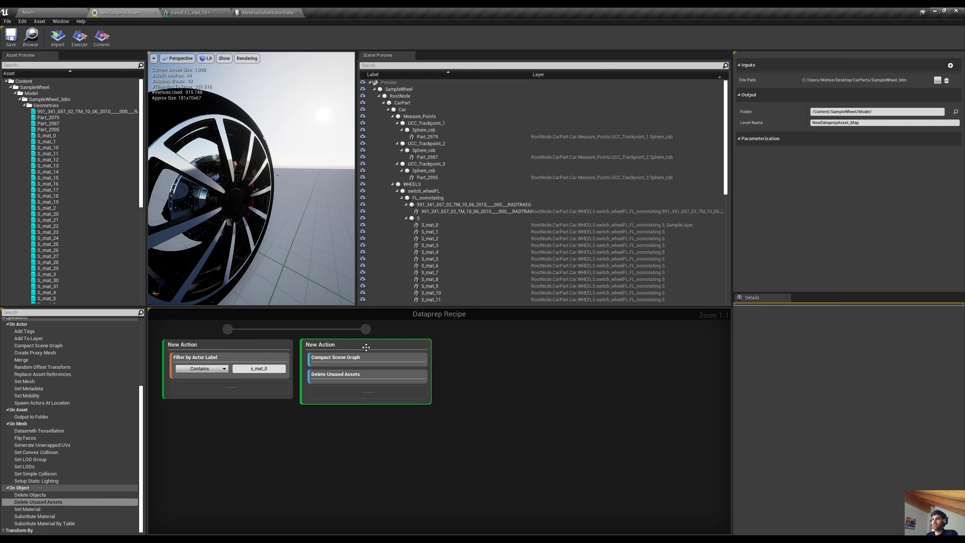
key("Delete")
left_click(220, 345)
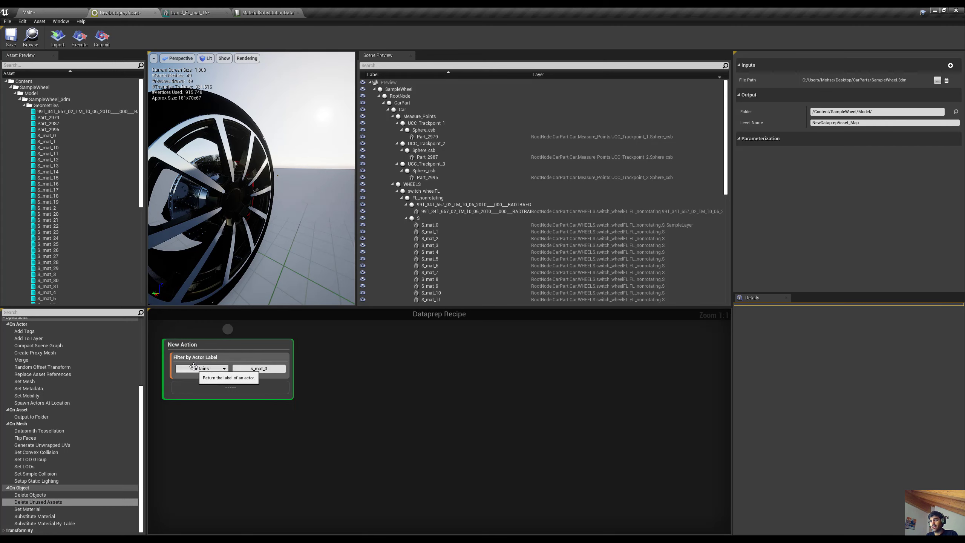
Step: Add a Create Proxy Mesh operation to the action below the actor label filter
scroll(48, 420, "up", 3)
scroll(49, 420, "down", 3)
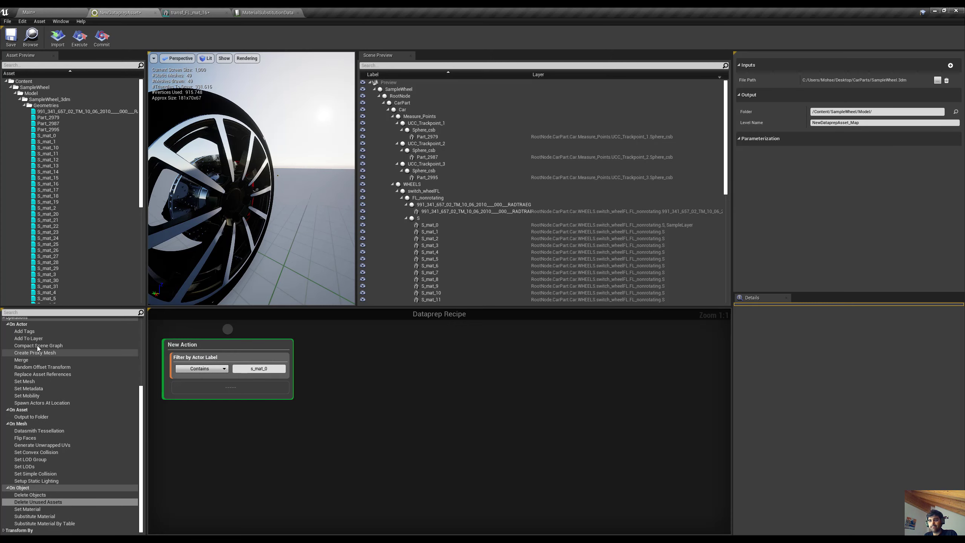
scroll(50, 361, "up", 2)
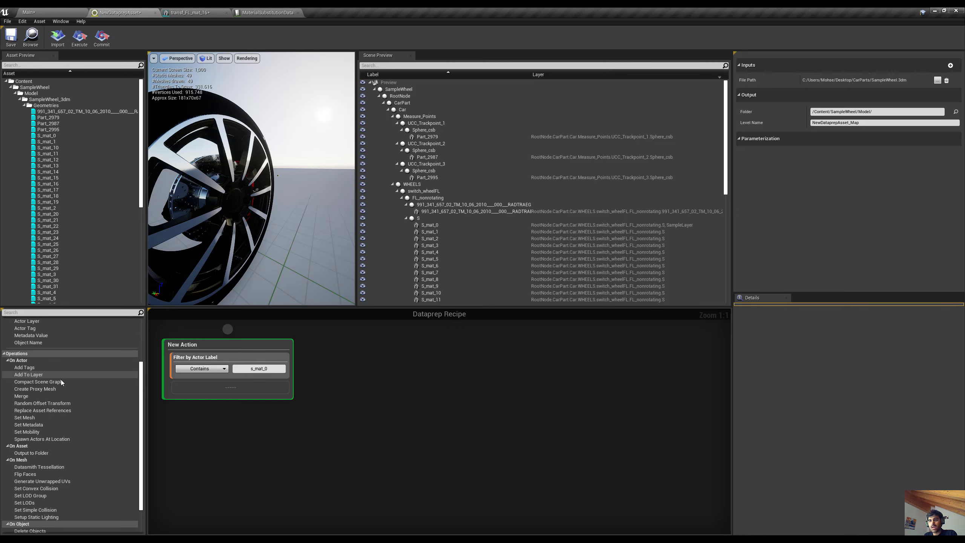
left_click_drag(46, 390, 229, 396)
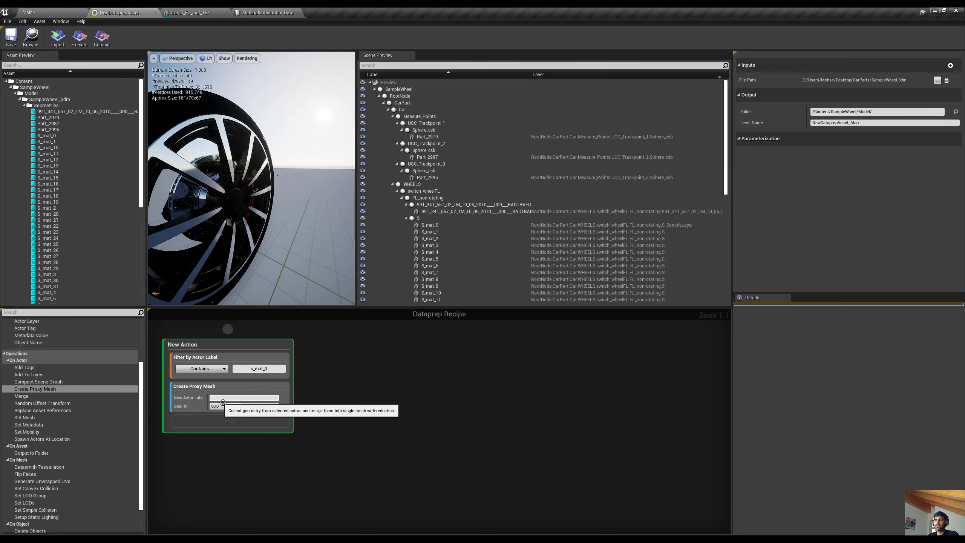
Step: Select the wheel's spoke mesh, set the actor label filter text to transf_Fl_mat_4 and preview the filter
left_click(155, 193)
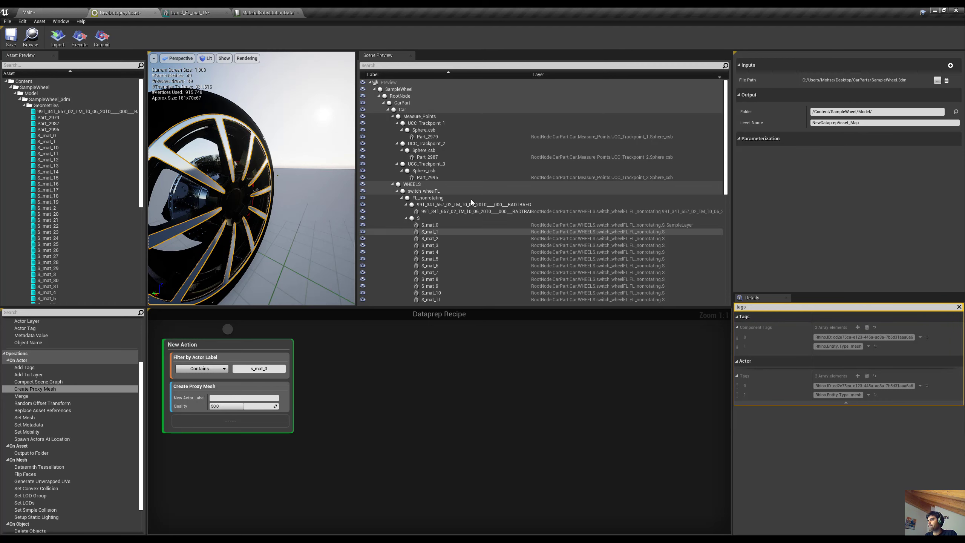
scroll(532, 228, "down", 10)
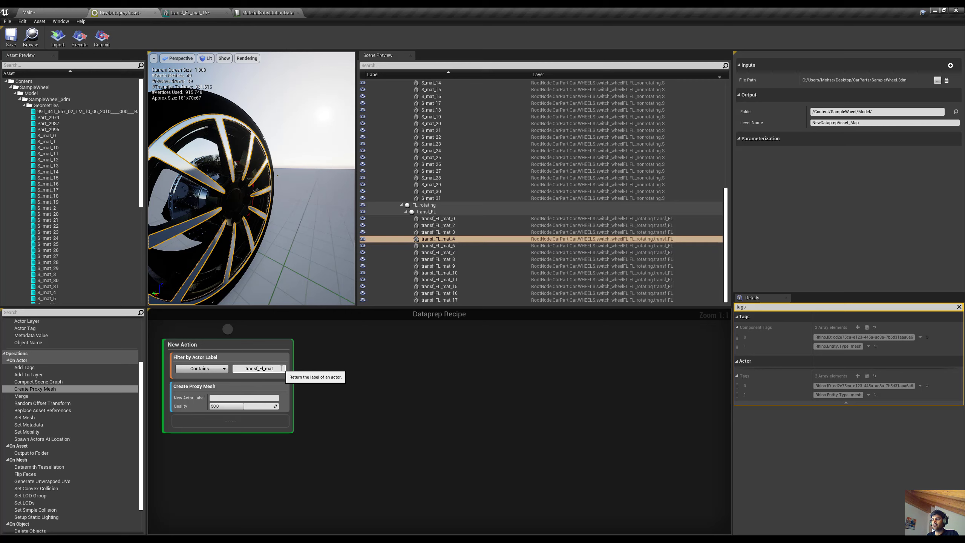
right_click(276, 357)
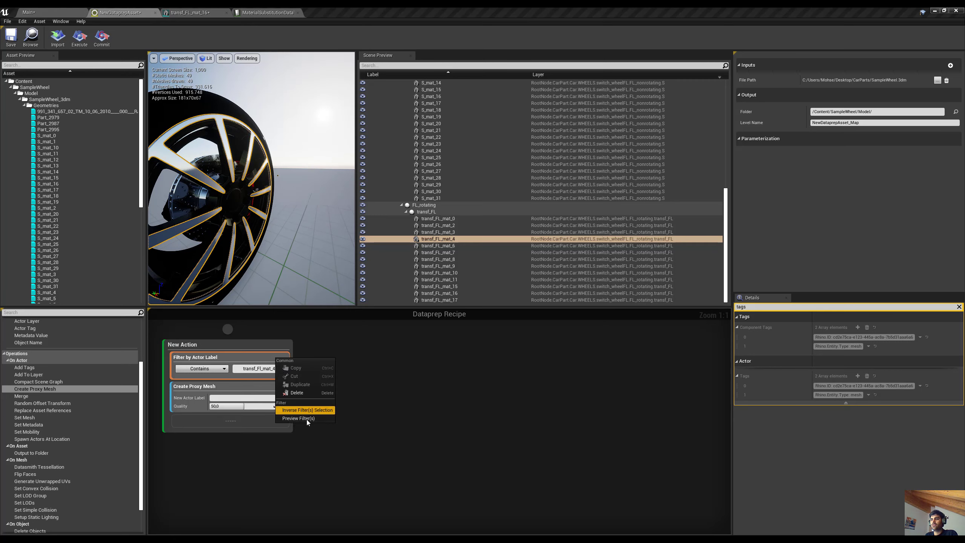
left_click(304, 419)
left_click(555, 239)
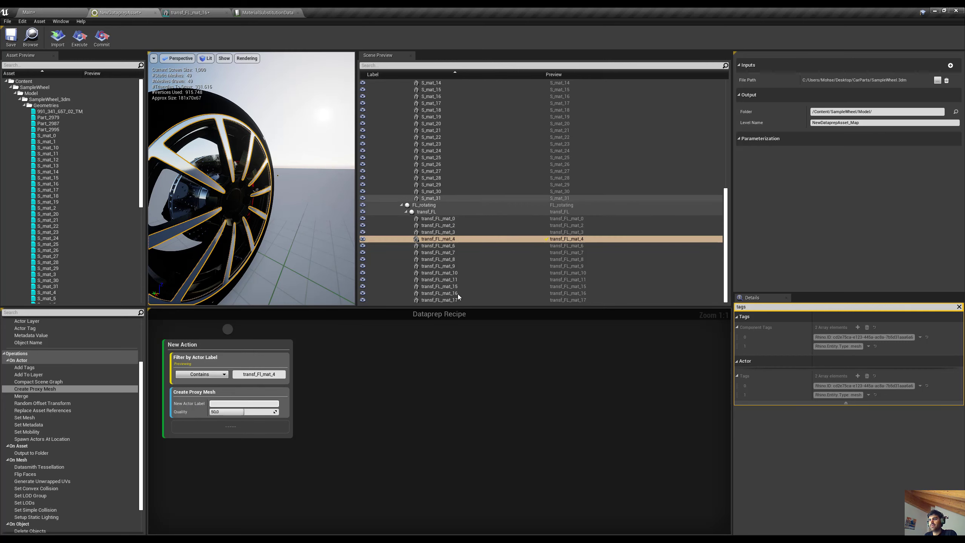
Step: Switch the actor label filter to Matches Wildcard with the pattern transf_Fl_mat_?
left_click(219, 374)
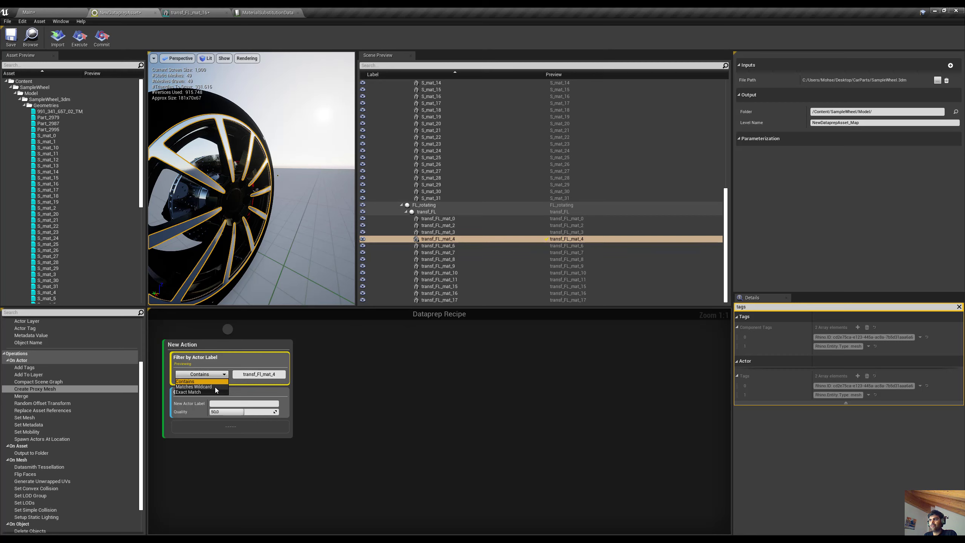
left_click(207, 386)
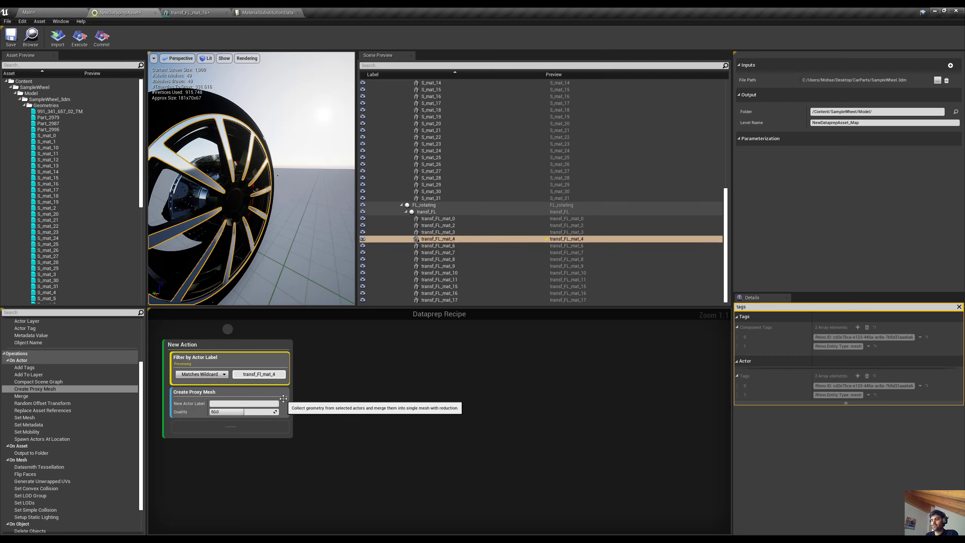
type("?")
key("Return")
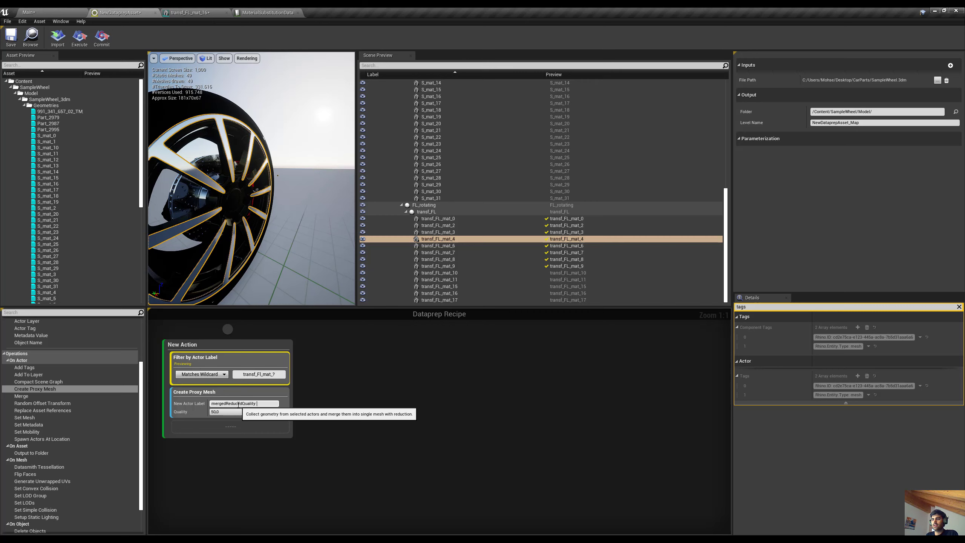
Step: Set the Create Proxy Mesh actor label to mergedReducedQualityMesh and execute the recipe
key("Return")
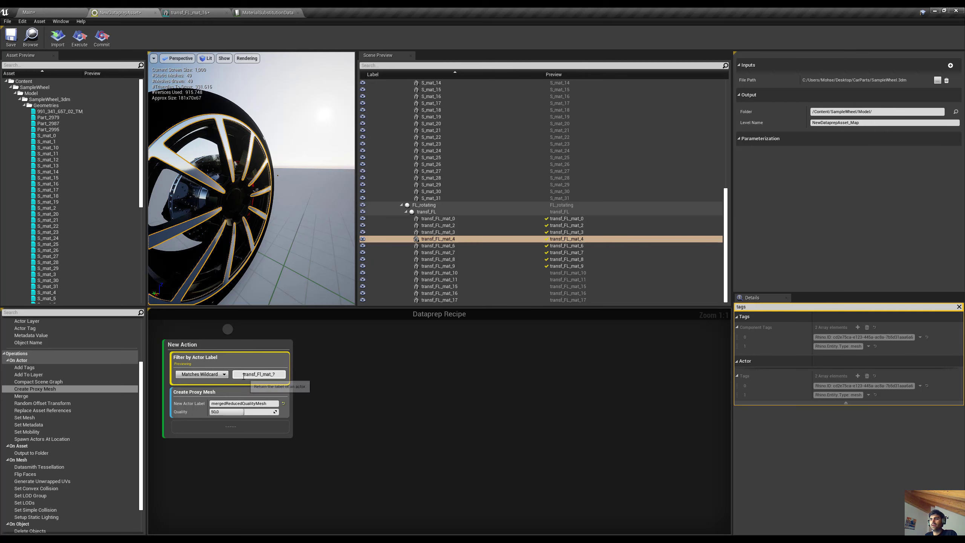
left_click(80, 38)
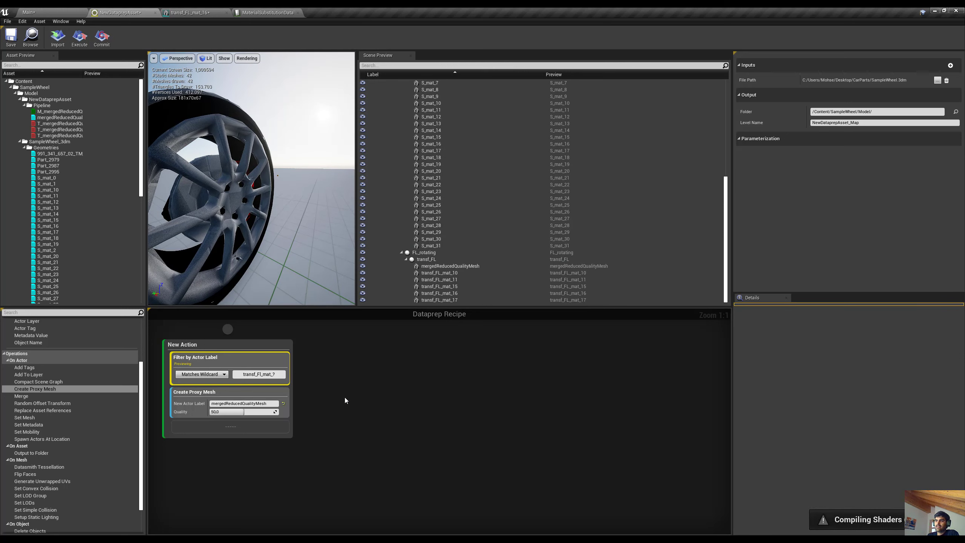
Step: Select the merged proxy wheel in the viewport, frame it and inspect its reduced geometry
scroll(344, 397, "down", 2)
scroll(252, 276, "up", 5)
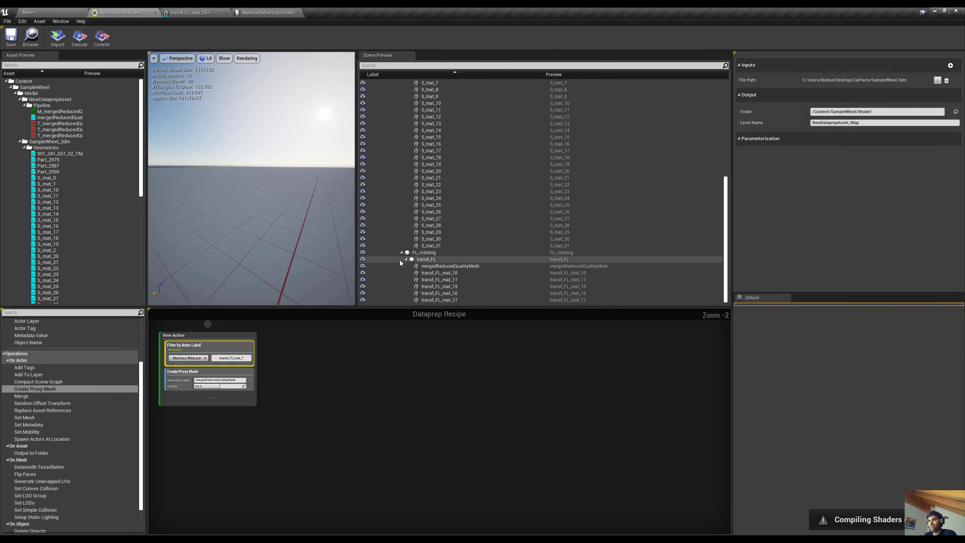
scroll(286, 226, "down", 5)
scroll(248, 193, "up", 3)
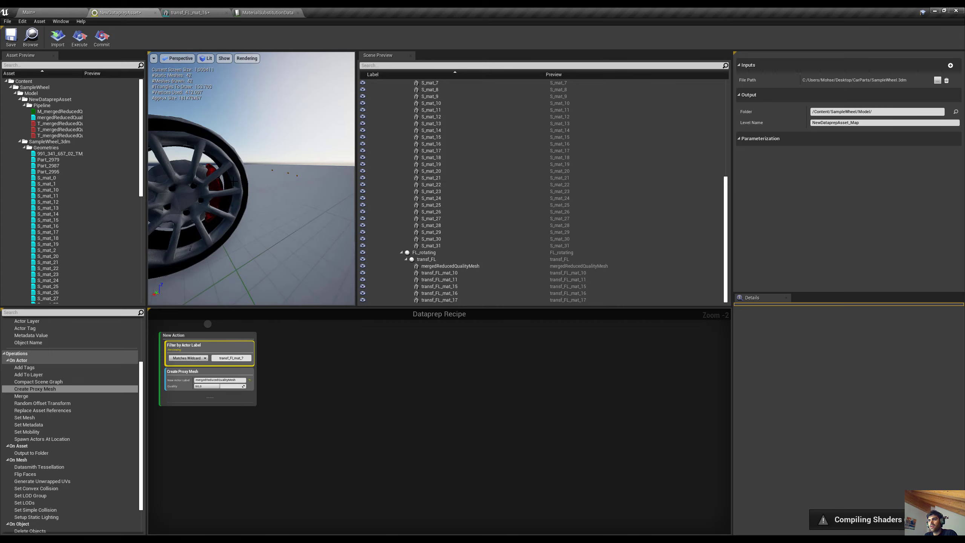
left_click(231, 191)
key("f")
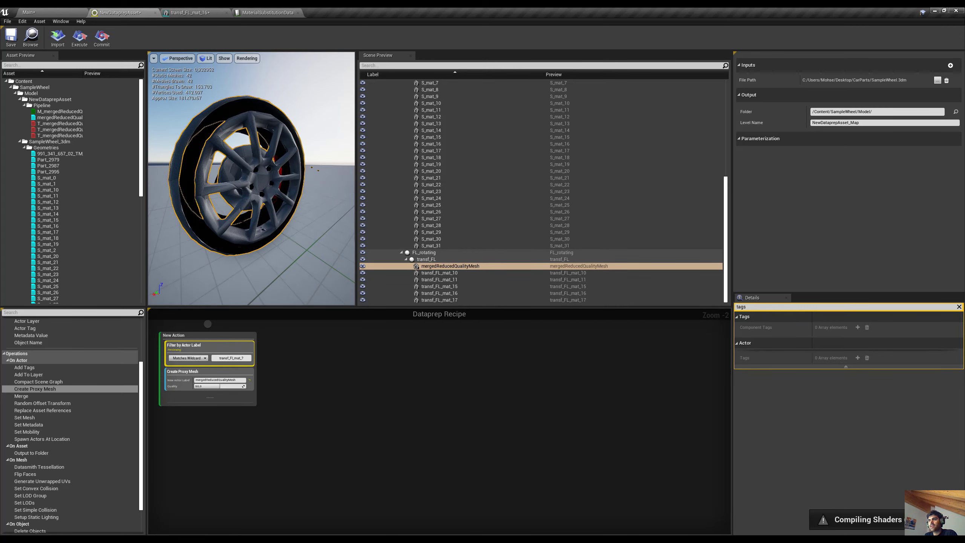
mouse_move(231, 191)
left_mouse_down("alt")
mouse_move(228, 203)
mouse_move(190, 200)
mouse_move(258, 204)
mouse_move(293, 232)
mouse_move(334, 190)
mouse_move(232, 185)
left_mouse_up("alt")
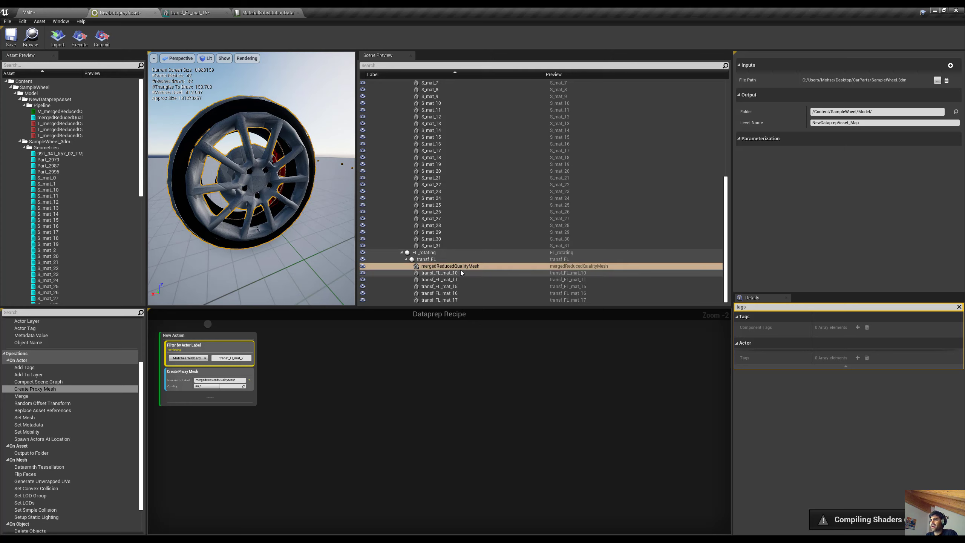
Step: Clear the details filter for mergedReducedQualityMesh and examine its static mesh and material settings
left_click(435, 267)
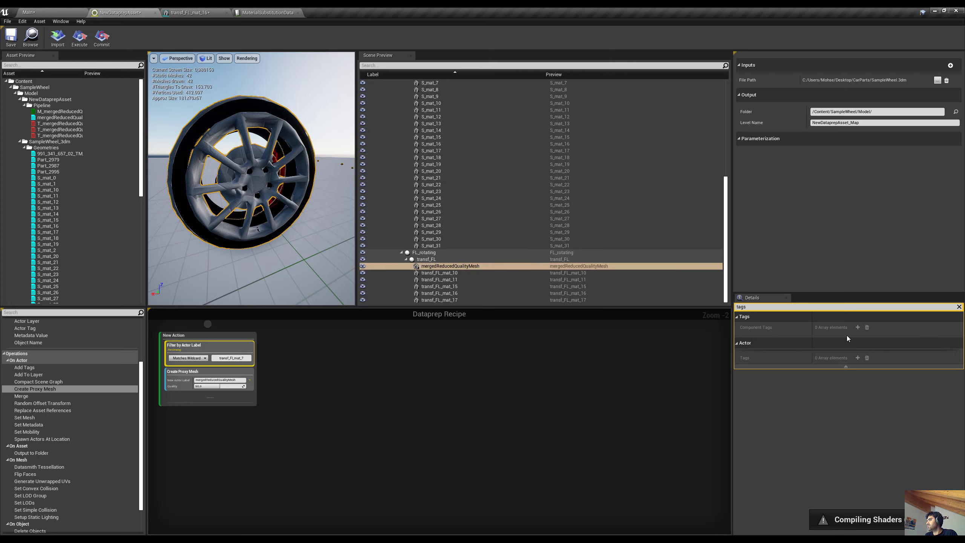
left_click_drag(753, 307, 712, 309)
key("BackSpace")
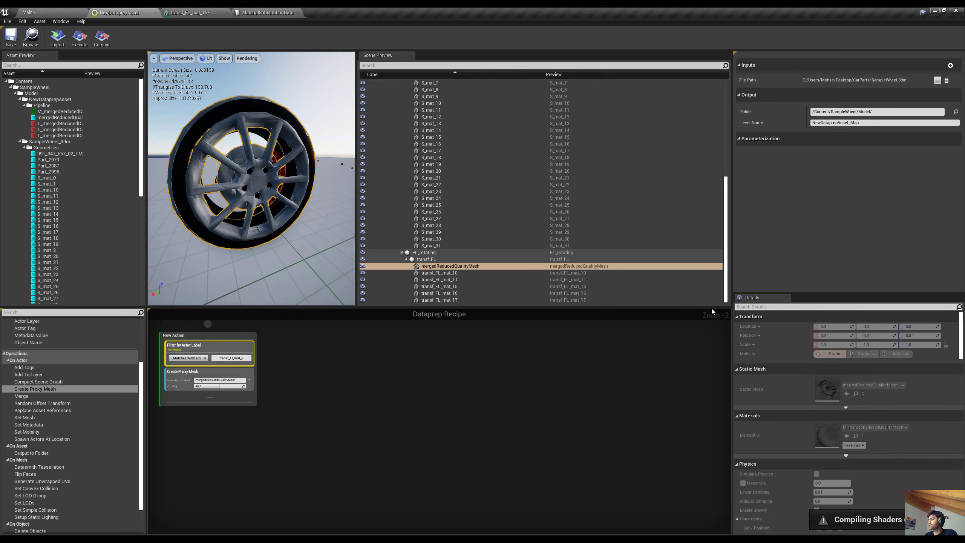
scroll(795, 340, "down", 3)
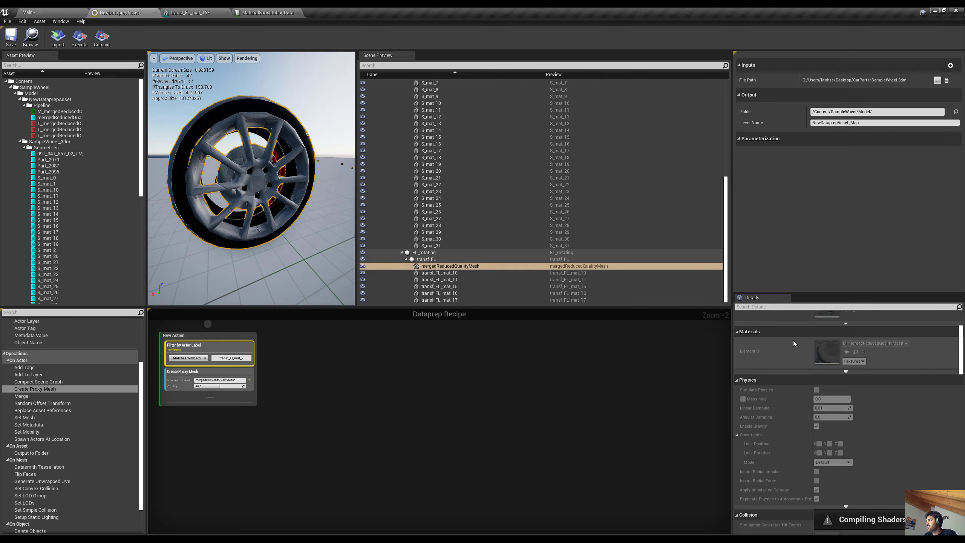
scroll(636, 371, "down", 3)
left_click(623, 267)
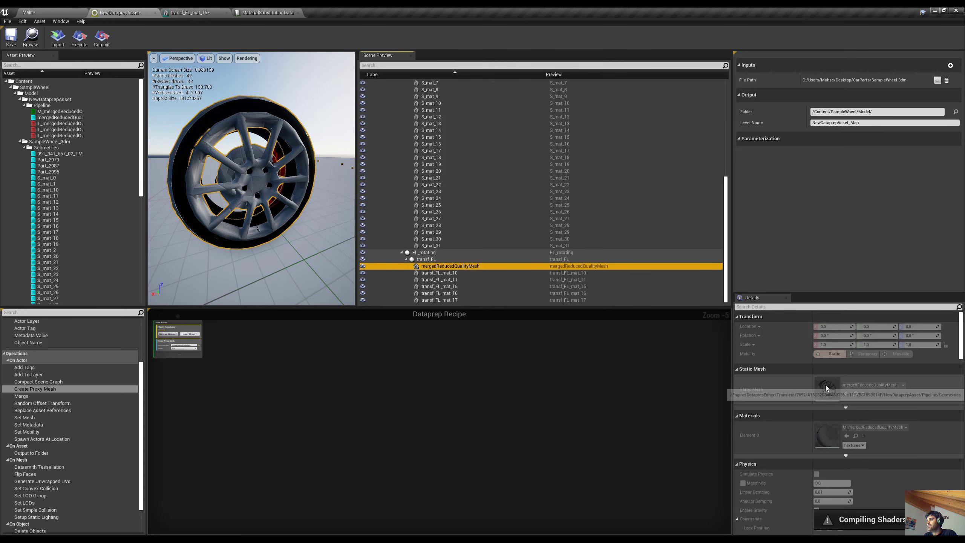
left_click(846, 455)
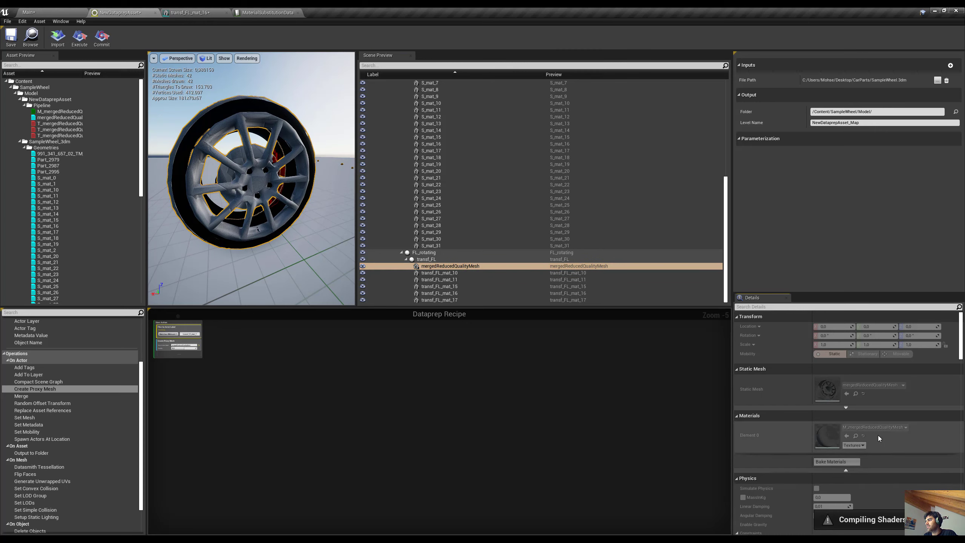
left_click(846, 470)
scroll(282, 415, "up", 5)
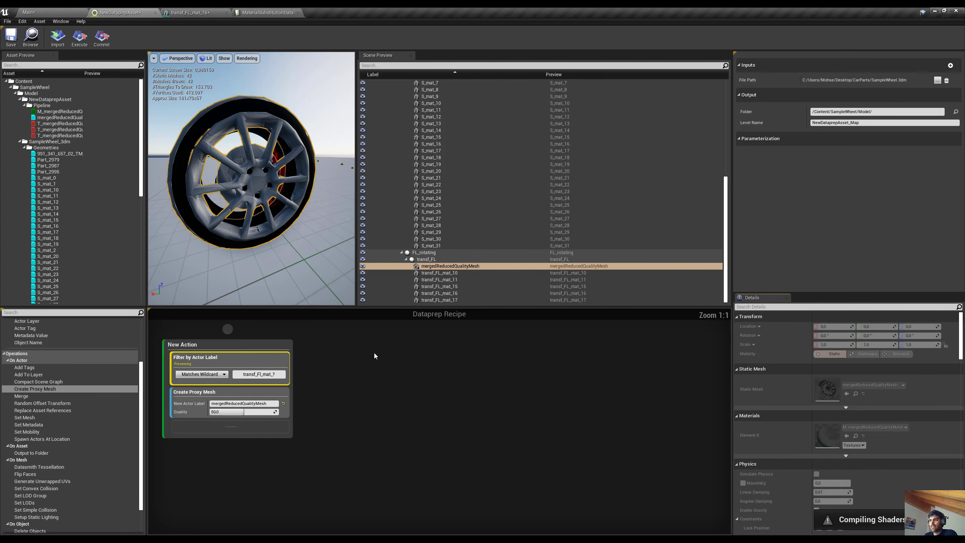
Step: Reimport the source wheel model to restore the original separate parts in the preview
left_click(60, 38)
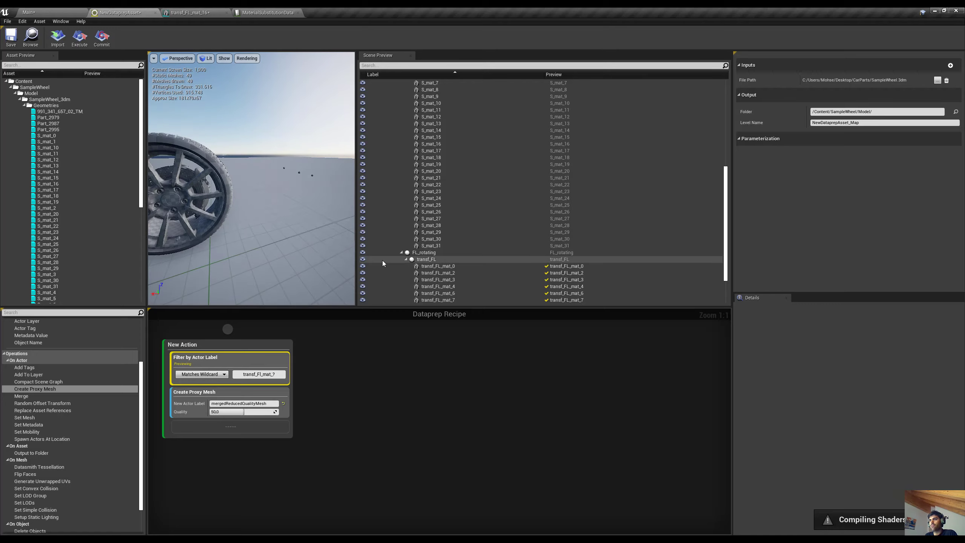
left_click_drag(227, 242, 266, 243)
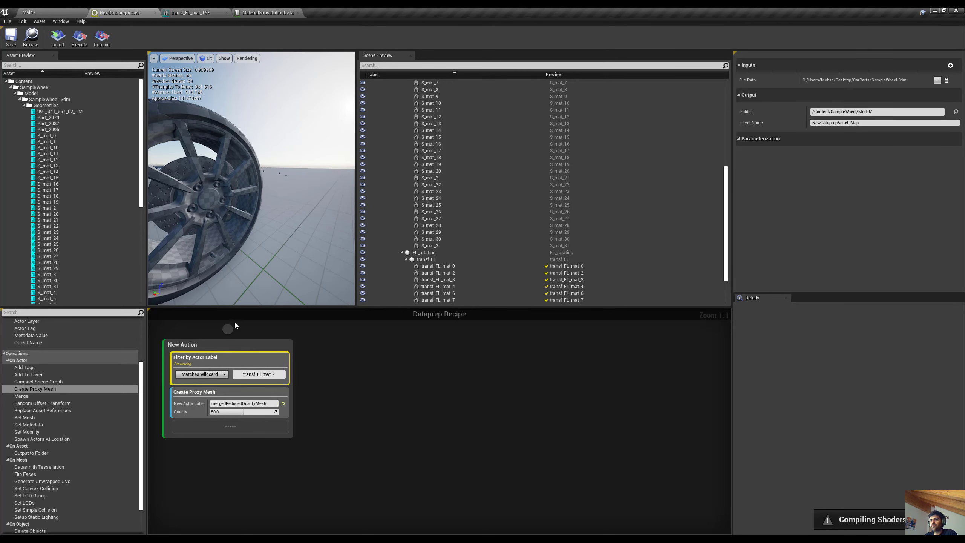
Step: Replace the Create Proxy Mesh operation with a Merge operation and check the wildcard-matched actors in the scene preview
left_click(247, 390)
key("Delete")
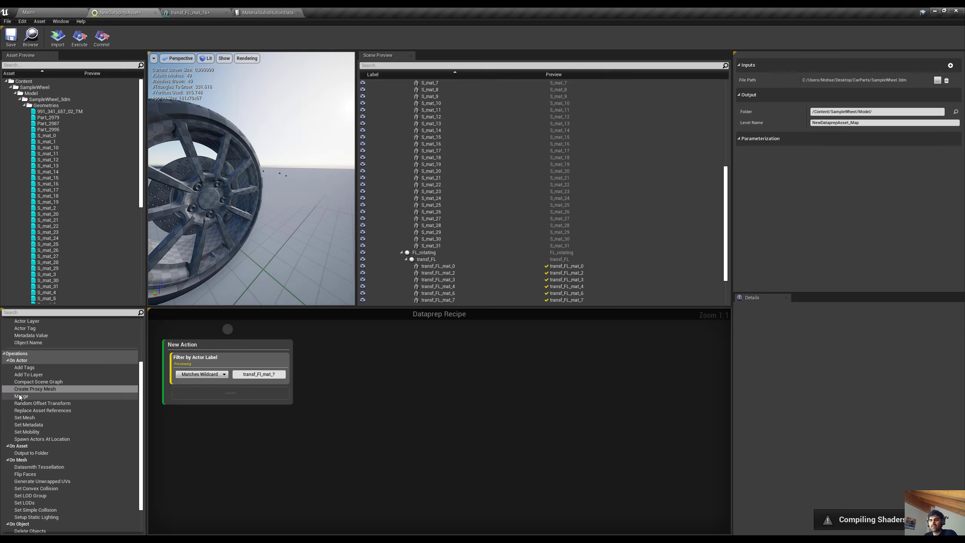
left_click_drag(15, 396, 230, 395)
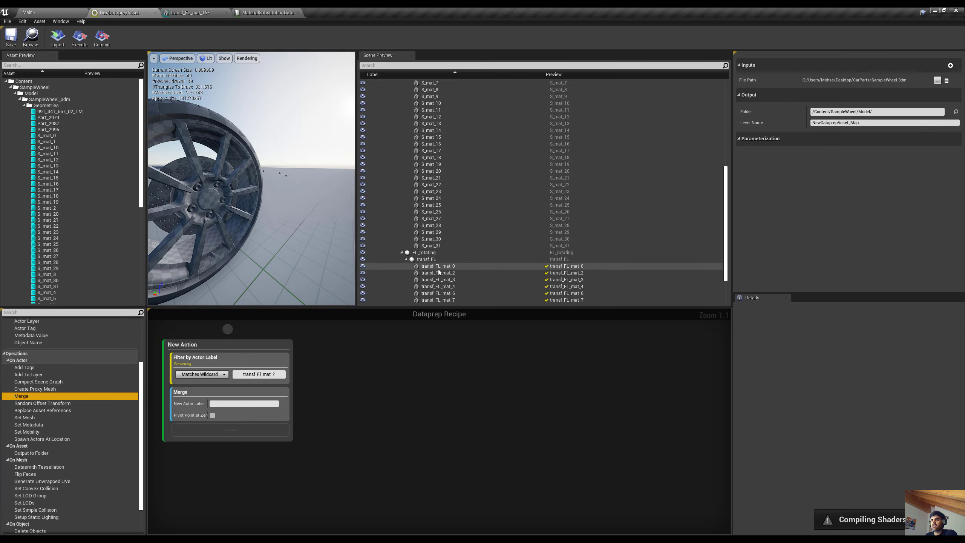
scroll(439, 259, "down", 3)
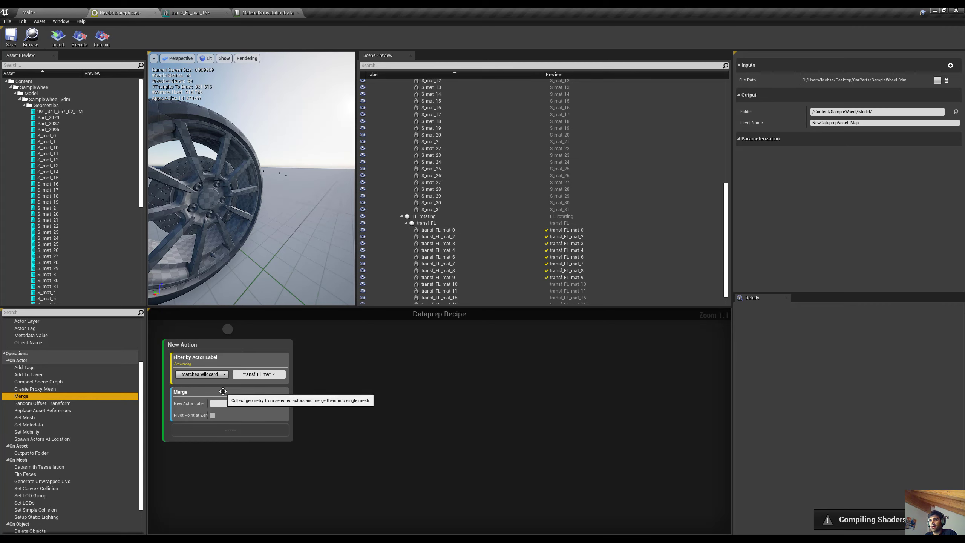
Step: Label the new actor mergedAsset in the Merge operation
left_click(230, 401)
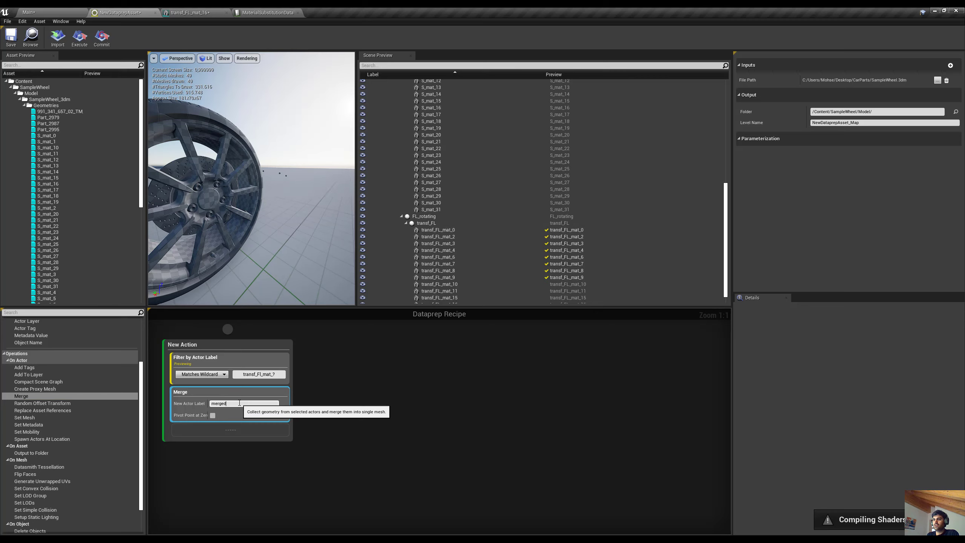
left_click(239, 403)
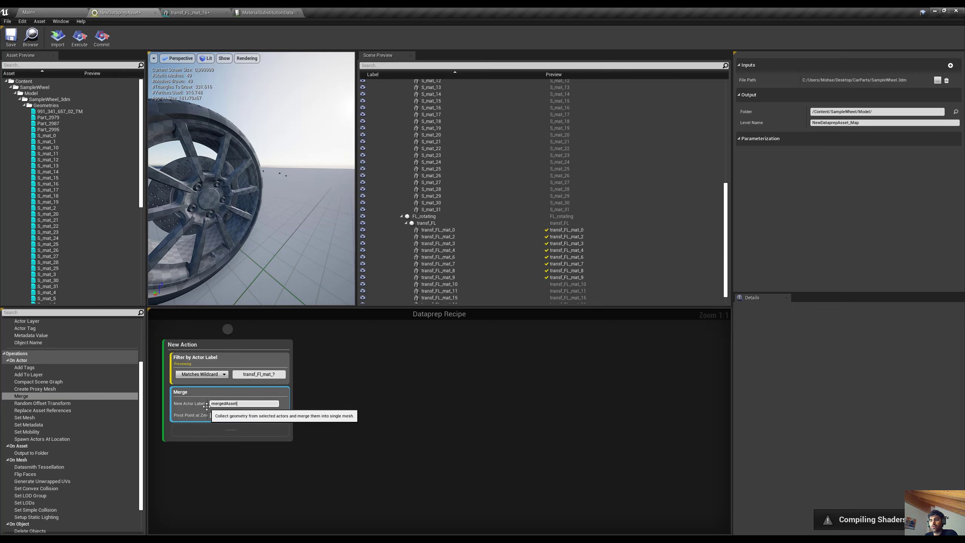
left_click(222, 414)
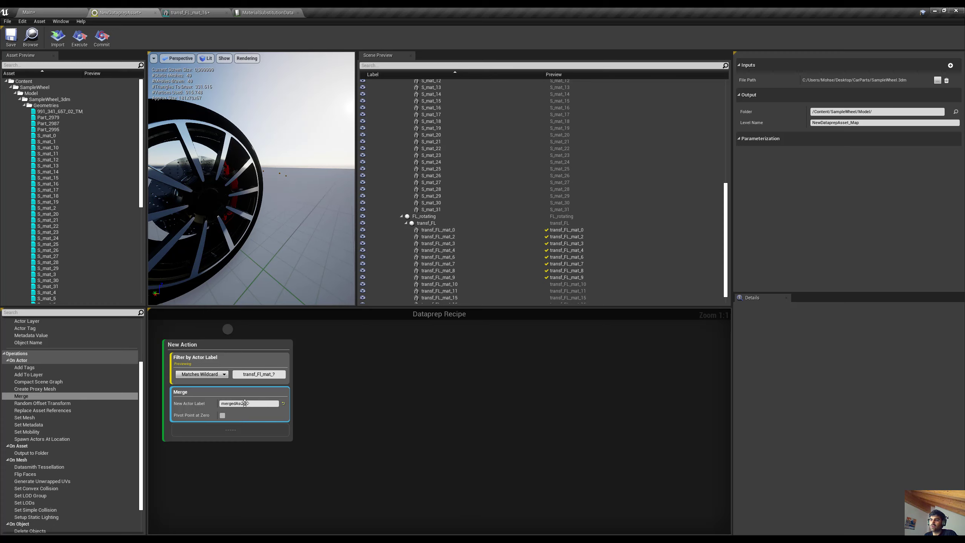
Step: Execute the Merge recipe and examine the static mesh and materials of the mergedAsset actor
left_click(80, 37)
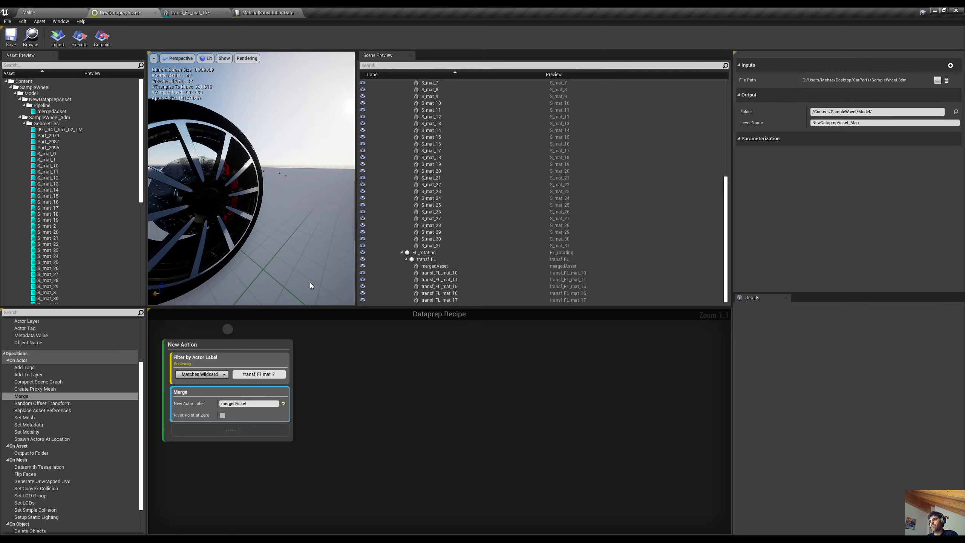
left_click(452, 266)
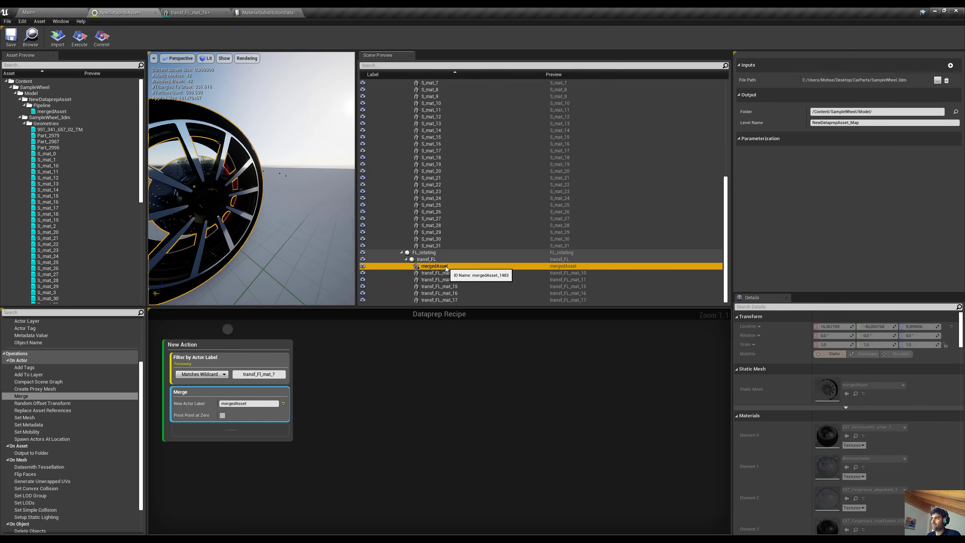
scroll(776, 361, "down", 2)
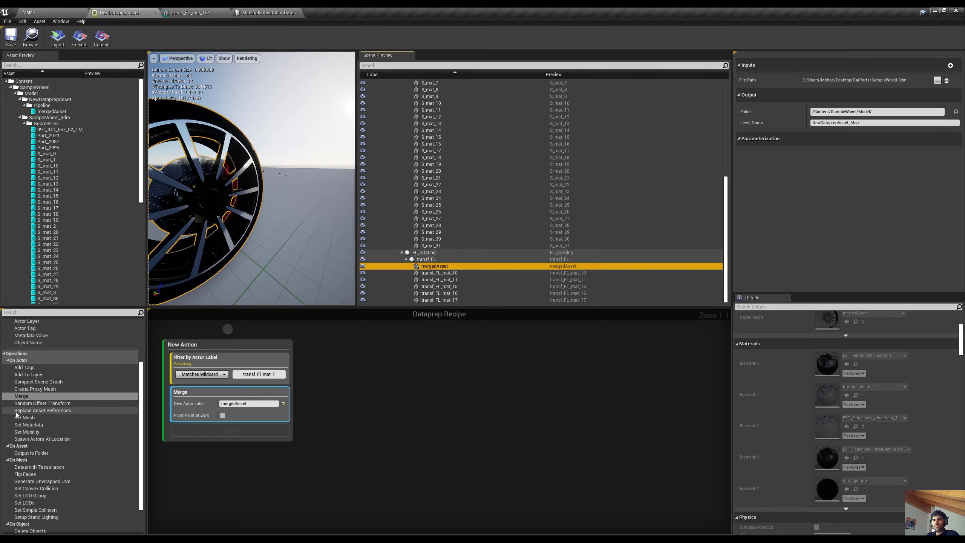
Step: Replace the Merge operation with Random Offset Transform and review its transform type options
left_click_drag(38, 403, 227, 429)
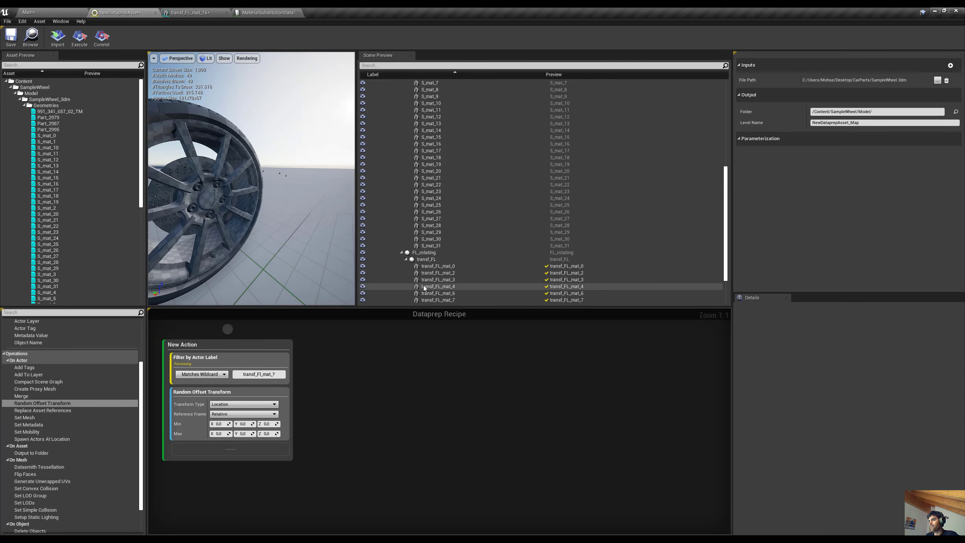
left_click(239, 392)
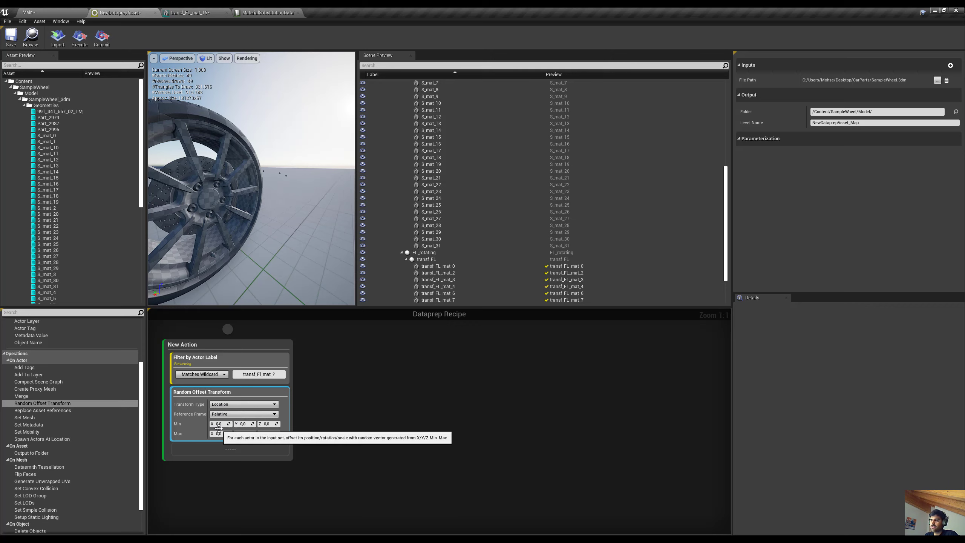
left_click(218, 424)
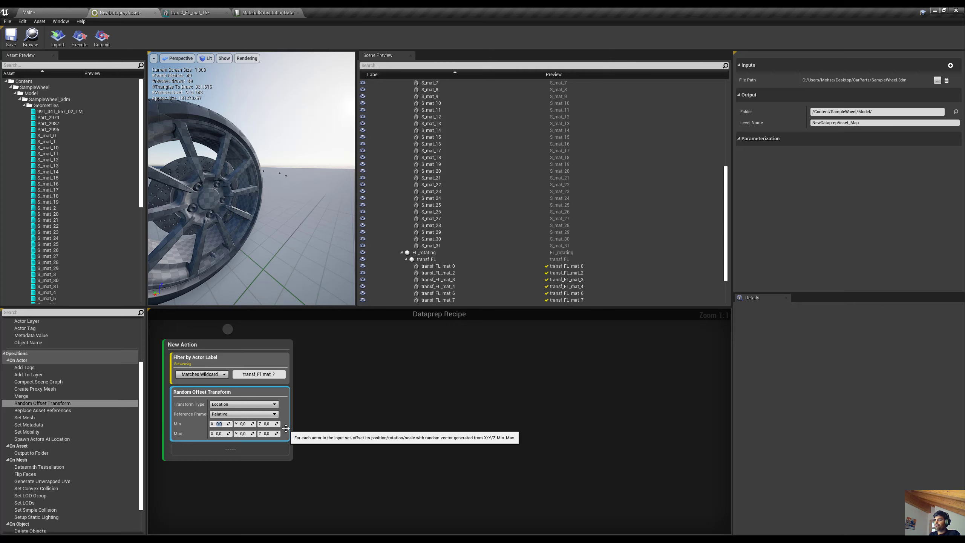
left_click(274, 404)
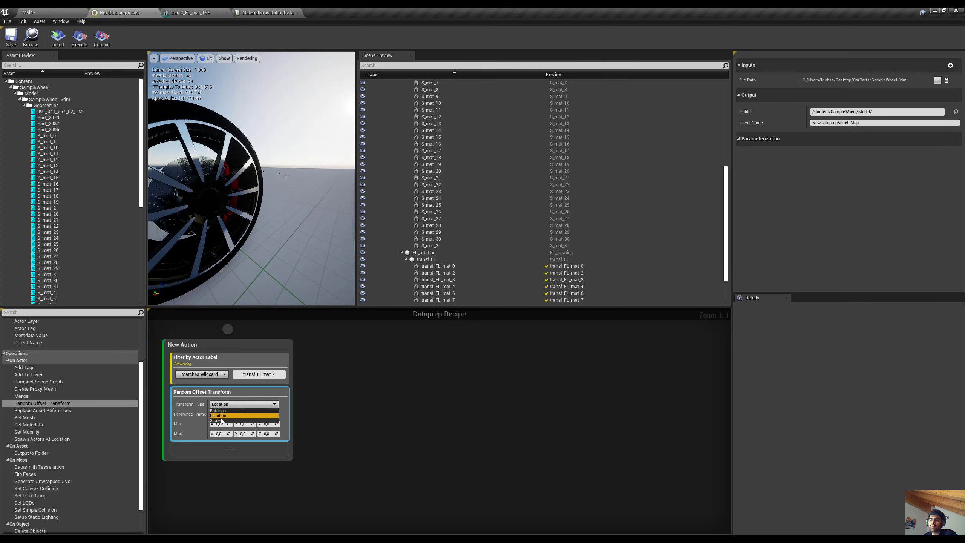
left_click(185, 405)
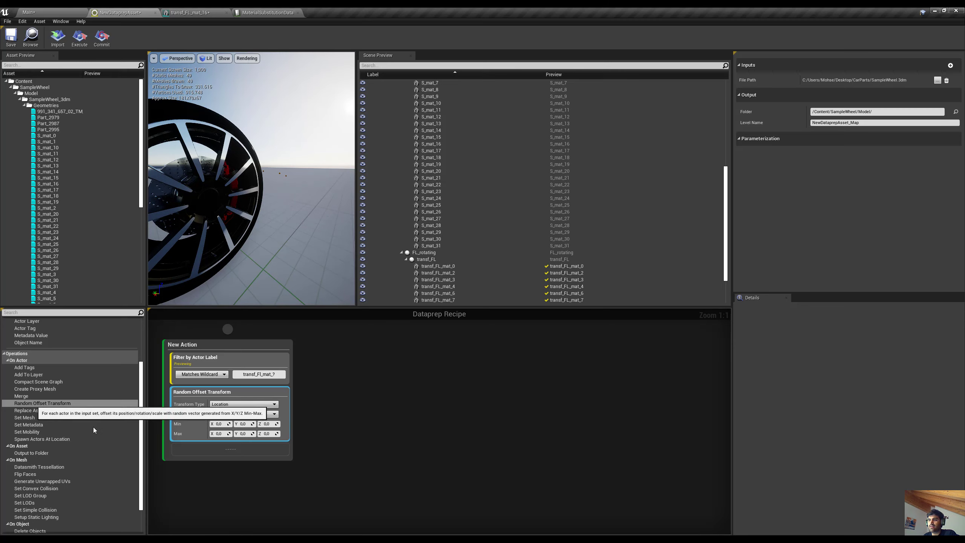
Step: Try a second Random Offset Transform with the Scale transform type, and remove it from the action
left_click_drag(57, 403, 229, 454)
left_click(230, 471)
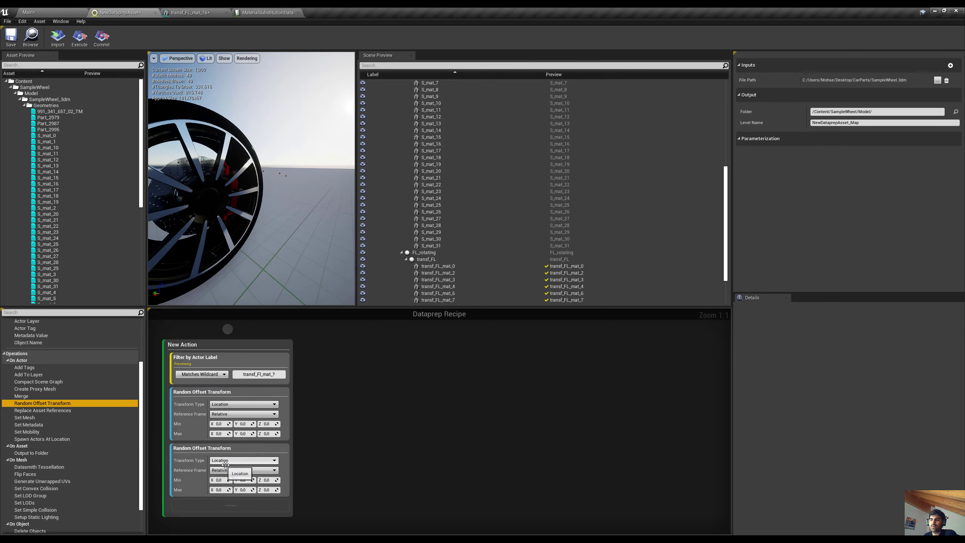
left_click(193, 468)
left_click(228, 460)
left_click(219, 477)
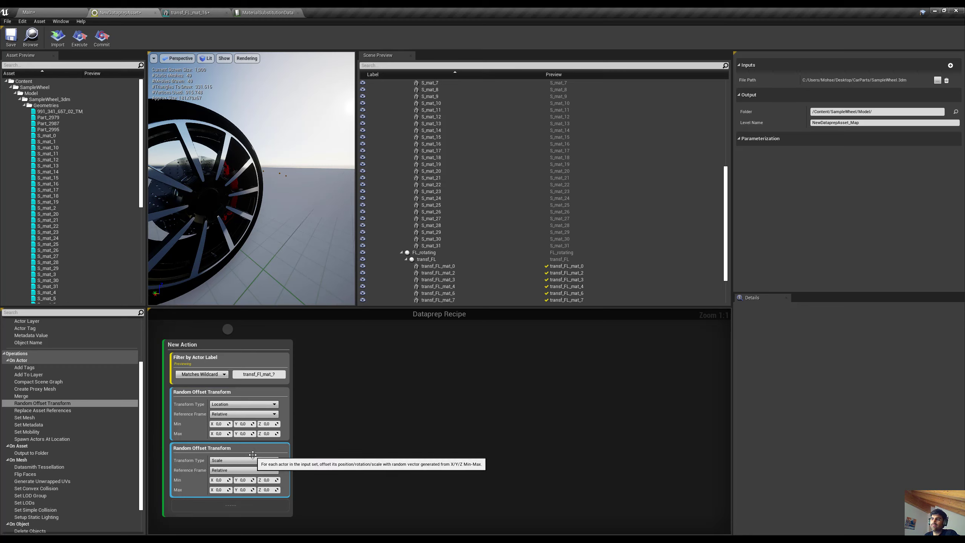
key("Delete")
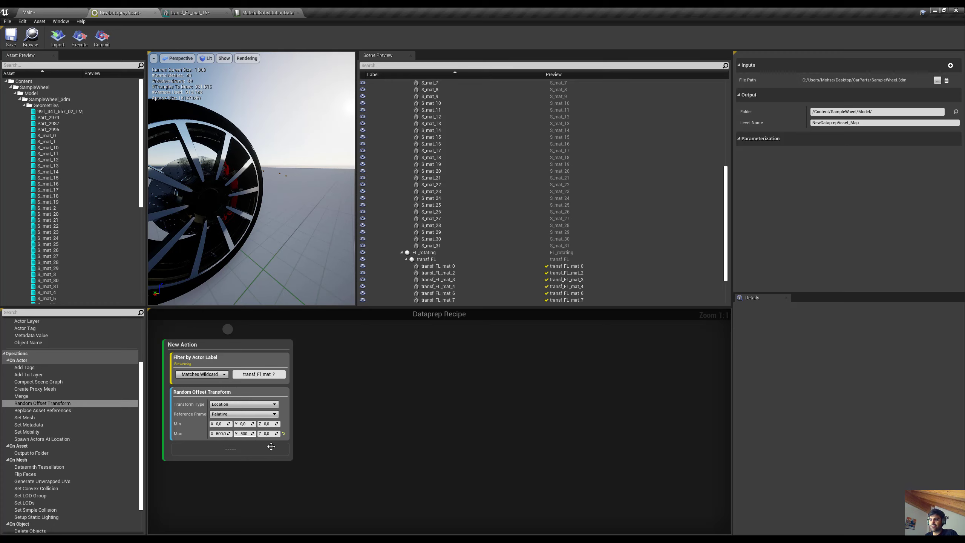
Step: Set the random offset's maximum to 500 in X and Y and its reference frame to World
left_click(286, 414)
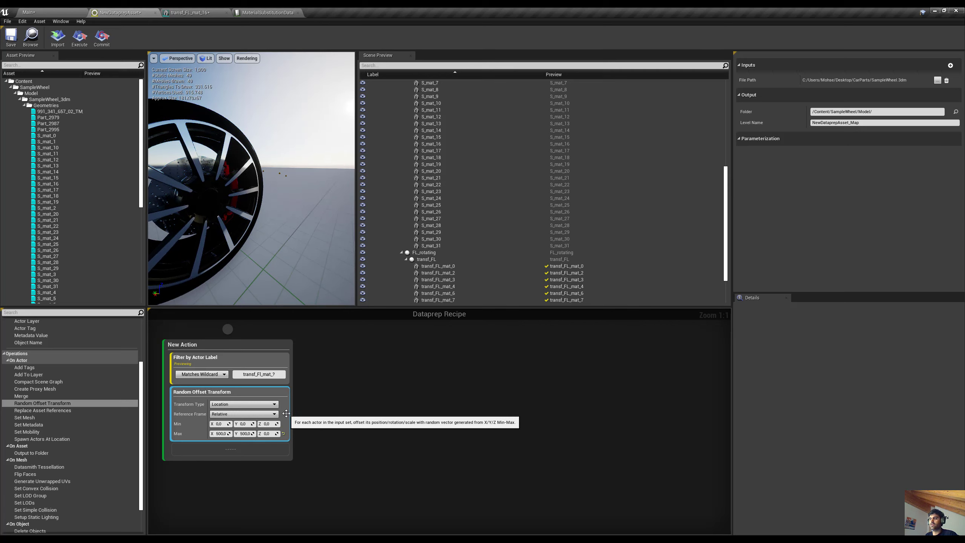
left_click(232, 414)
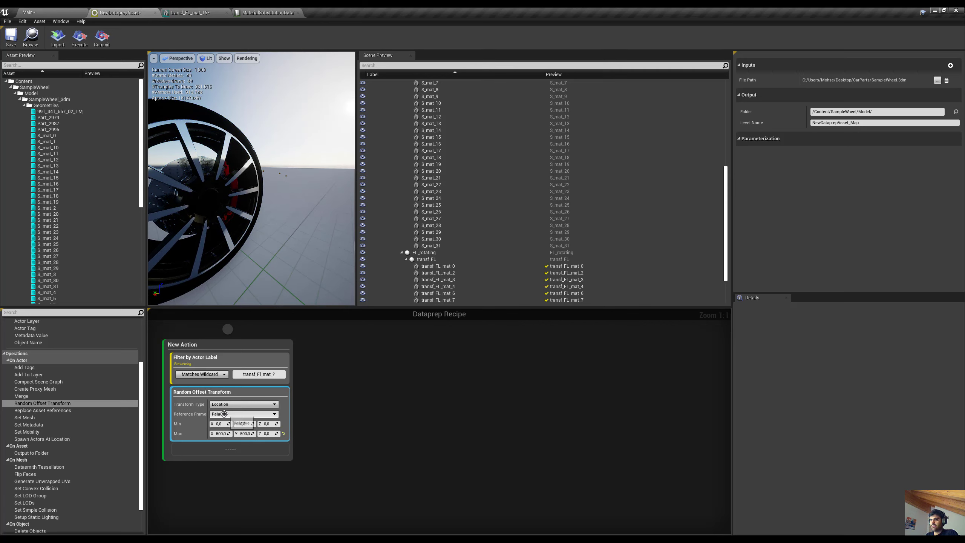
left_click(216, 420)
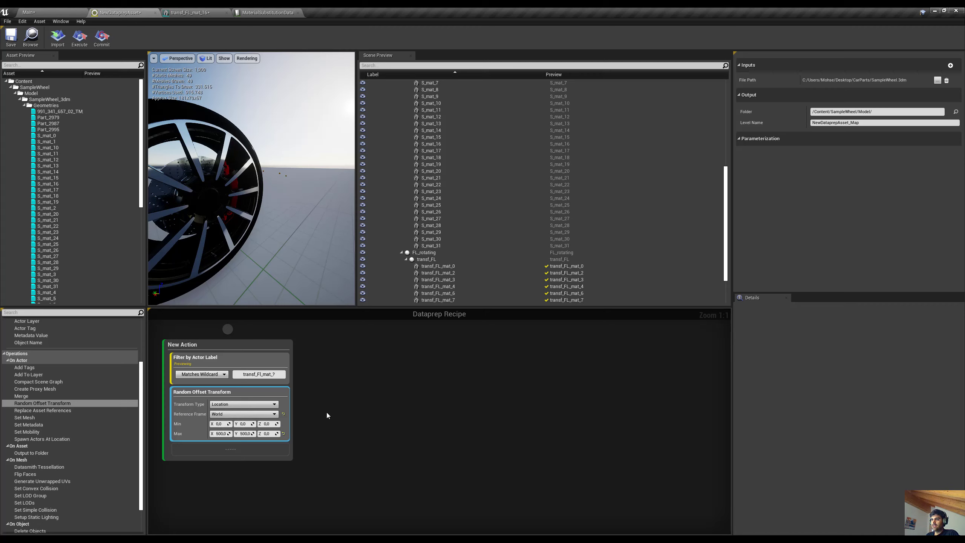
Step: Remove the actor label filter from the action and execute the random offset on all actors
scroll(469, 226, "down", 3)
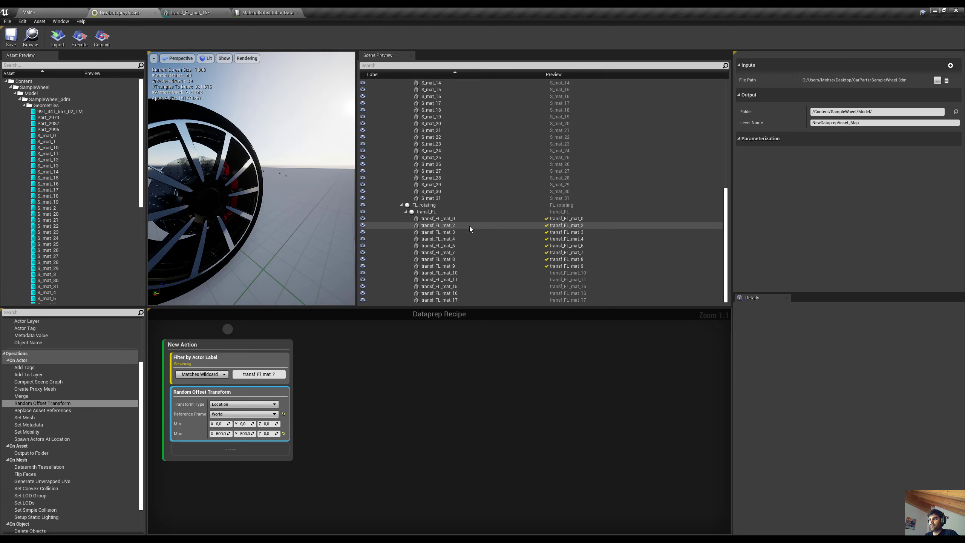
left_click(279, 362)
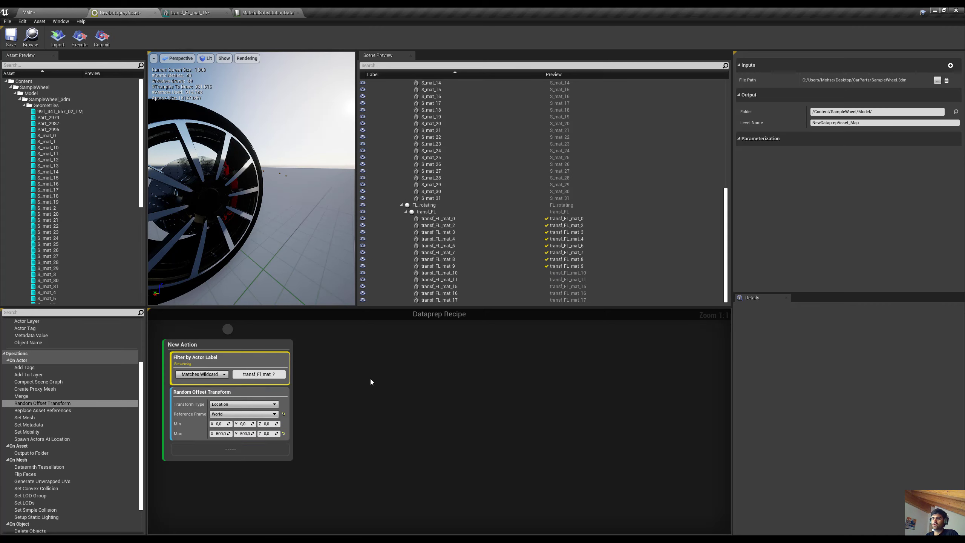
key("Delete")
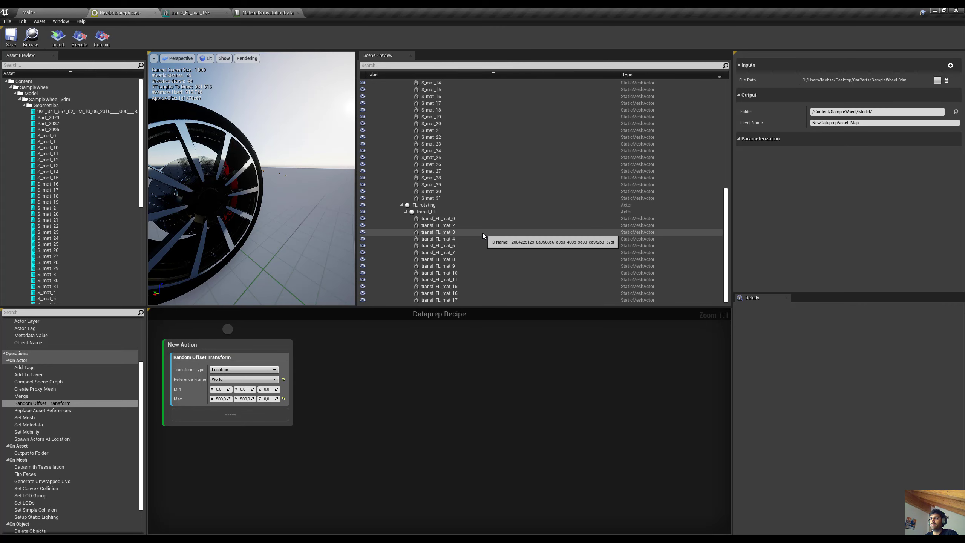
scroll(286, 252, "down", 10)
scroll(245, 180, "up", 10)
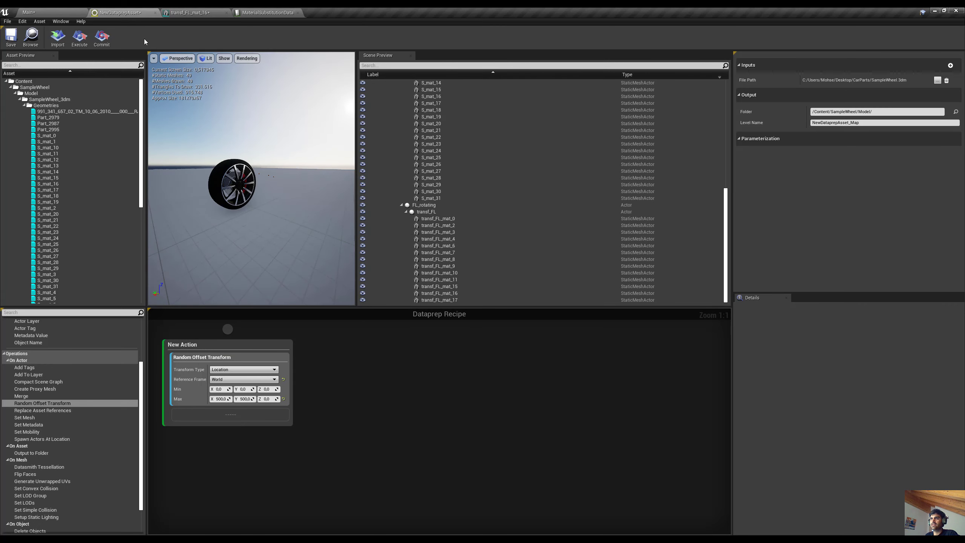
left_click(81, 36)
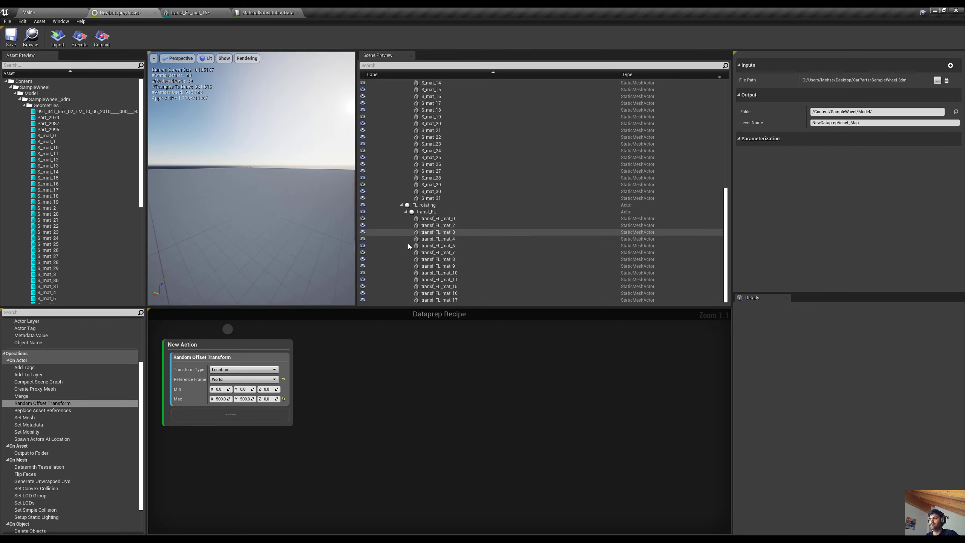
Step: Select transf_FL_mat_2 and examine how the randomly offset wheel parts are distributed in the viewport
scroll(247, 202, "down", 10)
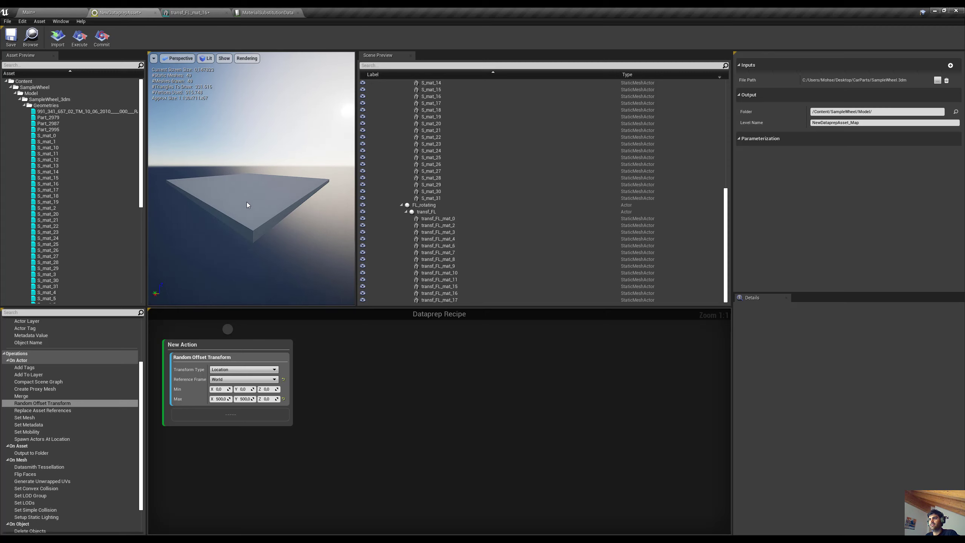
scroll(246, 202, "up", 5)
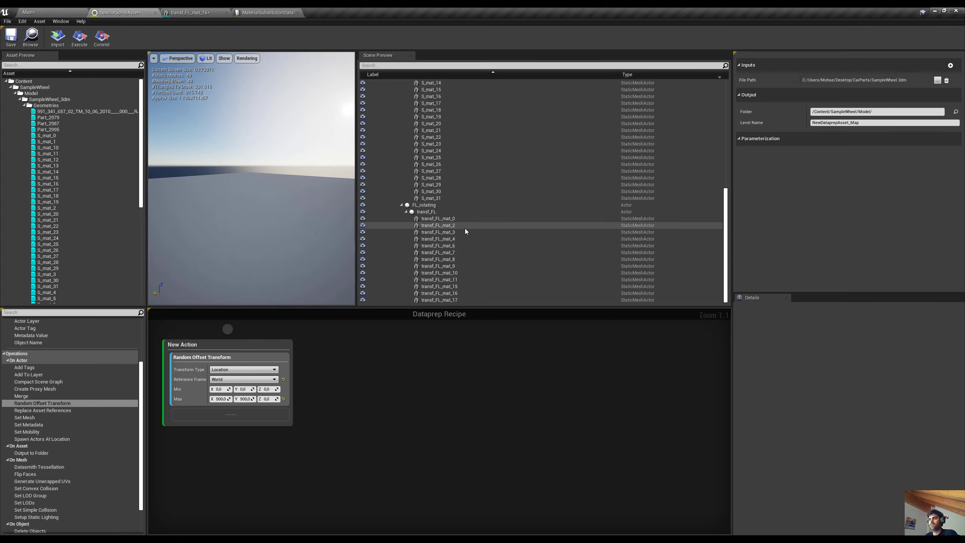
left_click(450, 225)
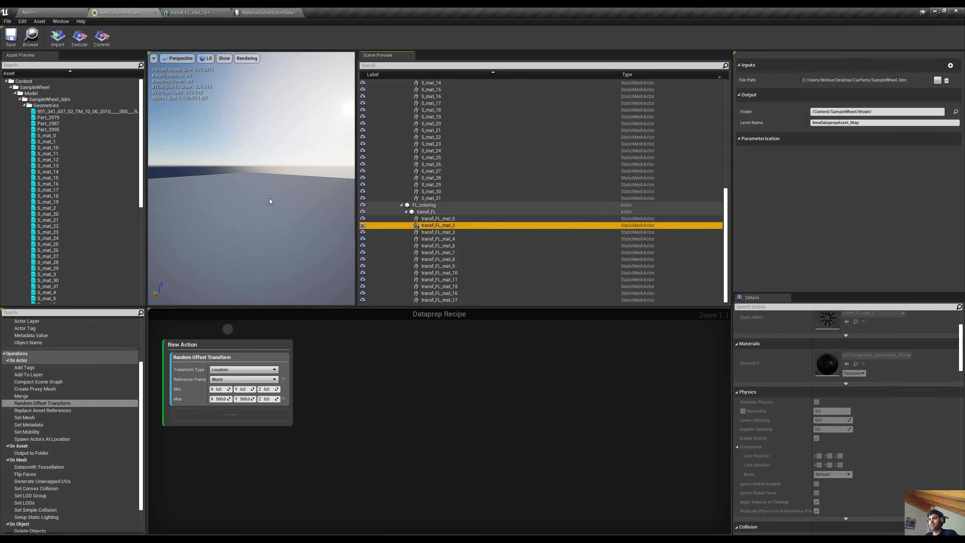
scroll(269, 201, "down", 8)
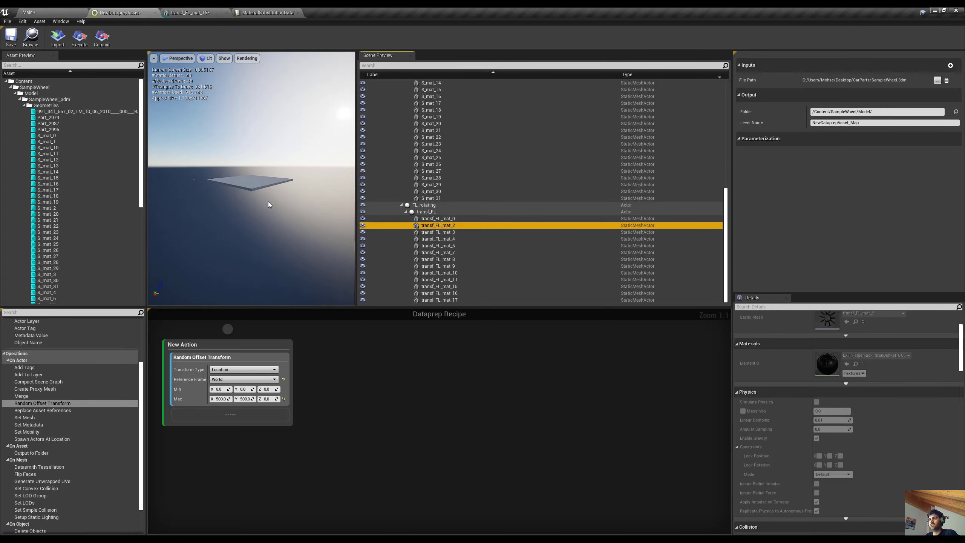
scroll(269, 201, "up", 2)
right_click_drag(280, 198, 257, 214)
key("w")
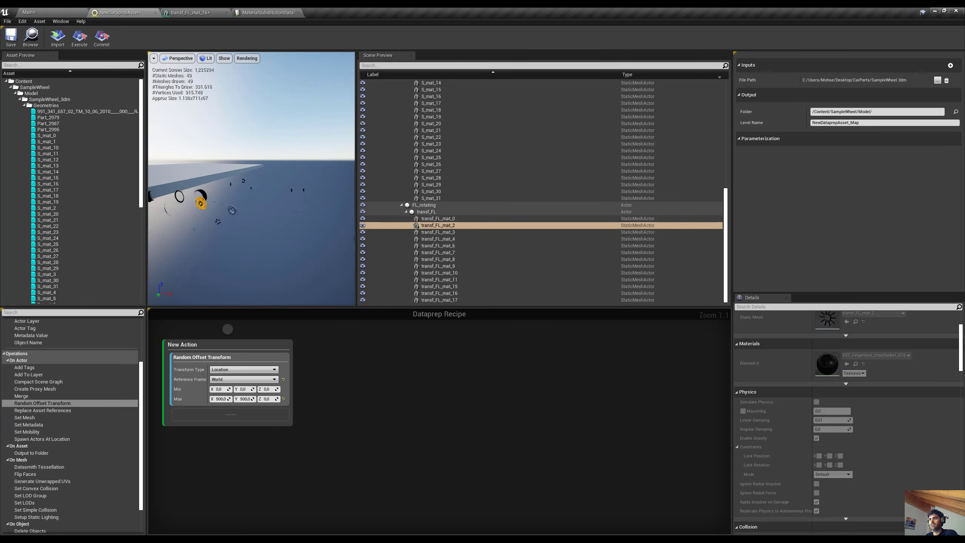
right_click_drag(256, 214, 250, 231)
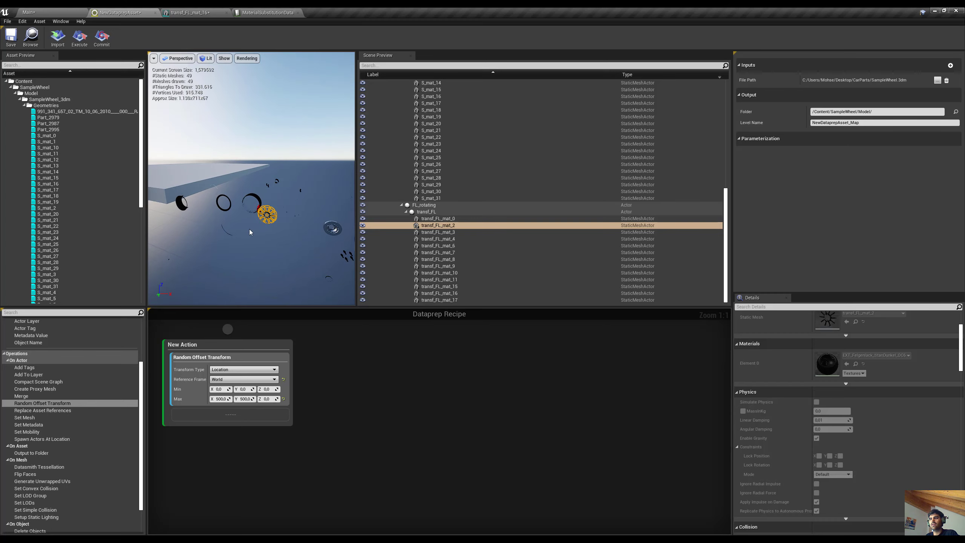
Step: Restore the original wheel in the preview and replace Random Offset Transform with a Replace Asset References operation
left_click(79, 36)
left_click_drag(23, 411, 205, 433)
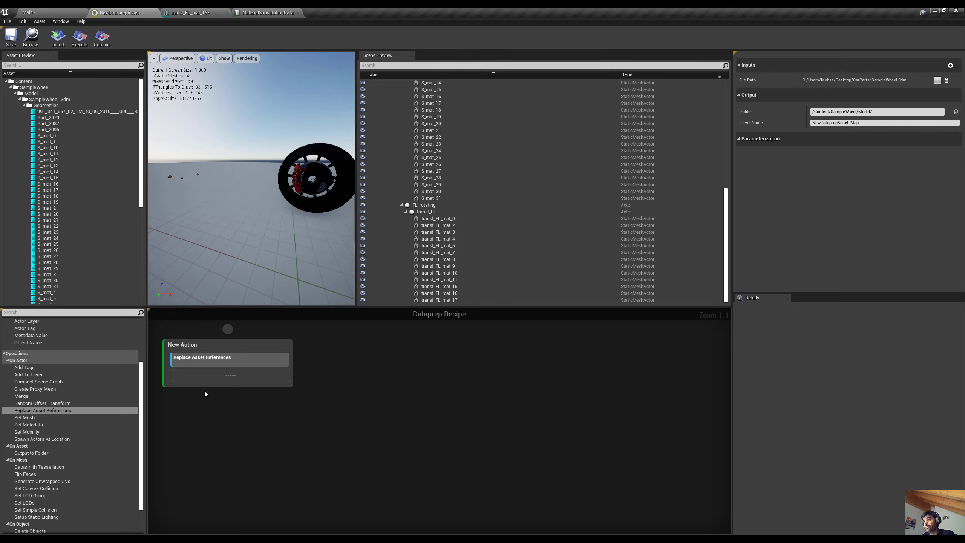
Step: Examine the restored wheel in the viewport from several distances and angles
scroll(280, 265, "down", 8)
scroll(279, 263, "up", 8)
left_click_drag(279, 263, 171, 264)
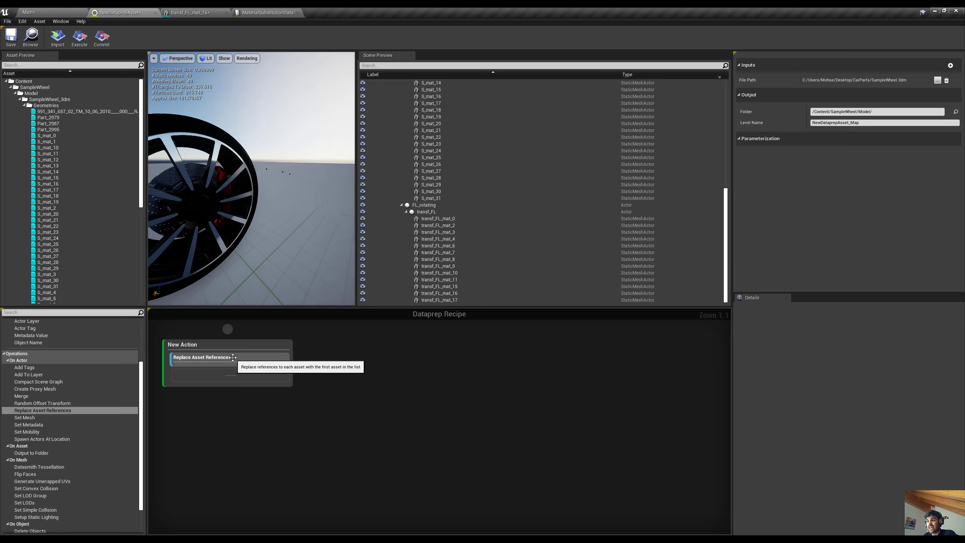
left_click_drag(287, 269, 266, 262)
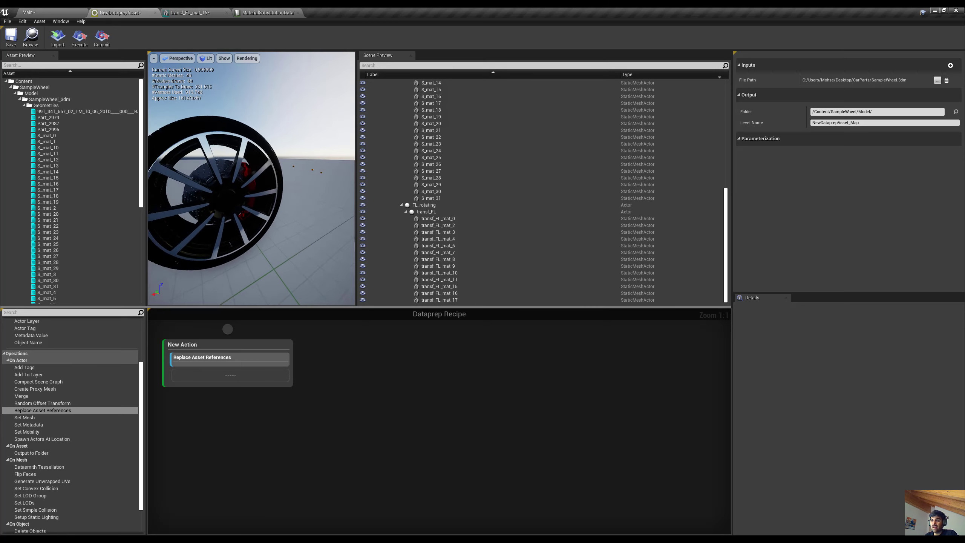
right_click_drag(286, 269, 286, 296)
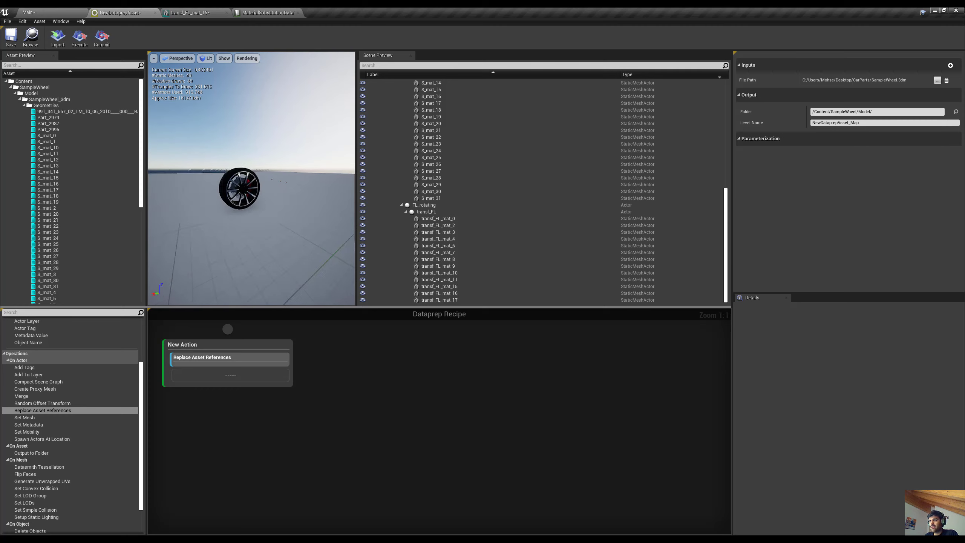
left_click_drag(287, 270, 262, 267)
right_click_drag(262, 267, 262, 241)
scroll(52, 371, "up", 2)
Step: Add an Actor Label filter containing part_29?? ahead of Replace Asset References in a single action
left_click_drag(27, 337, 231, 359)
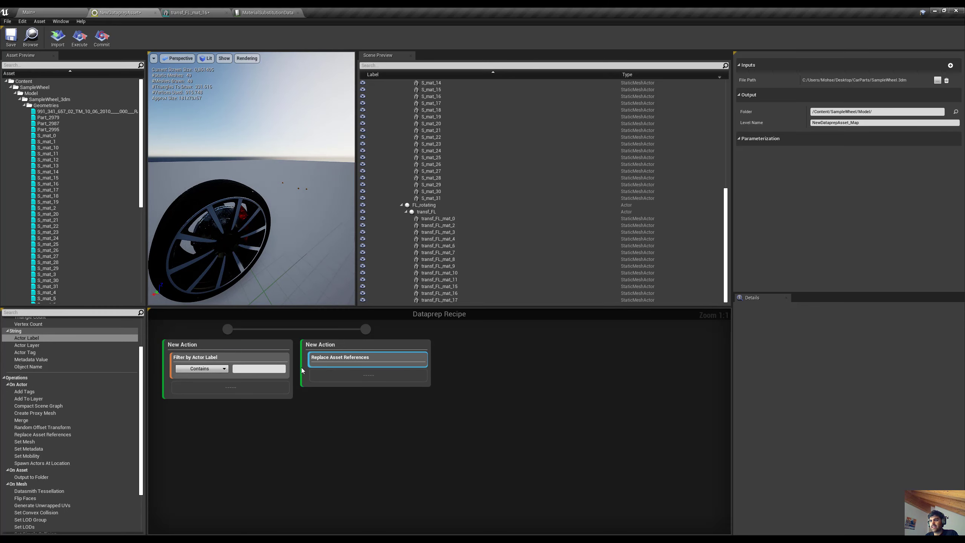
left_click_drag(303, 370, 263, 378)
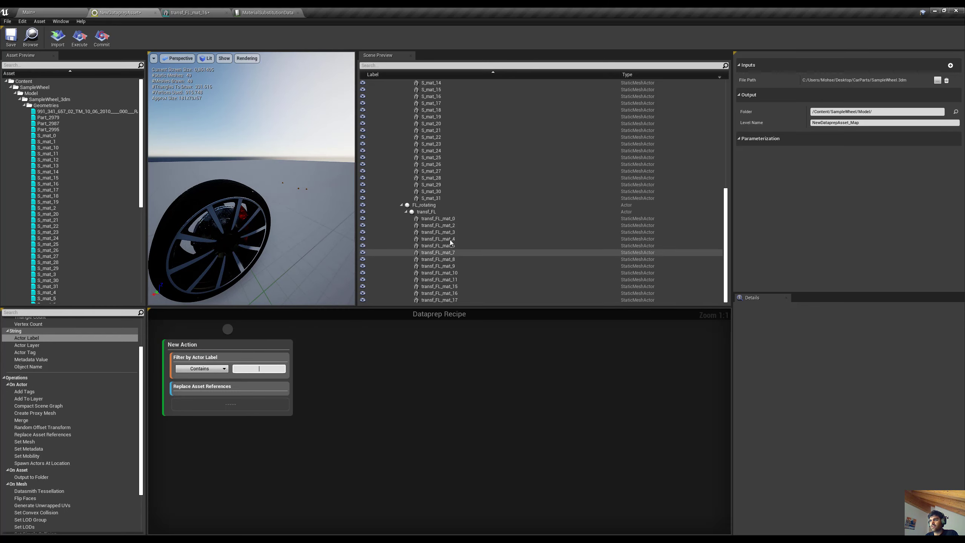
scroll(454, 242, "up", 10)
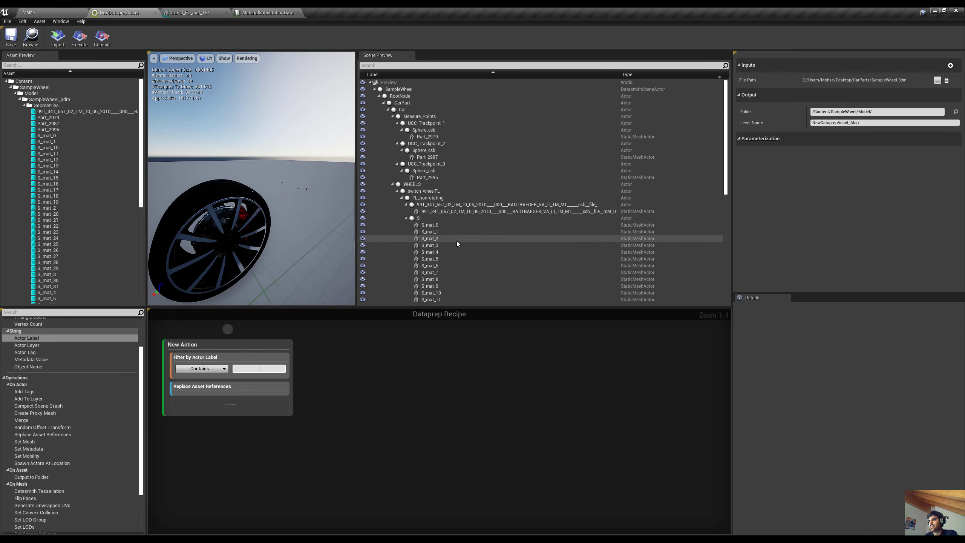
left_click(427, 137)
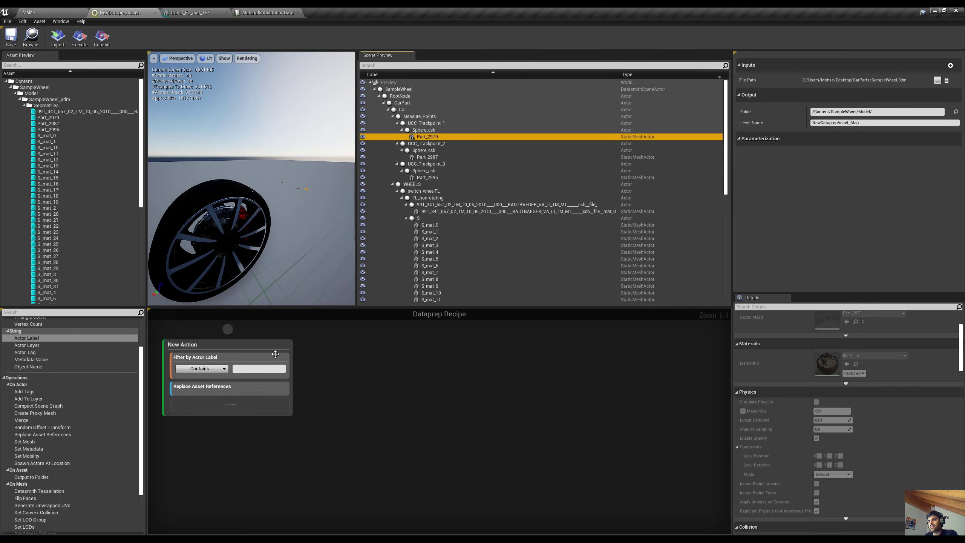
left_click(259, 370)
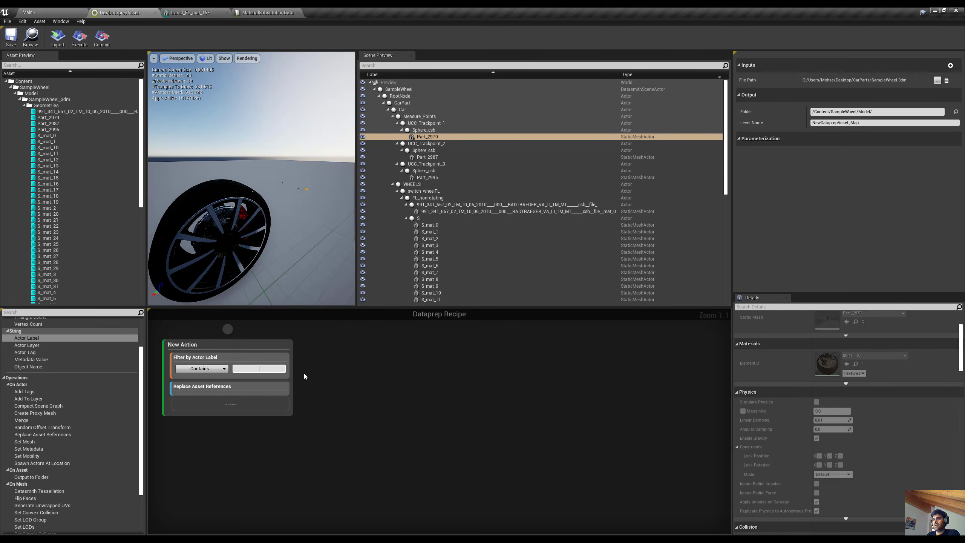
type("part_29??")
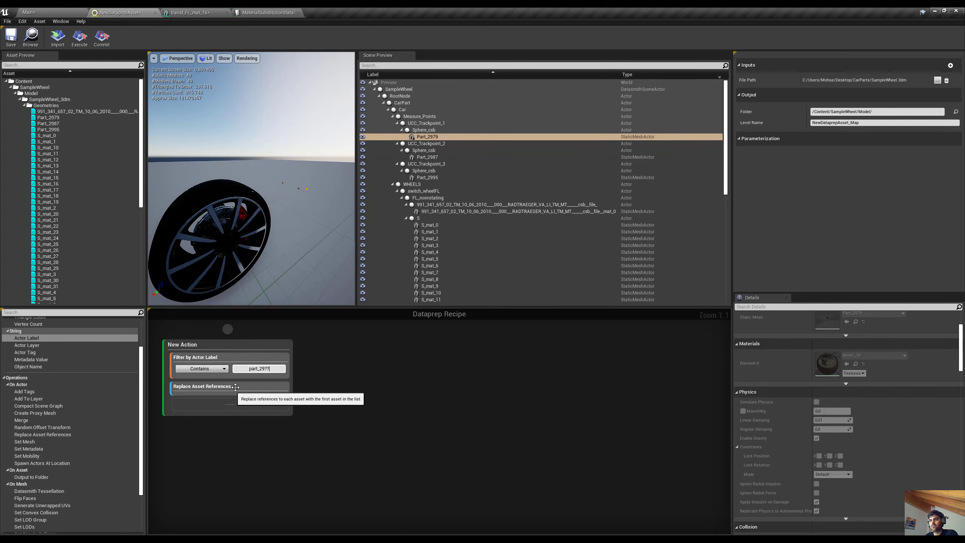
Step: Preview the actor label filter and set it to Matches Wildcard with the text Part_29??
right_click(252, 356)
left_click(279, 415)
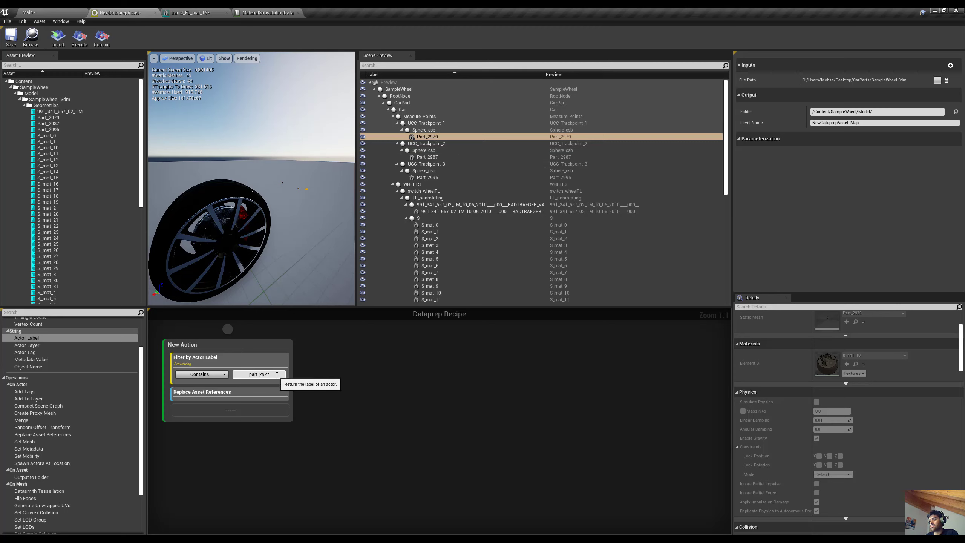
left_click(202, 374)
left_click(211, 389)
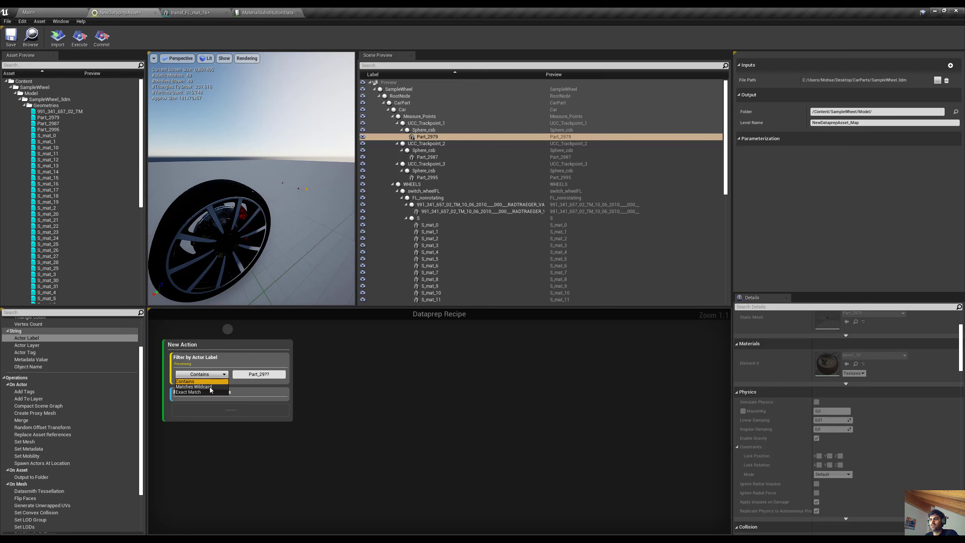
left_click(263, 376)
left_click(269, 366)
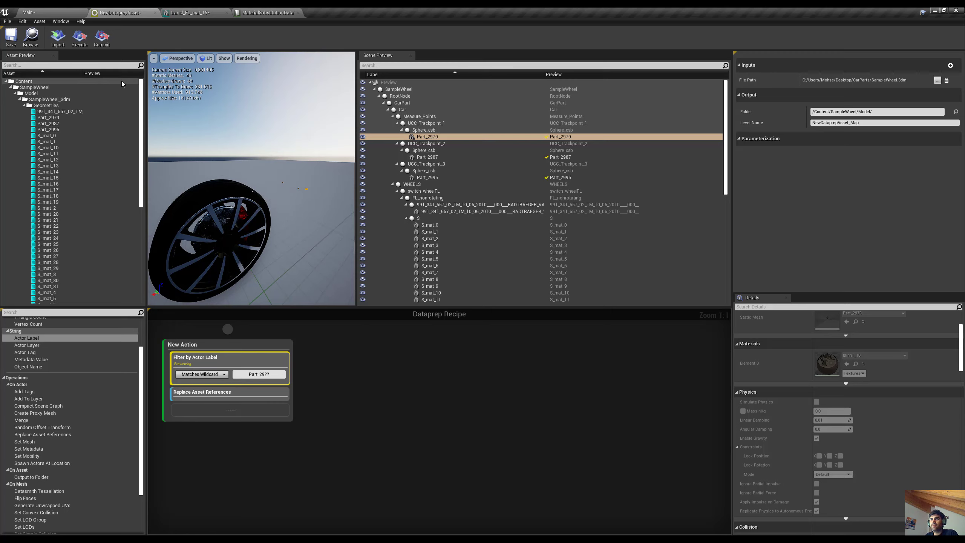
Step: Execute the recipe to replace asset references on the filtered parts and dismiss the resulting messages
left_click(79, 41)
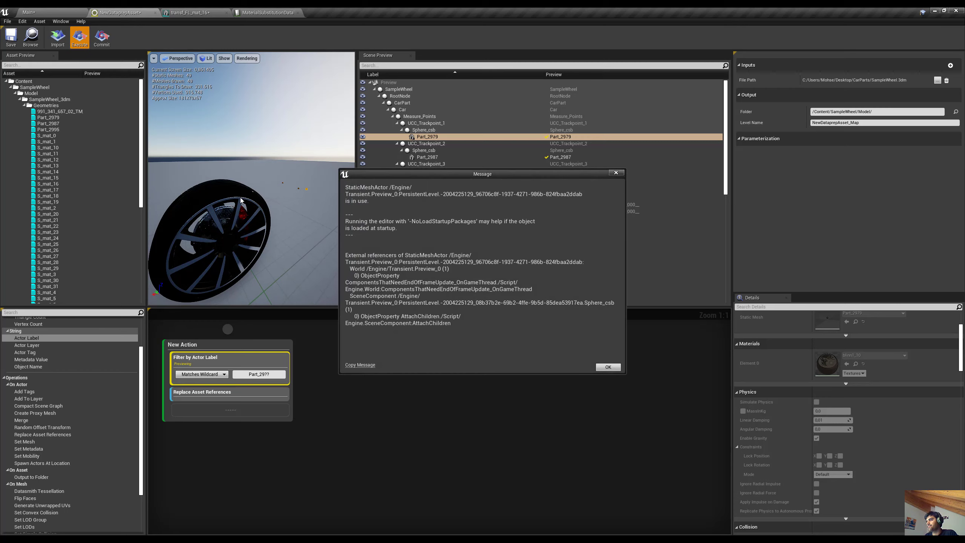
left_click(609, 367)
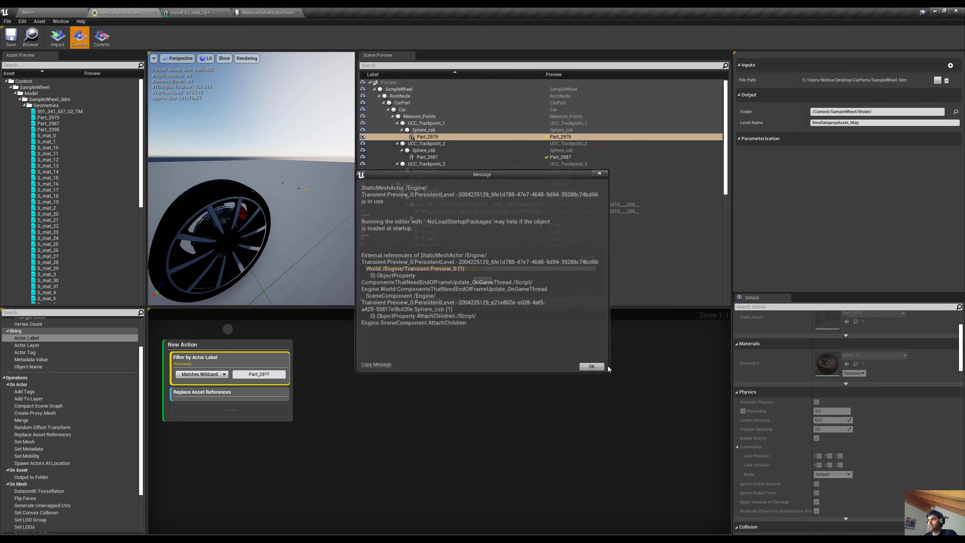
left_click(609, 367)
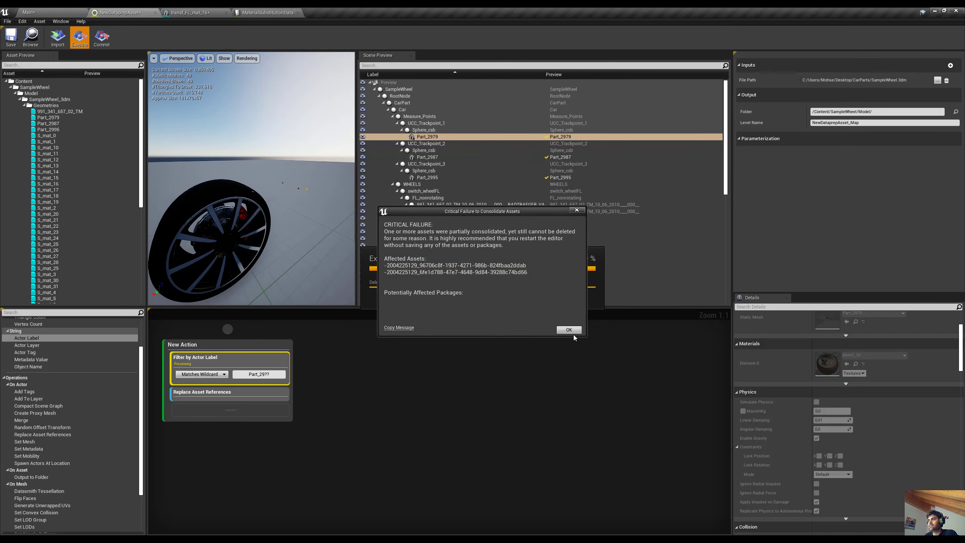
left_click(573, 332)
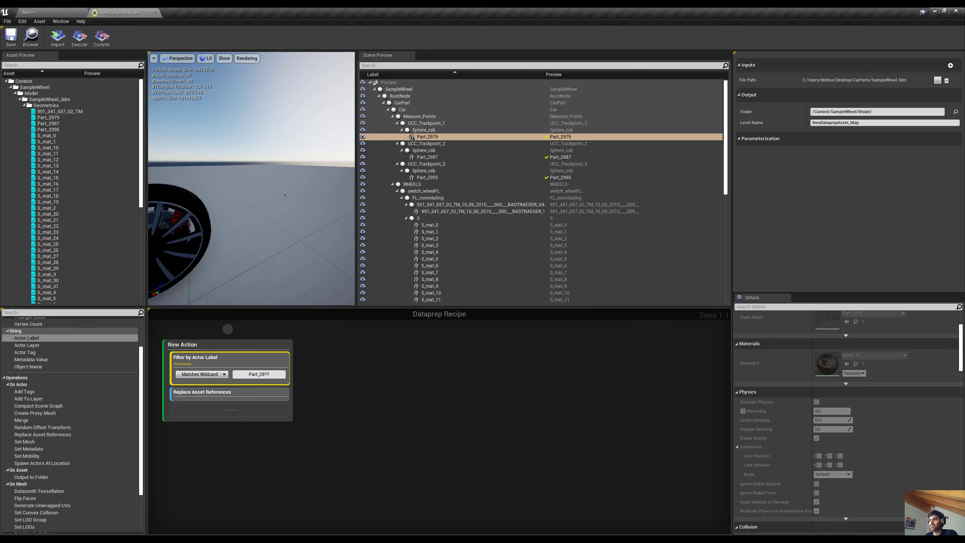
Step: Examine Part_2979, Part_2987 and Part_2995 in the scene hierarchy and the viewport after the reference replacement
key("w")
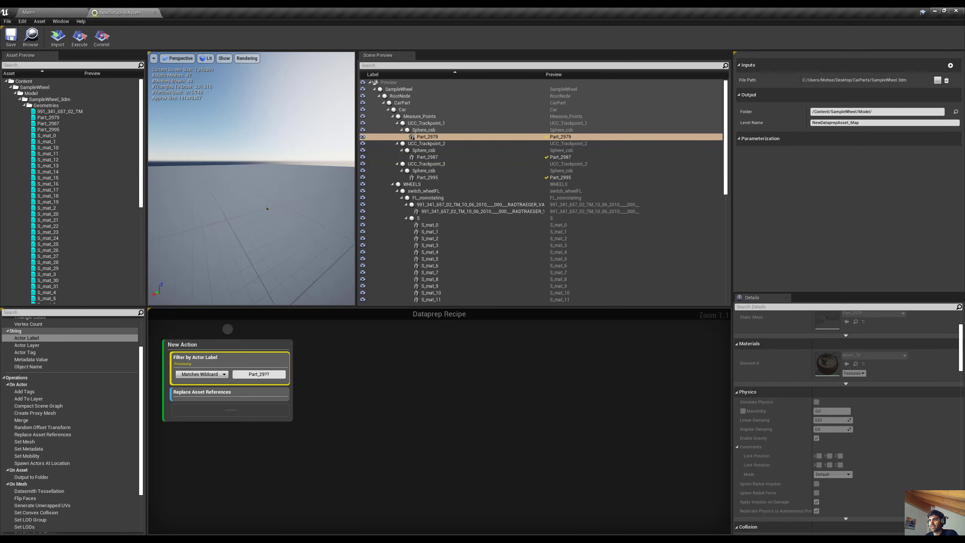
key("w")
key("s")
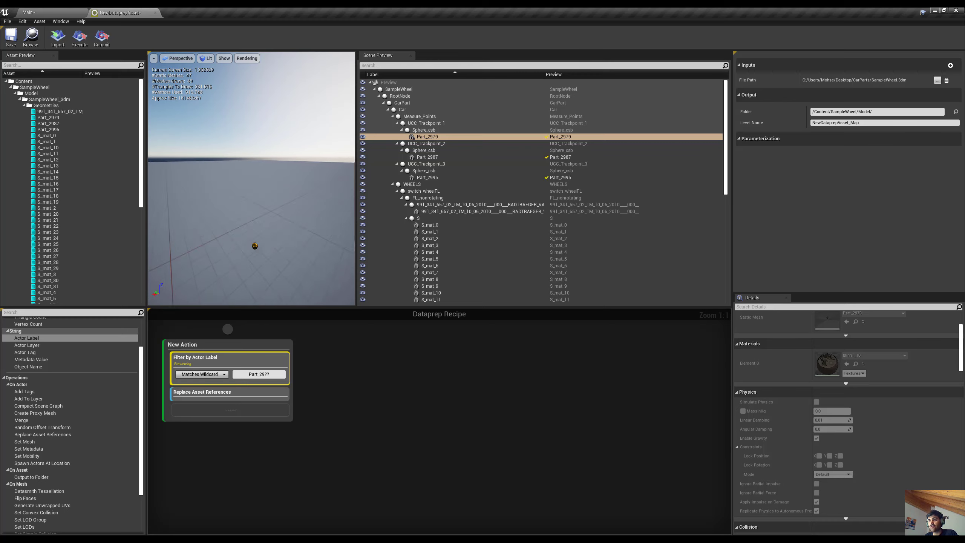
key("w")
key("s")
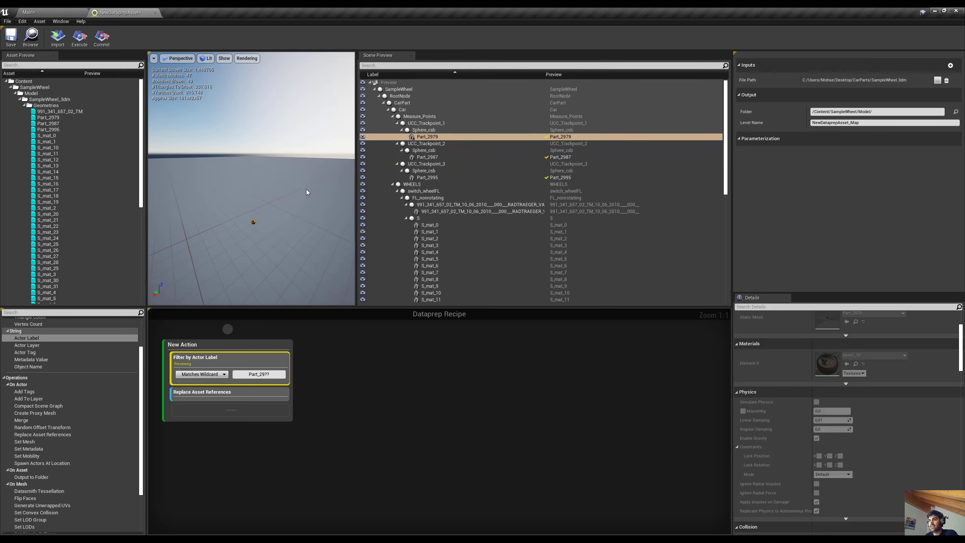
left_click(436, 157)
left_click(433, 137)
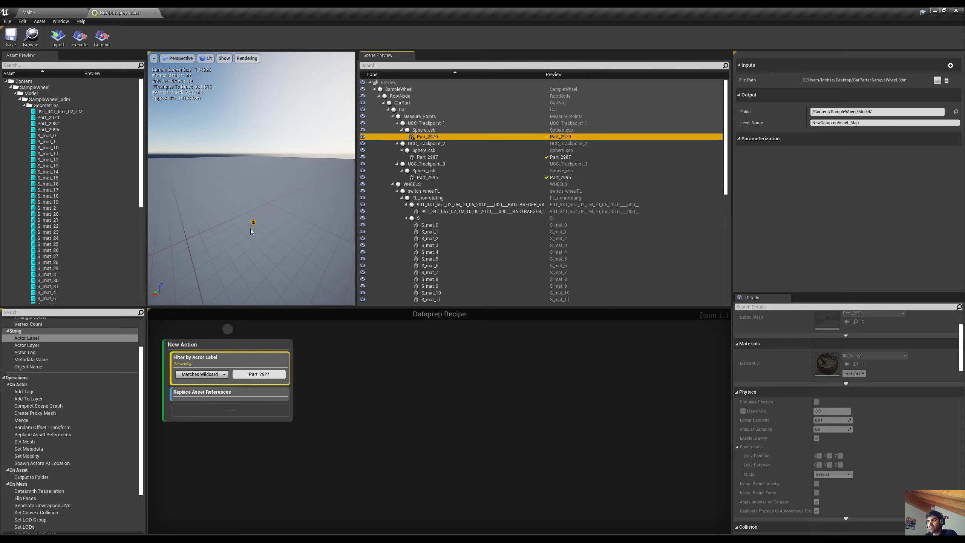
left_click(430, 157)
left_click(435, 179)
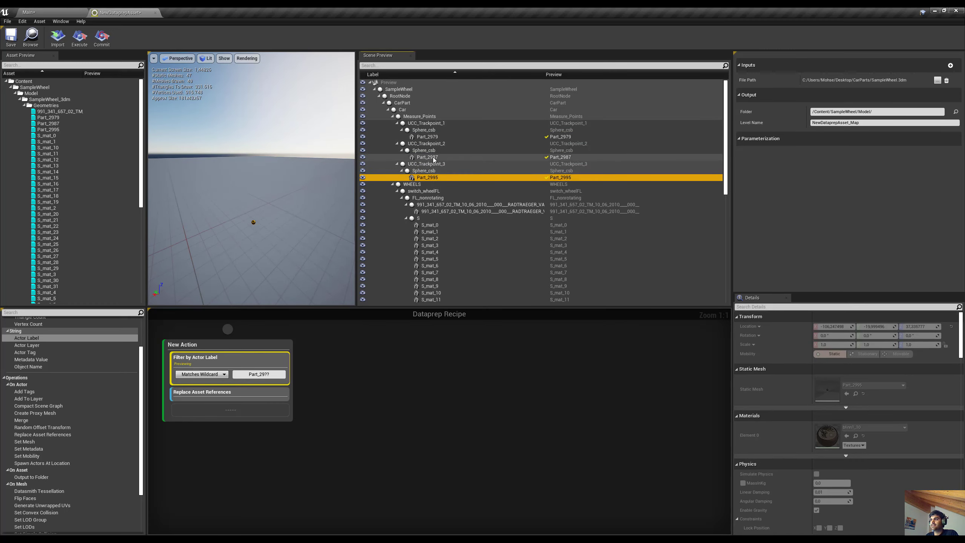
left_click(435, 158)
left_click(427, 137)
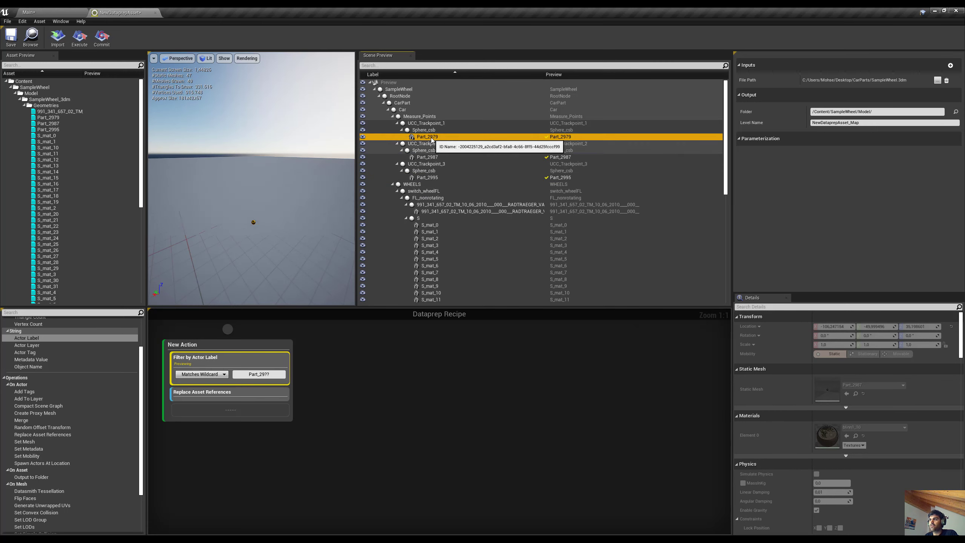
left_click(436, 157)
left_click(424, 171)
right_click_drag(301, 231, 276, 299)
Step: Swap the Replace Asset References operation for a Set Mesh operation in the filtered action
left_click(188, 398)
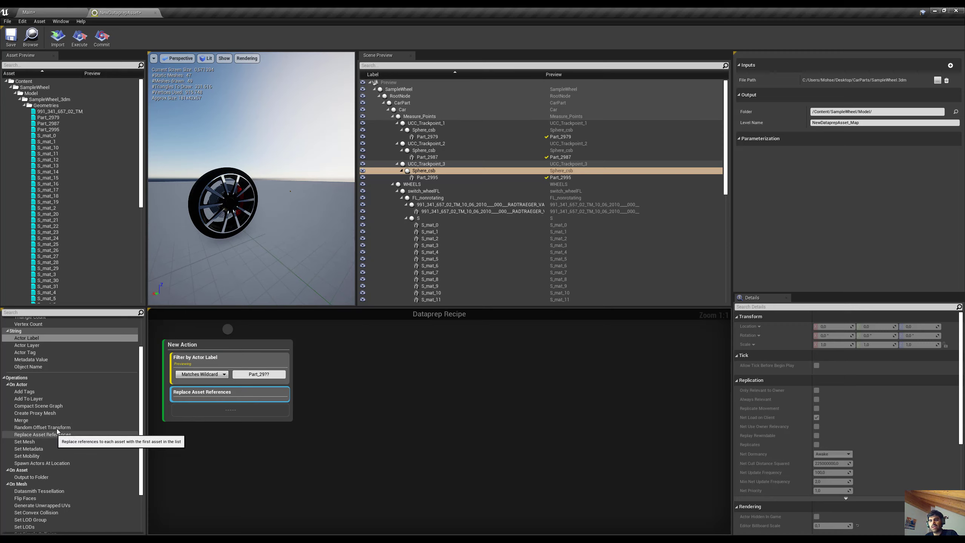
left_click_drag(58, 441, 239, 419)
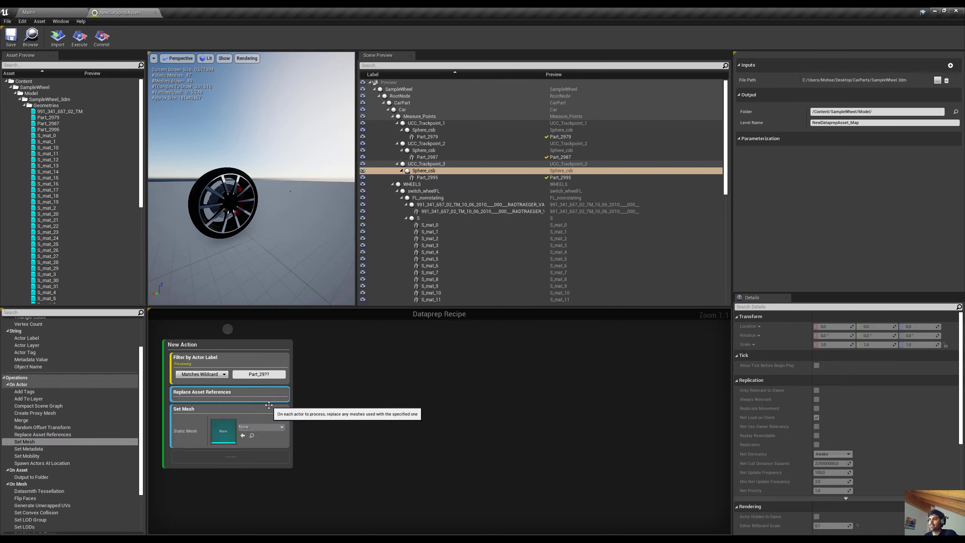
key("Delete")
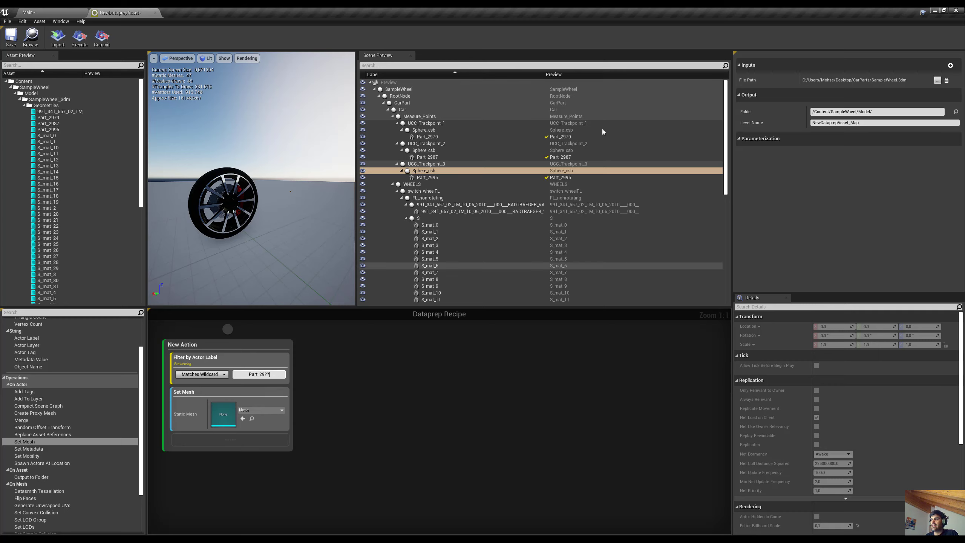
Step: Set the Set Mesh operation's static mesh to Shape_Cone and execute the recipe
left_click(256, 408)
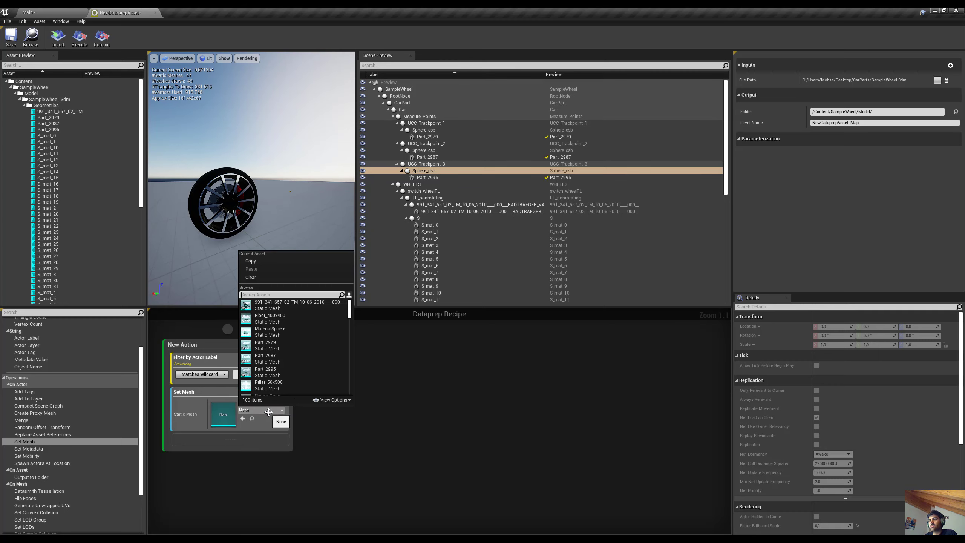
scroll(289, 351, "down", 3)
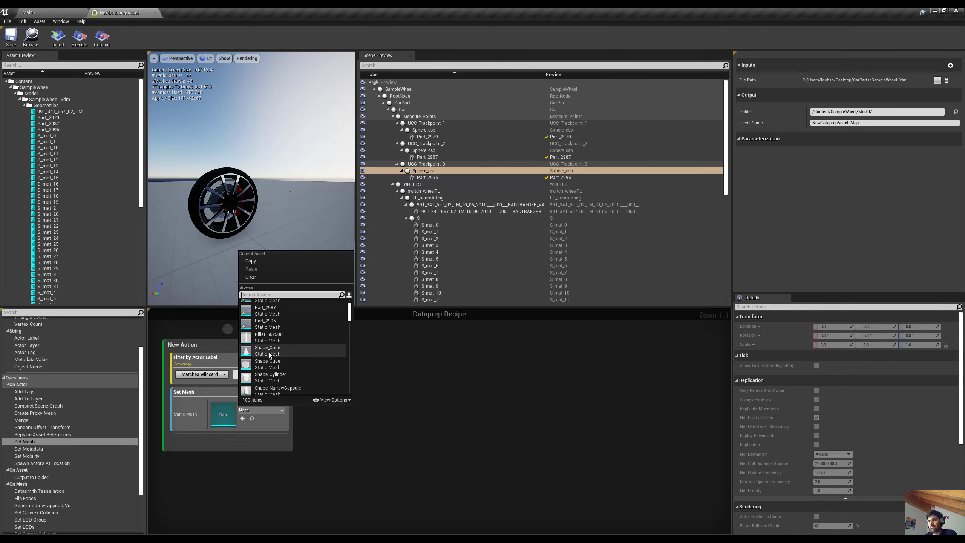
left_click(282, 359)
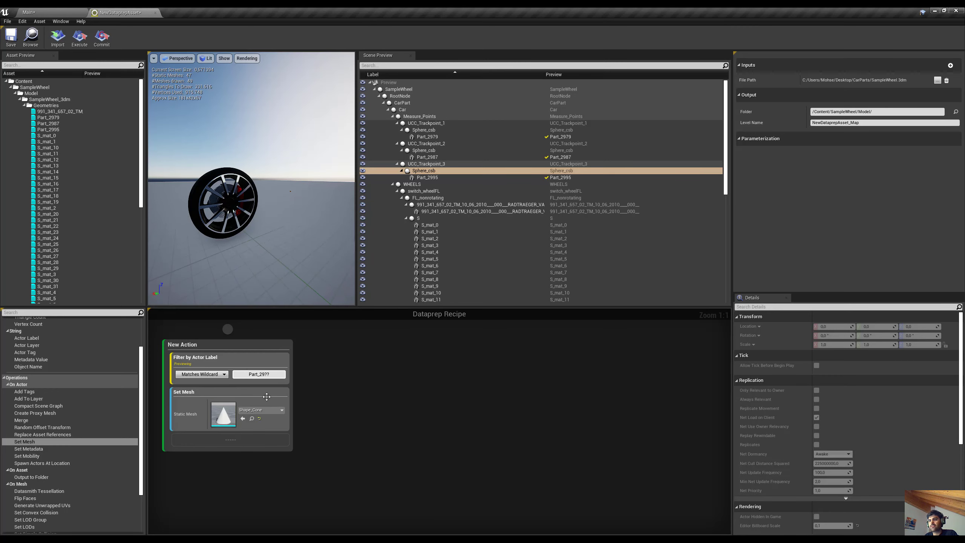
left_click(79, 37)
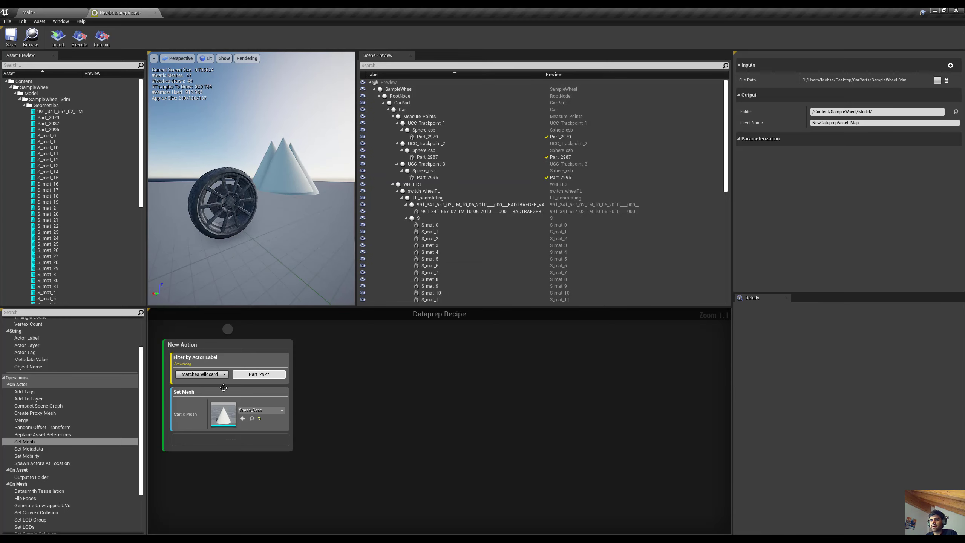
Step: Replace Set Mesh with a Set Metadata operation mapping SampleKey to SampleValue, and execute the recipe
left_click_drag(28, 449, 252, 395)
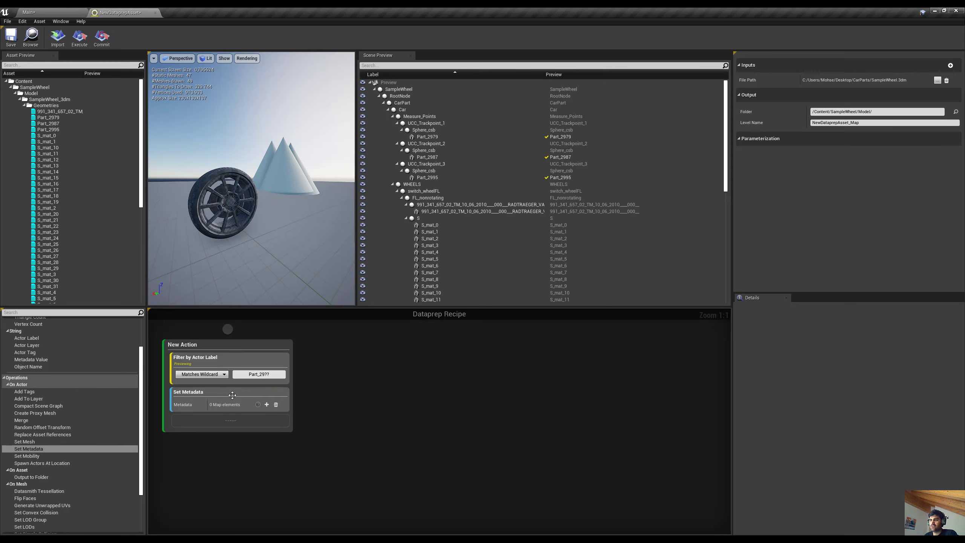
left_click(267, 404)
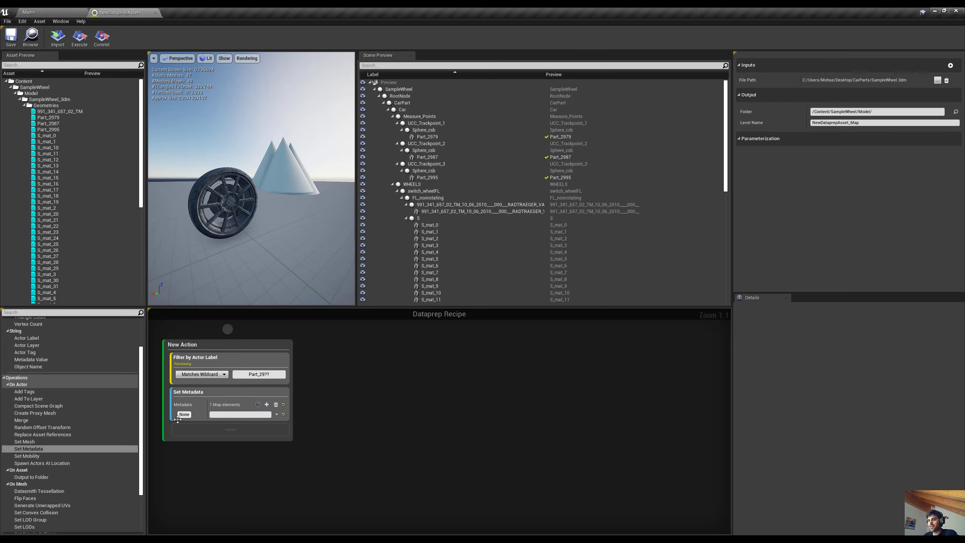
type("Sample")
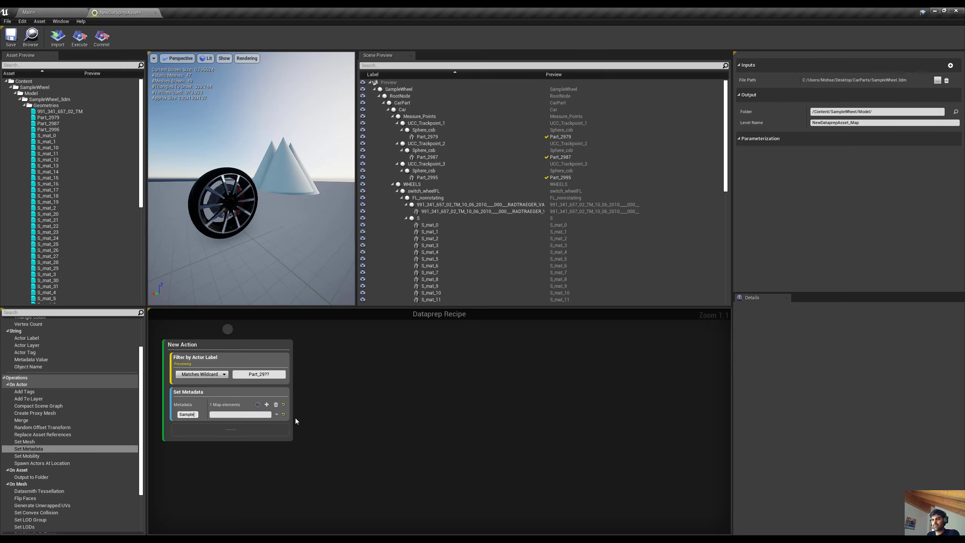
type("Key")
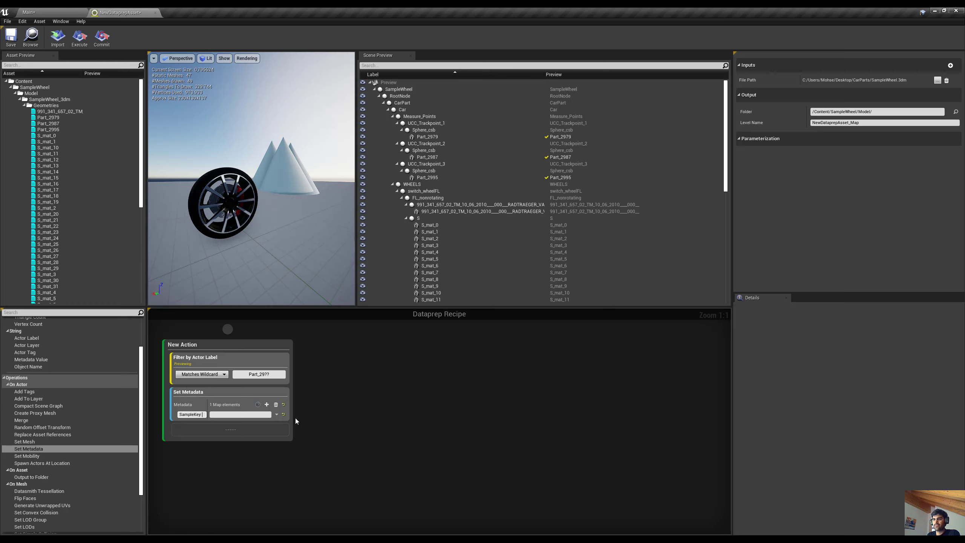
left_click(261, 413)
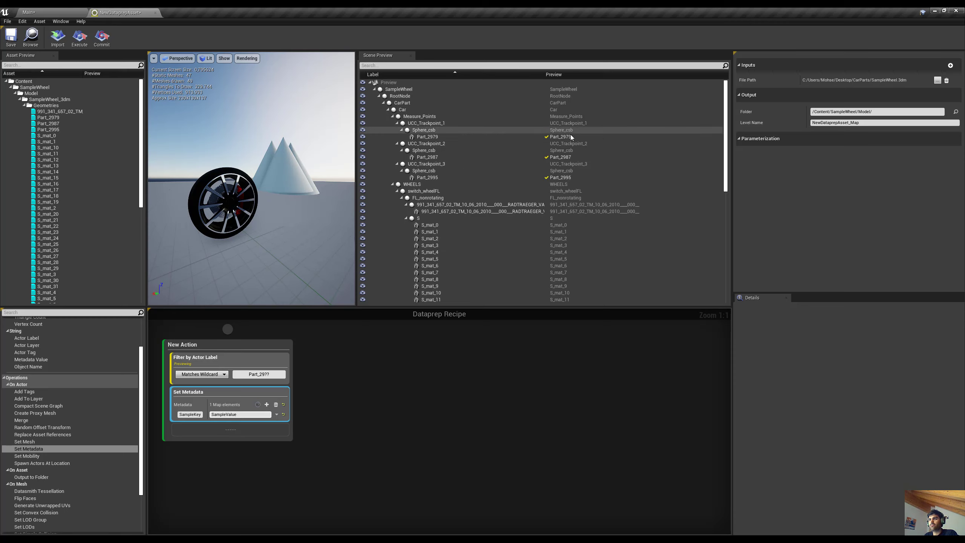
left_click(80, 45)
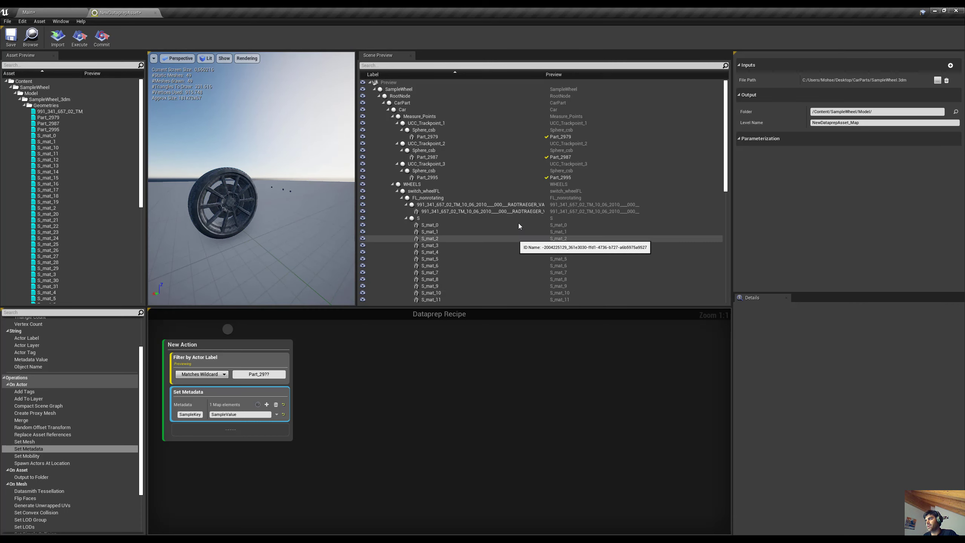
Step: Examine the metadata entries in the Datasmith User Data of Part_2979 under its Asset User Data
left_click(530, 137)
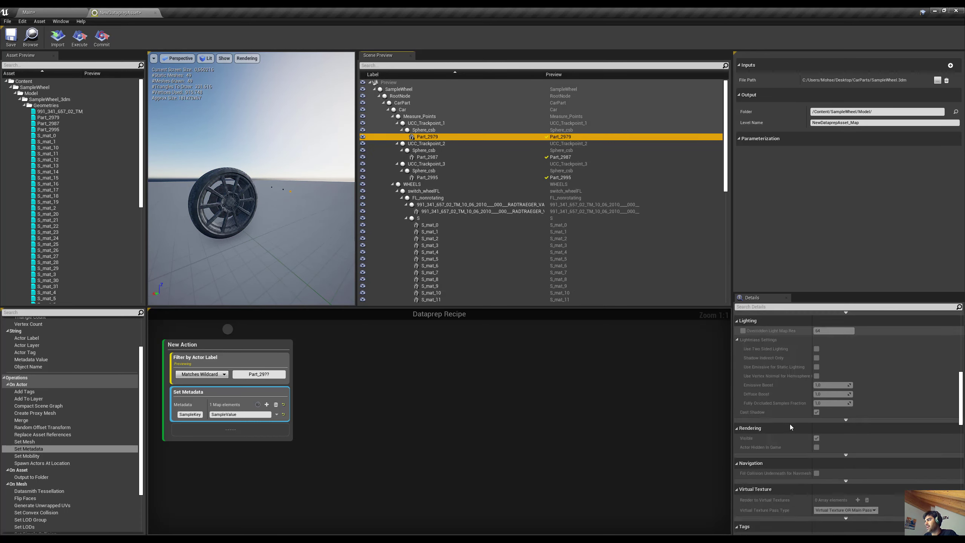
scroll(791, 424, "down", 10)
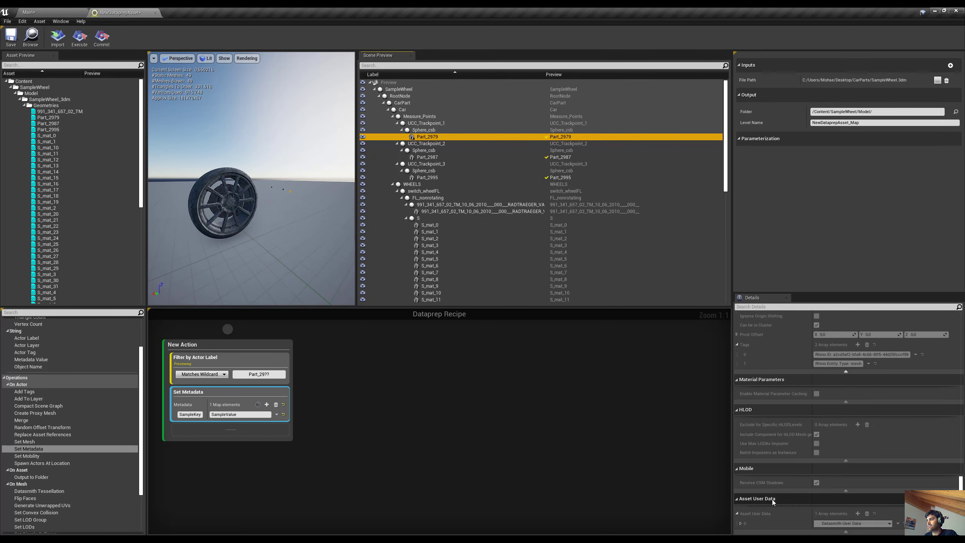
left_click(741, 524)
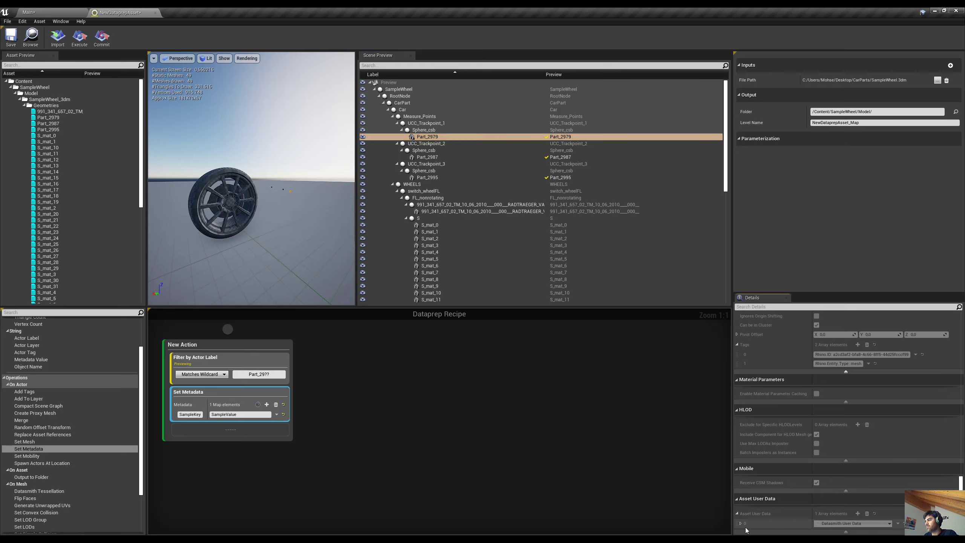
left_click(740, 524)
scroll(809, 510, "down", 1)
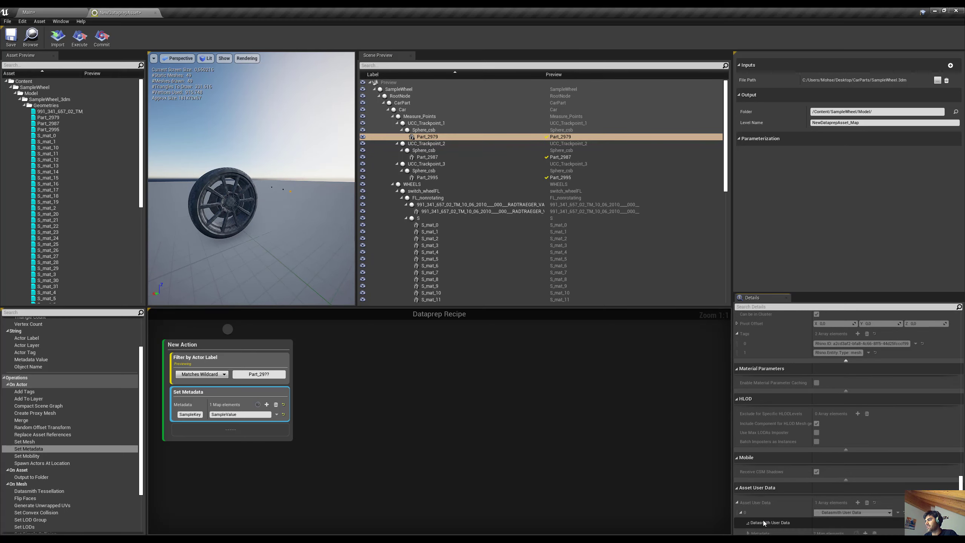
scroll(763, 523, "down", 1)
left_click(748, 524)
scroll(771, 509, "down", 2)
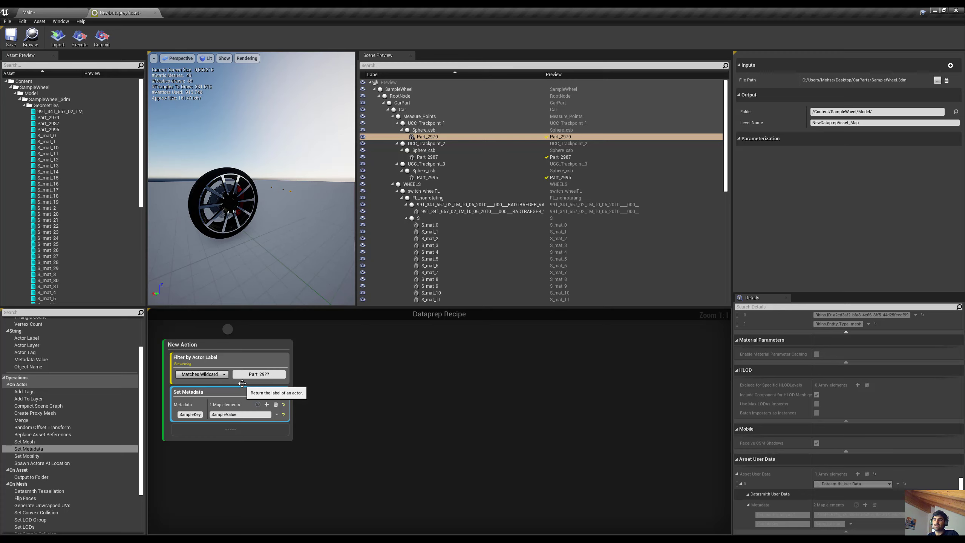
Step: Replace Set Metadata with a Set Mobility operation of type Movable, execute the recipe and inspect Part_2987
key("Delete")
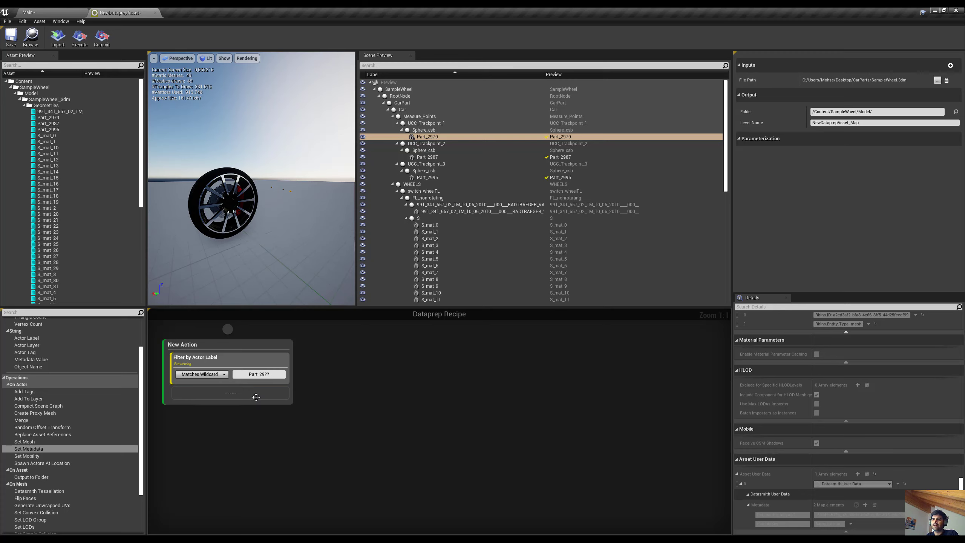
left_click_drag(29, 456, 230, 395)
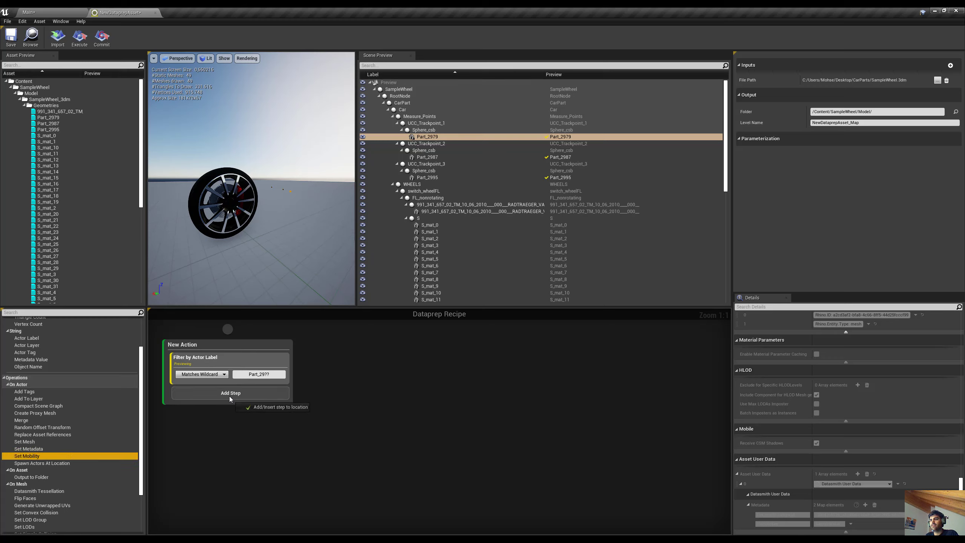
scroll(840, 438, "up", 15)
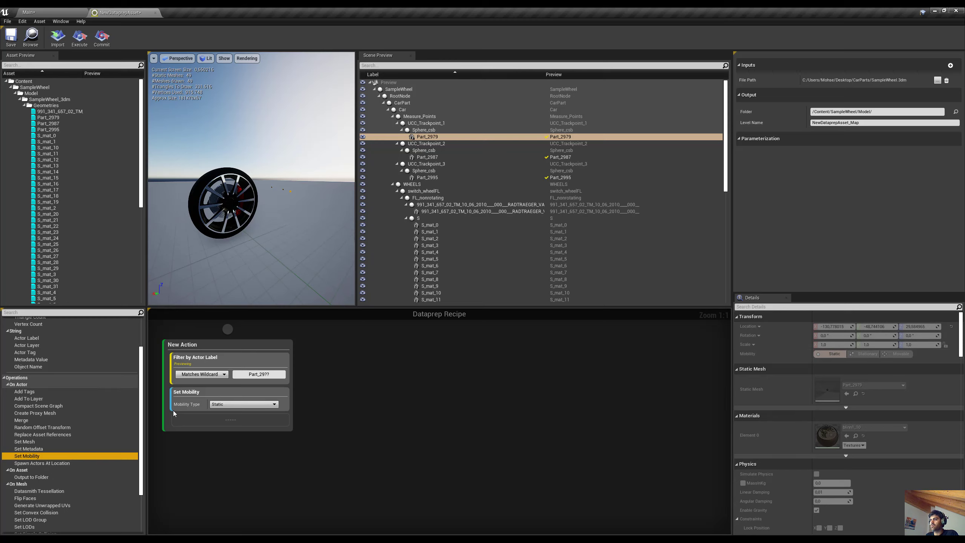
left_click(251, 404)
left_click(232, 415)
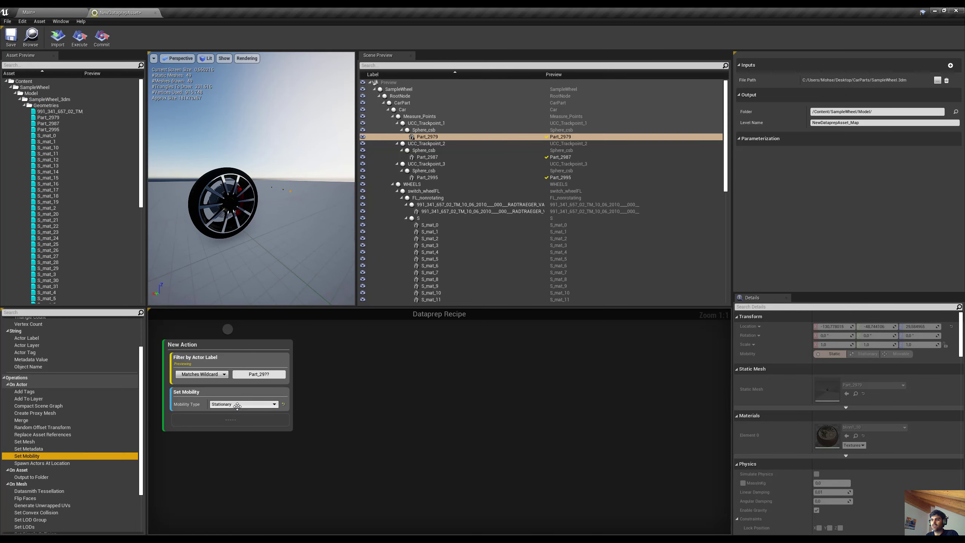
left_click(236, 405)
left_click(231, 420)
left_click(79, 37)
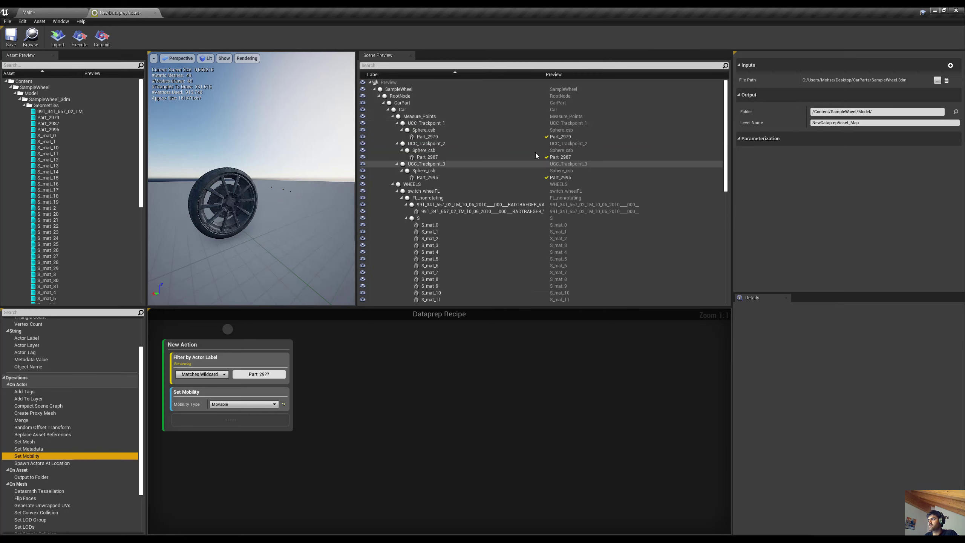
left_click(535, 157)
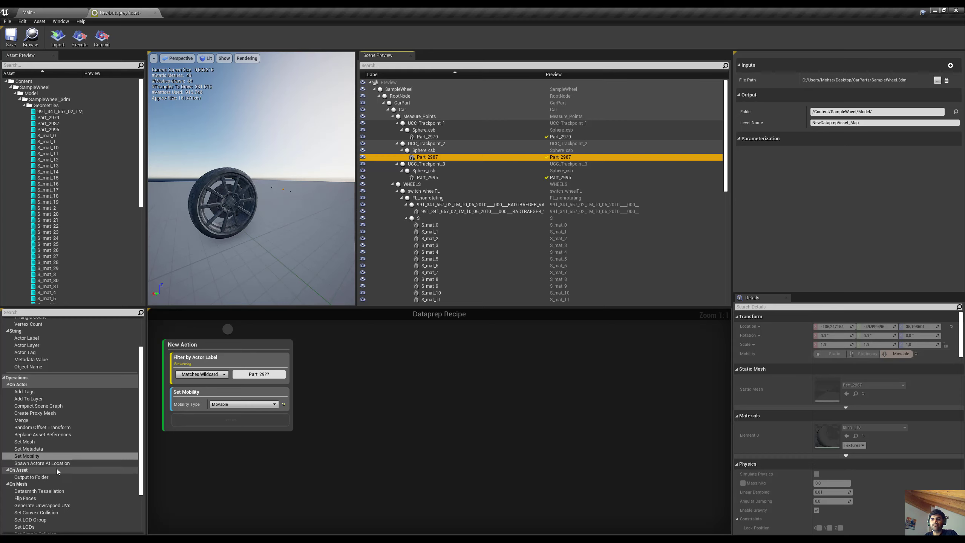
Step: Replace Set Mobility with a Spawn Actors At Location operation using the Shape_Cylinder asset, and execute the recipe
left_click_drag(39, 468, 234, 423)
key("Delete")
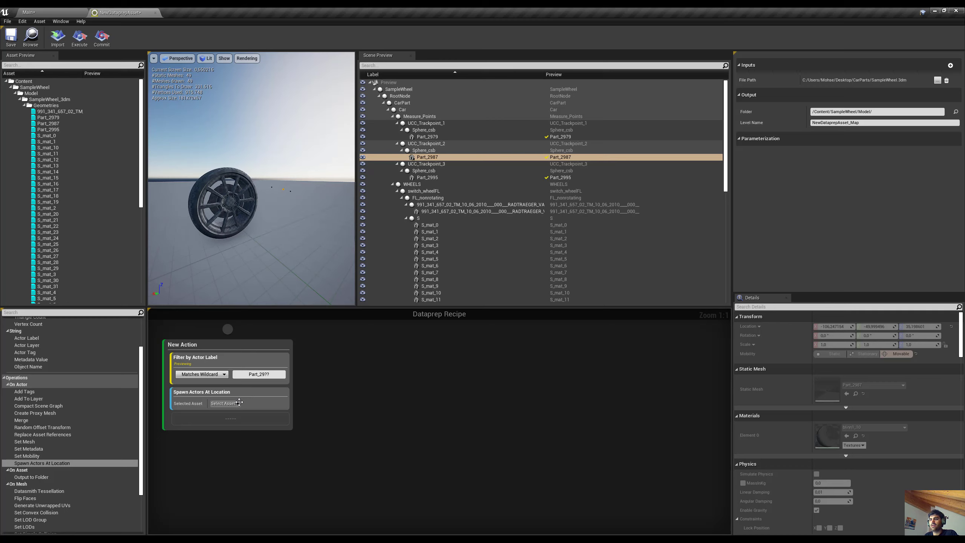
left_click(239, 402)
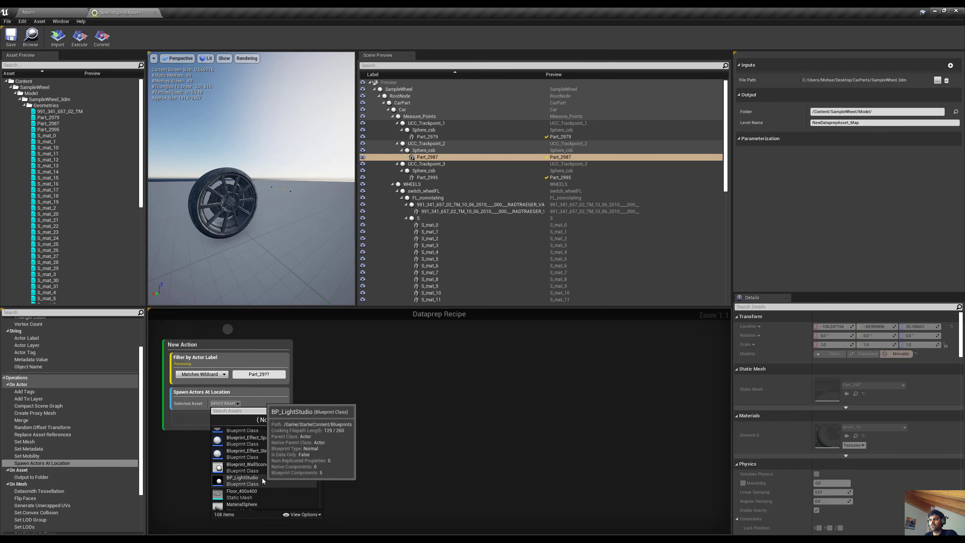
scroll(259, 477, "down", 5)
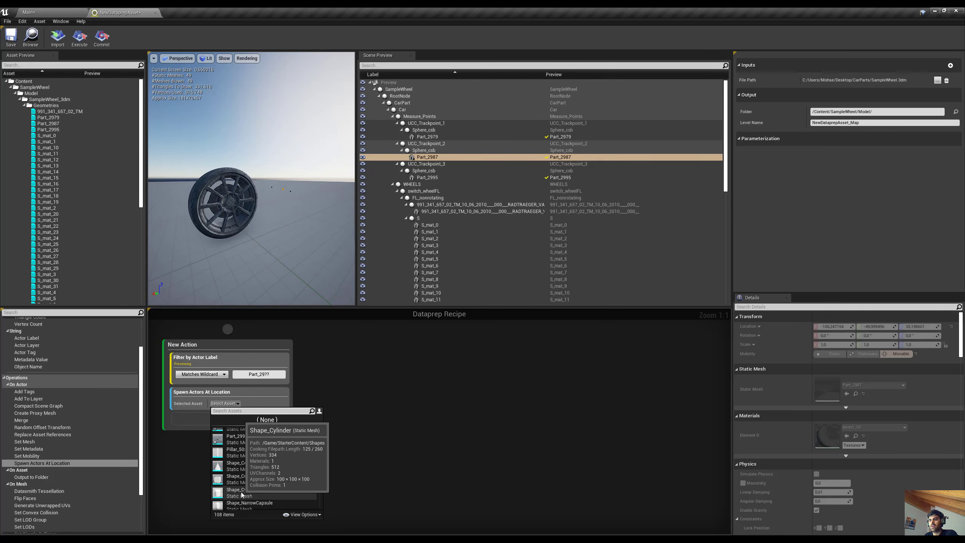
left_click(241, 492)
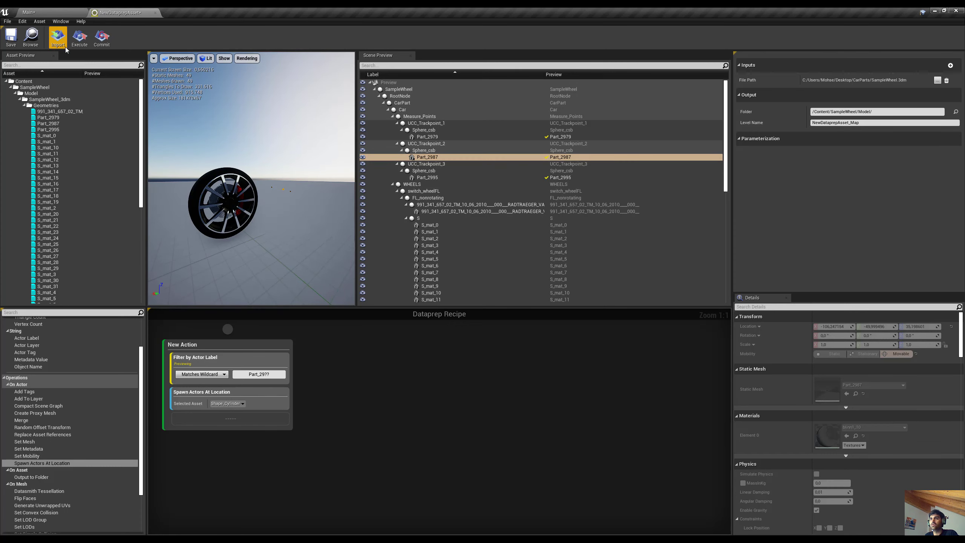
left_click(80, 37)
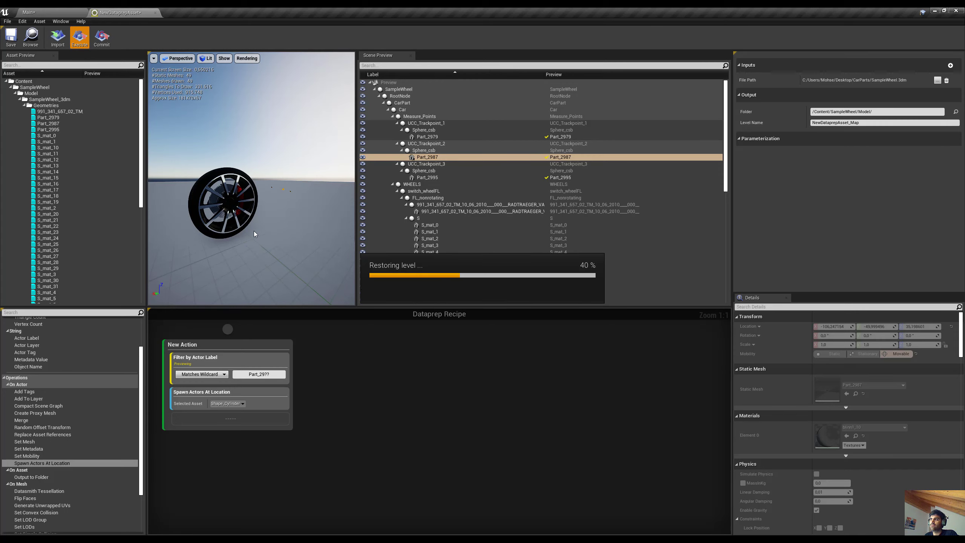
Step: Examine the spawned cylinder actors Part_2979_SA and Part_2995_SA in the scene hierarchy and the viewport
left_click(431, 143)
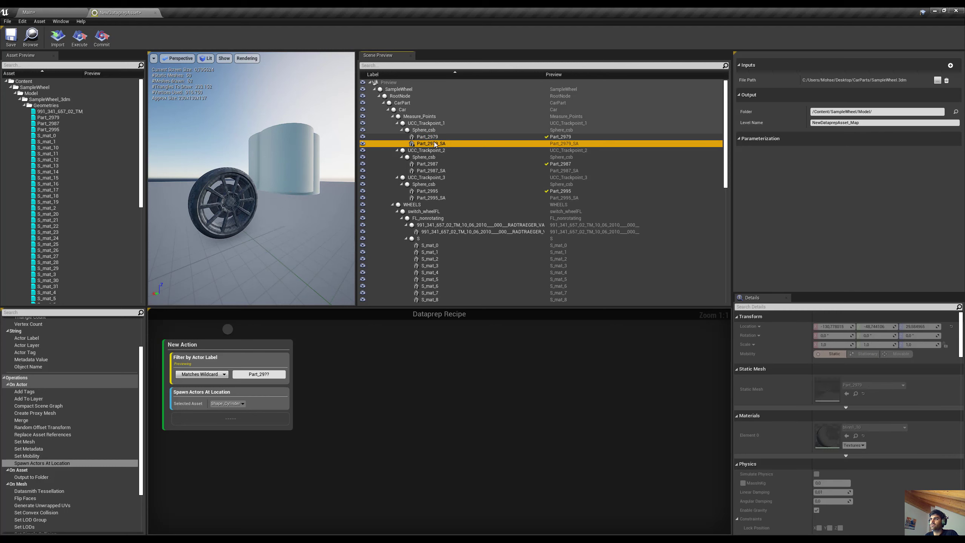
left_click(431, 197)
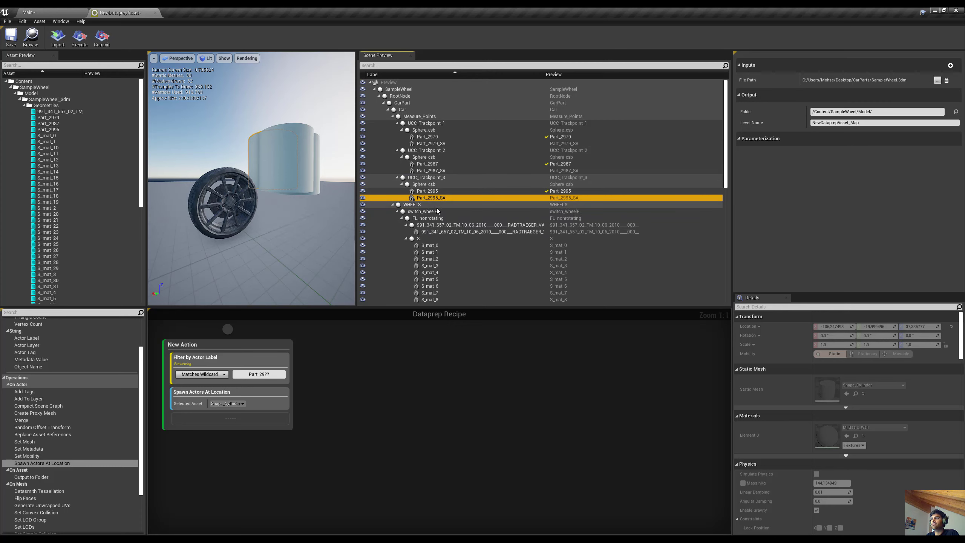
left_click_drag(278, 247, 278, 264)
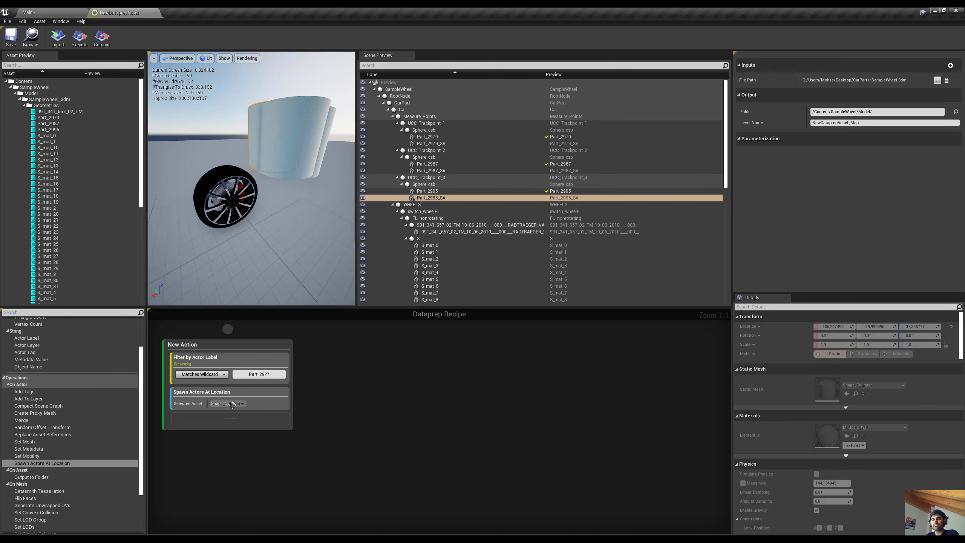
Step: Swap Spawn Actors At Location for an Output to Folder operation and remove the actor label filter from the action
left_click(6, 386)
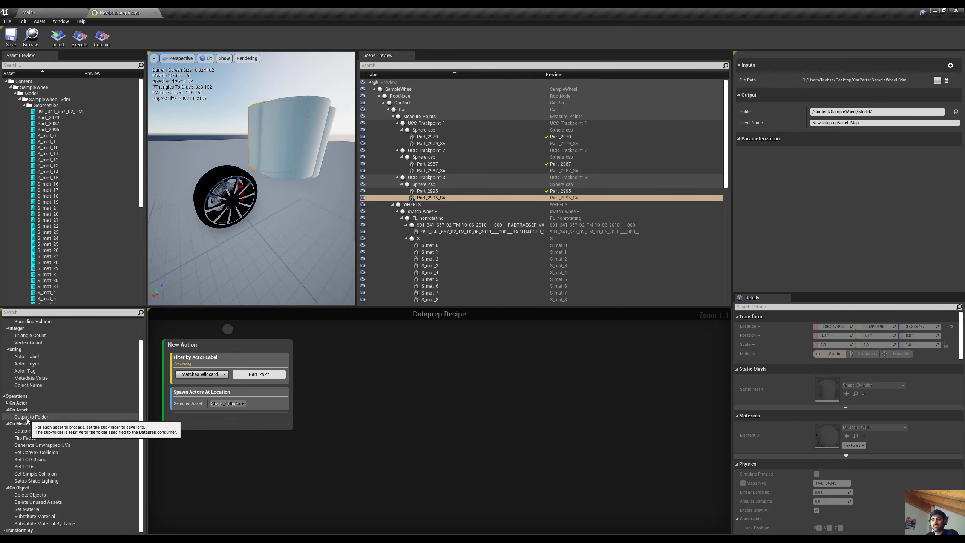
left_click_drag(30, 416, 250, 394)
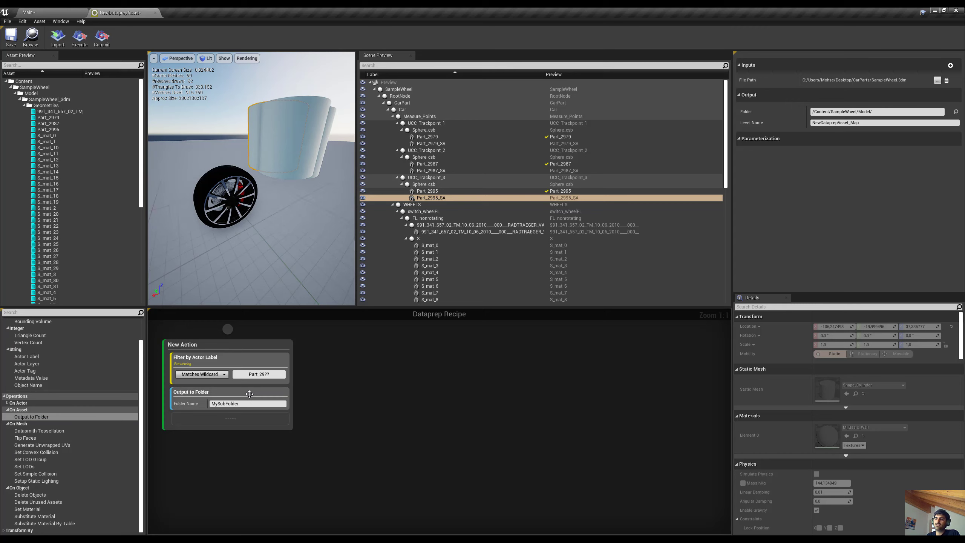
left_click(246, 362)
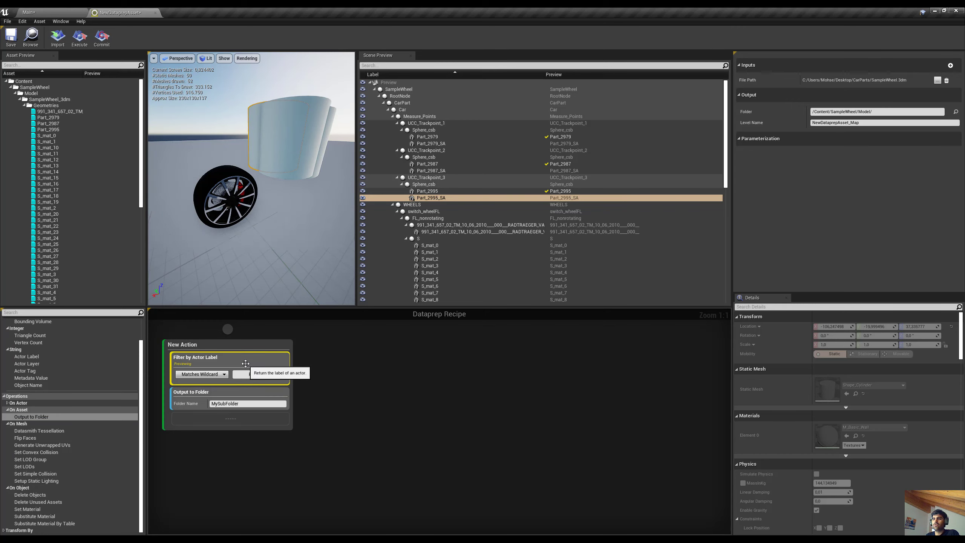
key("Delete")
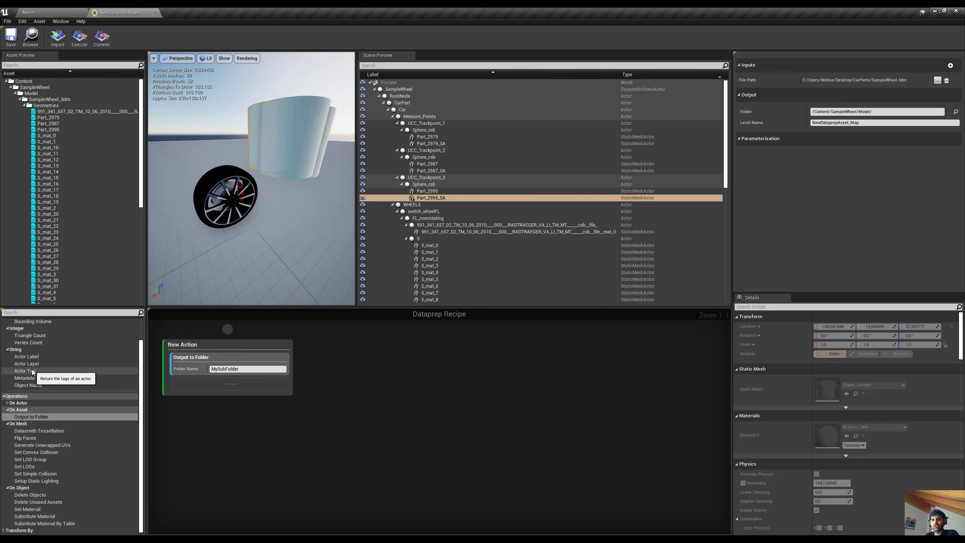
Step: Add an Object Name filter that matches names containing "blinn" to the action and preview its matches
scroll(73, 379, "up", 2)
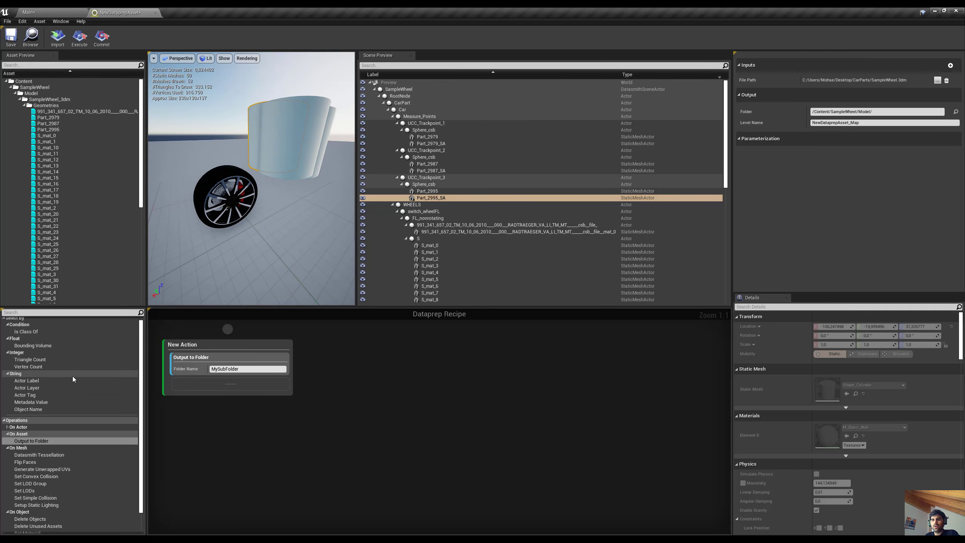
left_click_drag(45, 409, 215, 362)
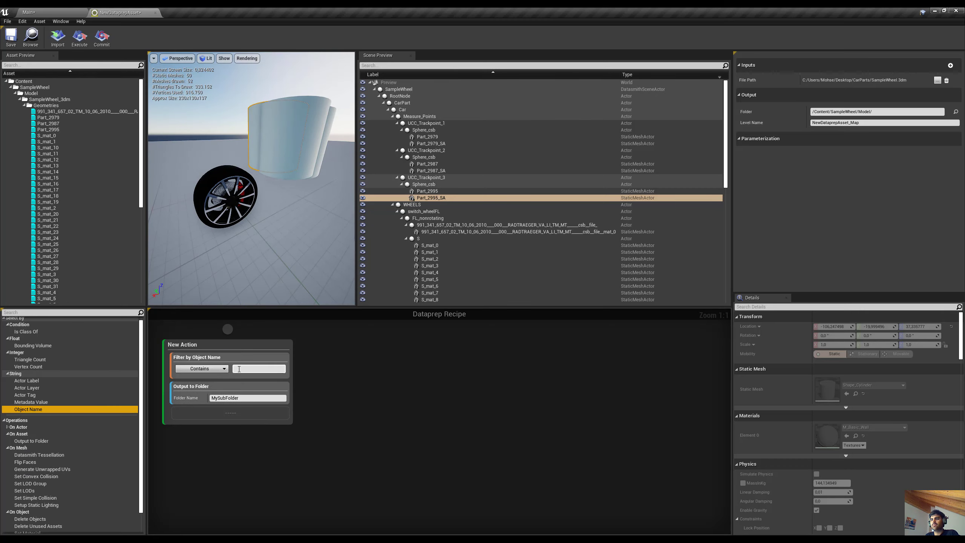
scroll(70, 206, "down", 10)
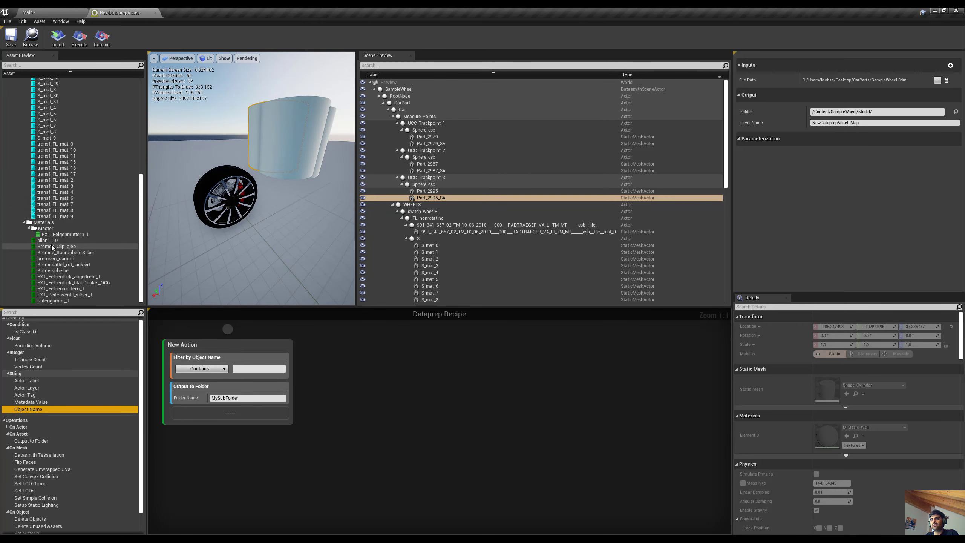
left_click(254, 369)
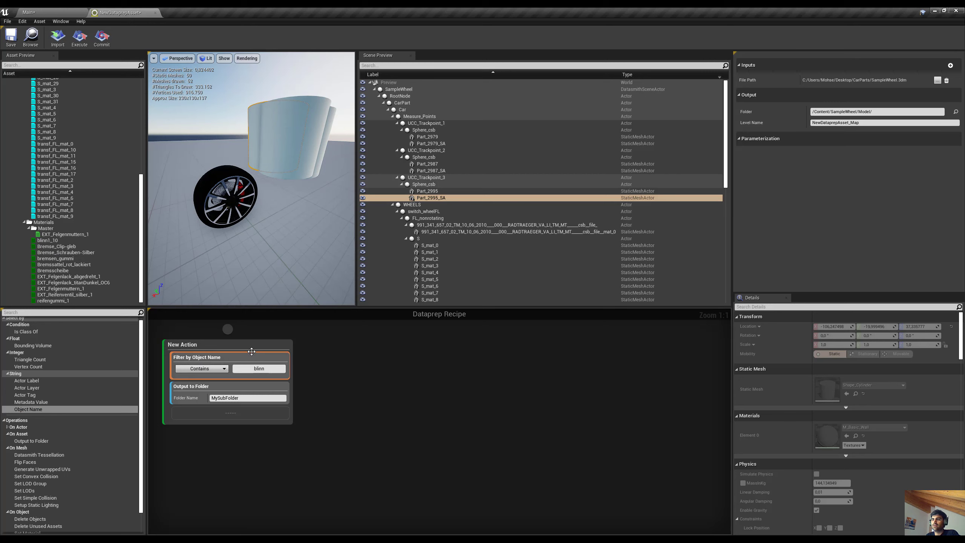
right_click(251, 354)
left_click(273, 411)
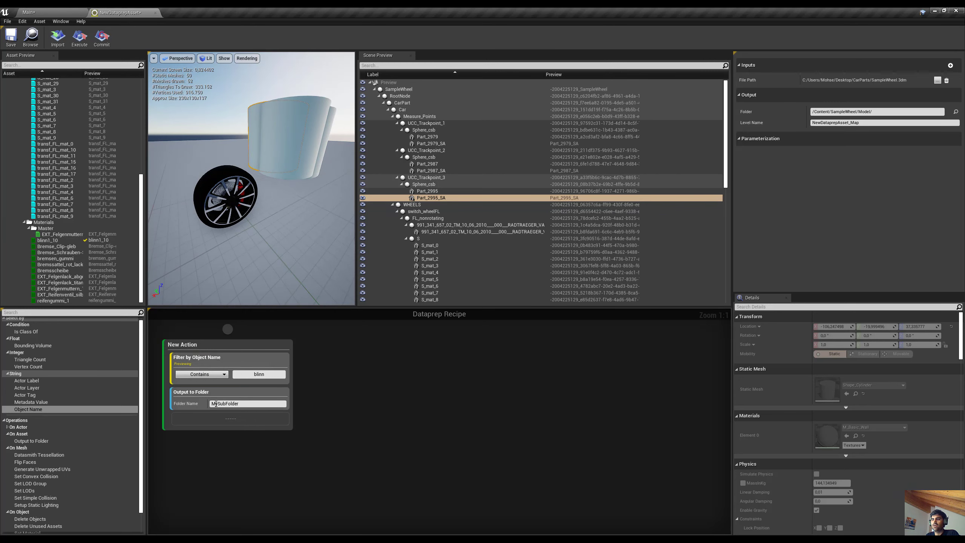
Step: Set the Output to Folder operation's folder name to MyCustomMaterials
left_click(247, 403)
key("BackSpace")
type("SpecialMate")
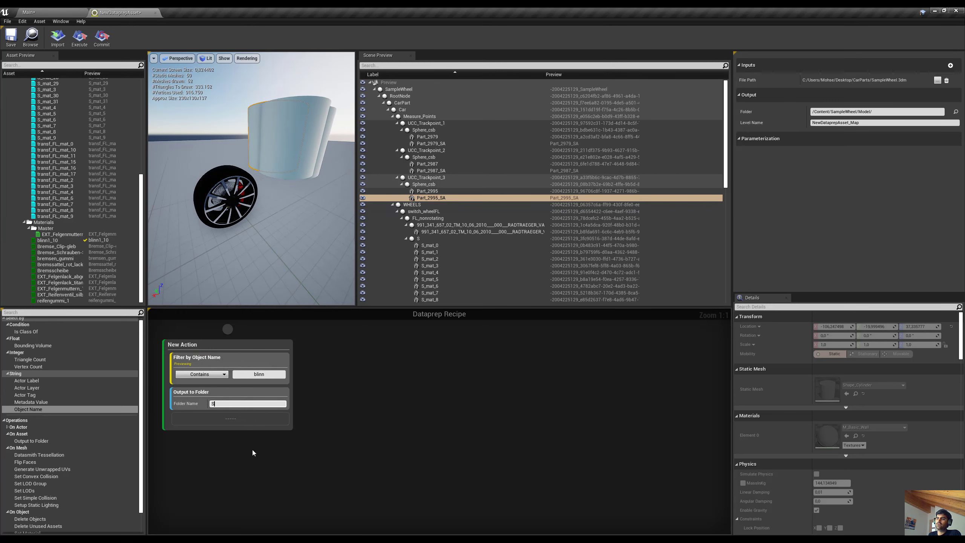
key("BackSpace")
key("BackSpace")
key("BackSpace")
key("BackSpace")
key("BackSpace")
key("BackSpace")
key("BackSpace")
key("BackSpace")
key("BackSpace")
key("BackSpace")
key("BackSpace")
type("MyCustomMaterials")
key("Return")
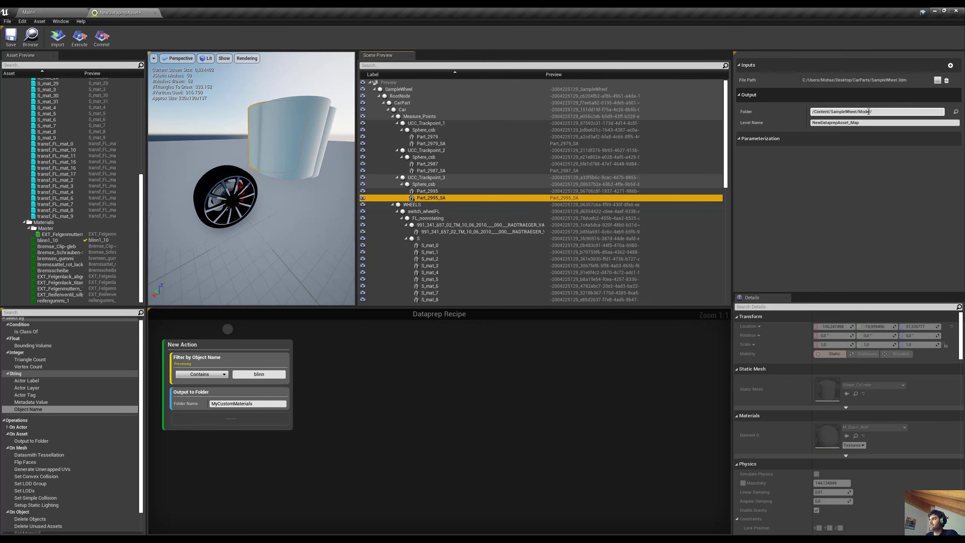
left_click(871, 111)
key("BackSpace")
left_click(359, 457)
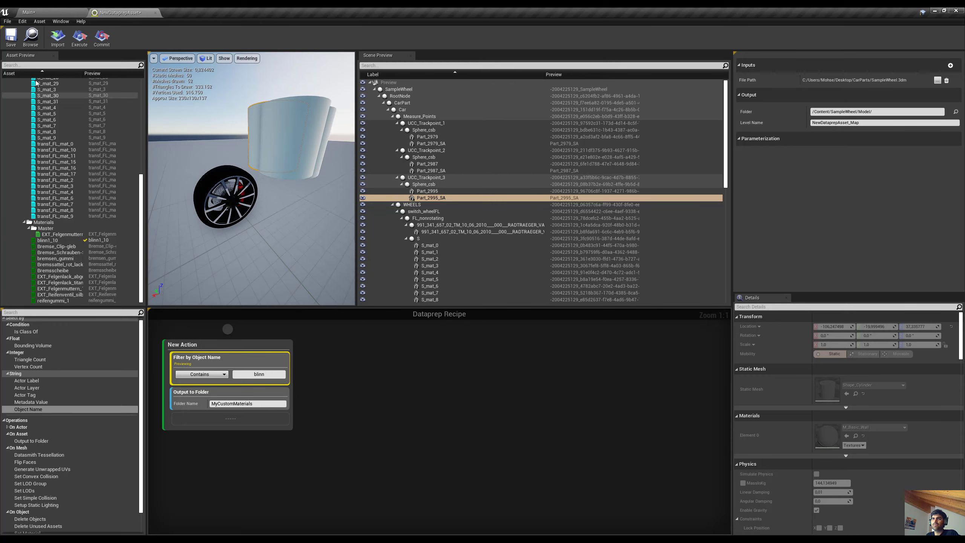
Step: Execute the Output to Folder recipe and commit the Dataprep results to the project
left_click(77, 37)
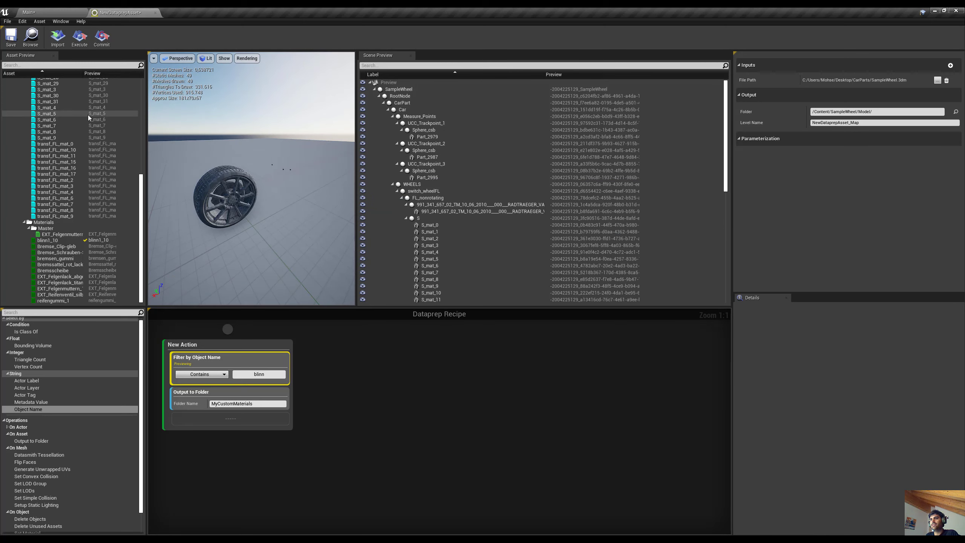
left_click(103, 39)
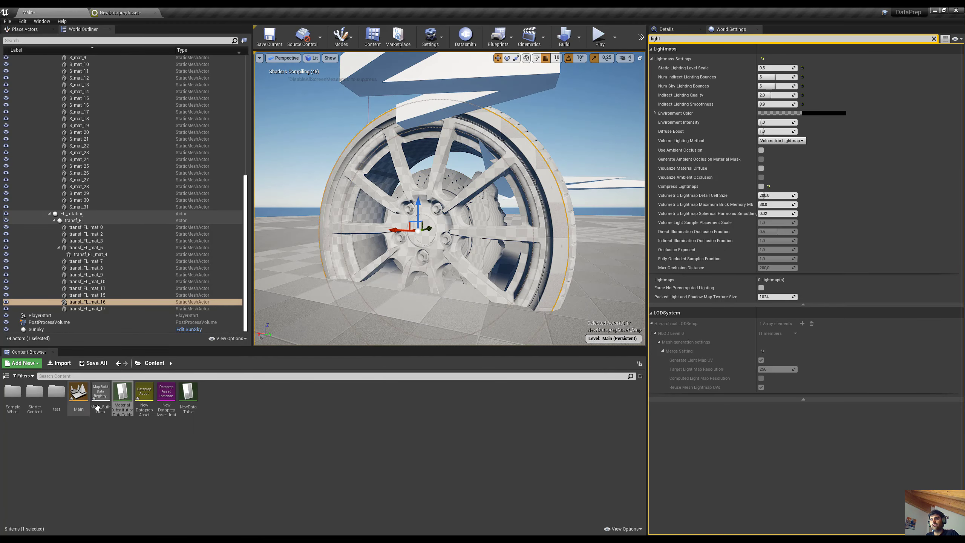
Step: Open the MyCustomMaterials folder inside SampleWheel/Model in the project content to check the committed material
double_click(12, 393)
double_click(12, 393)
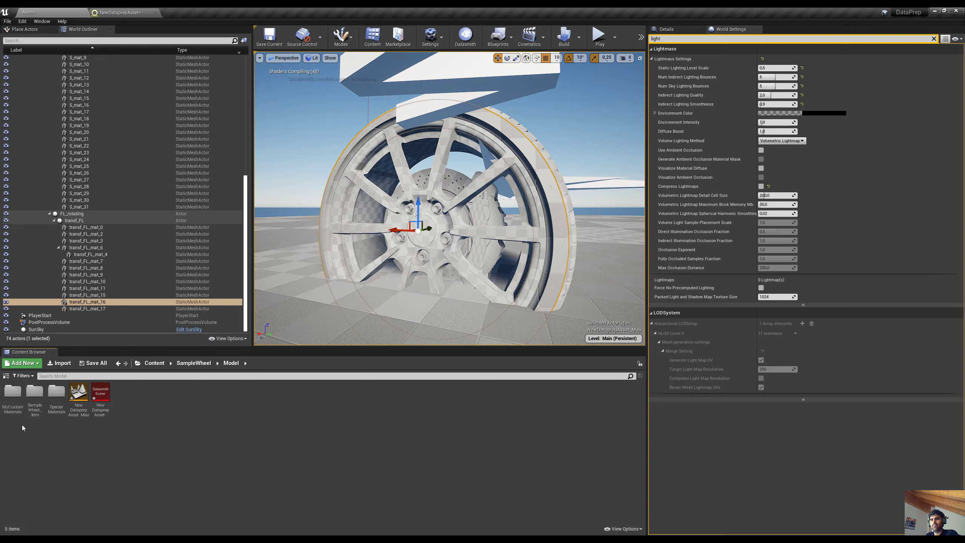
double_click(13, 402)
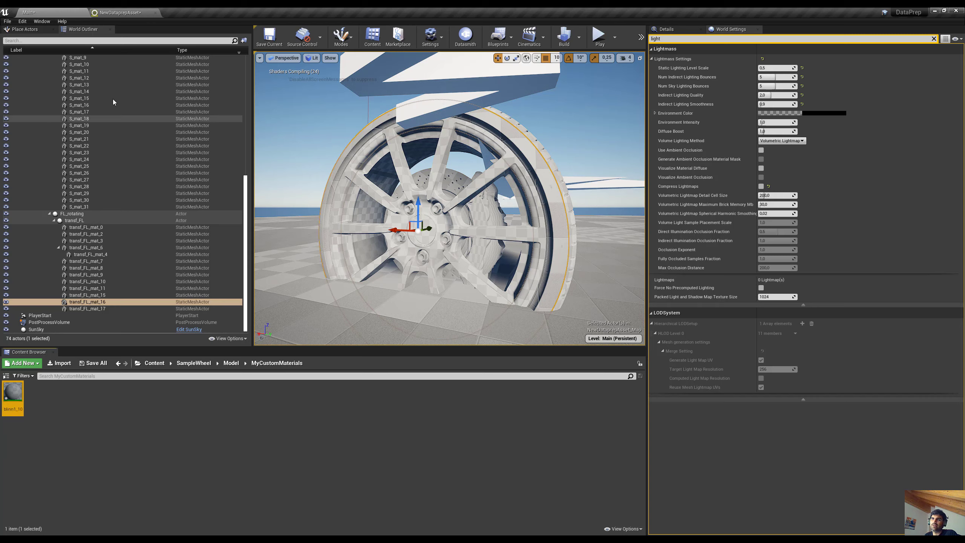
Step: Import the SampleWheel source again into the Dataprep asset and look through its meshes and materials in the asset preview
left_click(108, 11)
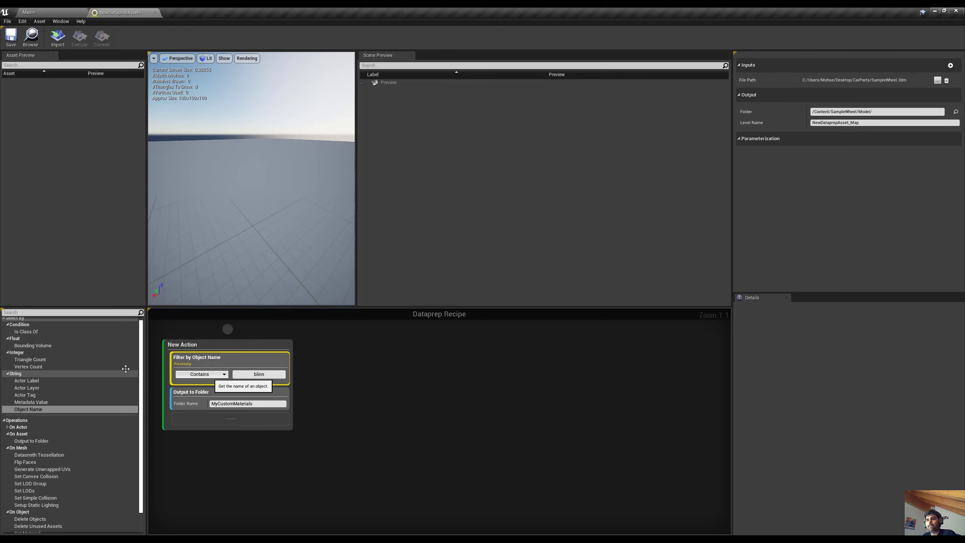
left_click(58, 37)
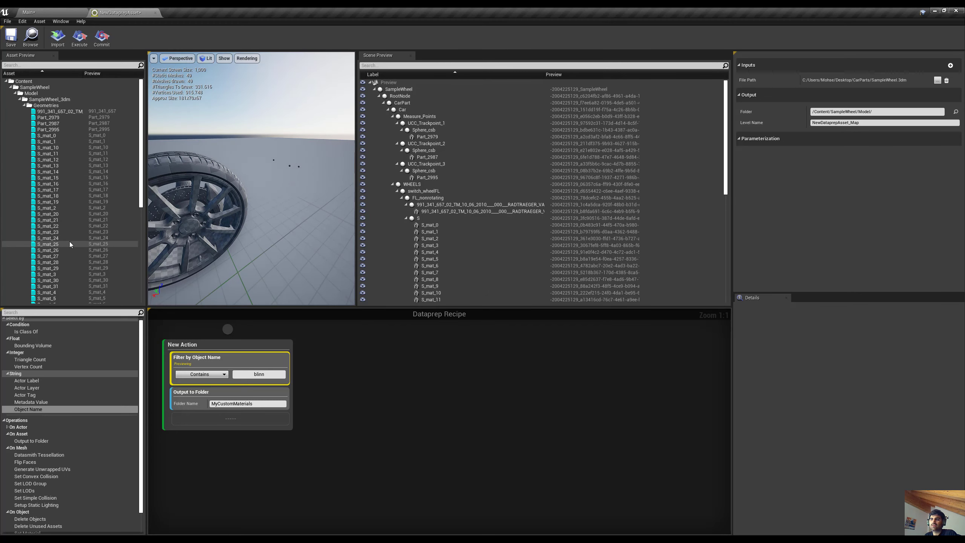
scroll(67, 140, "down", 3)
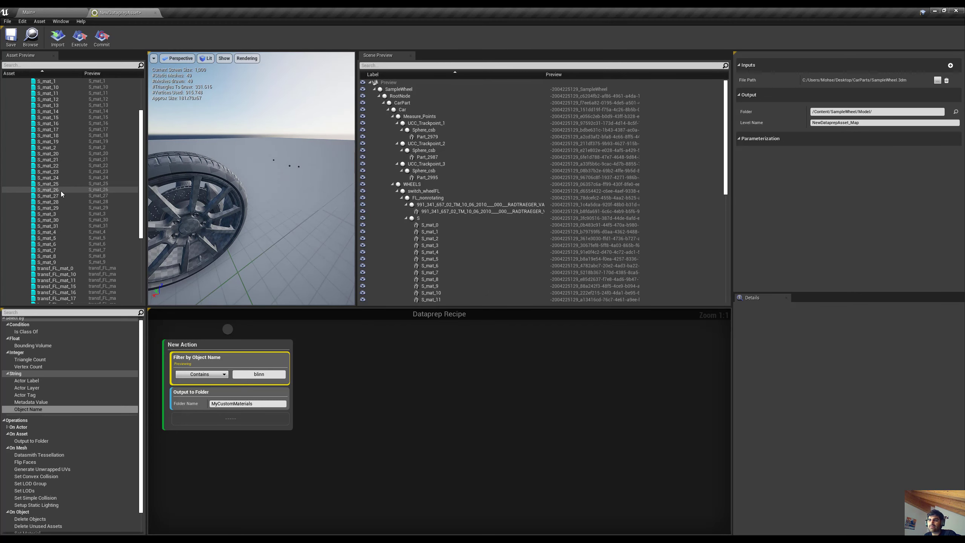
scroll(70, 221, "down", 6)
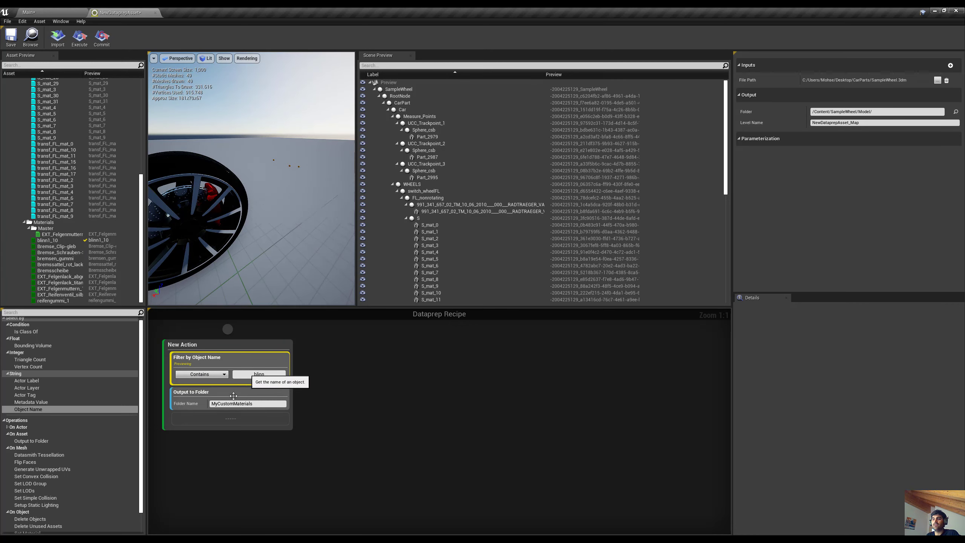
Step: Replace the Output to Folder operation with Datasmith Tessellation and widen its label column to read the parameters
left_click(229, 396)
key("Delete")
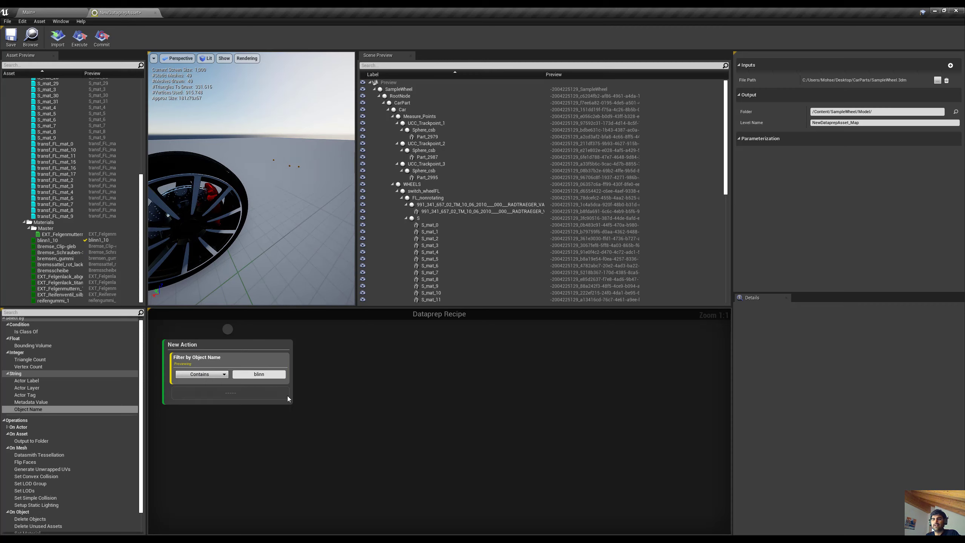
left_click(7, 435)
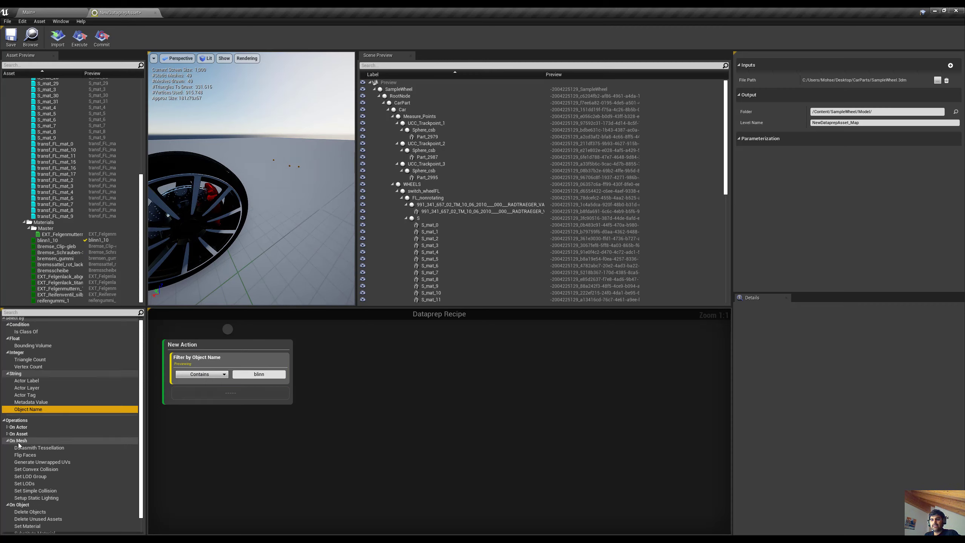
scroll(17, 429, "down", 1)
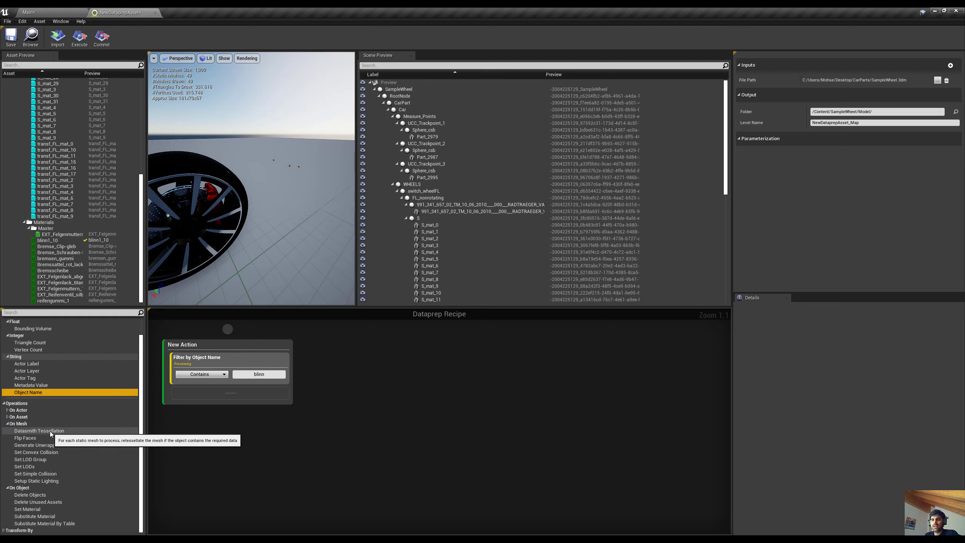
left_click_drag(42, 431, 222, 400)
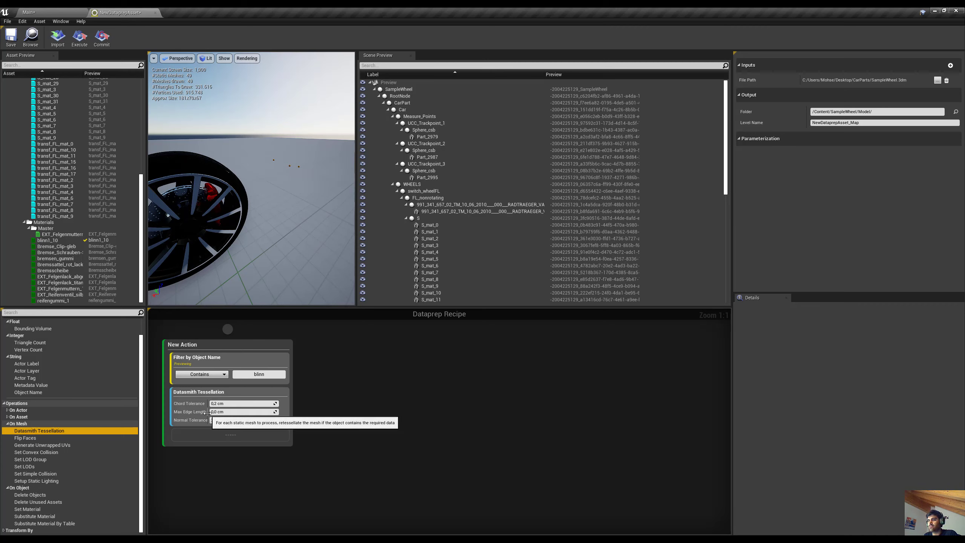
left_click_drag(211, 414, 215, 414)
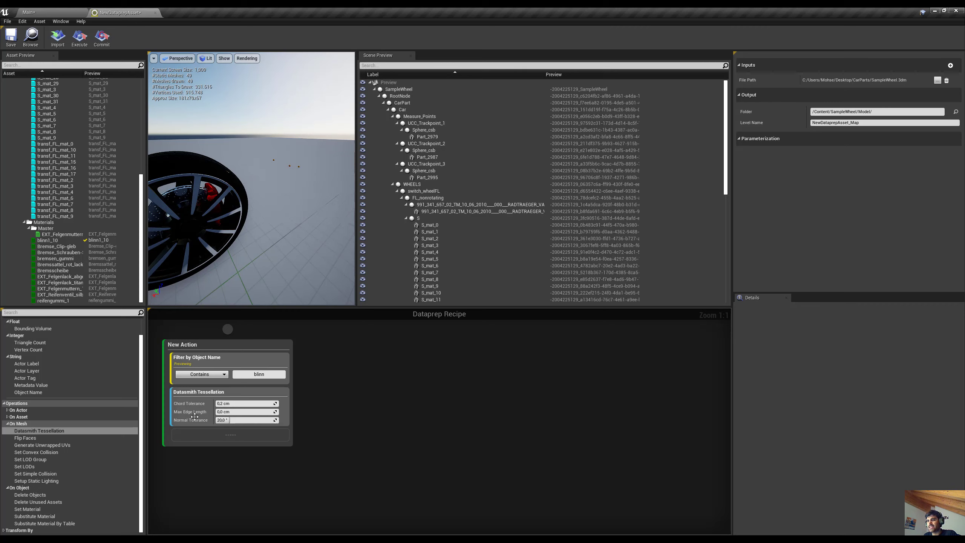
Step: Start a Datasmith import of SampleWheel.3dm in the main editor, examine the Geometry & Tessellation options, and close without importing
left_click(51, 12)
left_click(471, 40)
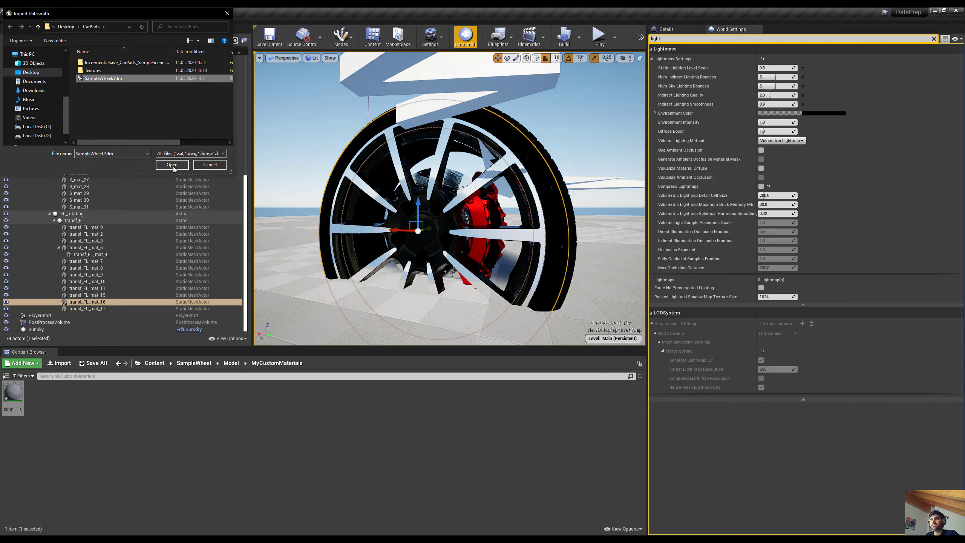
left_click(173, 165)
left_click(413, 227)
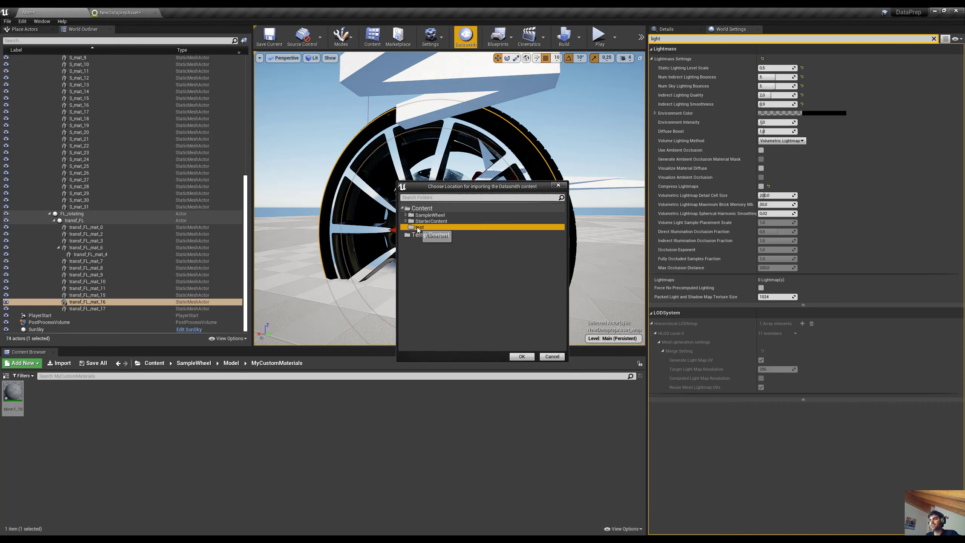
left_click(522, 356)
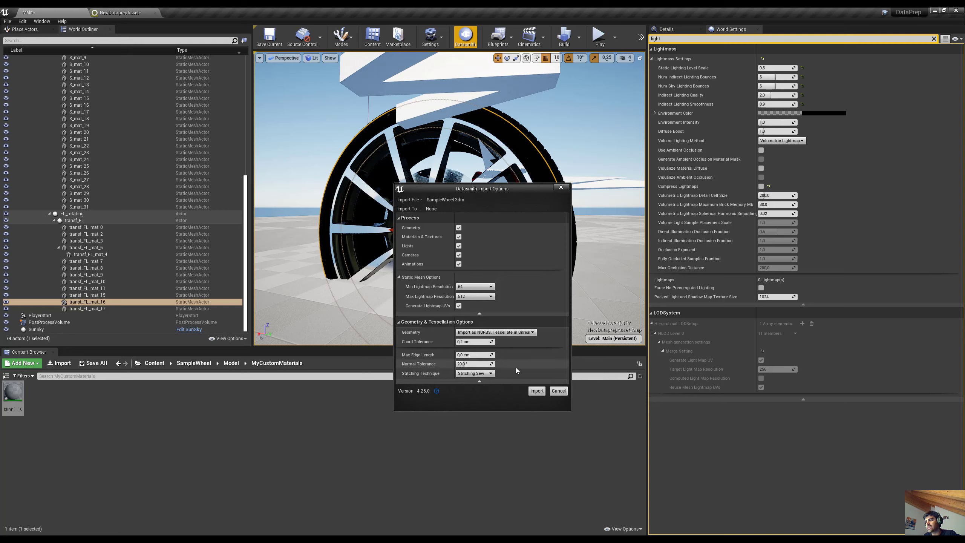
left_click(479, 381)
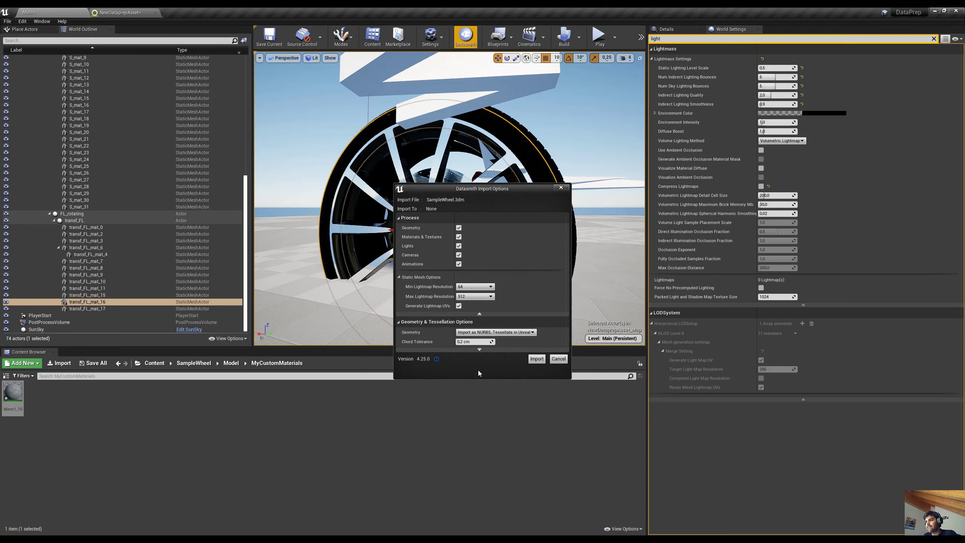
left_click(478, 351)
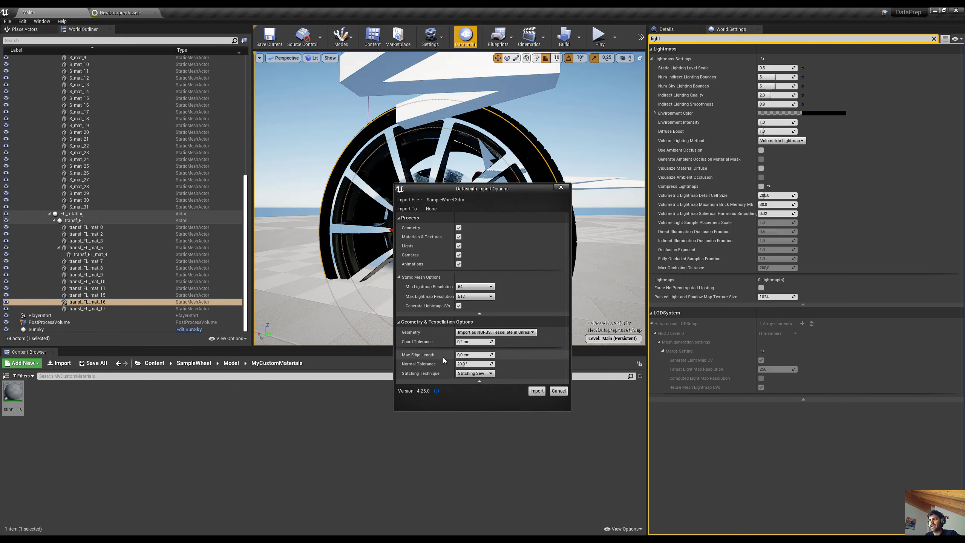
left_click(561, 188)
Step: Back in the Dataprep asset, replace the Datasmith Tessellation operation with Flip Faces
left_click(122, 13)
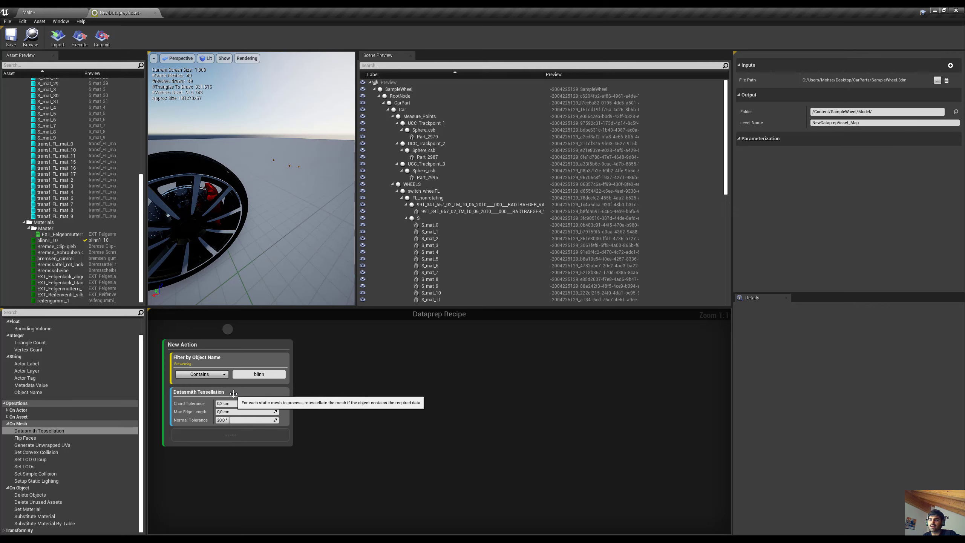
left_click(227, 393)
key("Delete")
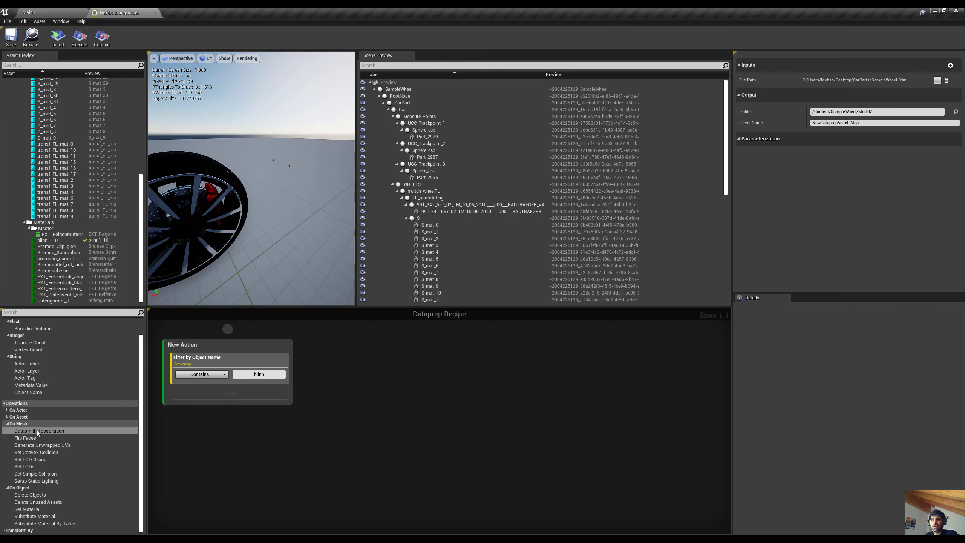
left_click_drag(26, 442, 211, 395)
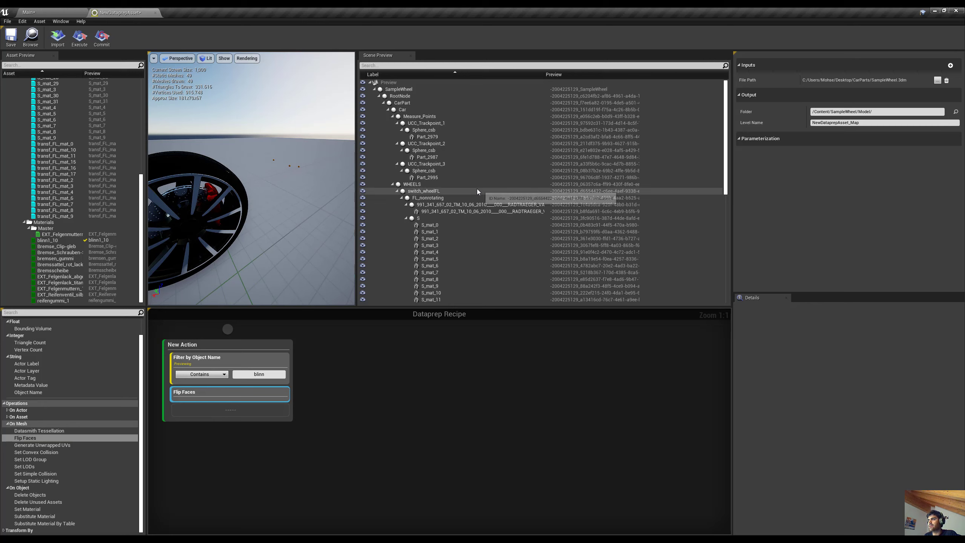
Step: Replace the Object Name filter above Flip Faces with an Actor Label filter
scroll(464, 205, "down", 8)
scroll(458, 239, "down", 4)
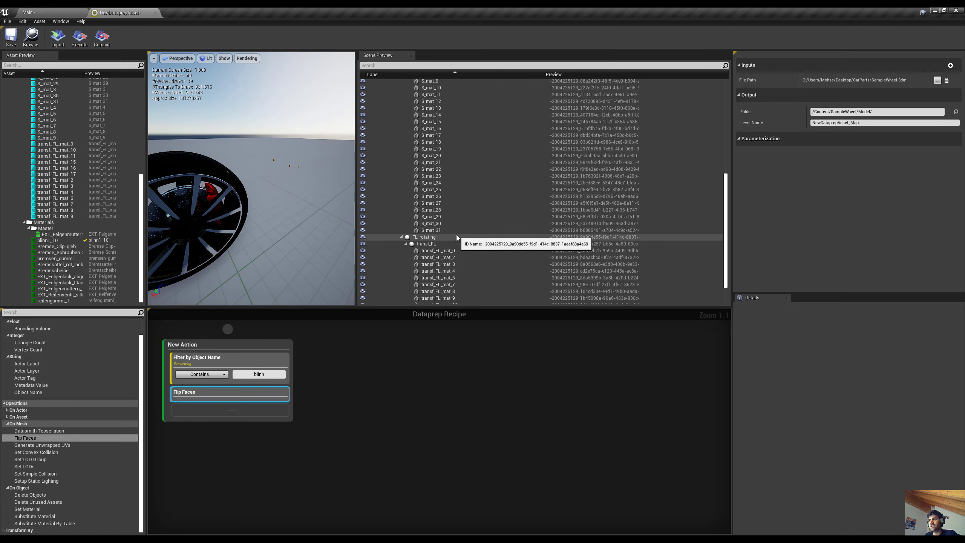
left_click(211, 354)
key("Delete")
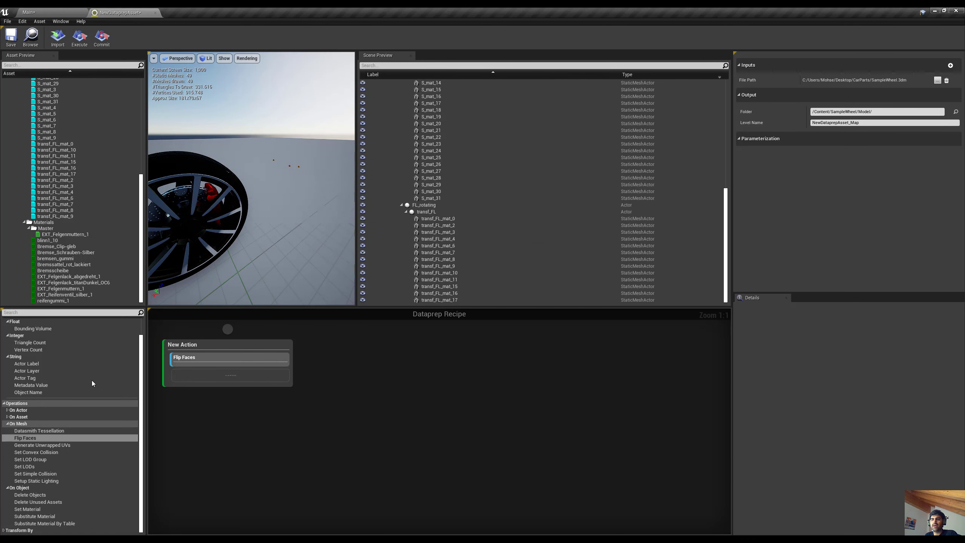
left_click_drag(43, 386, 228, 359)
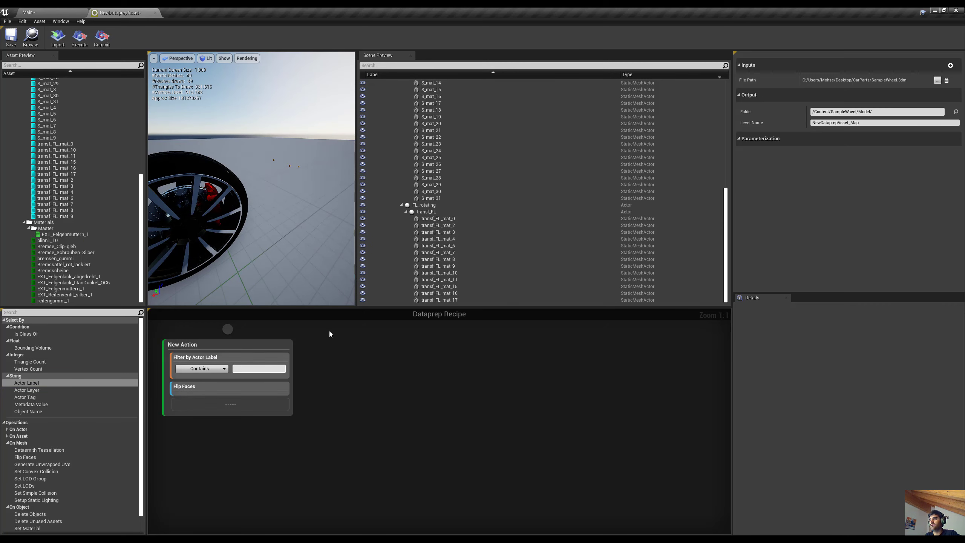
Step: Set the Actor Label filter to contain transf_FL_mat_4, the wheel spoke actor, and preview its matches
left_click(475, 219)
left_click(438, 239)
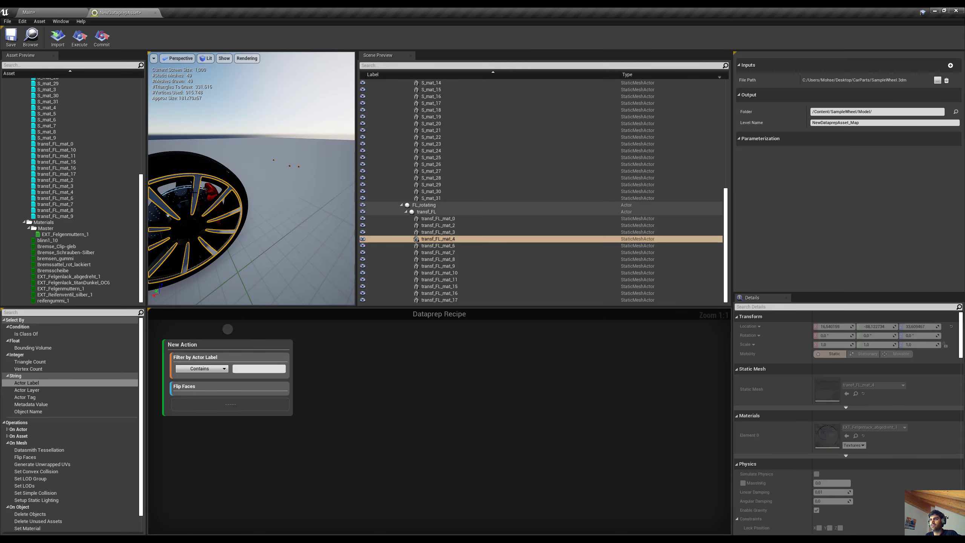
left_click(266, 369)
right_click(224, 358)
left_click(247, 414)
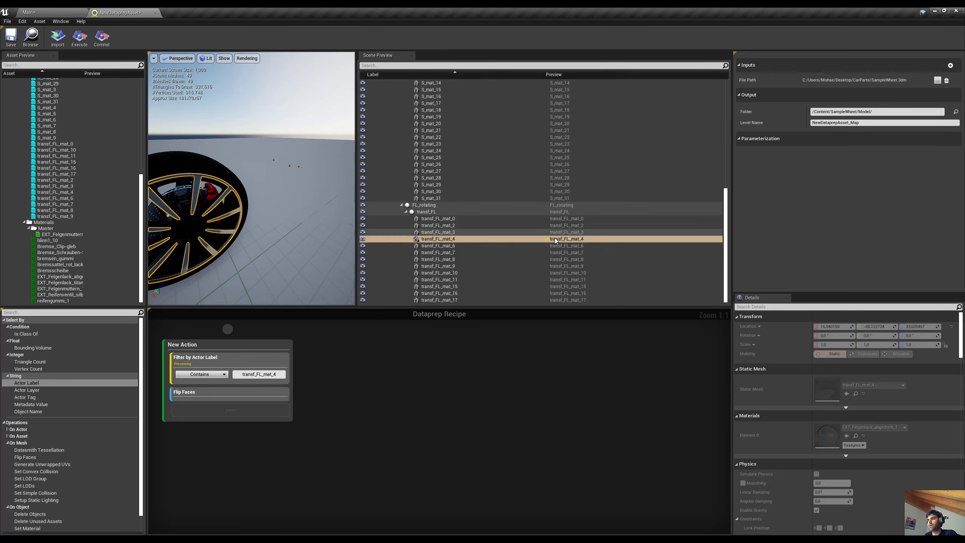
Step: Execute the Flip Faces recipe and inspect the wheel in the preview viewport
left_click(80, 37)
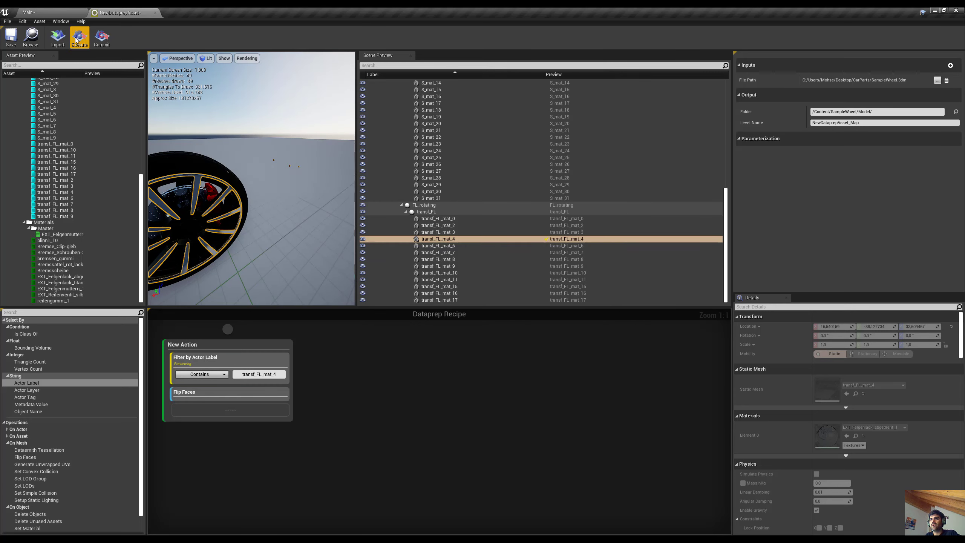
right_click_drag(250, 182, 334, 175)
Step: Replace the Flip Faces operation with Generate Unwrapped UVs and check its Channel Selection options
left_click(263, 394)
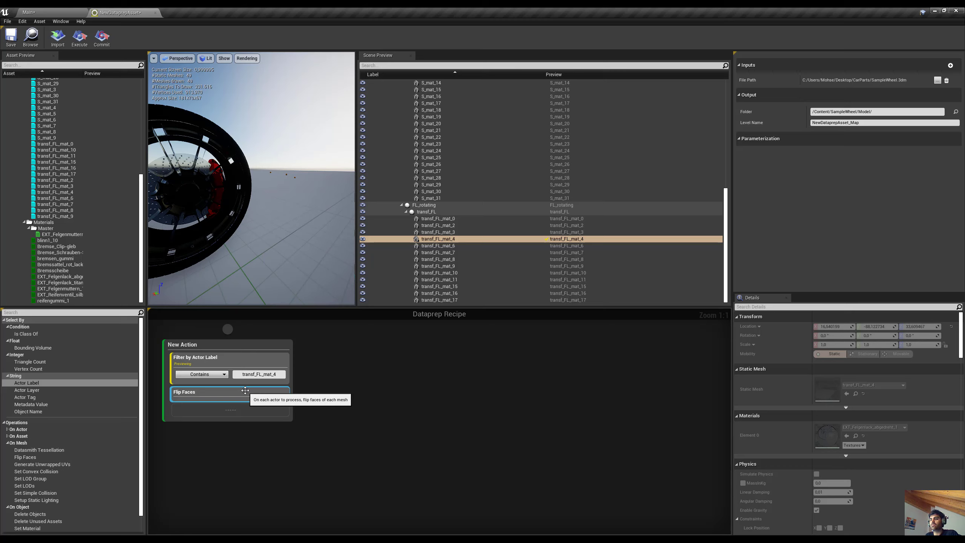
key("Delete")
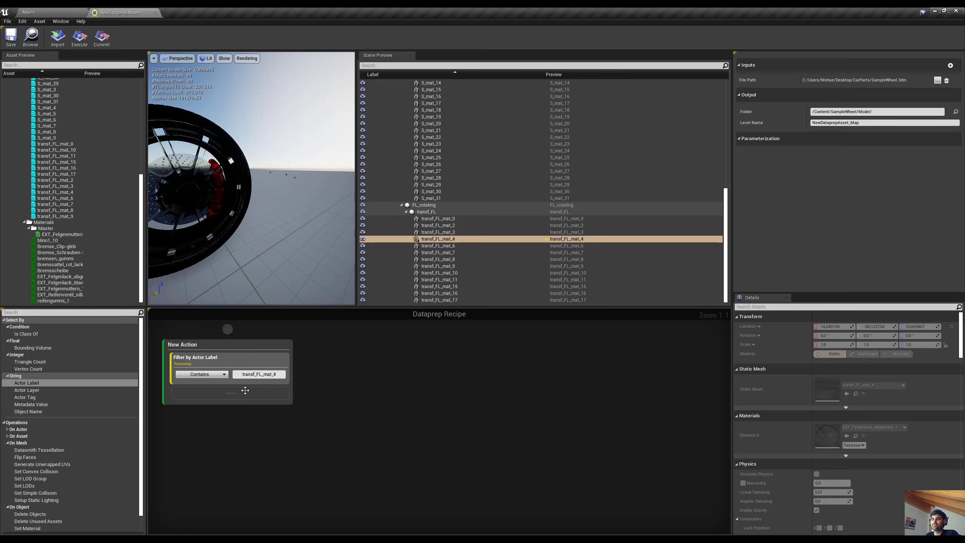
scroll(72, 450, "down", 1)
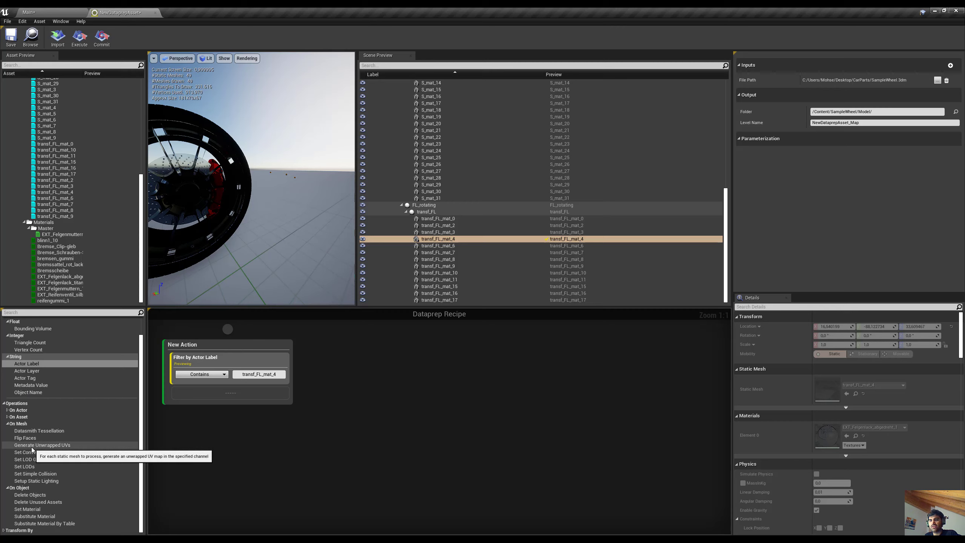
left_click_drag(43, 446, 253, 407)
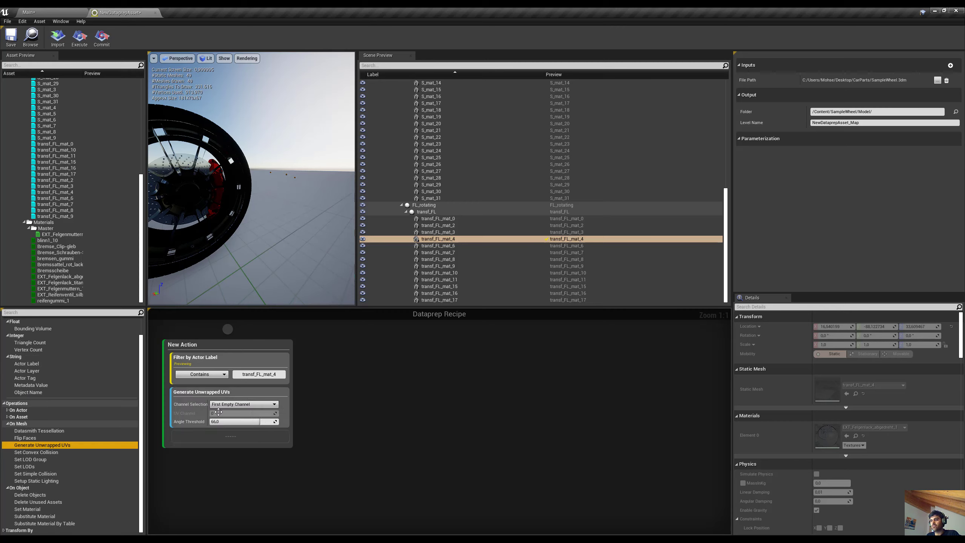
left_click(229, 405)
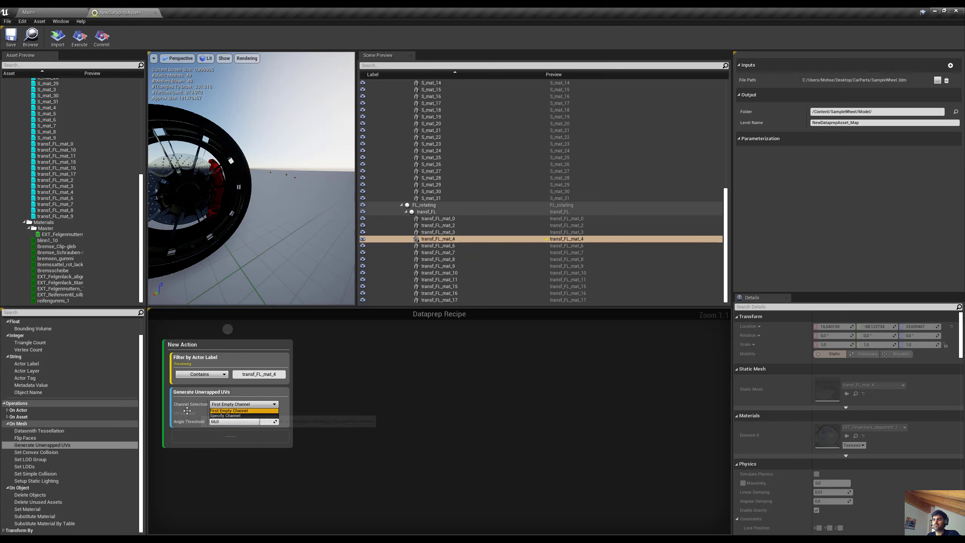
left_click(187, 411)
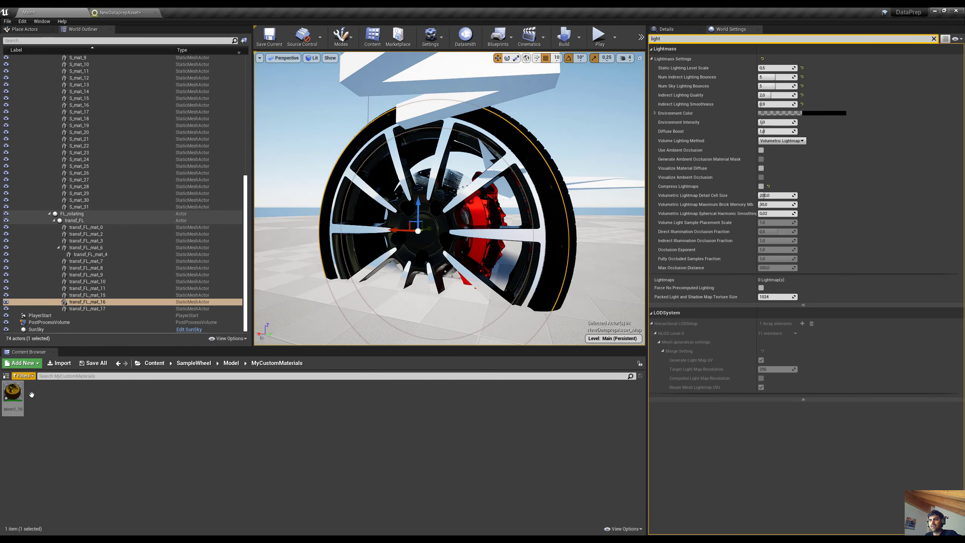
Step: In the main level, go up to the SampleWheel folder and open the static mesh of the selected transf_FL_mat_16 actor
left_click(194, 363)
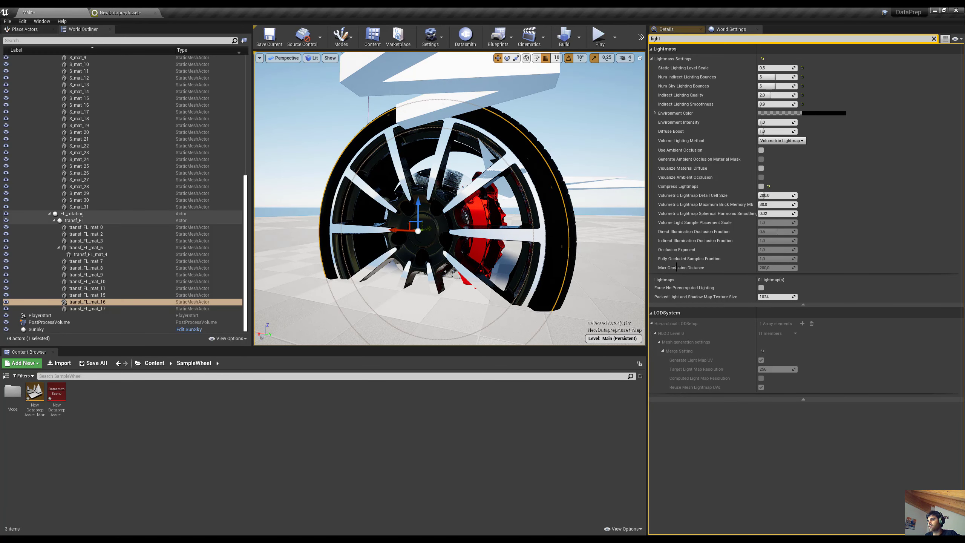
left_click(672, 29)
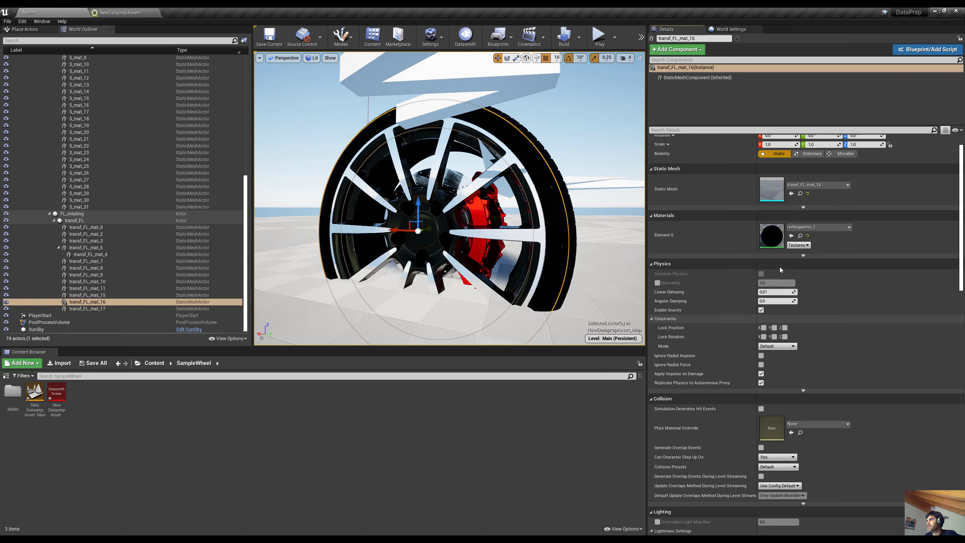
double_click(771, 189)
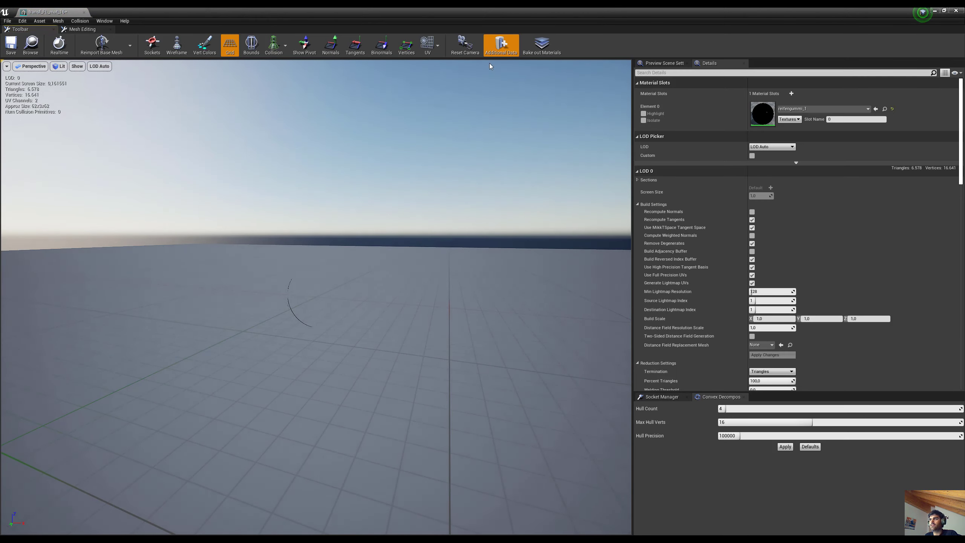
Step: Check the Unwrap UV settings without applying them, and display the tire mesh's UV Channel 0 and UV Channel 1
left_click(426, 48)
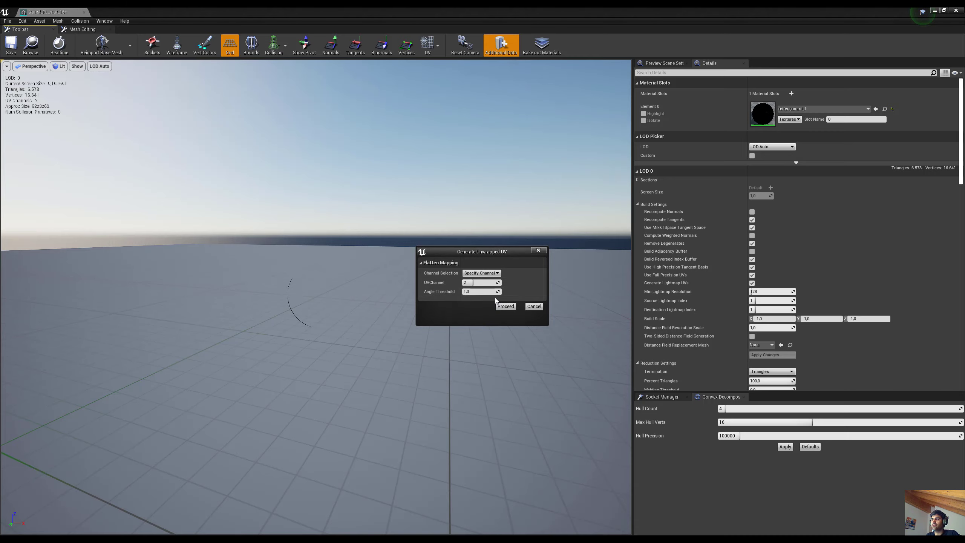
left_click(533, 307)
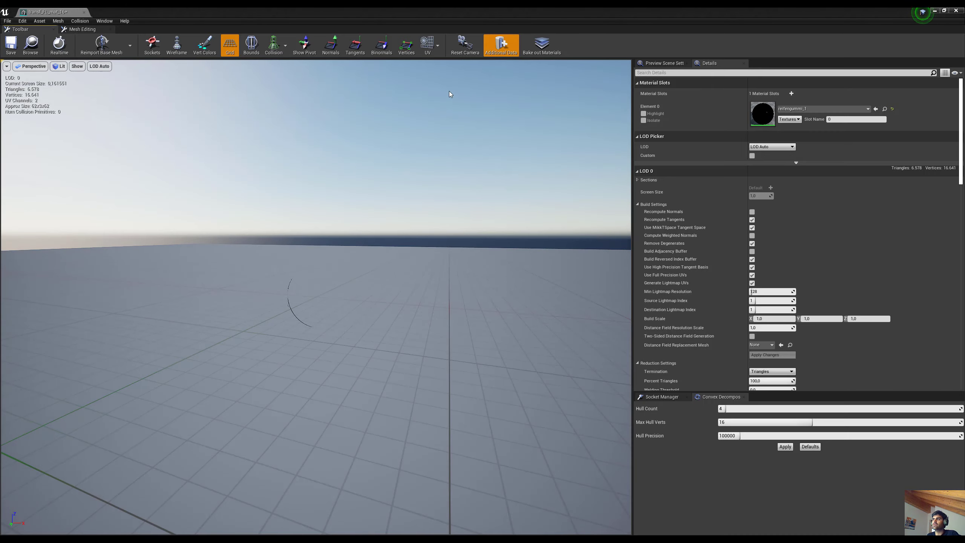
left_click(433, 54)
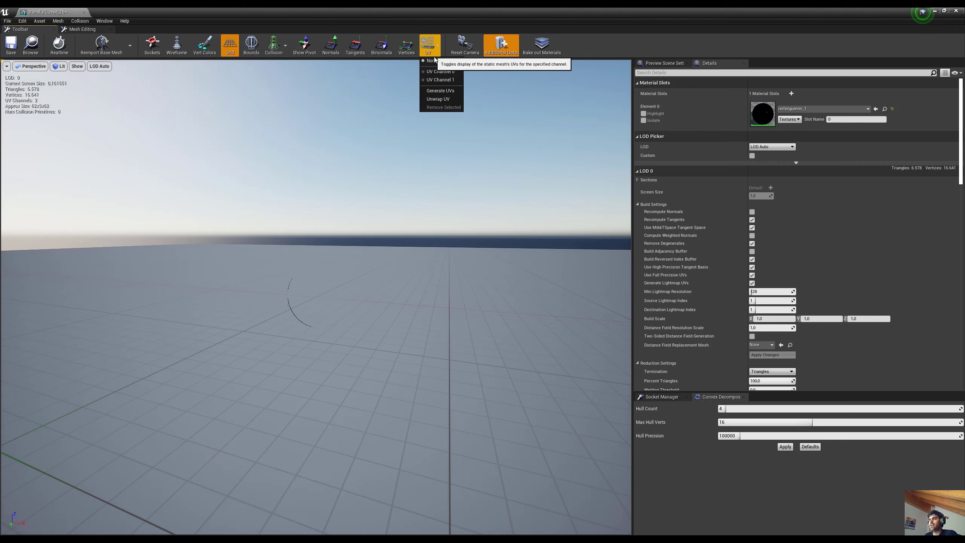
left_click(446, 75)
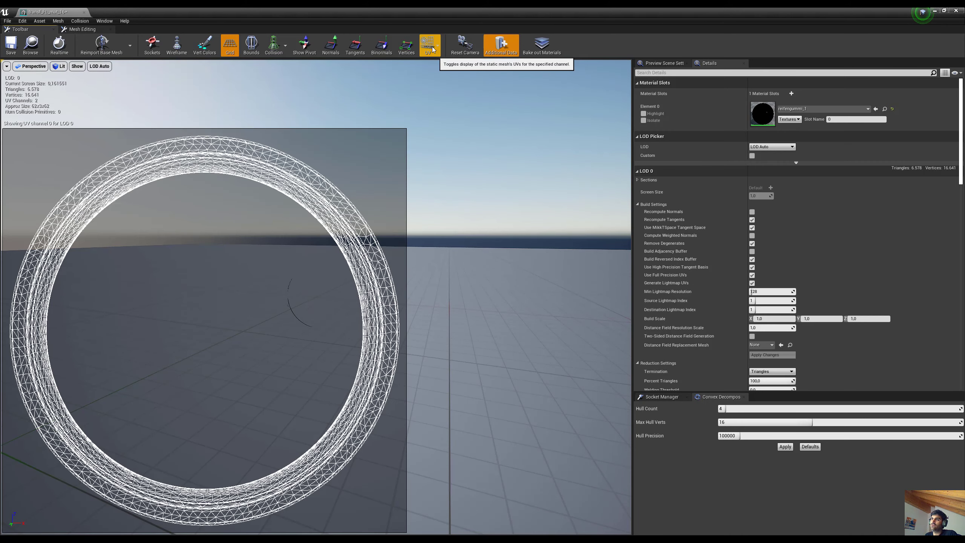
left_click(430, 48)
left_click(443, 79)
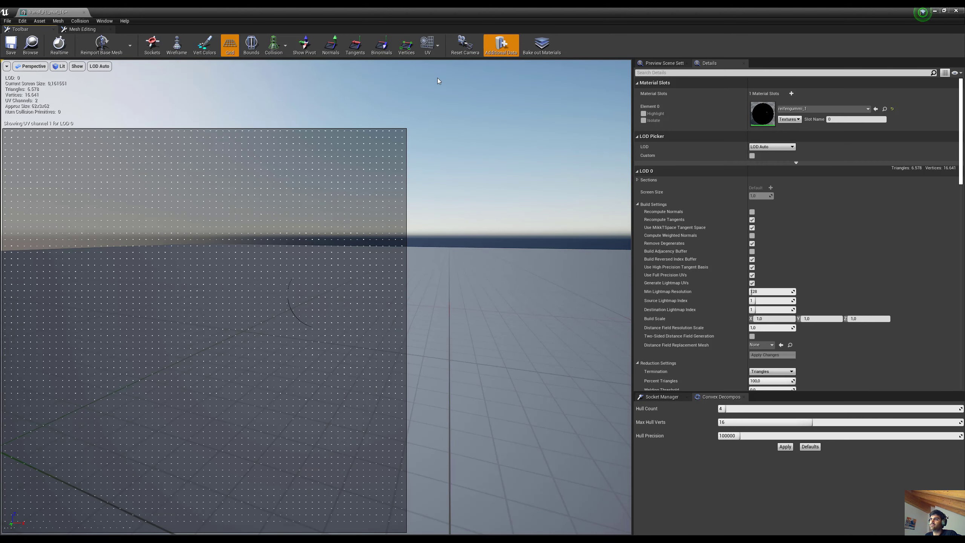
left_click(433, 48)
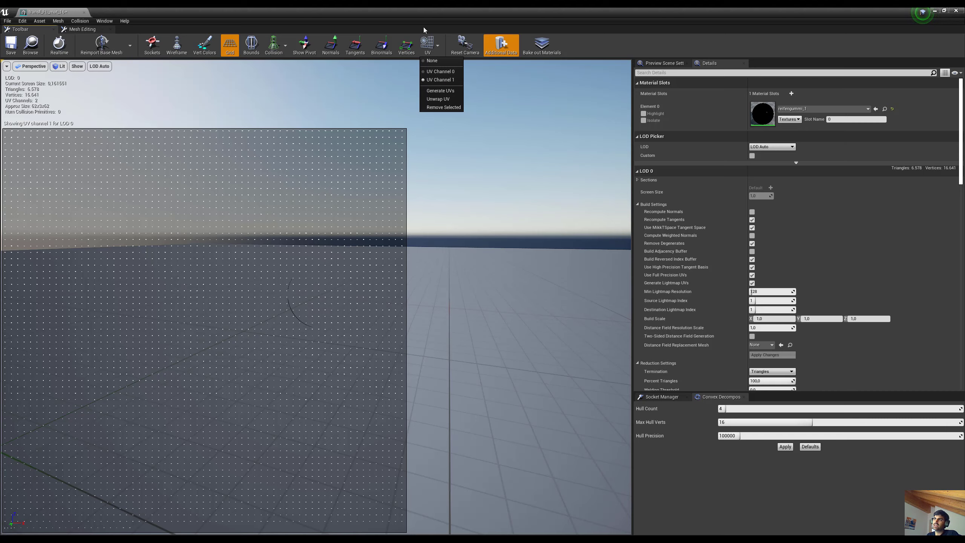
Step: Return to the Dataprep asset and set the Generate Unwrapped UVs Channel Selection to Specify Channel
left_click(936, 12)
left_click(103, 10)
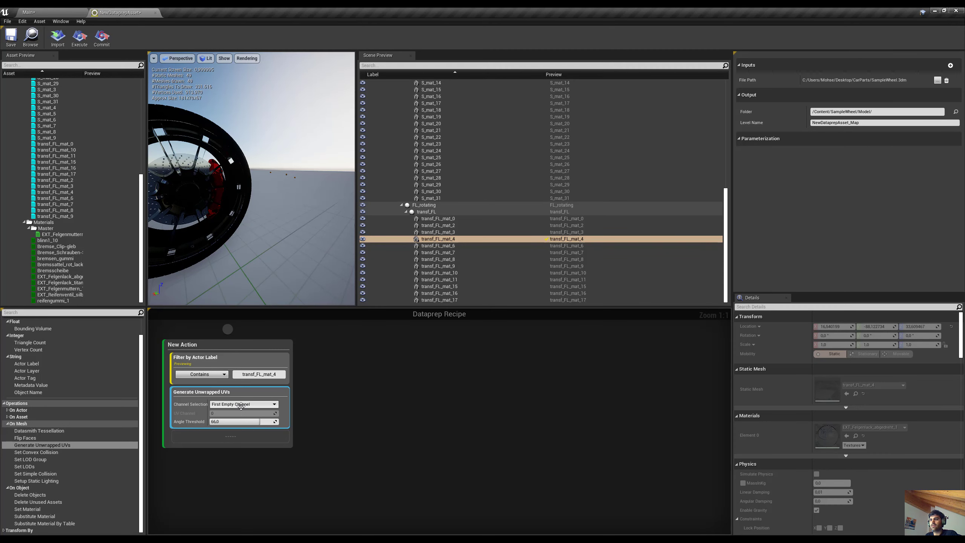
left_click(243, 404)
left_click(220, 413)
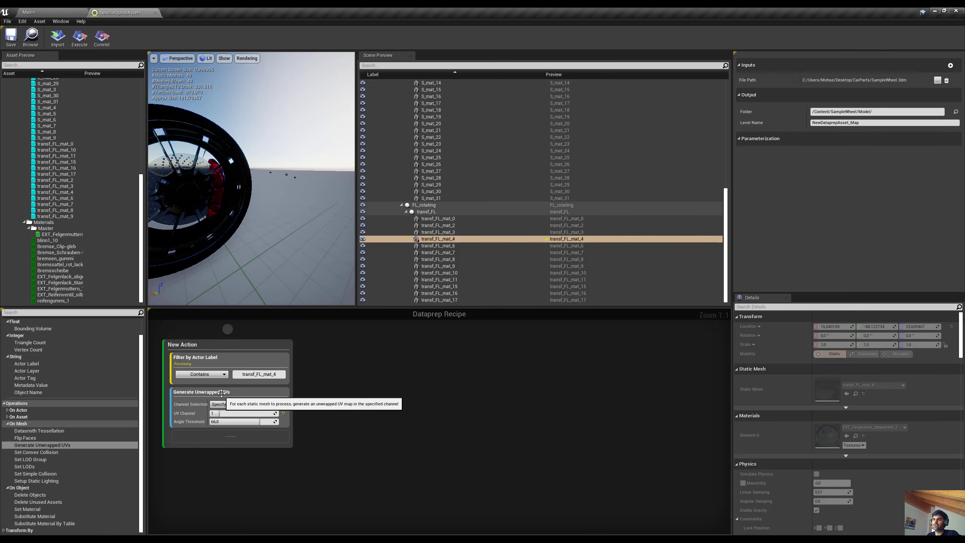
Step: Replace the Generate Unwrapped UVs operation in the action with Set Convex Collision
left_click(222, 393)
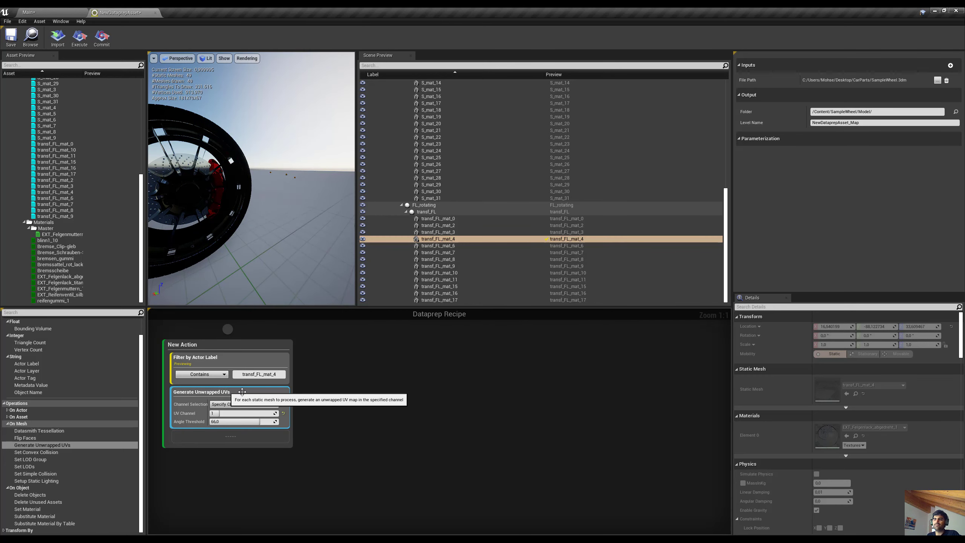
key("Delete")
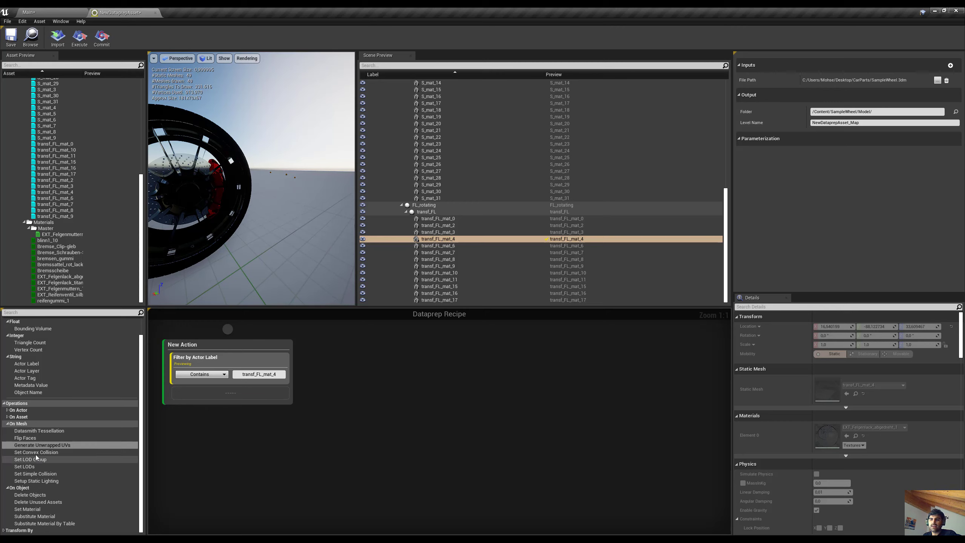
left_click_drag(57, 453, 228, 420)
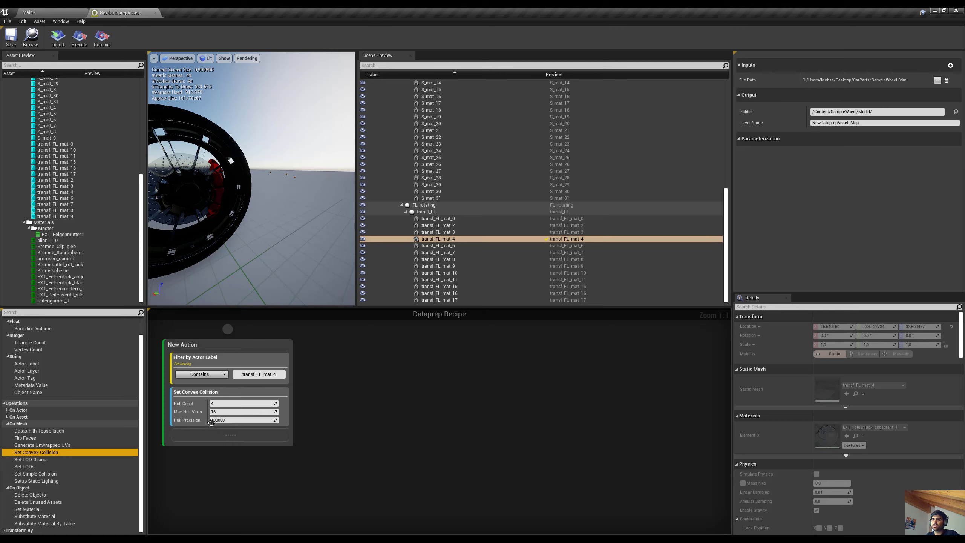
Step: Switch back to the open tire static mesh editor and hide its UV channel display
left_click(61, 11)
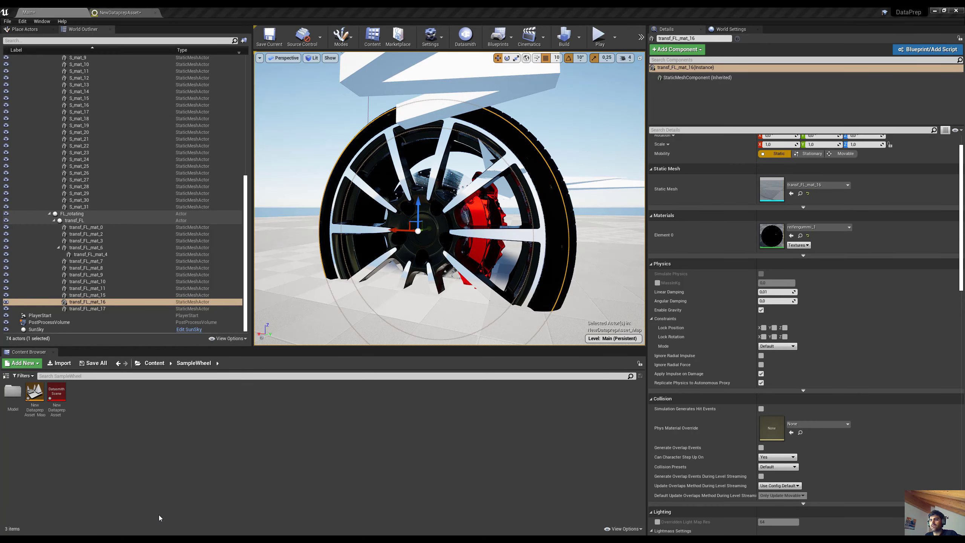
left_click(102, 540)
left_click(146, 509)
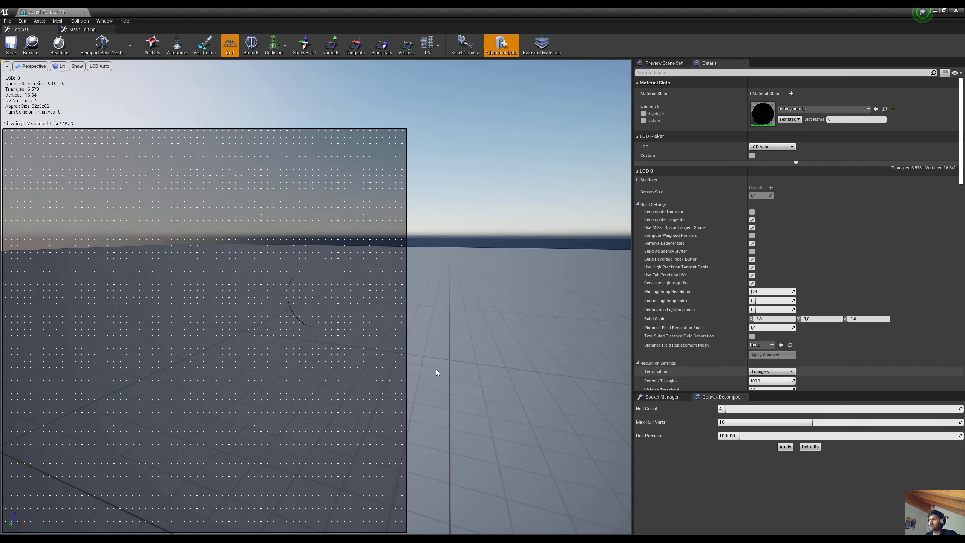
left_click(436, 48)
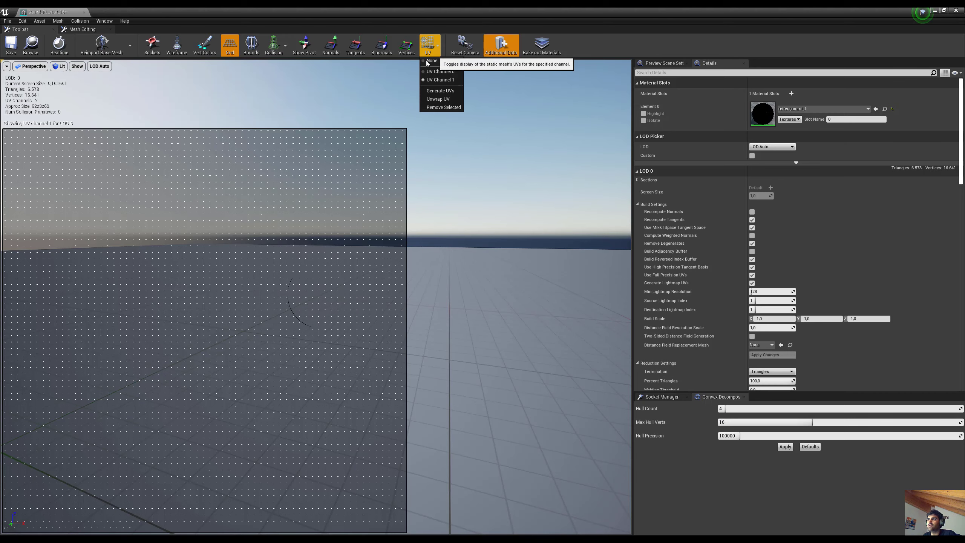
left_click(459, 71)
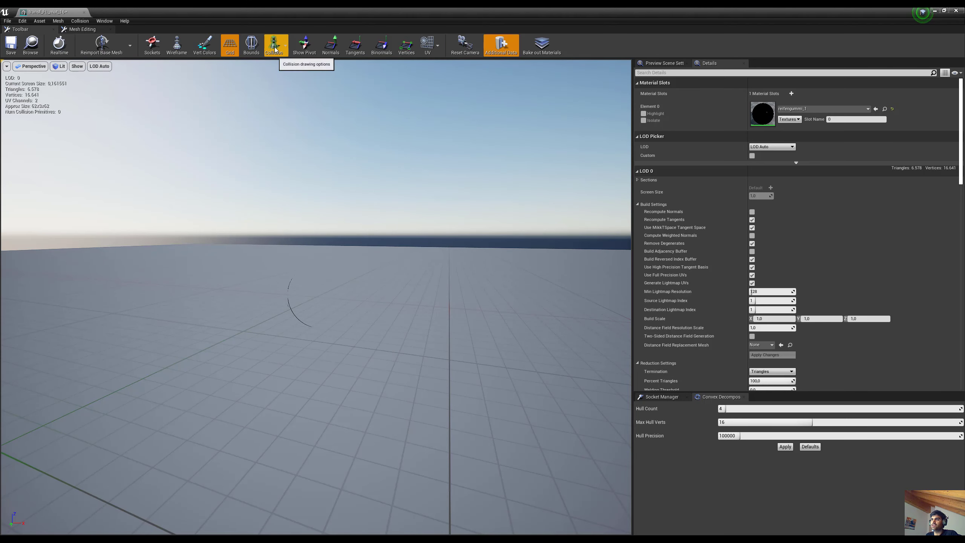
Step: Enable the Simple Collision display and bring the whole tire mesh into view
left_click(285, 45)
left_click(267, 68)
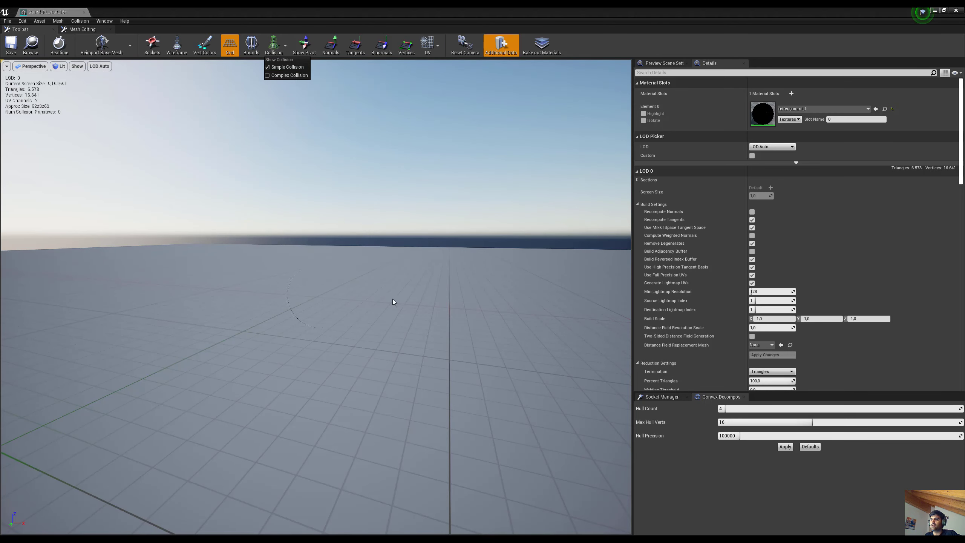
left_click_drag(392, 299, 317, 149)
scroll(294, 296, "up", 5)
scroll(302, 299, "down", 3)
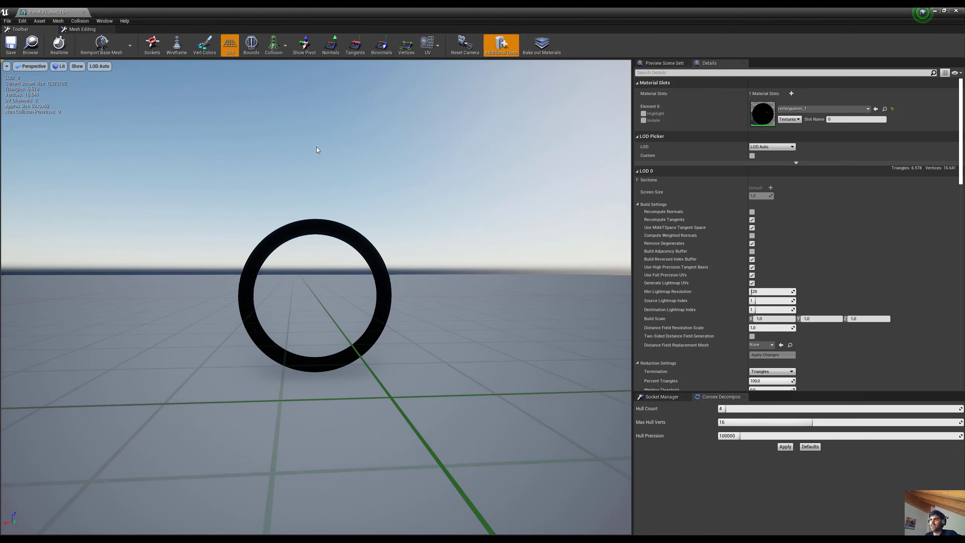
Step: Display the tire's Complex Collision briefly, turn it back off and check the collision display options
left_click(274, 42)
left_click(280, 77)
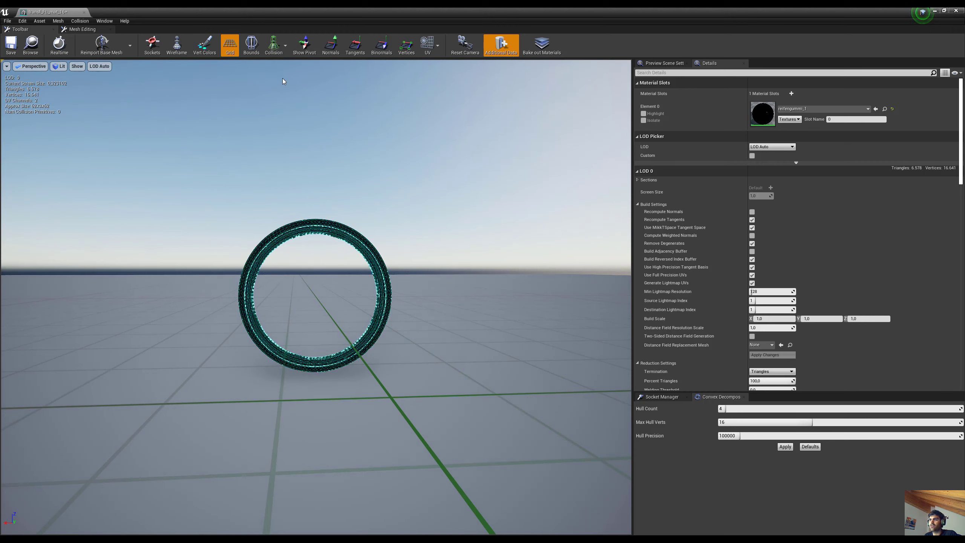
left_click(274, 42)
left_click(274, 77)
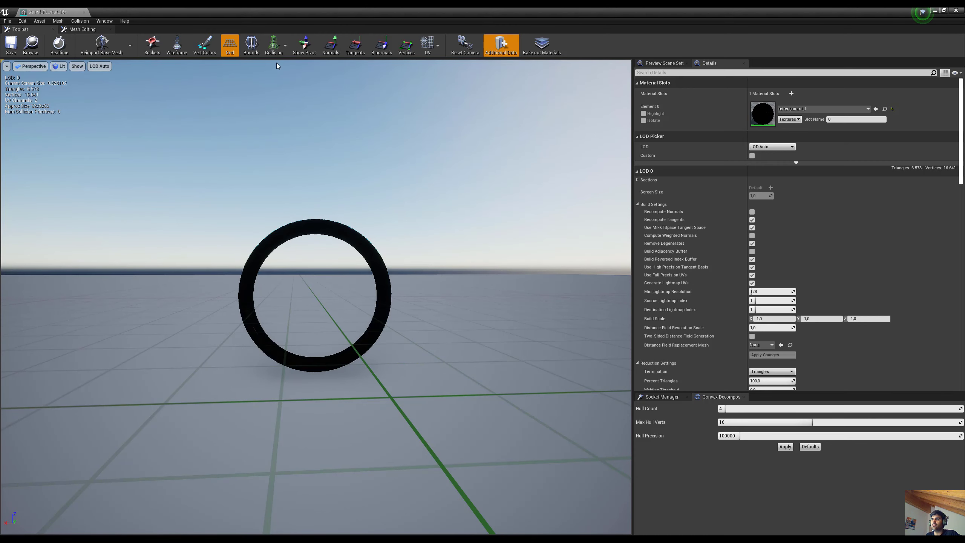
left_click(281, 43)
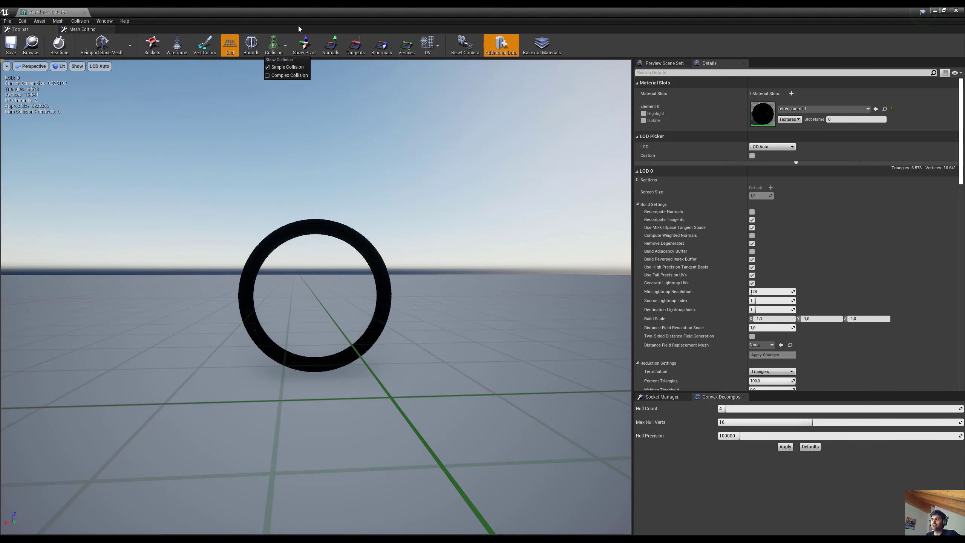
Step: Set the Convex Decomposition Hull Count to 6 and apply it to the tire mesh
left_click(722, 396)
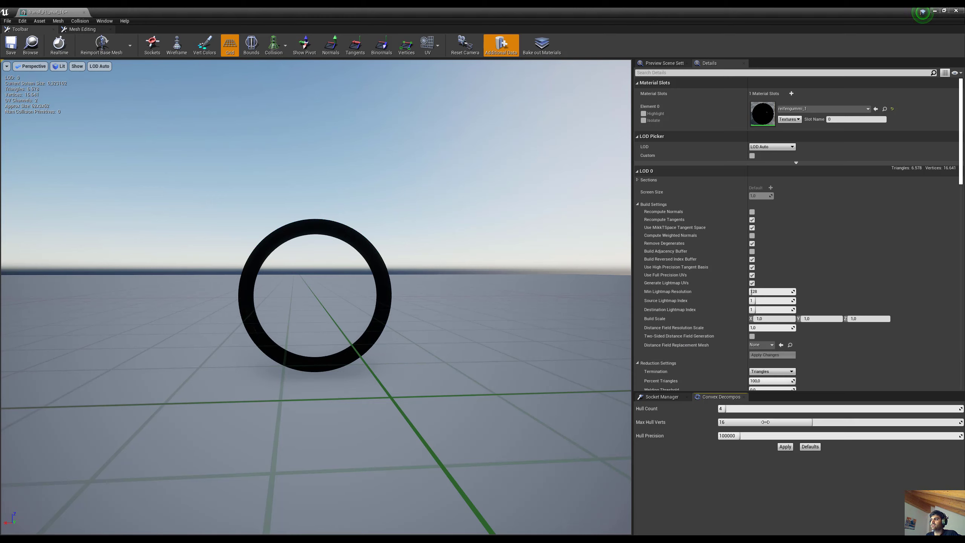
left_click_drag(724, 408, 734, 409)
left_click(785, 447)
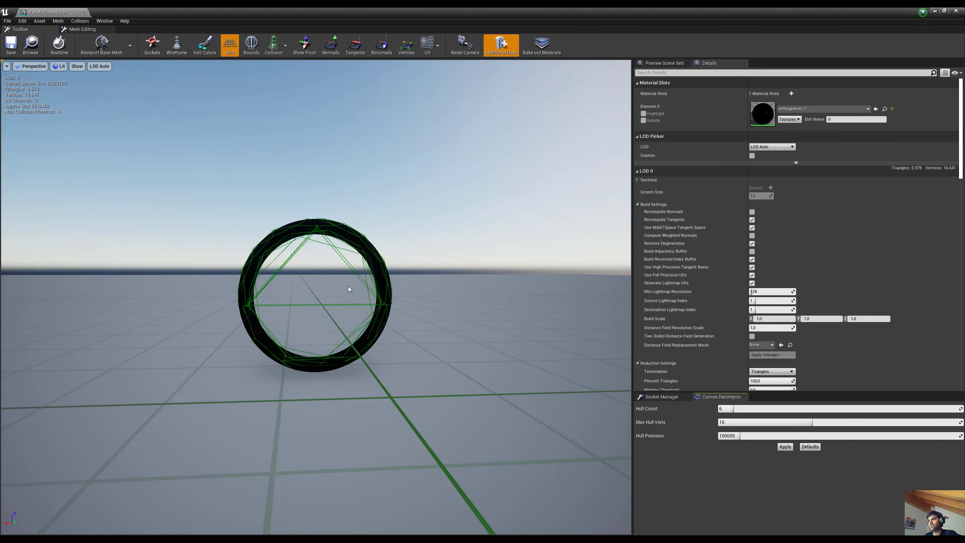
Step: Inspect the convex collision hulls around the tyre mesh from the front and from above
scroll(350, 290, "up", 5)
scroll(350, 289, "down", 5)
left_click_drag(352, 340, 363, 371)
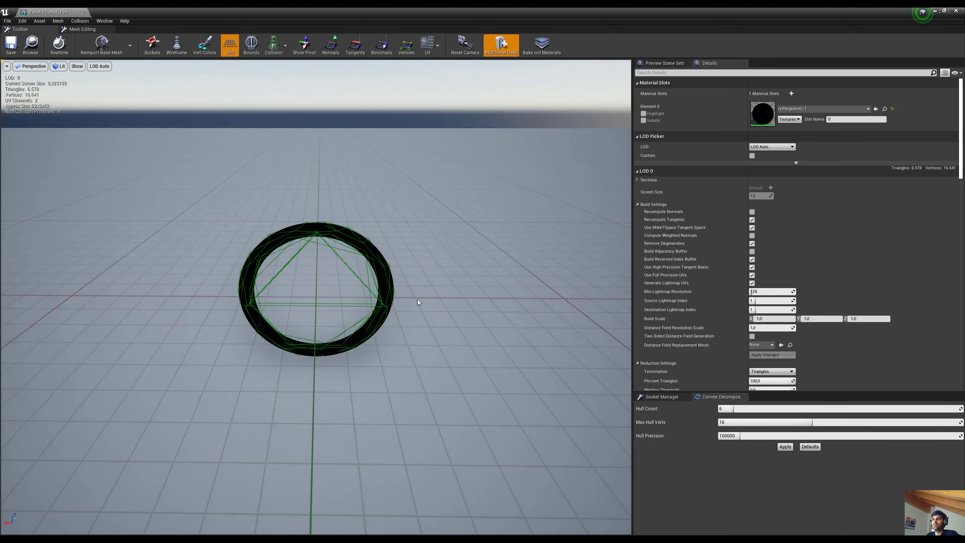
Step: Return to the Dataprep recipe and delete the Set Convex Collision operation from the action
key("alt+Tab")
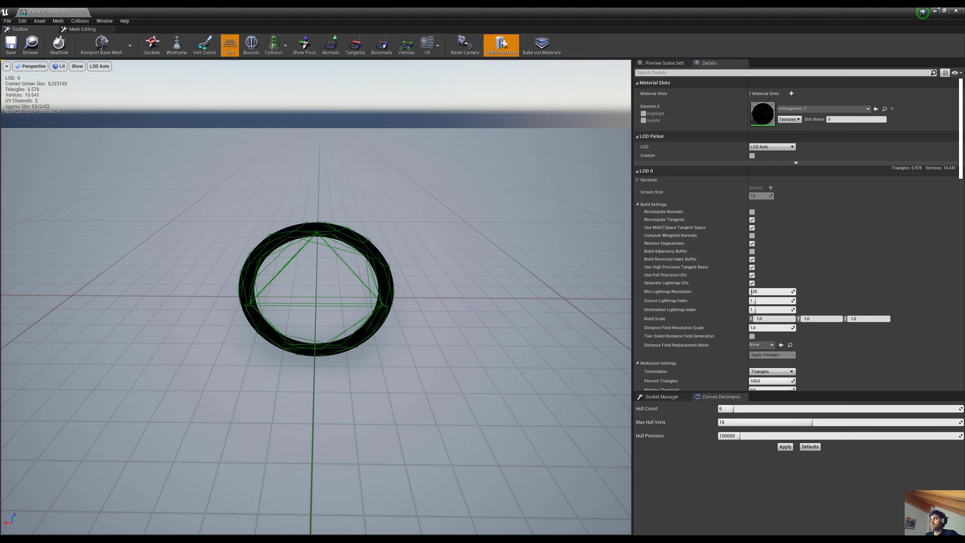
left_click(935, 12)
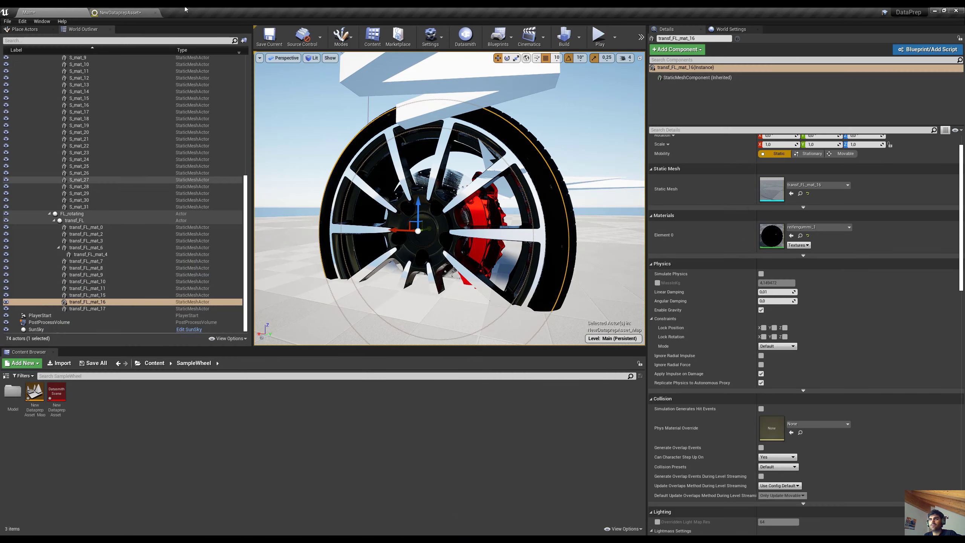
left_click(121, 13)
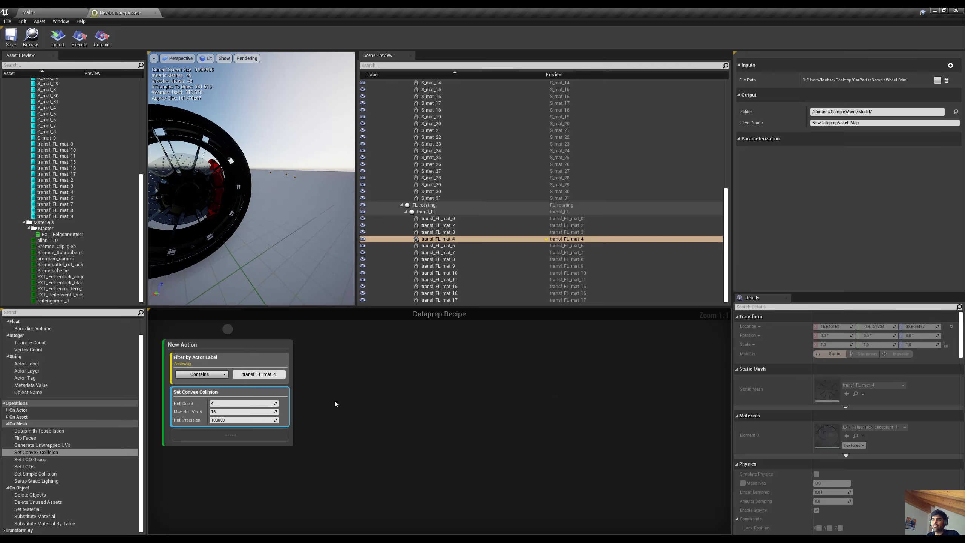
key("Delete")
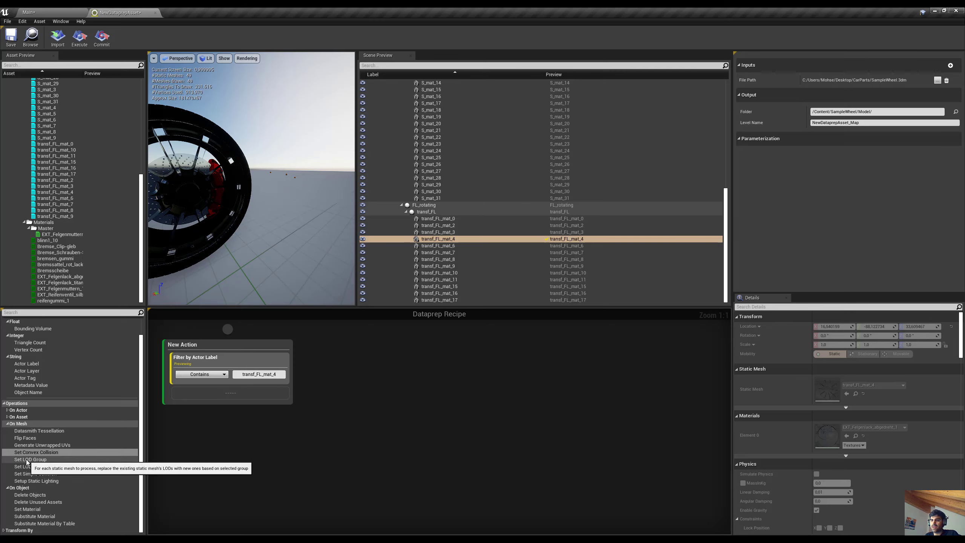
Step: Add a Set LOD Group operation below the actor label filter and review its available group names, keeping Deco
left_click_drag(33, 460, 231, 394)
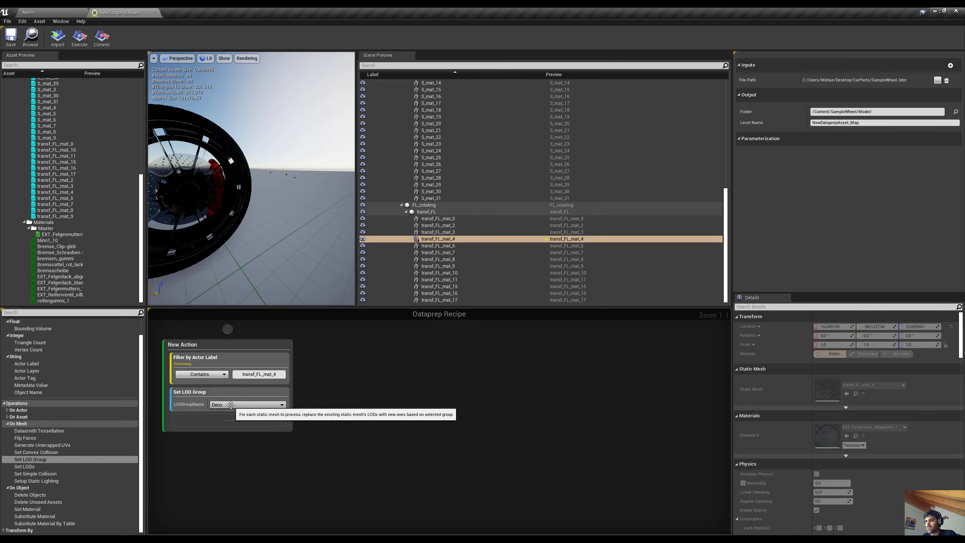
left_click(236, 404)
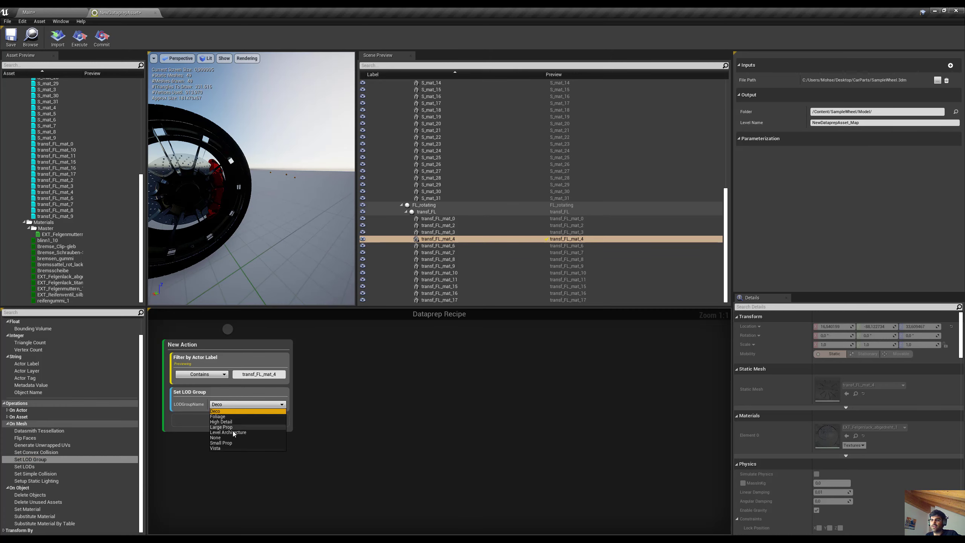
left_click(247, 491)
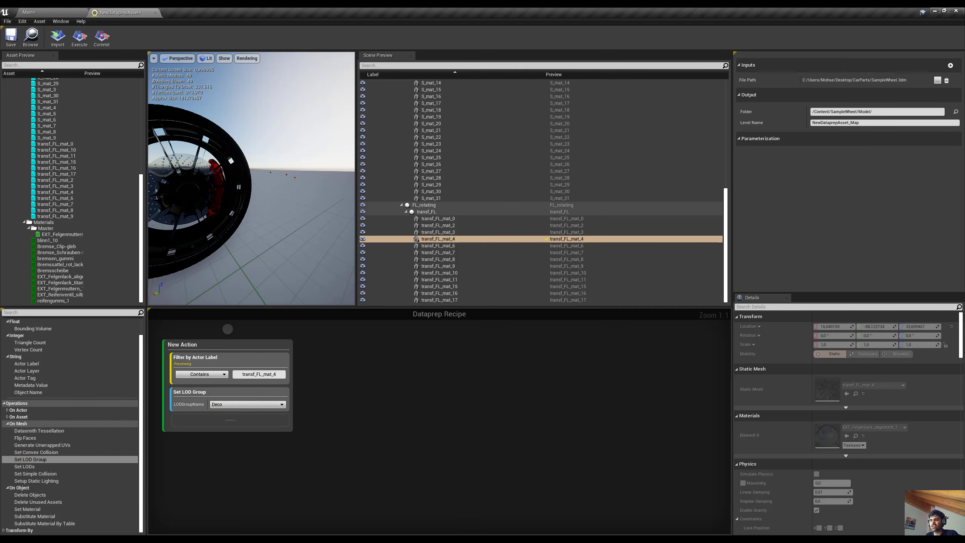
Step: Switch to the DataPrep project folder in File Explorer and open BaseEngine.ini in Visual Studio Code at the StaticMeshLODSettings section
key("alt+Tab")
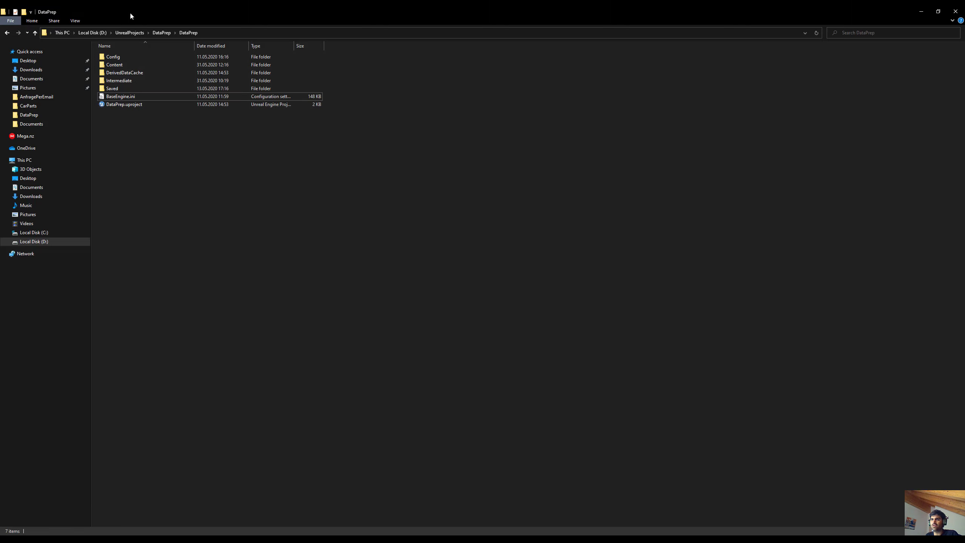
right_click(127, 99)
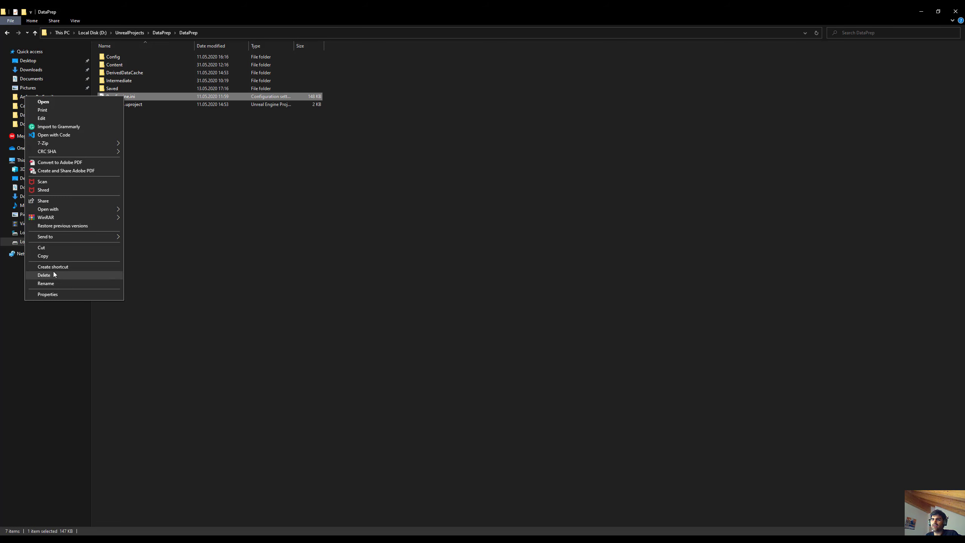
left_click(55, 135)
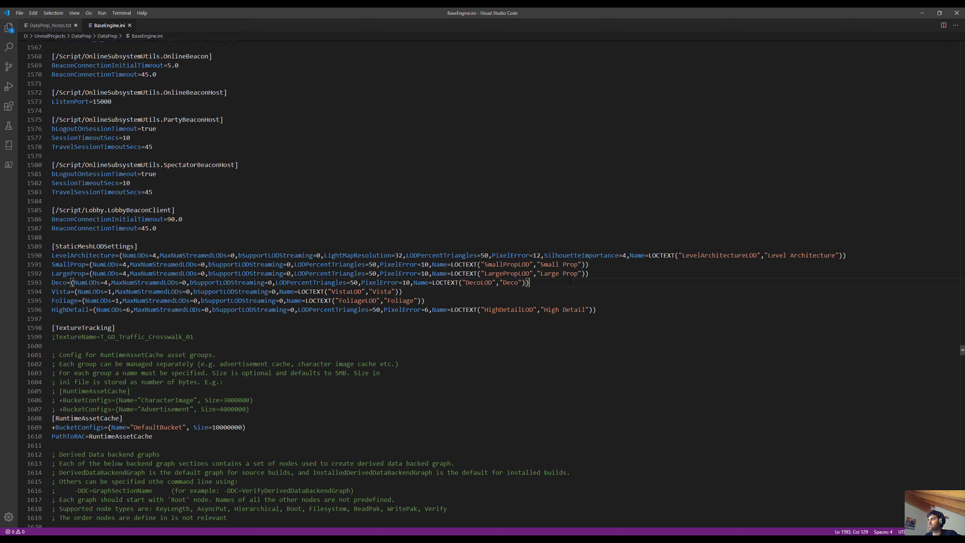
scroll(569, 280, "down", 5)
scroll(608, 285, "up", 4)
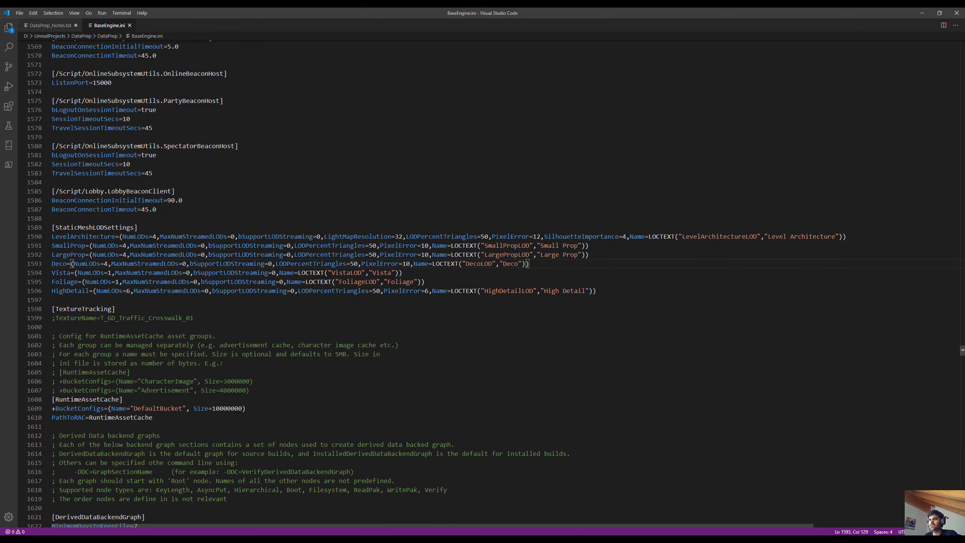
Step: Examine the StaticMeshLODSettings section in BaseEngine.ini, from its header to the HighDetail entry
double_click(64, 228)
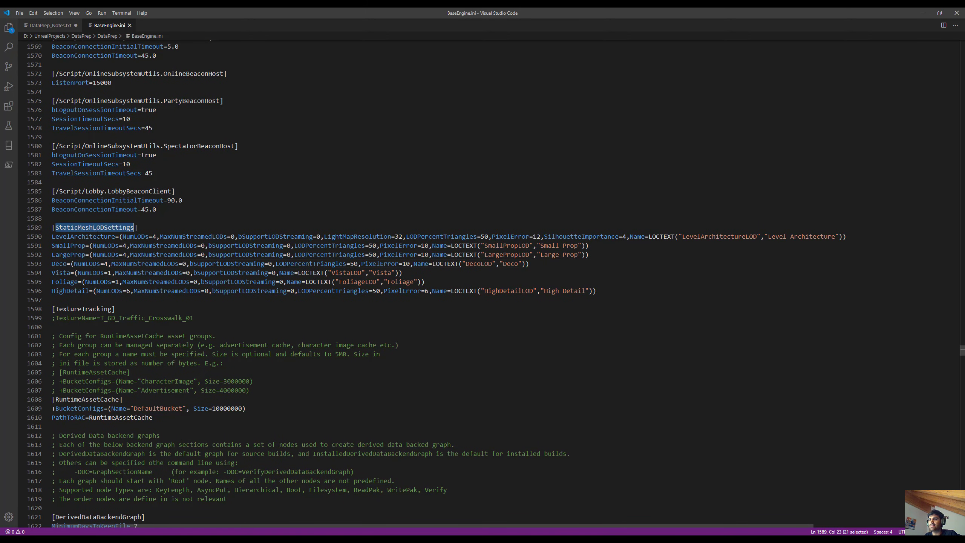
left_click(140, 228)
left_click_drag(140, 227, 52, 228)
left_click(147, 228)
left_click_drag(610, 291, 52, 227)
left_click(671, 293)
Step: Review the LOD group names defined in the entries from SmallProp to HighDetail
double_click(507, 245)
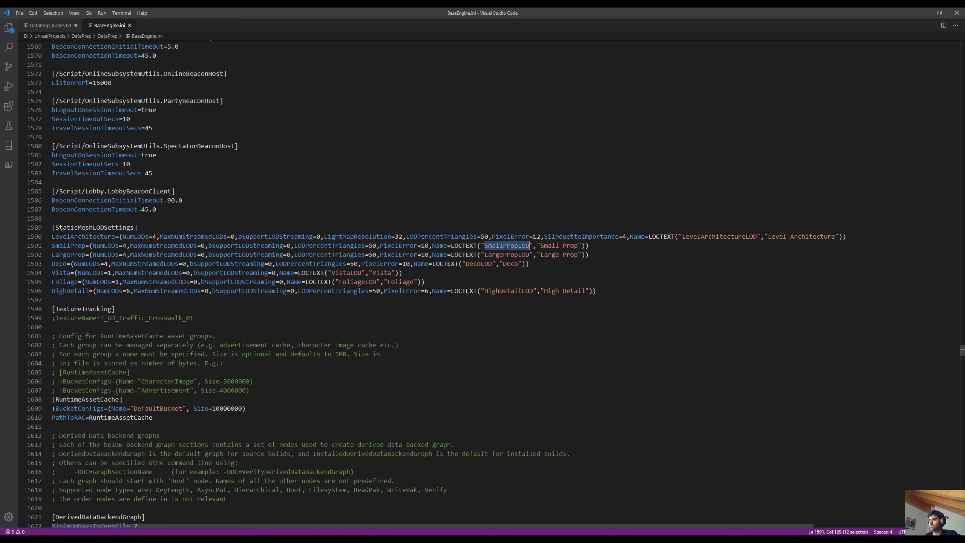
double_click(507, 255)
double_click(472, 264)
double_click(351, 273)
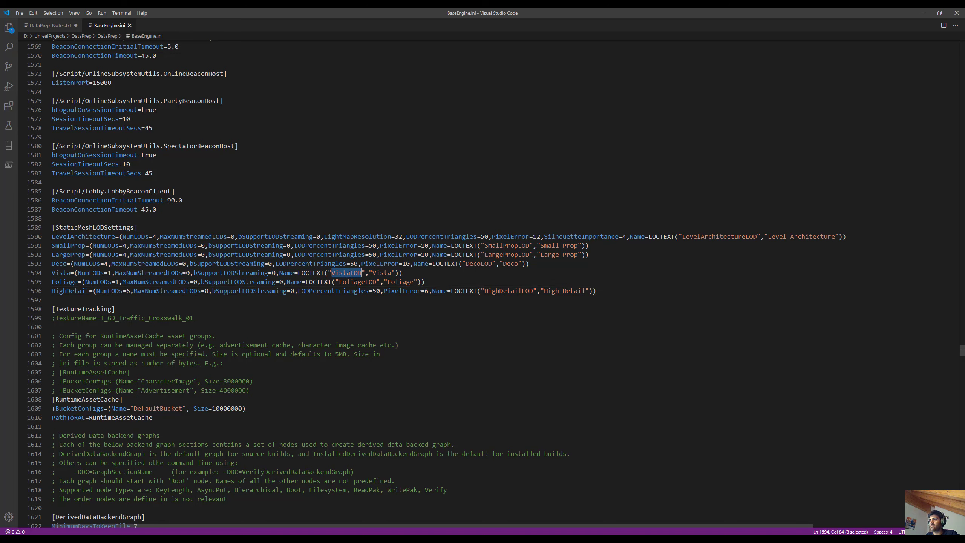
double_click(399, 282)
left_click(564, 291)
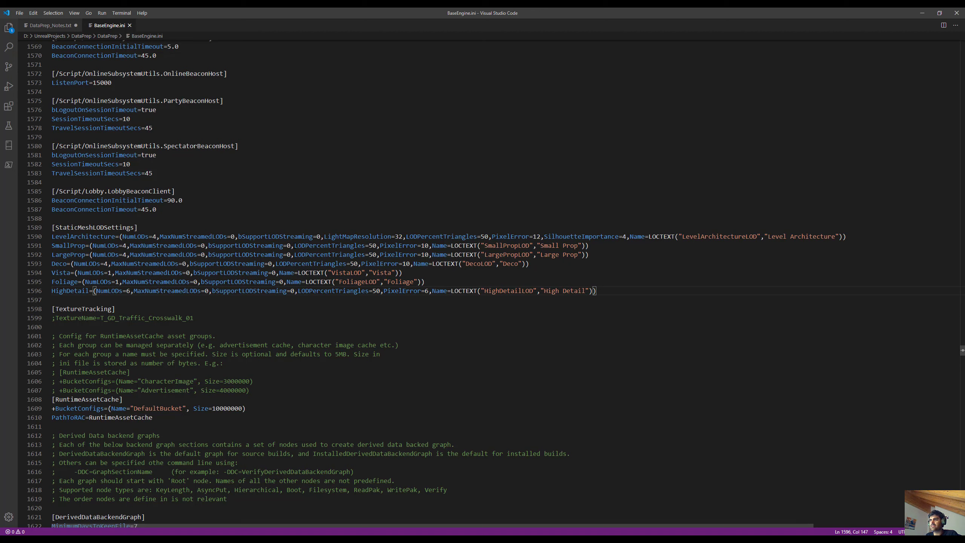
Step: Examine the triangle percentage, pixel error and streaming parameters of the LOD groups
left_click_drag(294, 245, 432, 246)
left_click(465, 246)
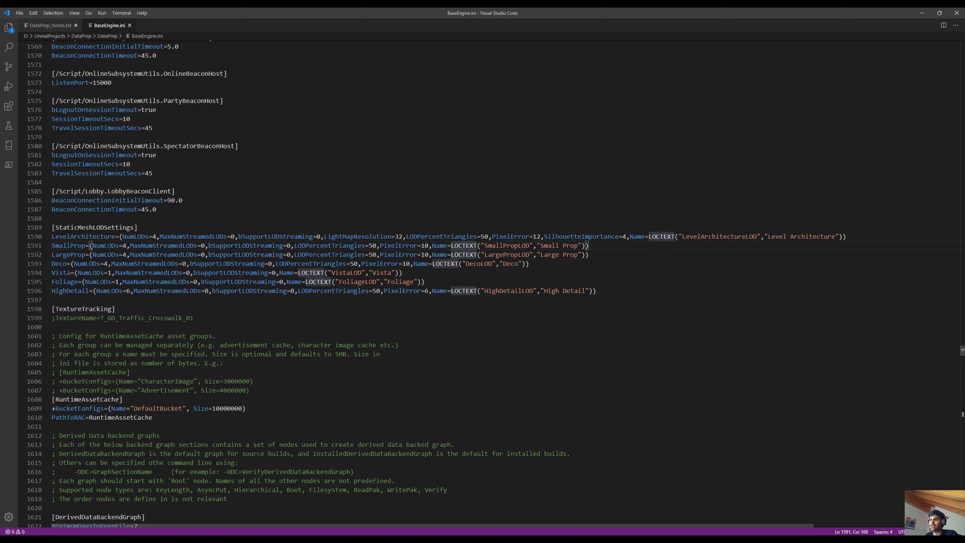
left_click_drag(209, 255, 411, 256)
left_click(422, 256)
left_click(494, 282)
left_click_drag(602, 299, 232, 246)
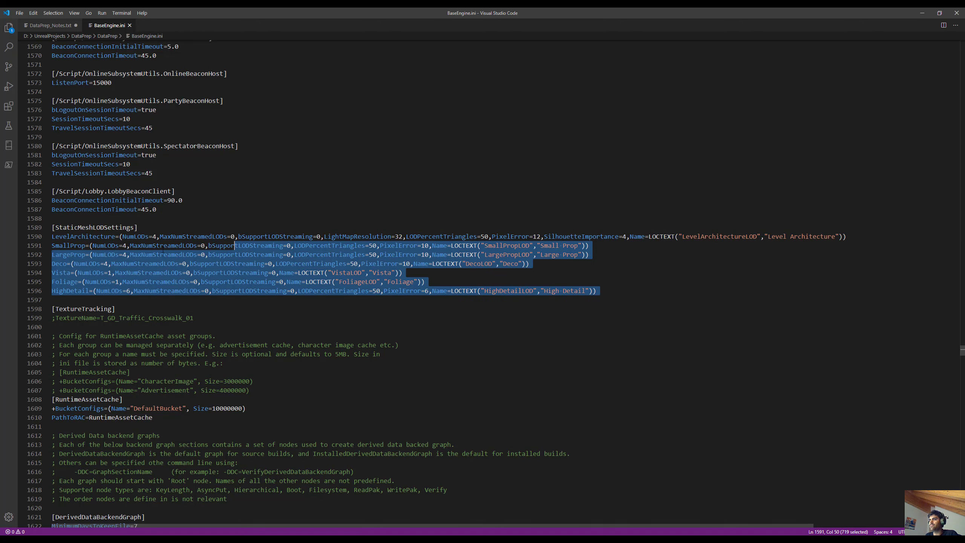
left_click_drag(134, 227, 598, 291)
left_click(598, 291)
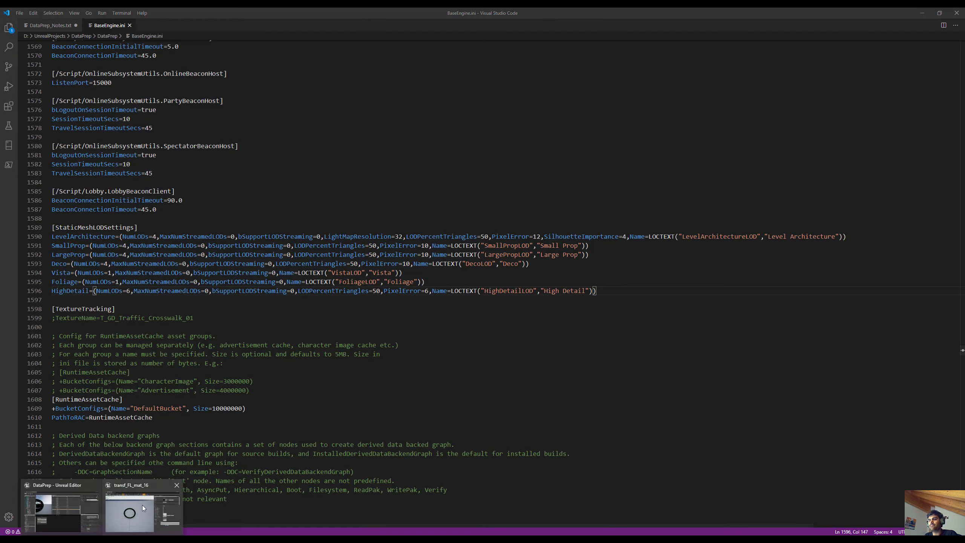
Step: Switch back to Unreal Editor, close the tyre mesh window and delete the Set LOD Group operation from the Dataprep recipe
left_click(139, 513)
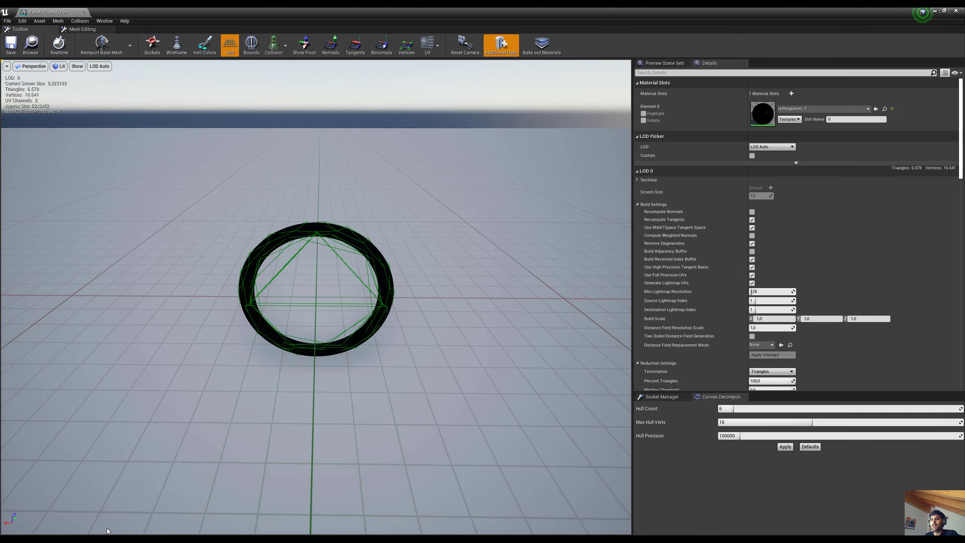
mouse_move(108, 532)
left_click(956, 11)
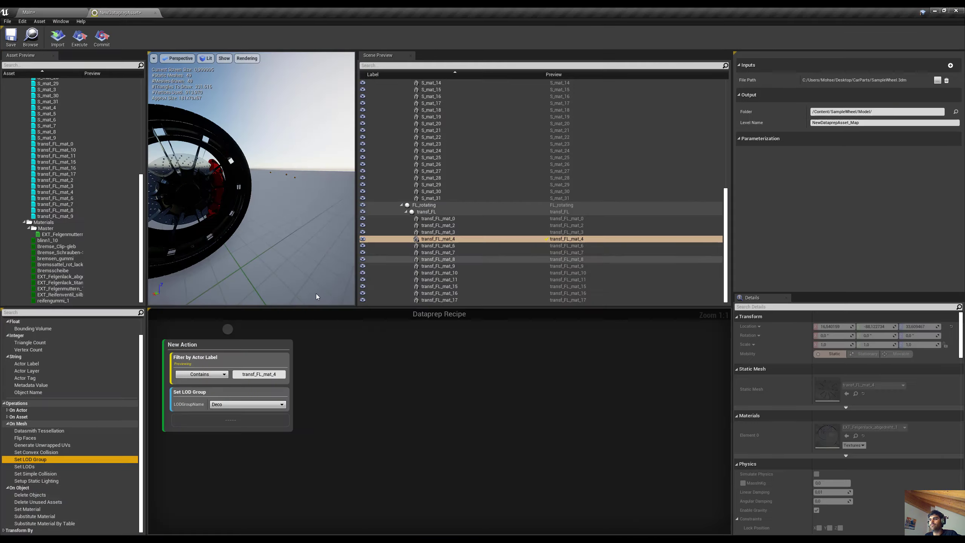
left_click(198, 395)
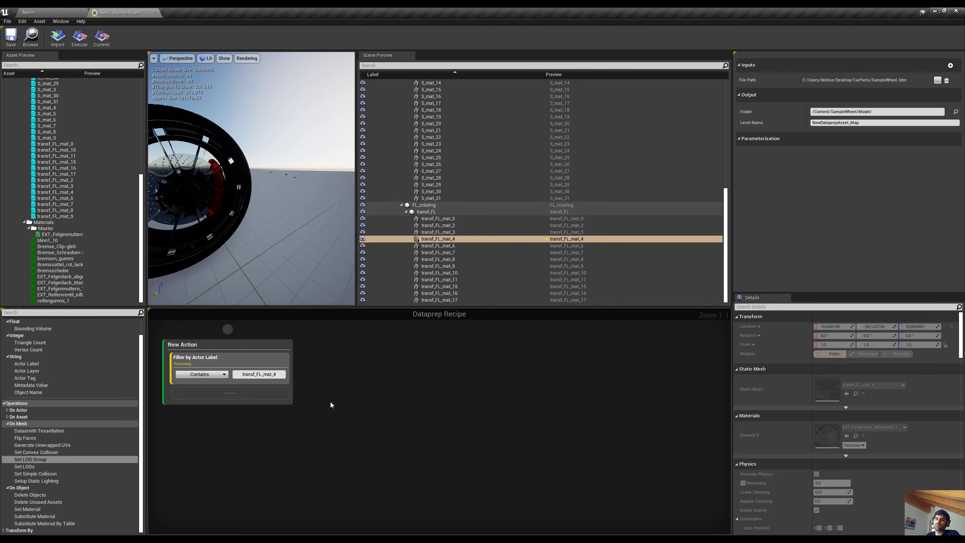
key("Delete")
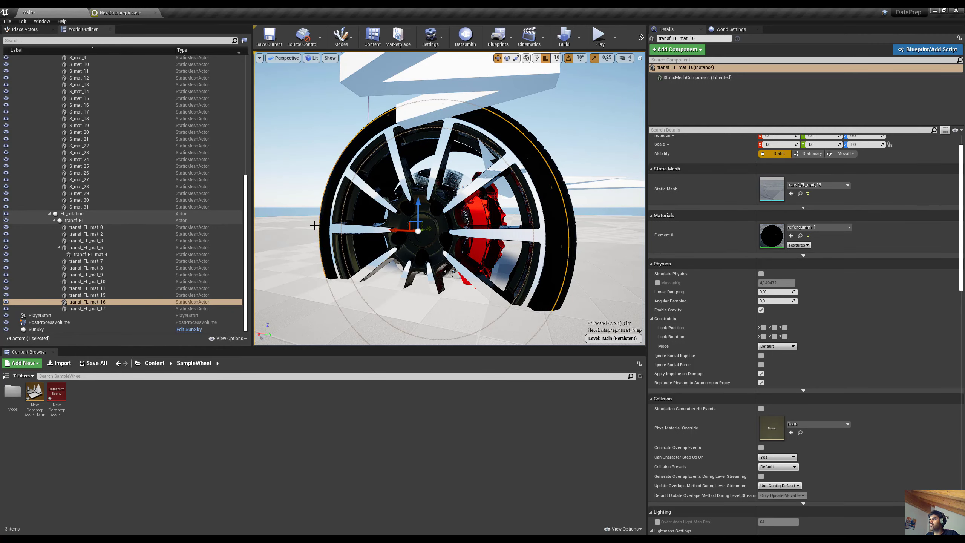
Step: Reopen the transf_FL_mat_16 static mesh, collapse its build and reduction settings, and check the LOD Group options under LOD Settings
double_click(771, 188)
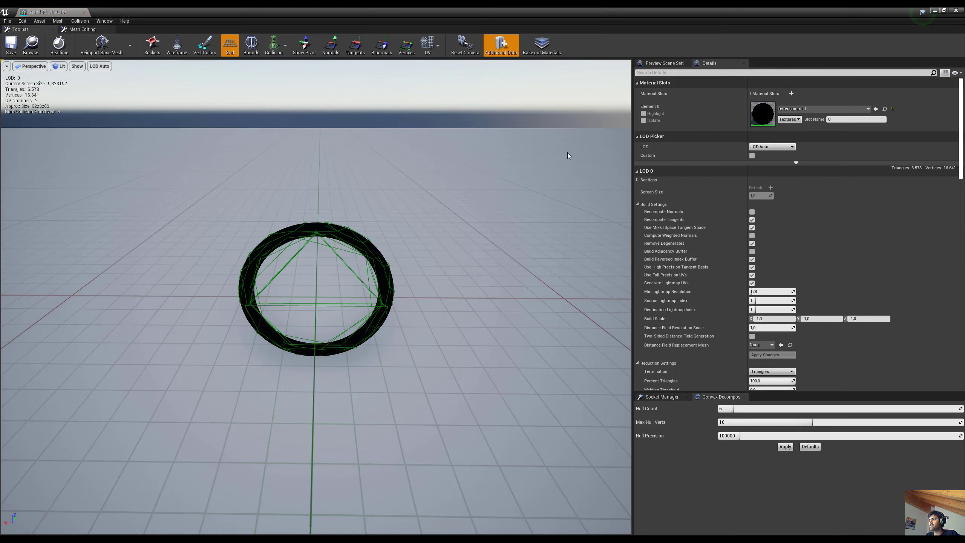
left_click(637, 179)
left_click(637, 179)
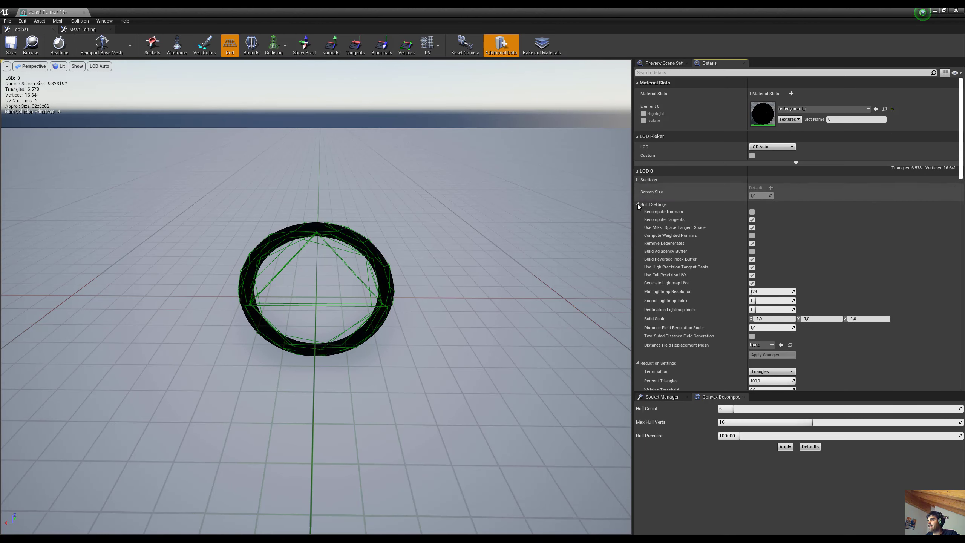
left_click(638, 205)
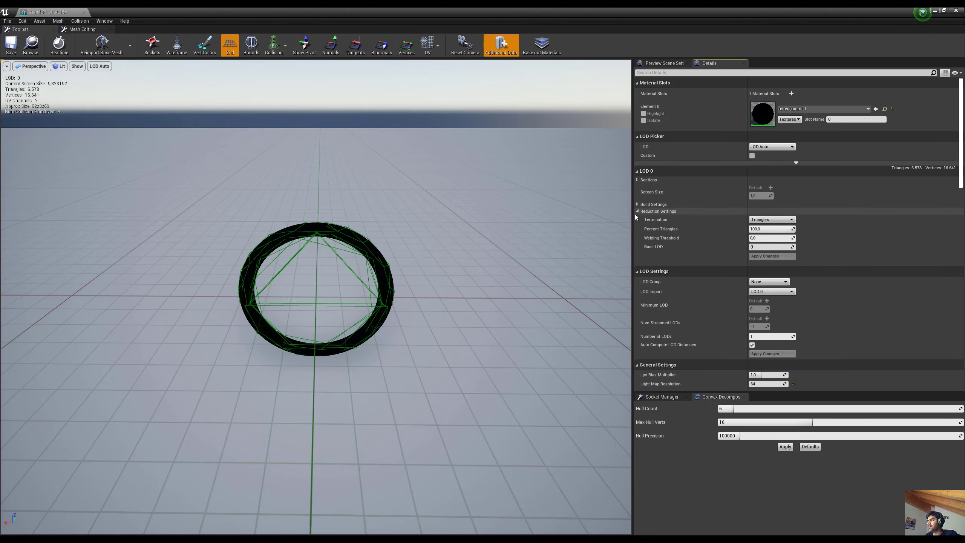
left_click(638, 212)
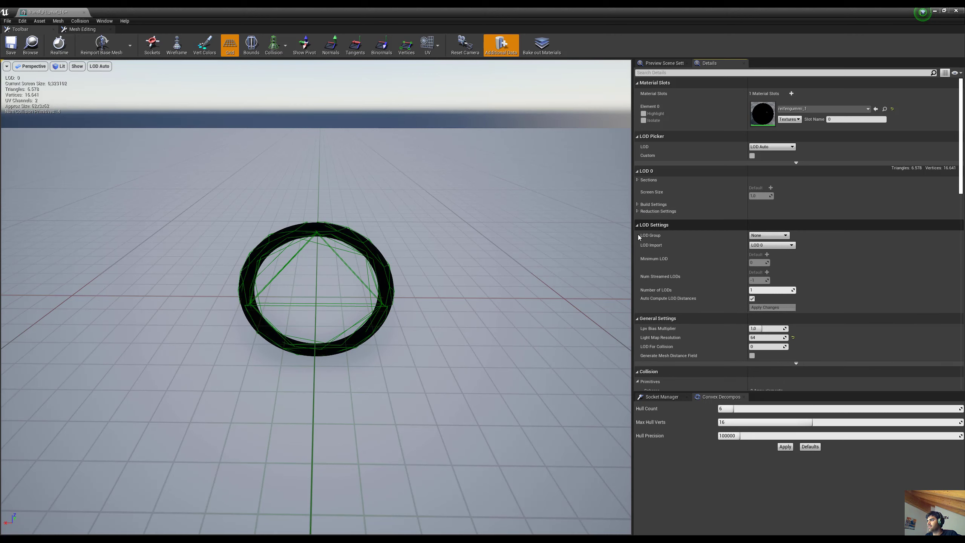
left_click(784, 235)
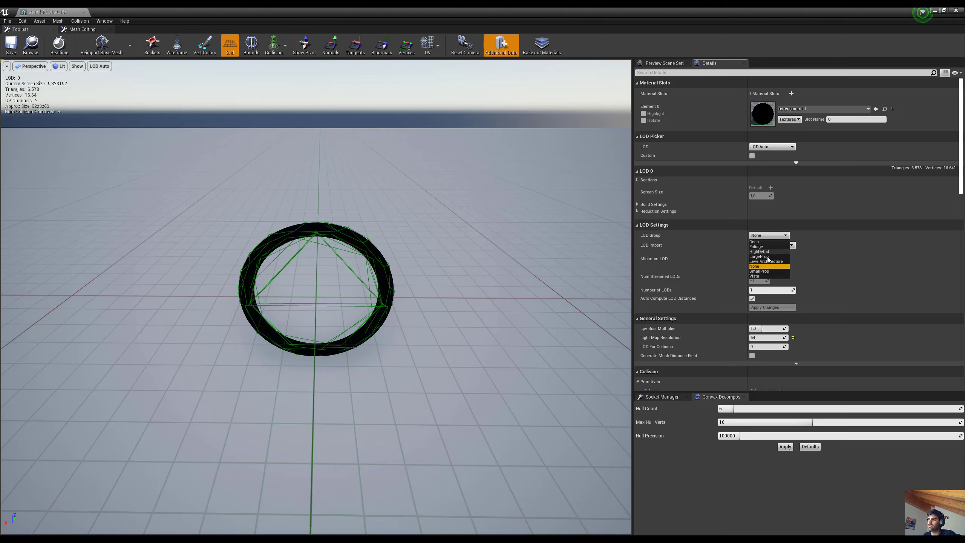
left_click(669, 224)
left_click(670, 225)
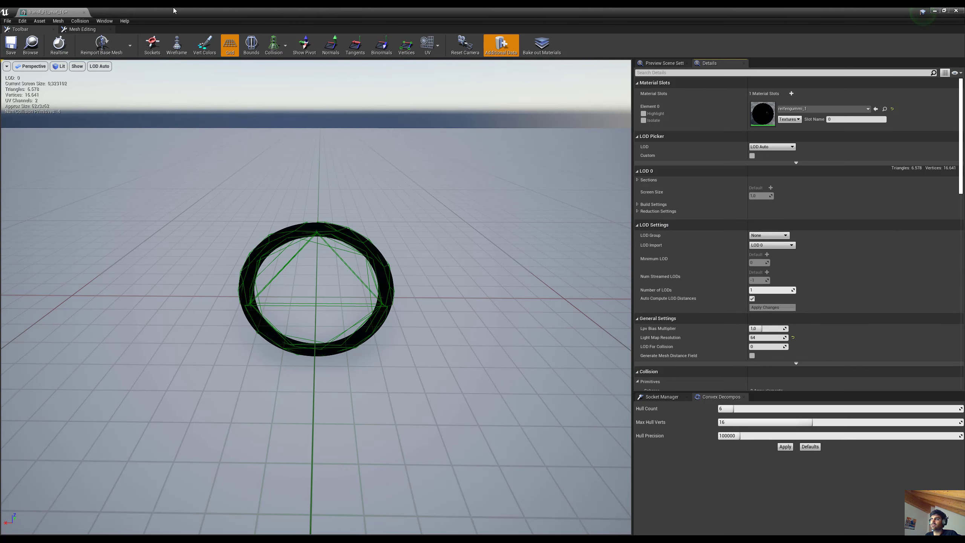
Step: Return to the Dataprep recipe, add a Set LODs operation below the actor label filter, and extend its reduction settings to three elements
left_click(934, 11)
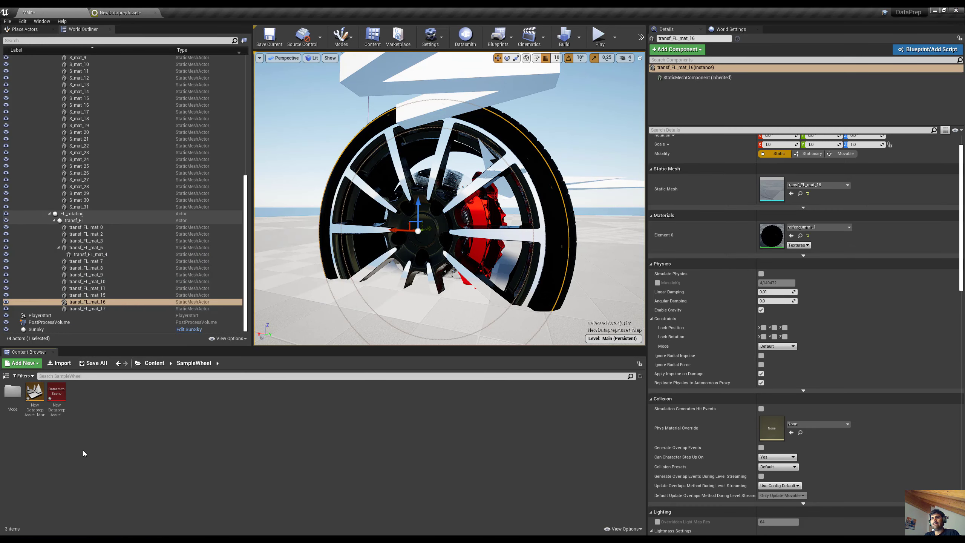
left_click(118, 12)
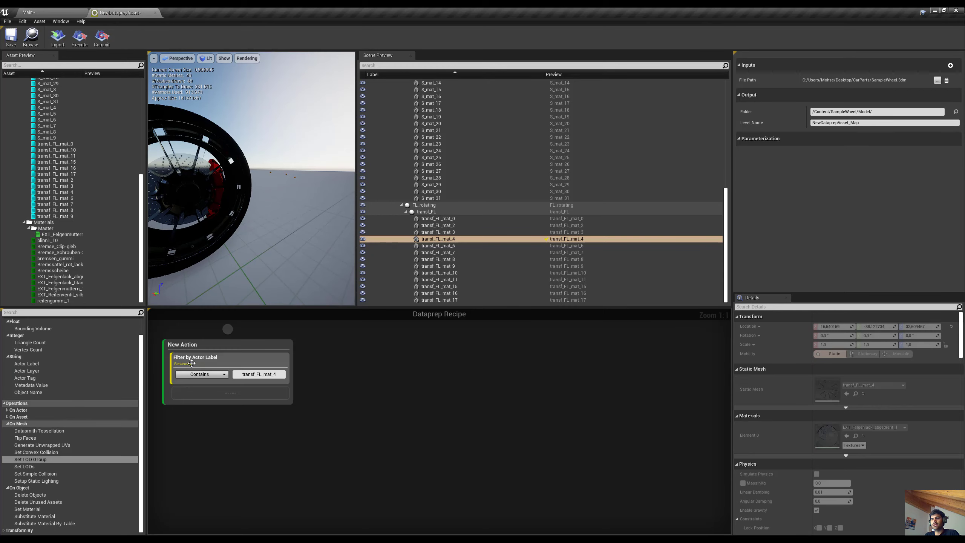
left_click_drag(24, 466, 185, 408)
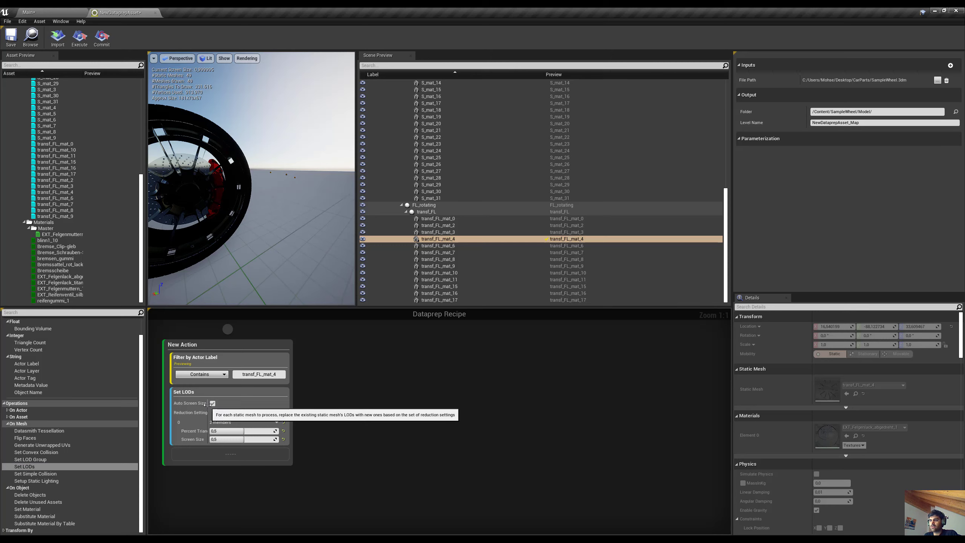
left_click_drag(212, 408, 225, 408)
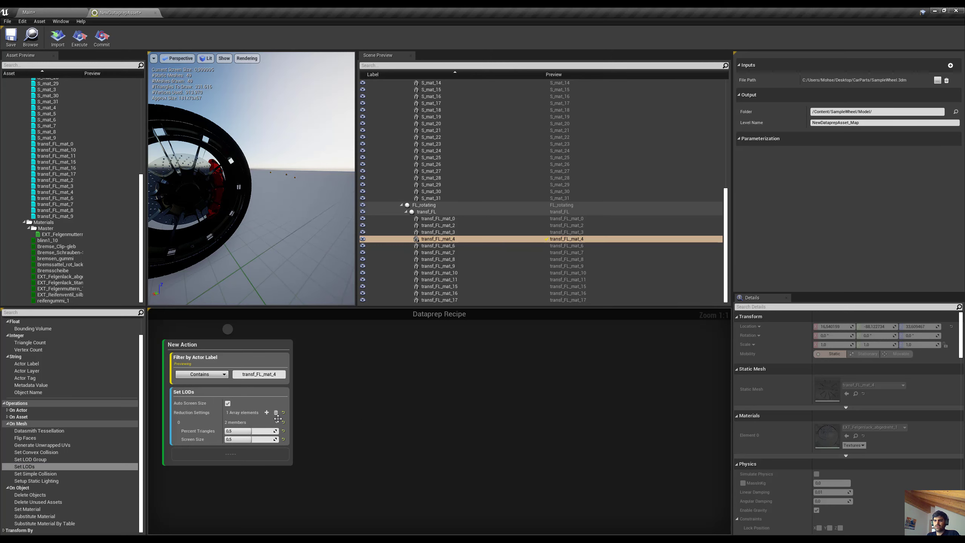
left_click(267, 412)
left_click(266, 413)
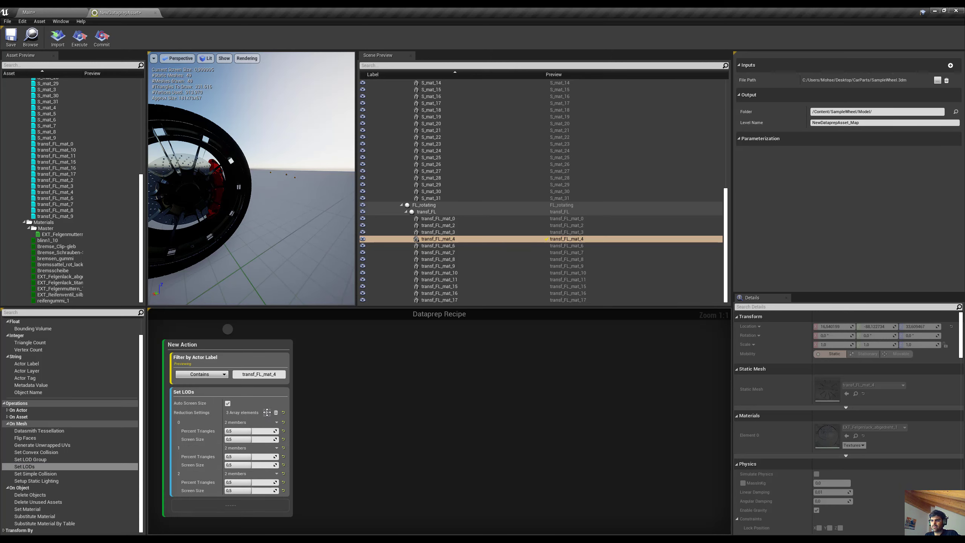
scroll(210, 466, "down", 1)
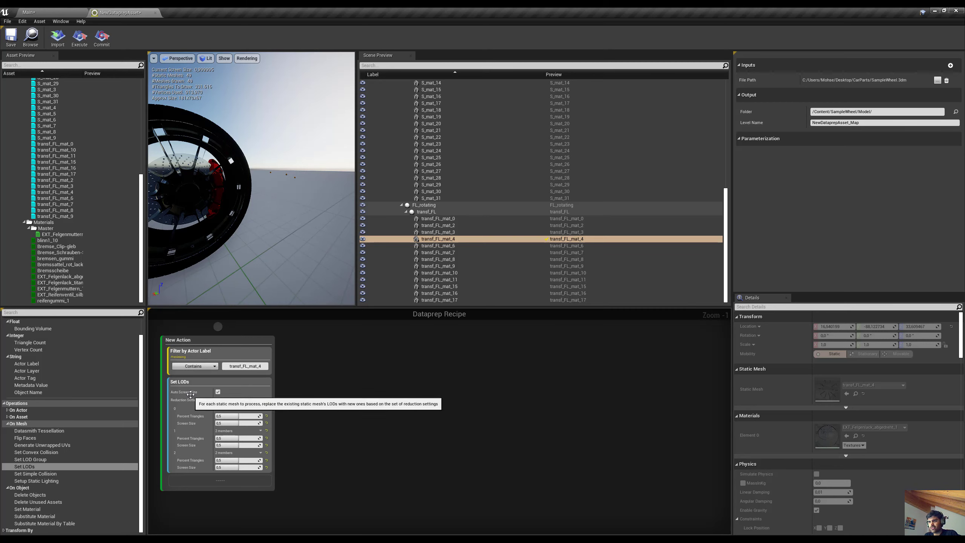
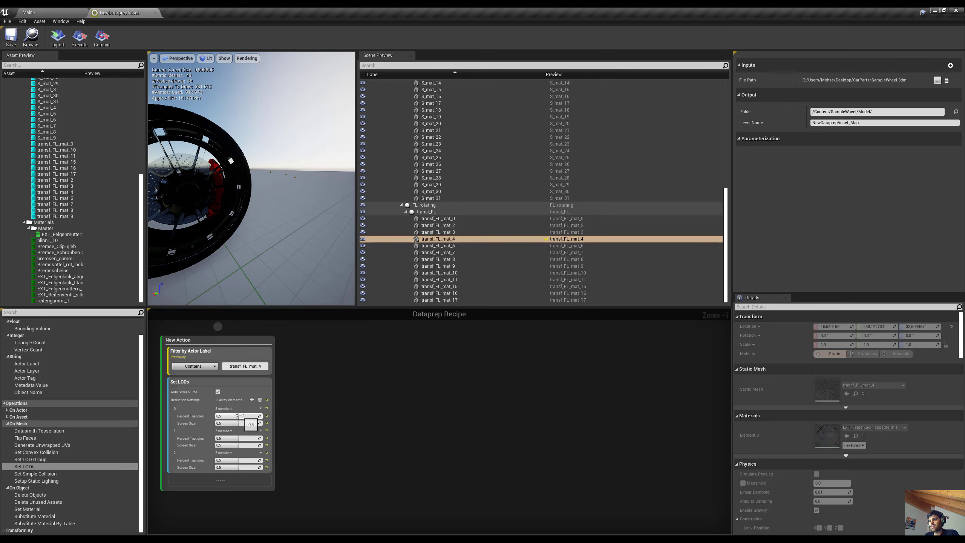
Step: Set the first reduction level of the Set LODs operation to Percent Triangles 1,0 and Screen Size 0,0
left_click(242, 416)
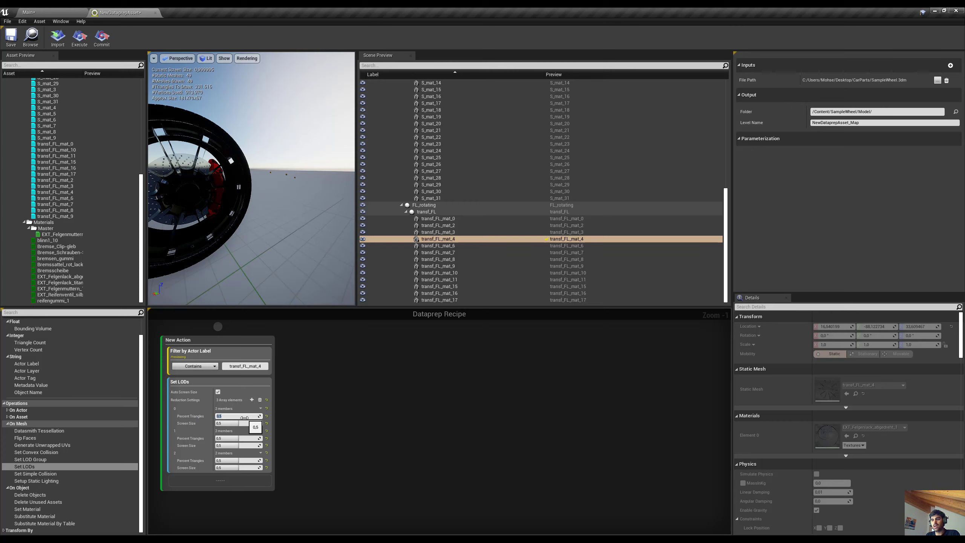
key("Return")
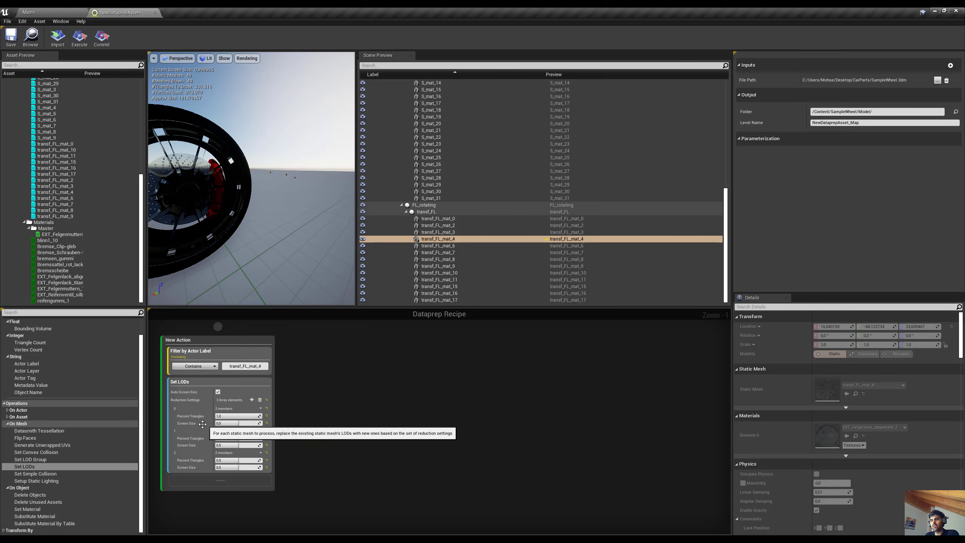
left_click(238, 423)
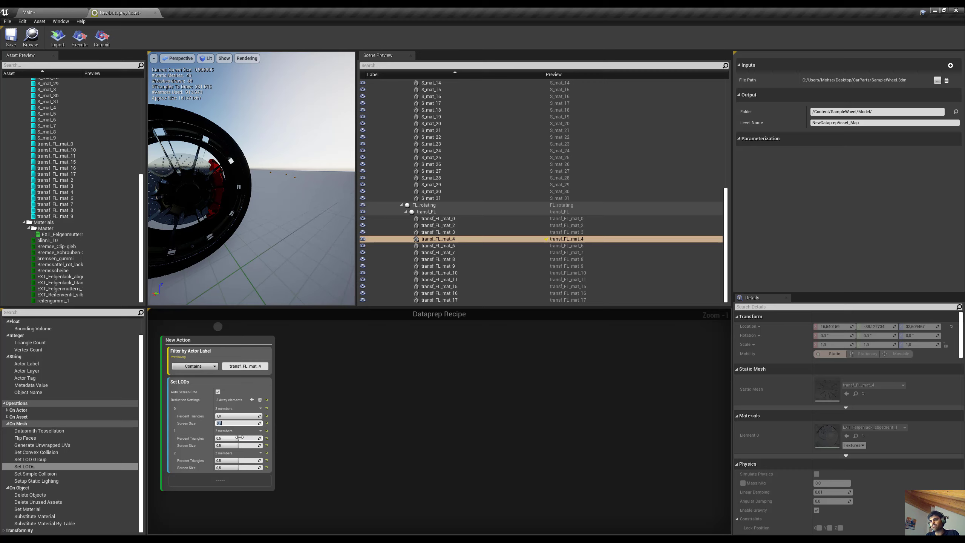
type("0")
key("Return")
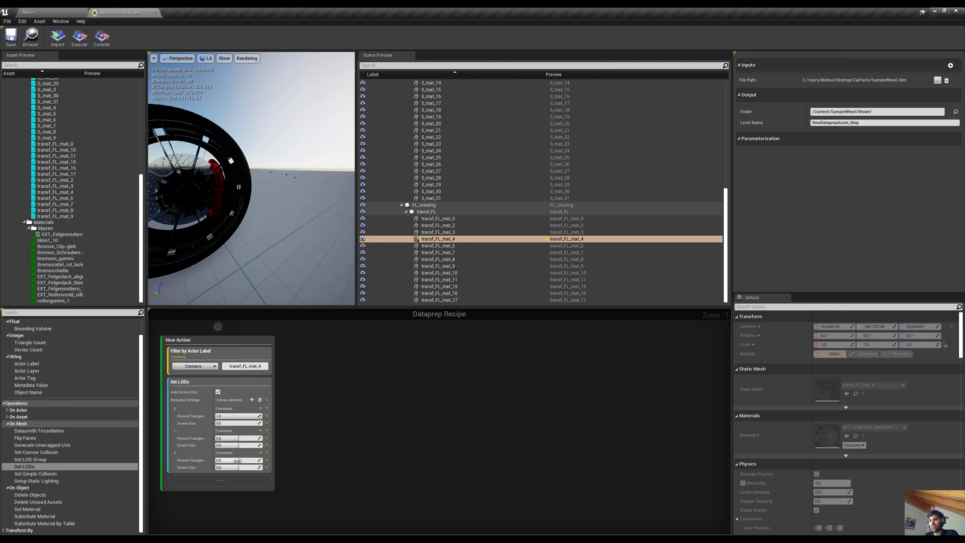
Step: Set the third reduction level of the Set LODs operation to Percent Triangles 0,1 and Screen Size 1,0
left_click(246, 461)
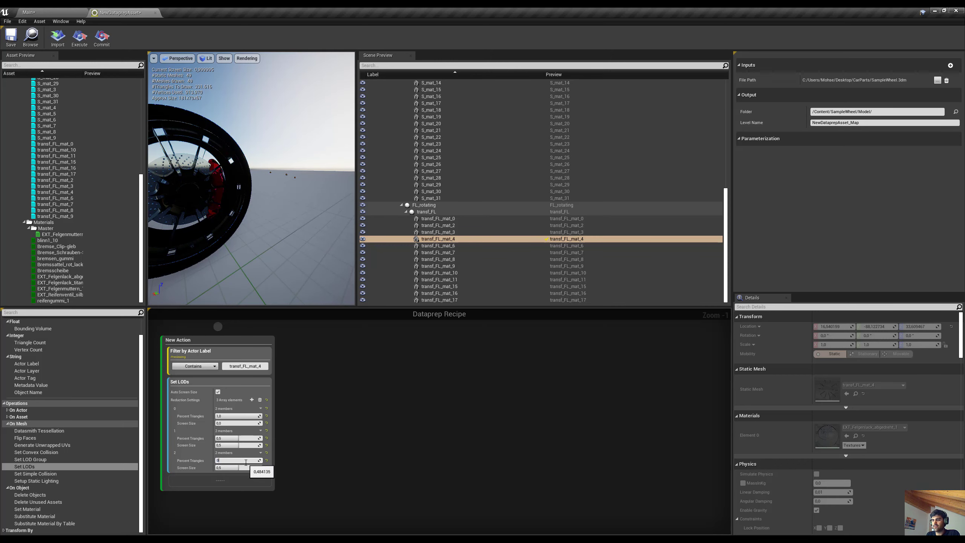
type("0,1")
left_click(230, 467)
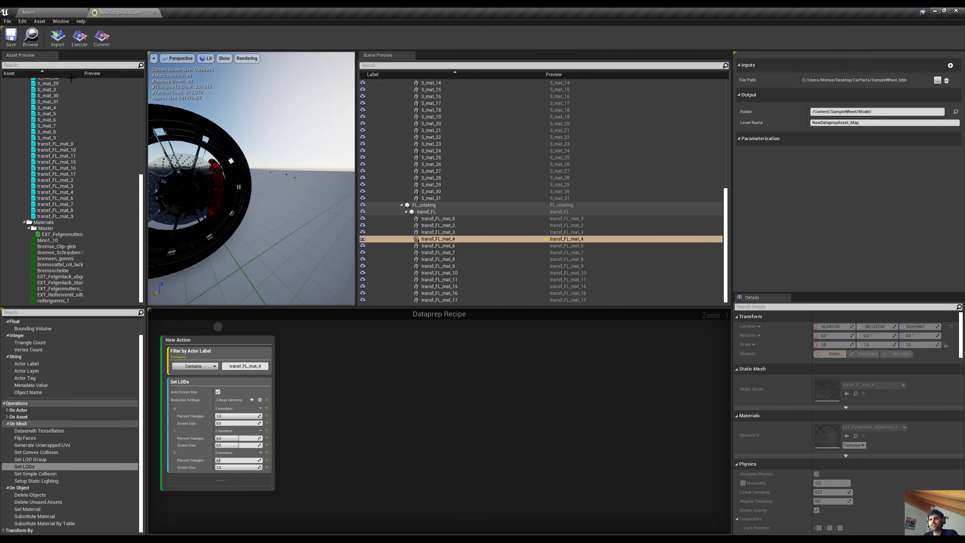
Step: Reimport the sample wheel, select transf_FL_mat_4 in the scene preview, then execute the Dataprep recipe and commit the result
left_click(62, 45)
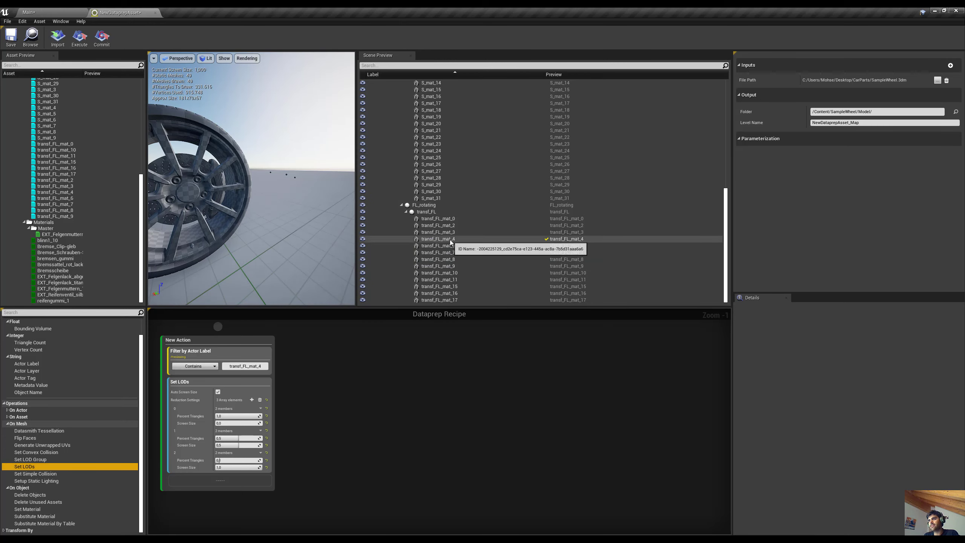
left_click(437, 239)
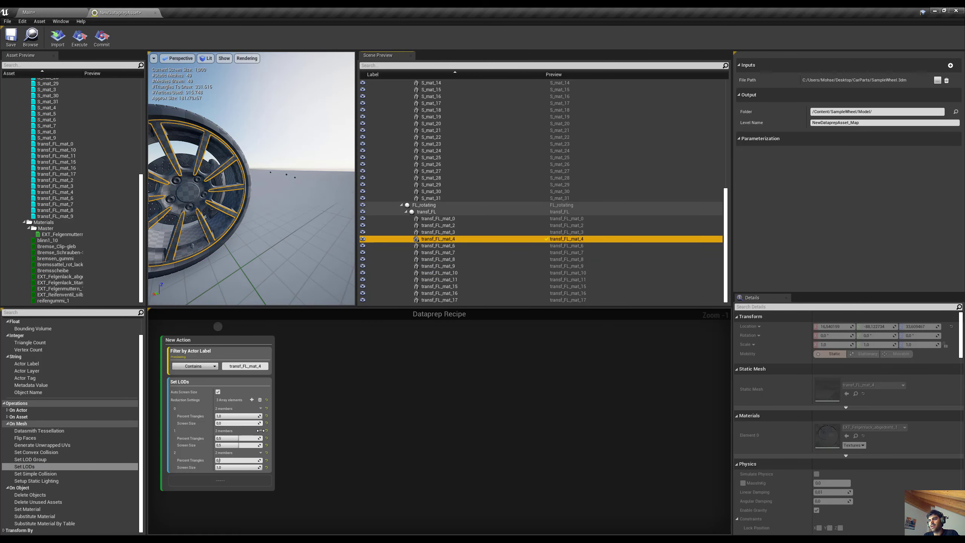
left_click(83, 45)
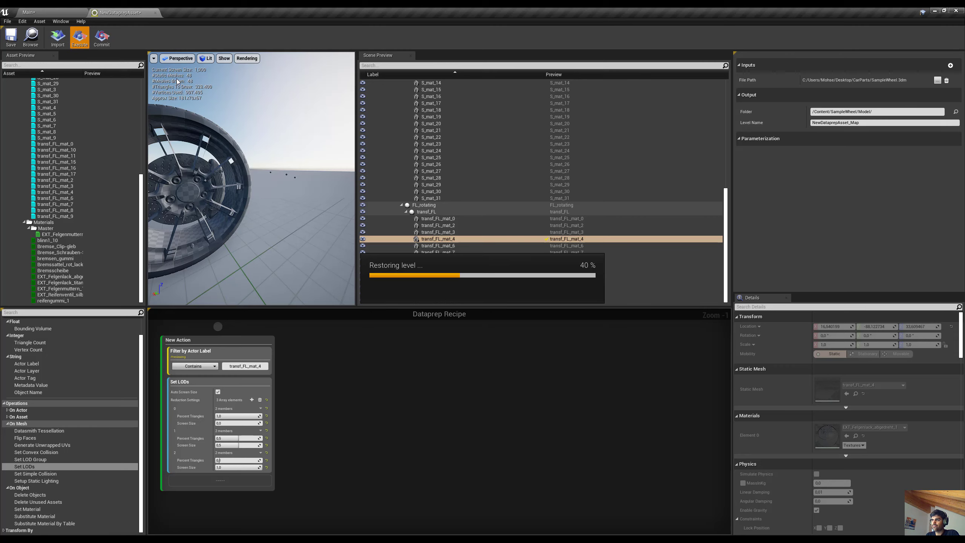
left_click(102, 37)
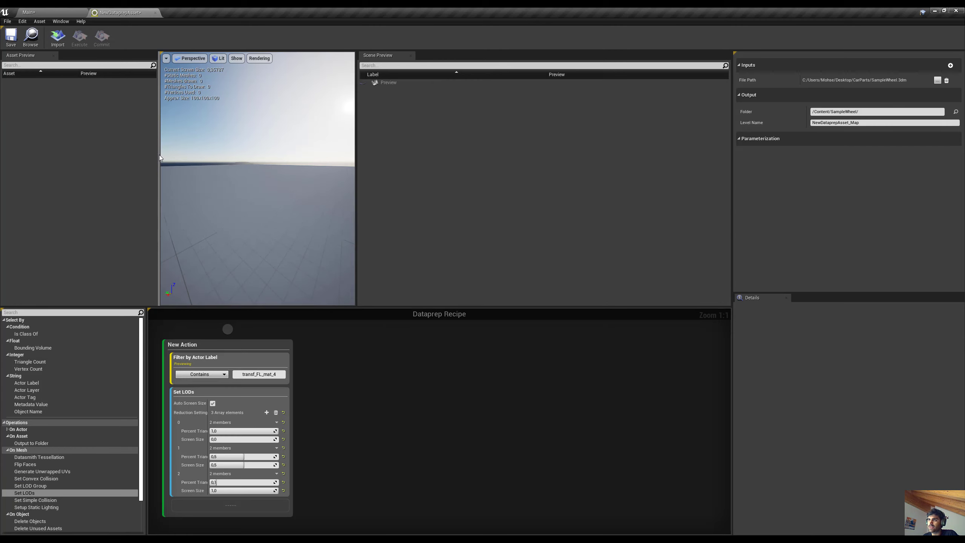
Step: Switch to the Main level, select the wheel's transf_FL_mat_4 actor and open its static mesh in a maximized editor window
left_click(29, 12)
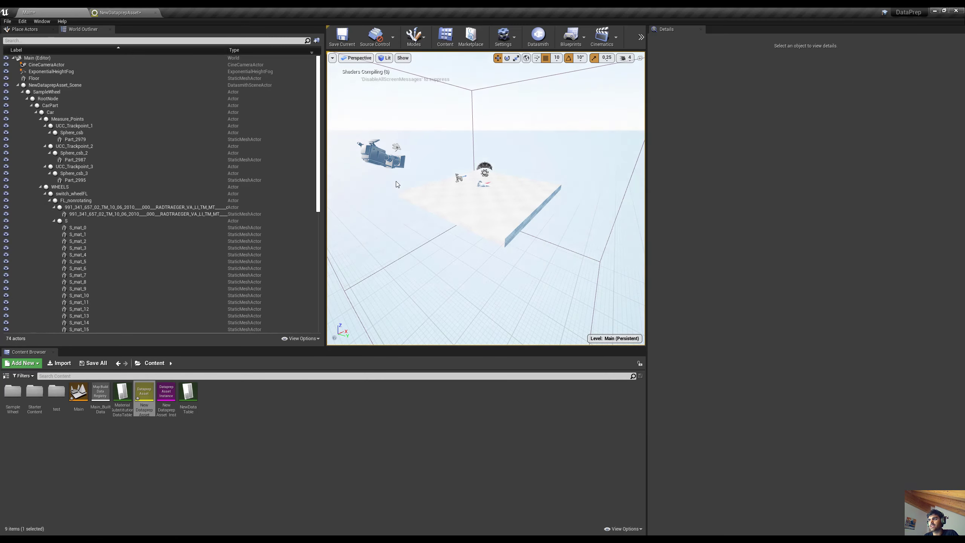
scroll(494, 174, "up", 10)
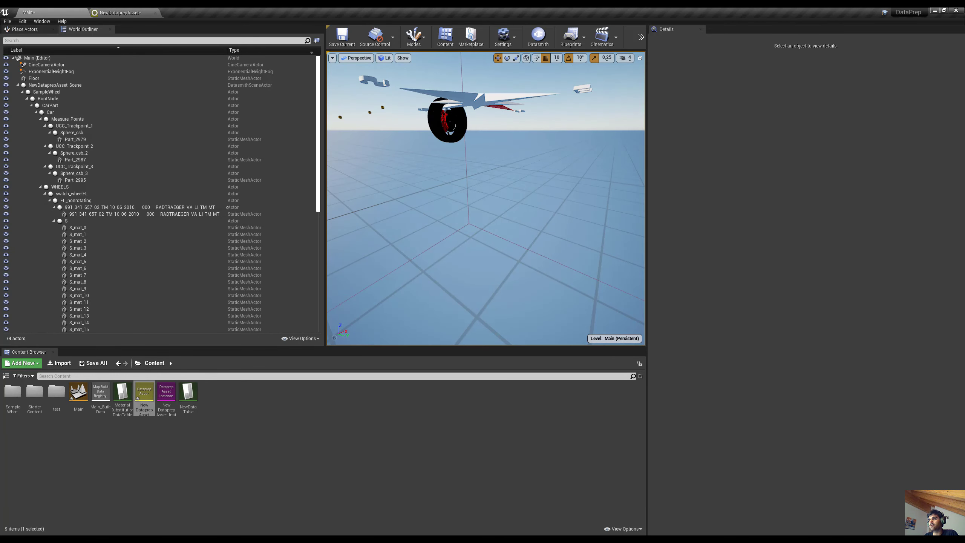
left_click_drag(472, 166, 563, 206, "alt")
right_click_drag(486, 199, 539, 152)
right_click_drag(441, 179, 441, 129)
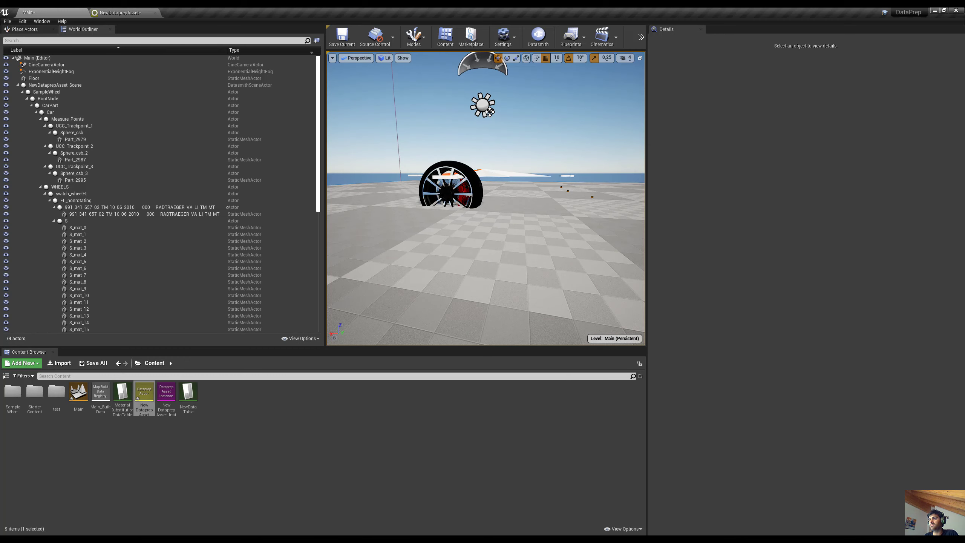
left_click(442, 178)
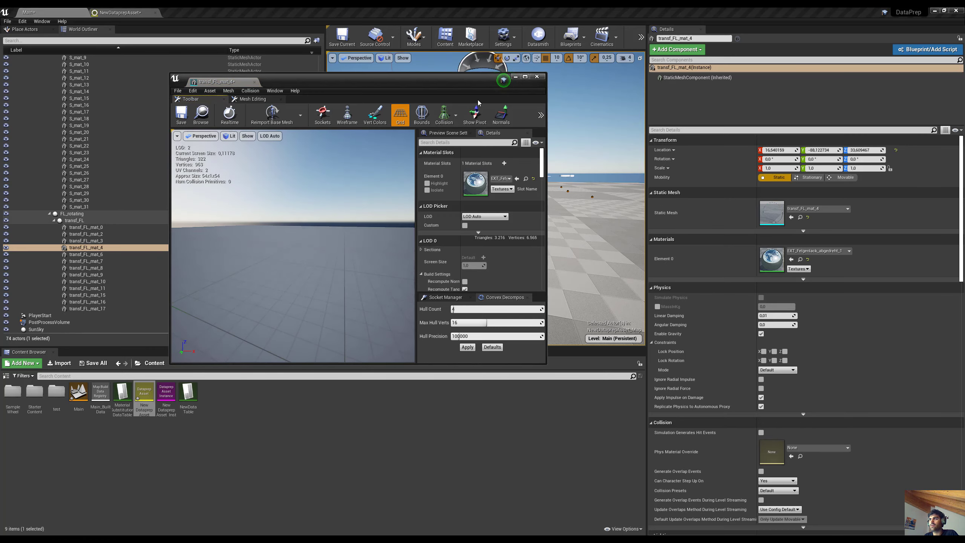
double_click(465, 81)
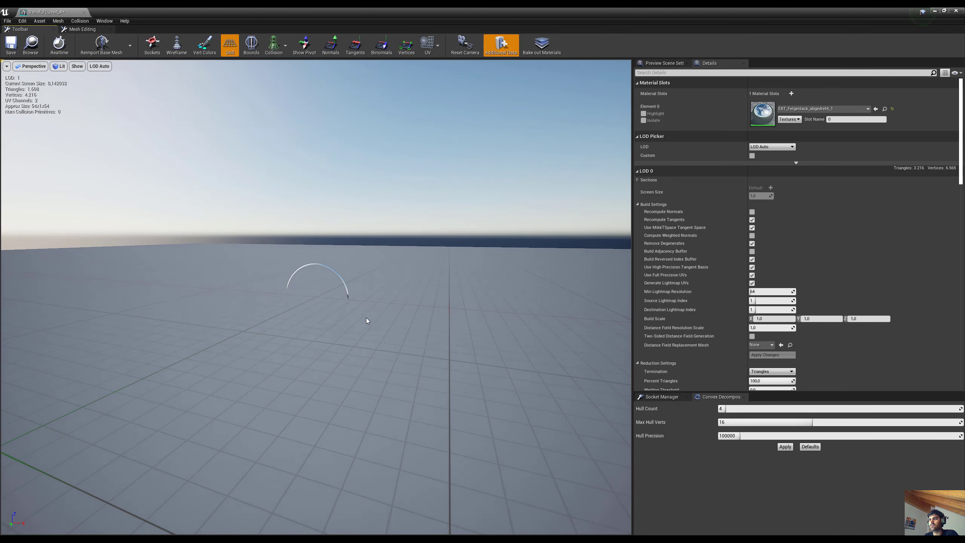
Step: Examine the transf_FL_mat_4 mesh from near and far, previewing LOD 0, LOD 1 and LOD 2 in turn
left_click_drag(354, 298, 532, 266, "alt")
scroll(340, 287, "up", 10)
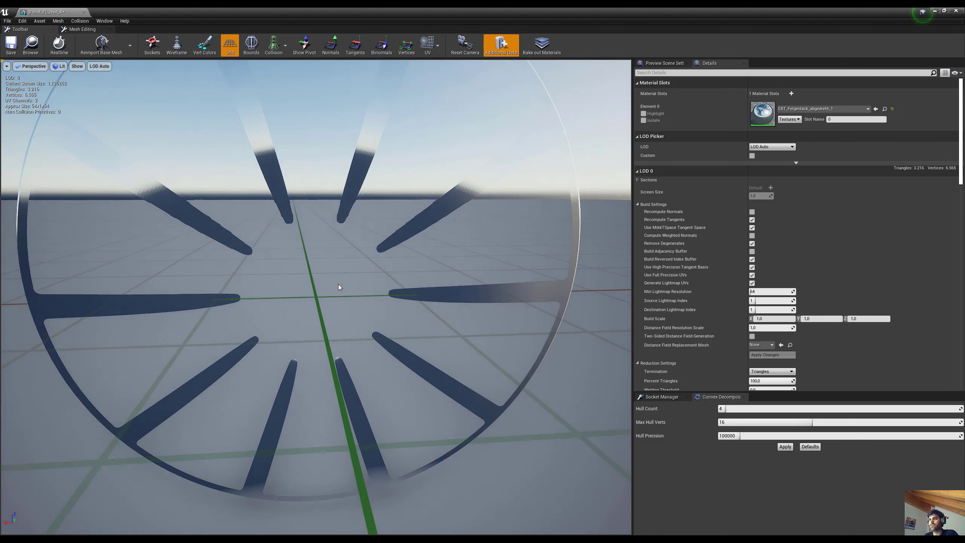
scroll(339, 287, "down", 10)
left_click_drag(339, 287, 369, 270, "alt")
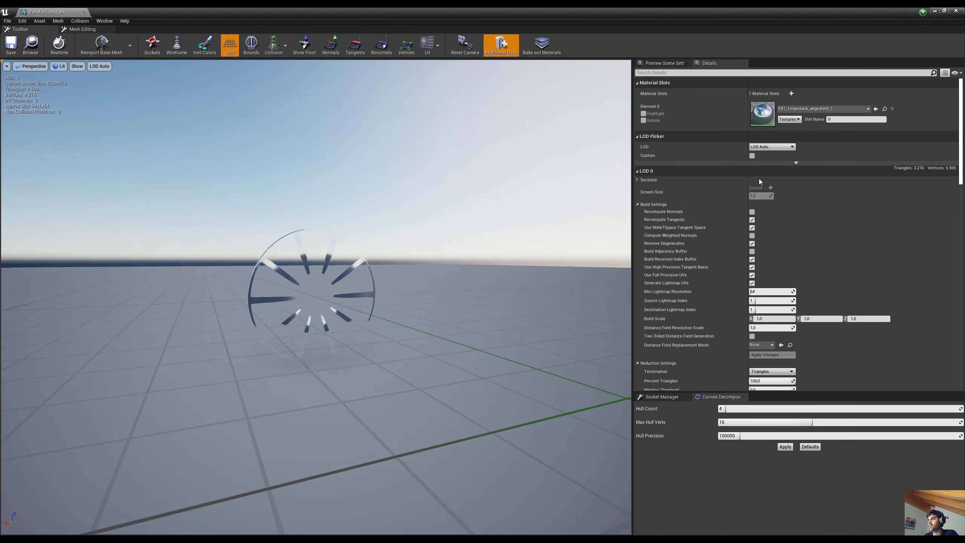
left_click(776, 147)
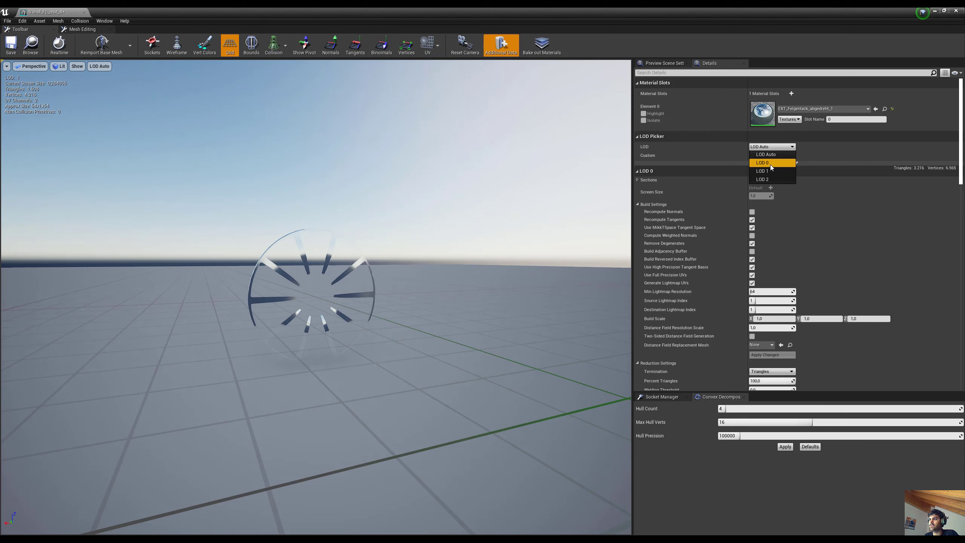
left_click(770, 165)
left_click(778, 148)
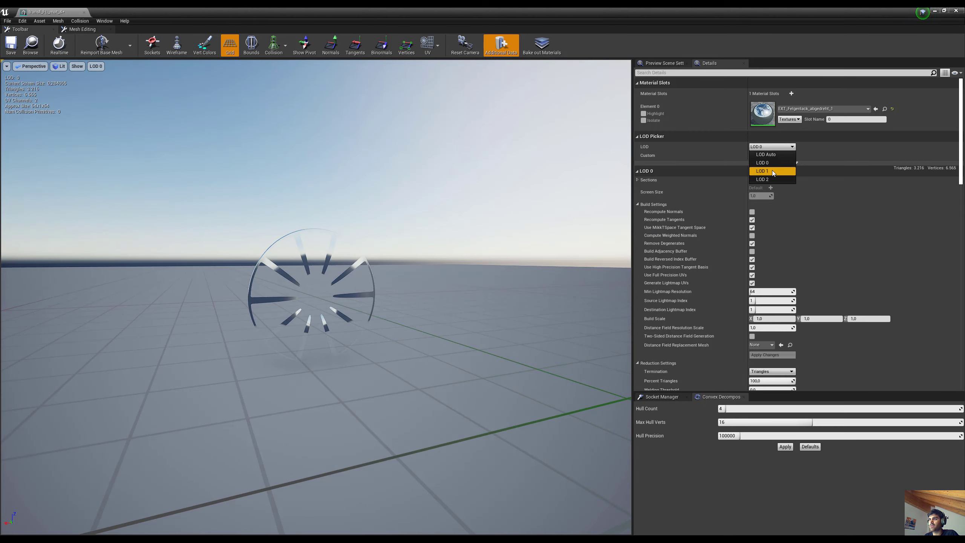
left_click(772, 171)
left_click(773, 148)
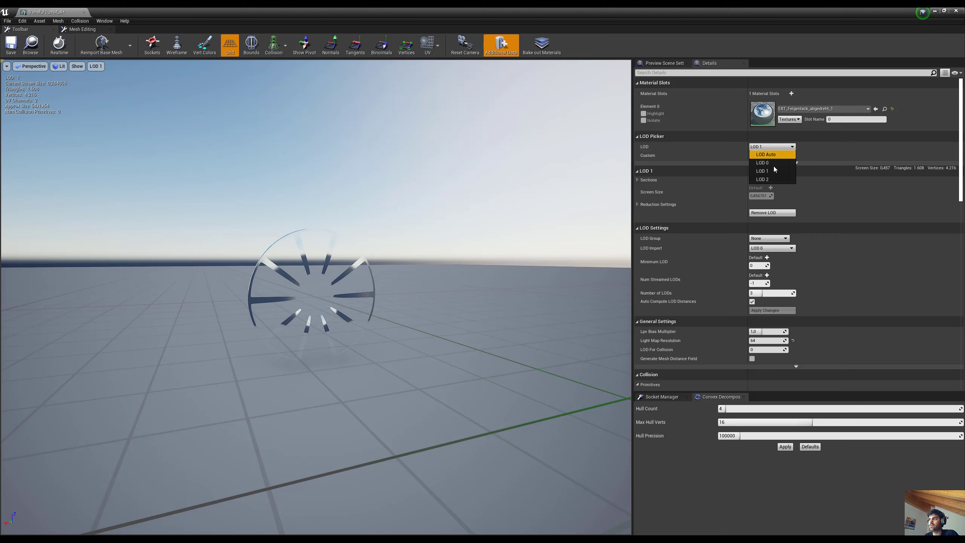
left_click(772, 179)
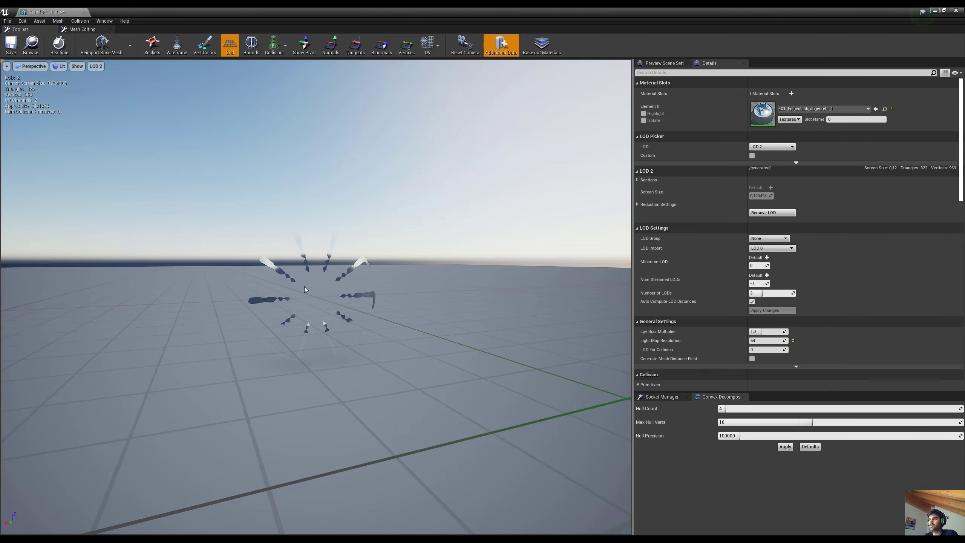
scroll(306, 286, "up", 5)
scroll(308, 285, "down", 5)
left_click(785, 147)
left_click(723, 48)
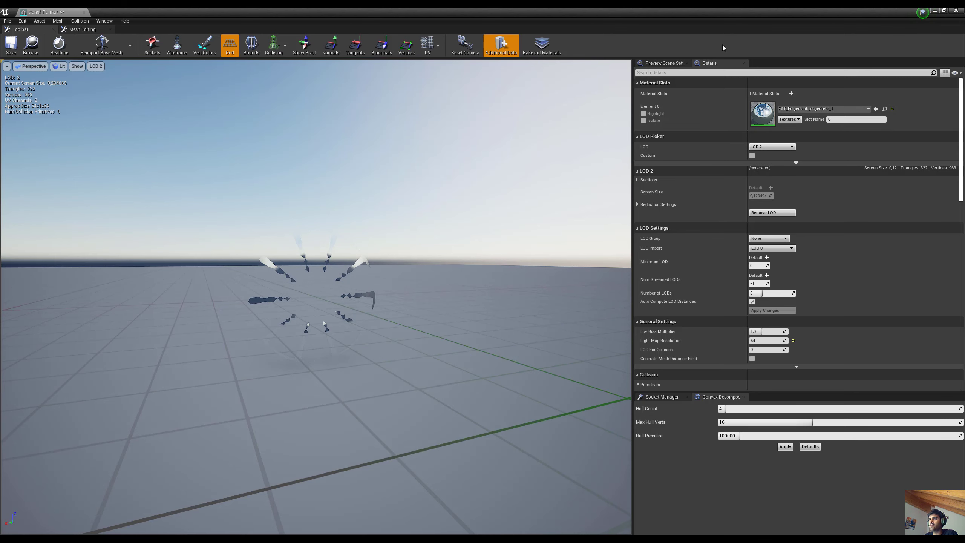
Step: Turn on wireframe display and compare the mesh topology at LOD 1 and LOD 0
left_click(177, 45)
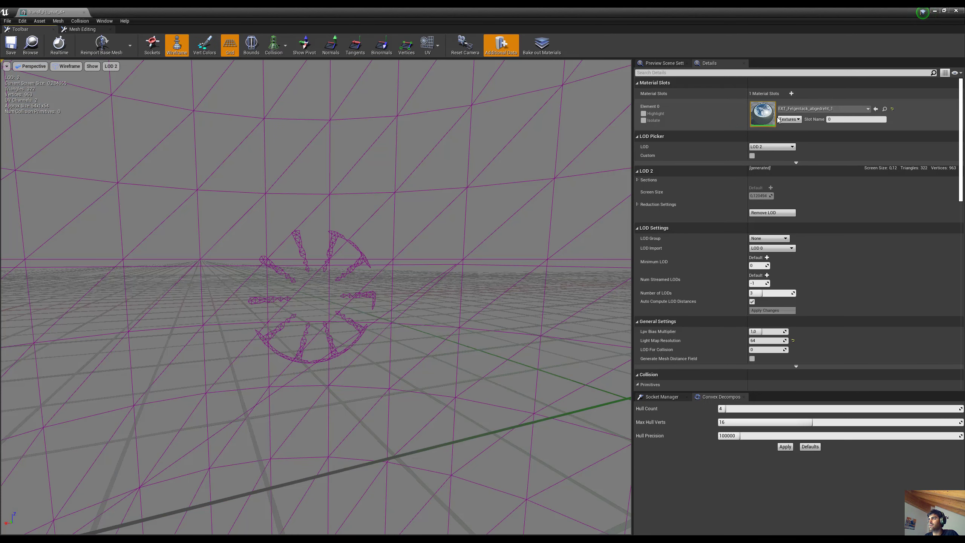
left_click(773, 147)
left_click(767, 172)
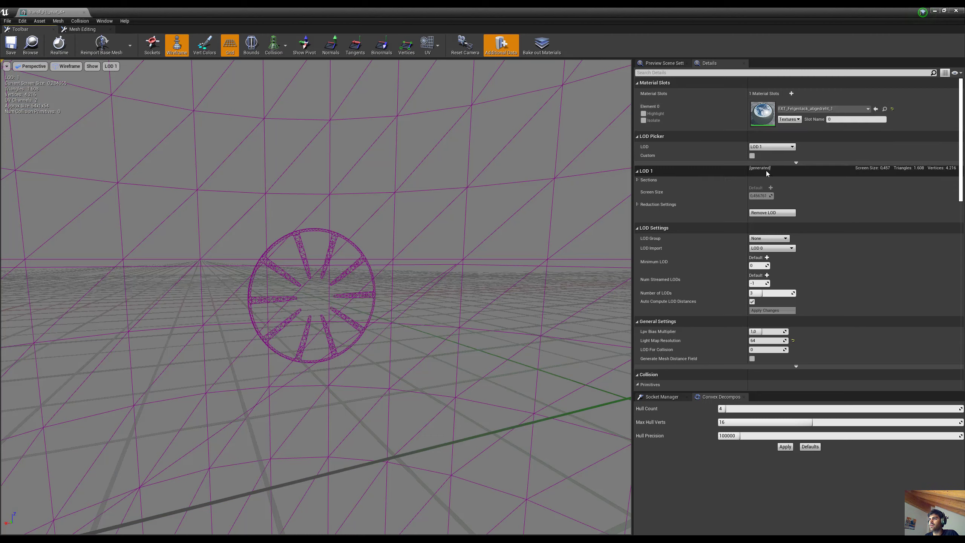
left_click(771, 163)
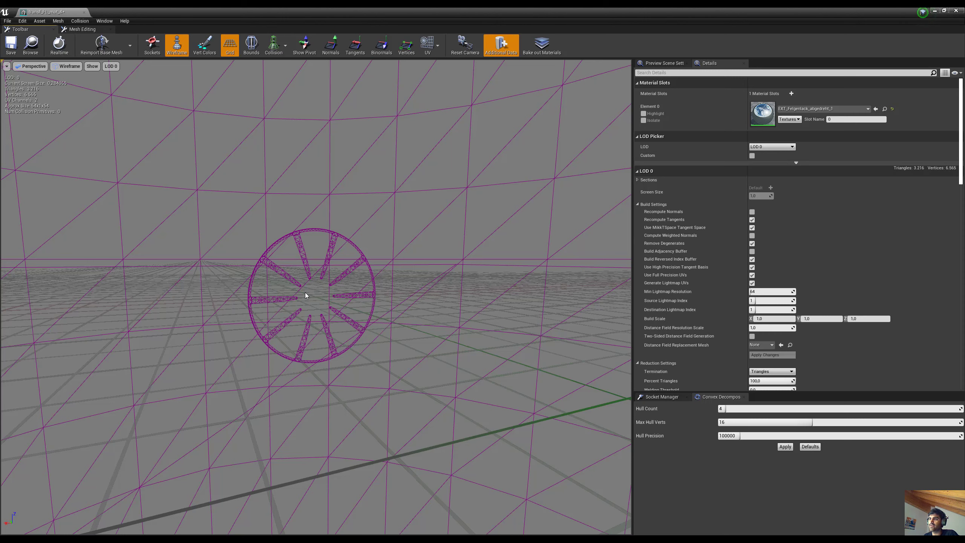
scroll(304, 293, "up", 5)
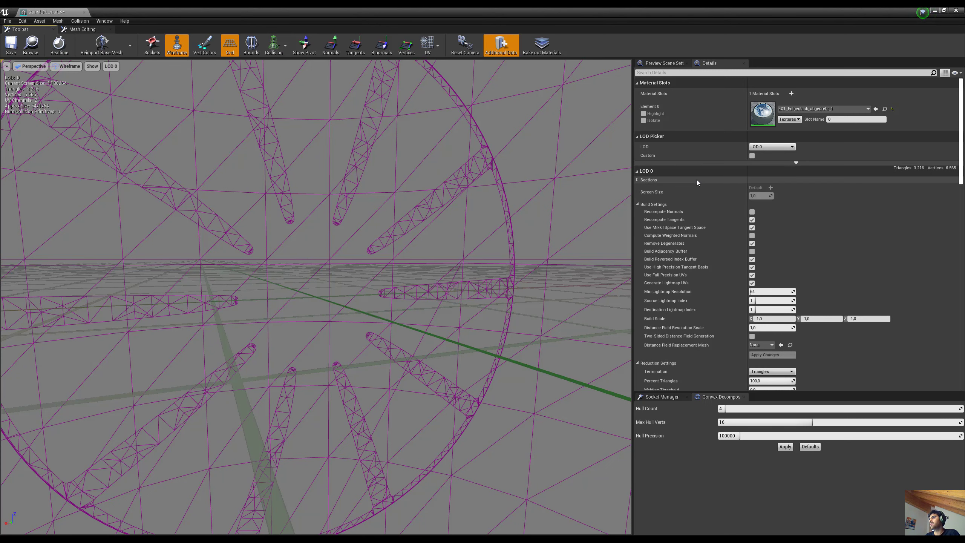
Step: Check the advanced LOD Picker options and set the previewed LOD back to LOD Auto
left_click(783, 147)
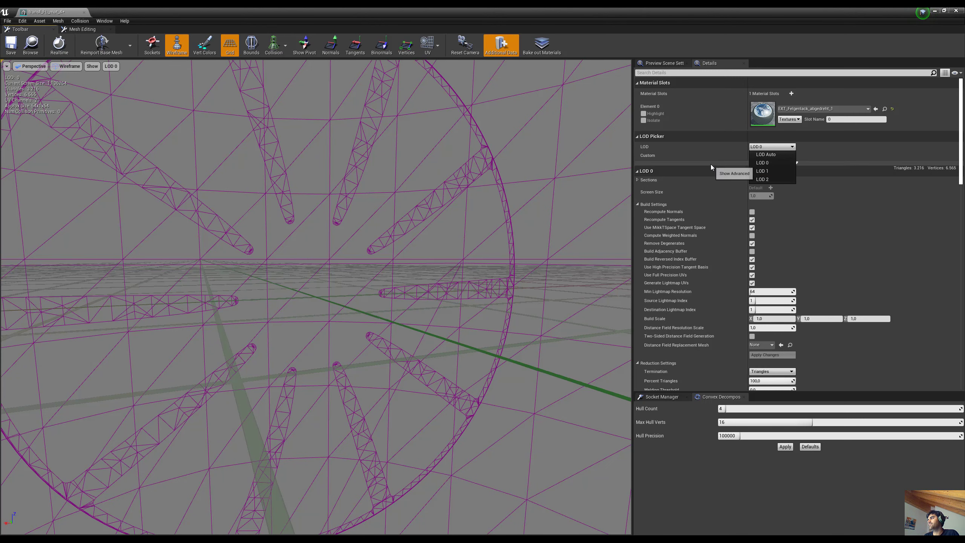
left_click(752, 156)
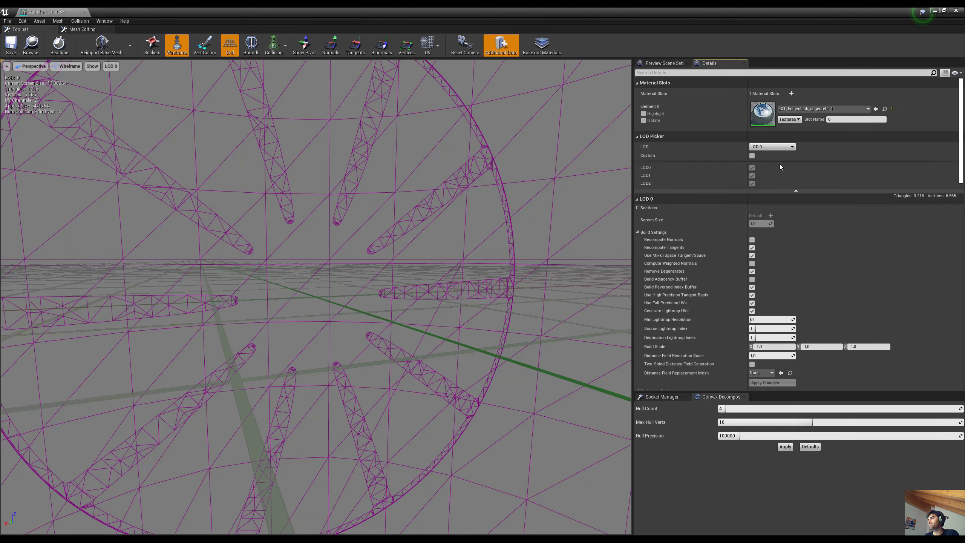
left_click(752, 156)
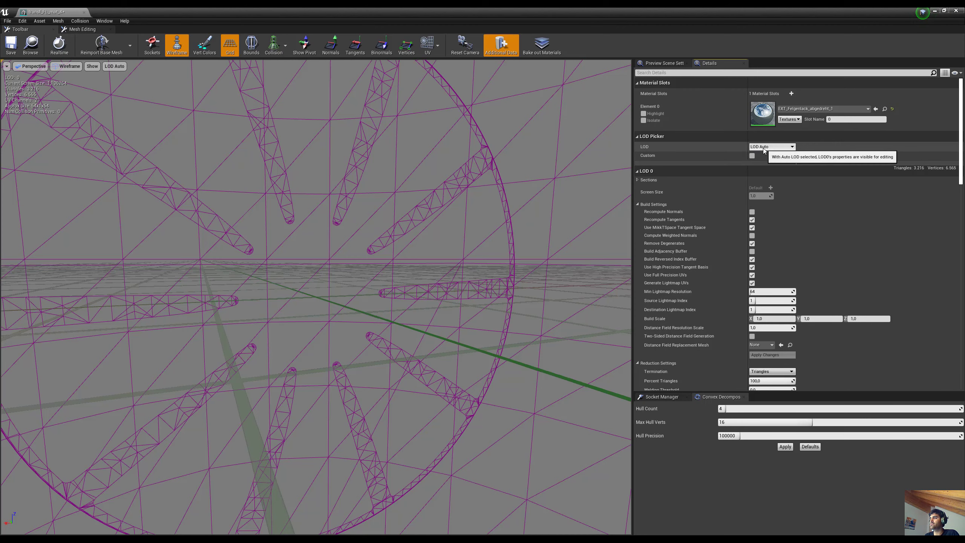
Step: Examine how the wireframe mesh switches between LODs automatically at near and far viewing distances
scroll(258, 213, "down", 8)
scroll(283, 229, "up", 3)
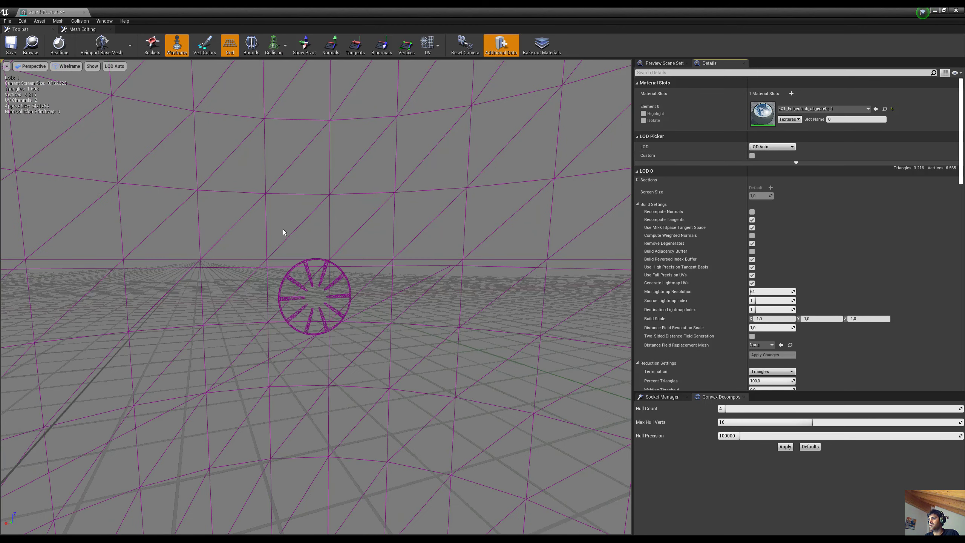
scroll(283, 232, "up", 2)
scroll(283, 232, "down", 5)
scroll(282, 232, "up", 10)
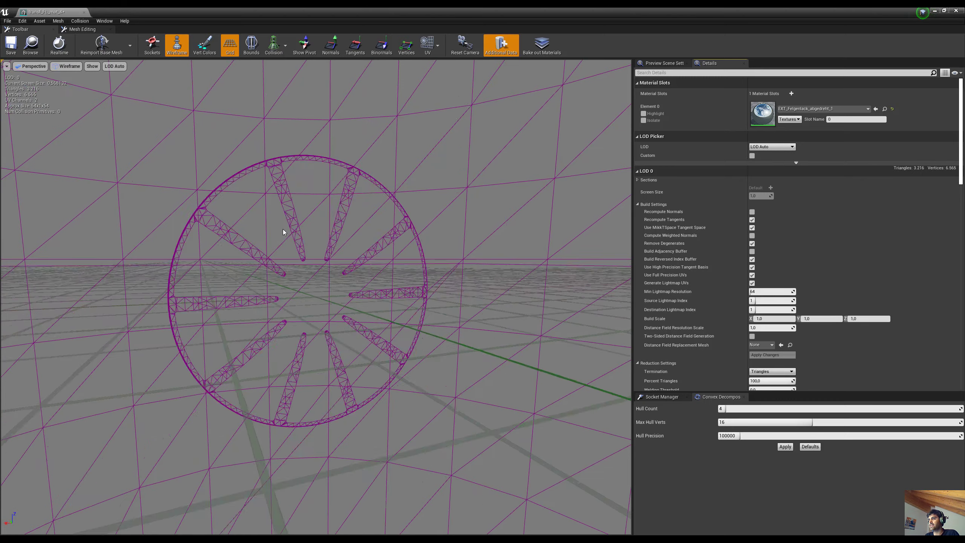
scroll(283, 230, "down", 10)
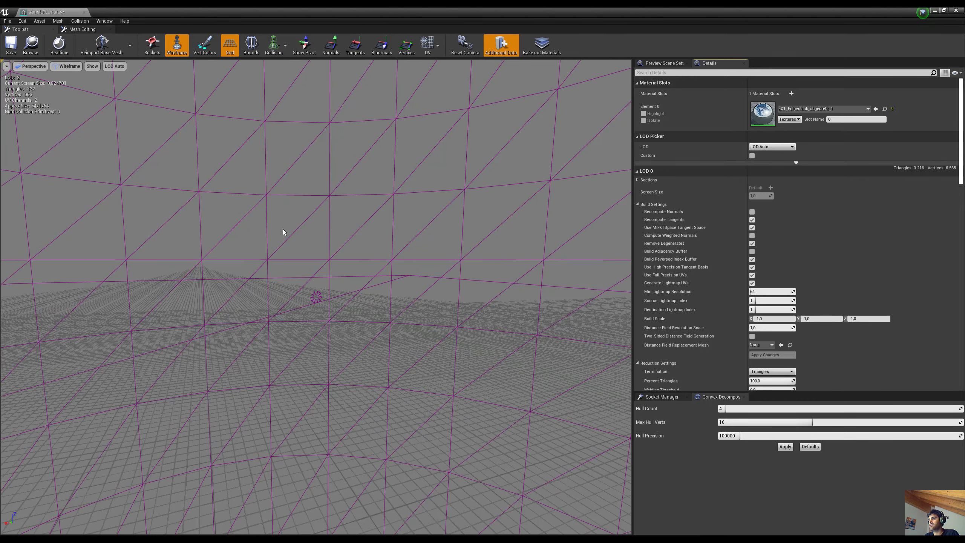
scroll(283, 228, "down", 3)
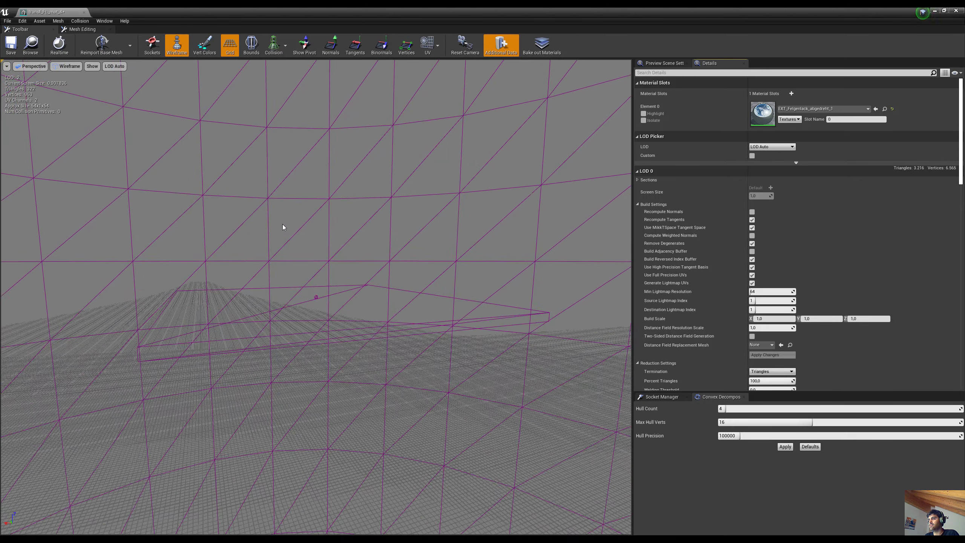
scroll(283, 227, "up", 10)
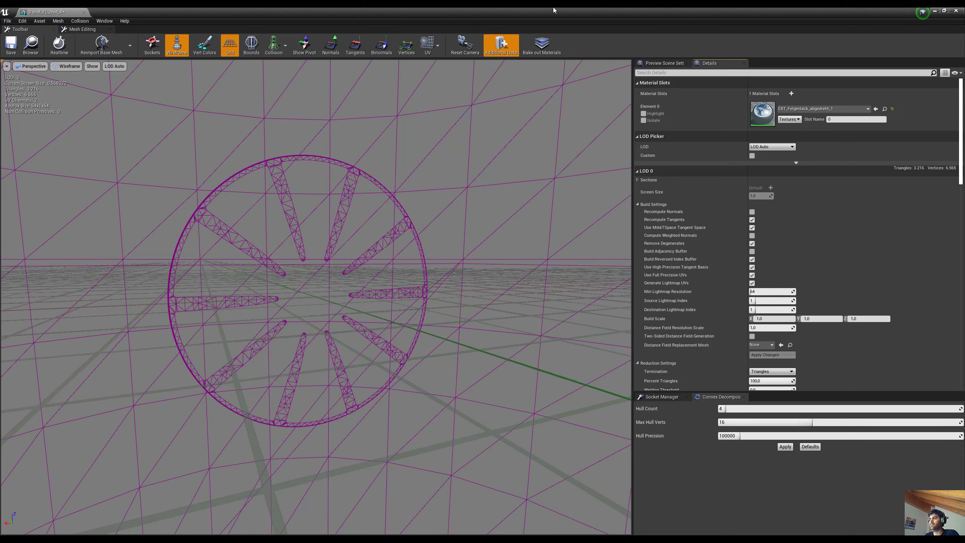
Step: In the Dataprep recipe, replace the Set LODs operation with Set Simple Collision and check the available shape types
key("alt+Tab")
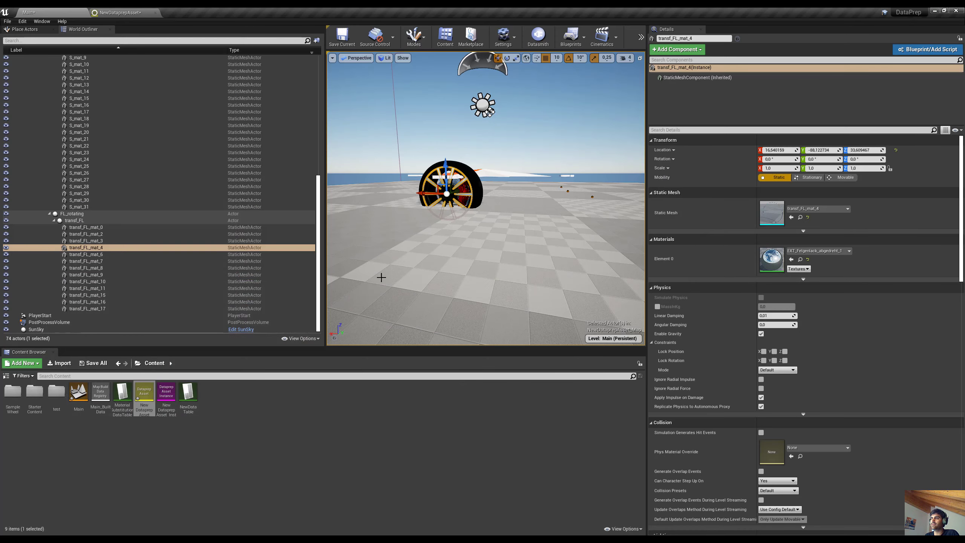
double_click(143, 394)
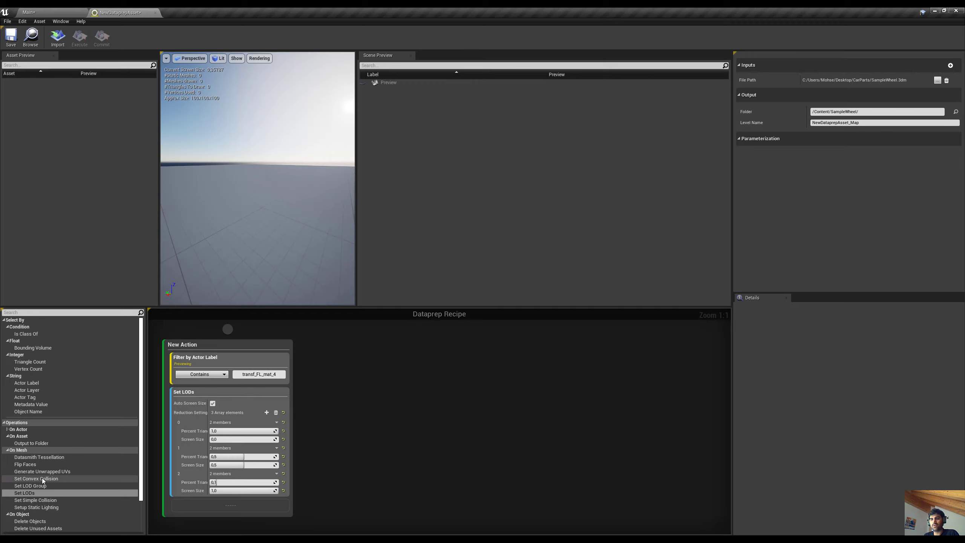
scroll(46, 479, "down", 2)
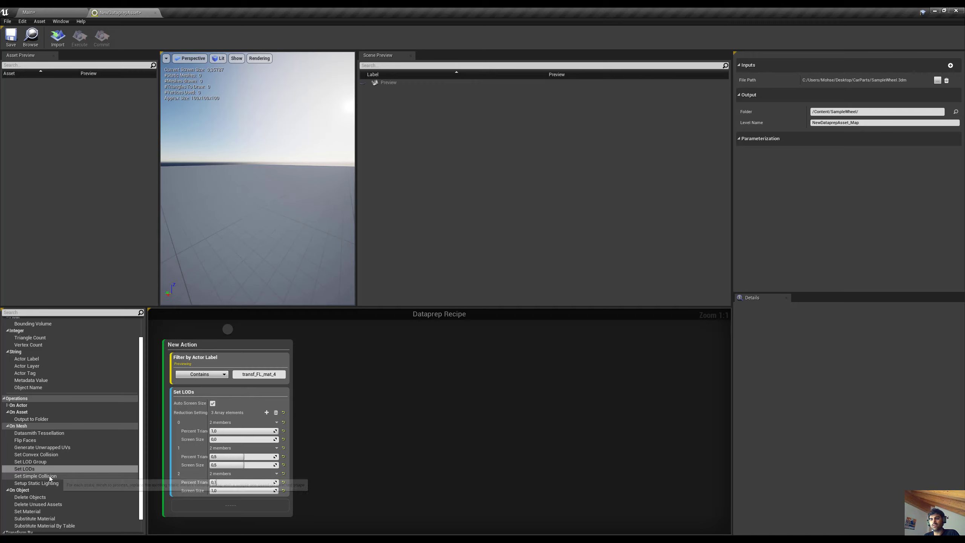
left_click_drag(37, 476, 215, 502)
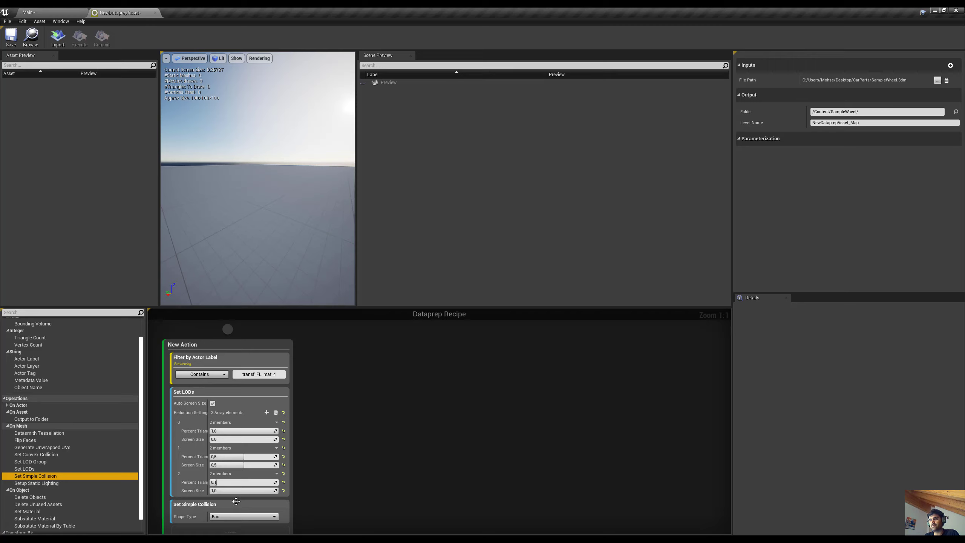
left_click(249, 394)
key("Delete")
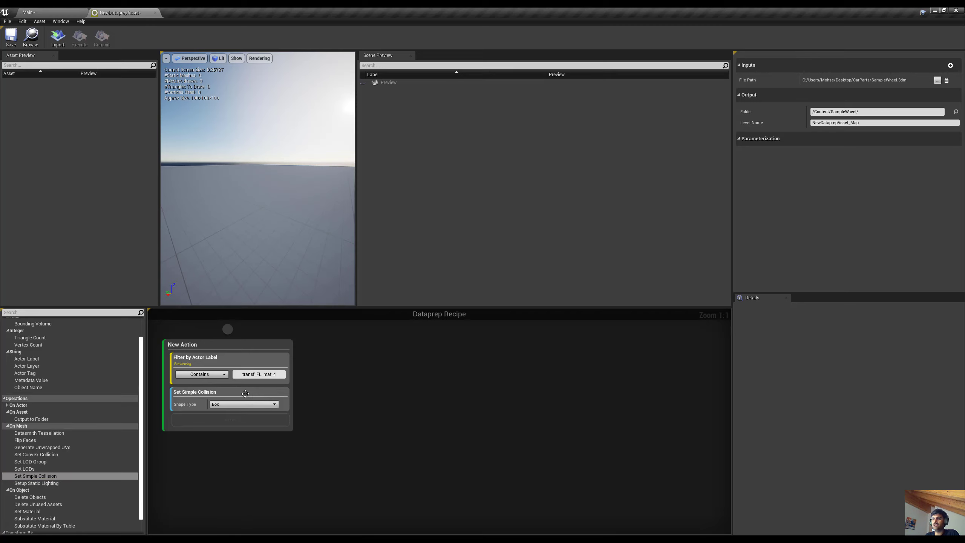
left_click(238, 405)
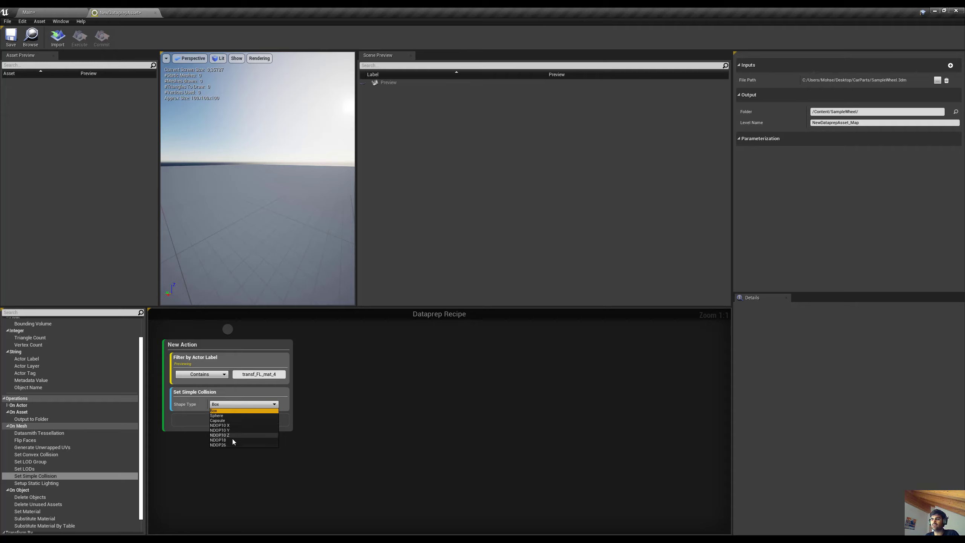
left_click(307, 471)
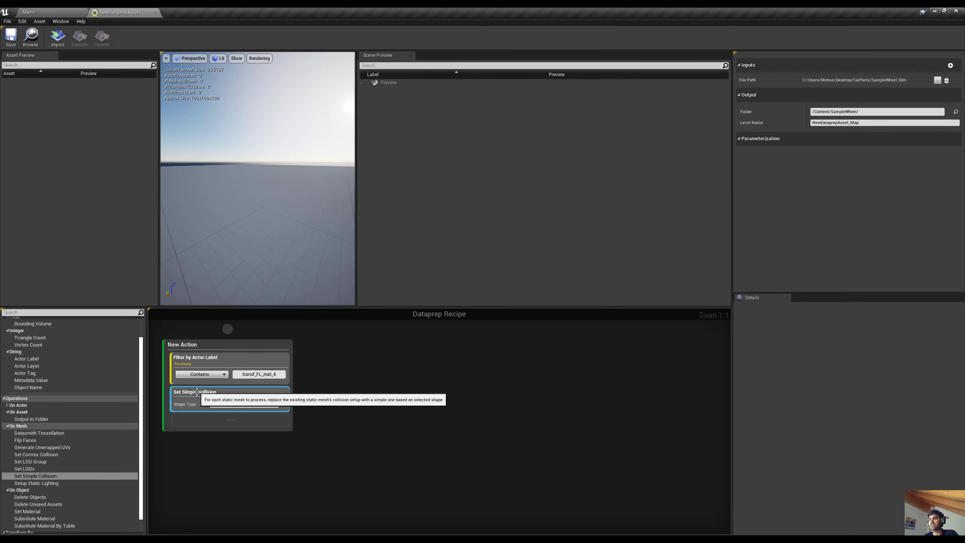
Step: Open the transf_FL_mat_4 static mesh from the main level and add a sphere simplified collision
left_click(68, 12)
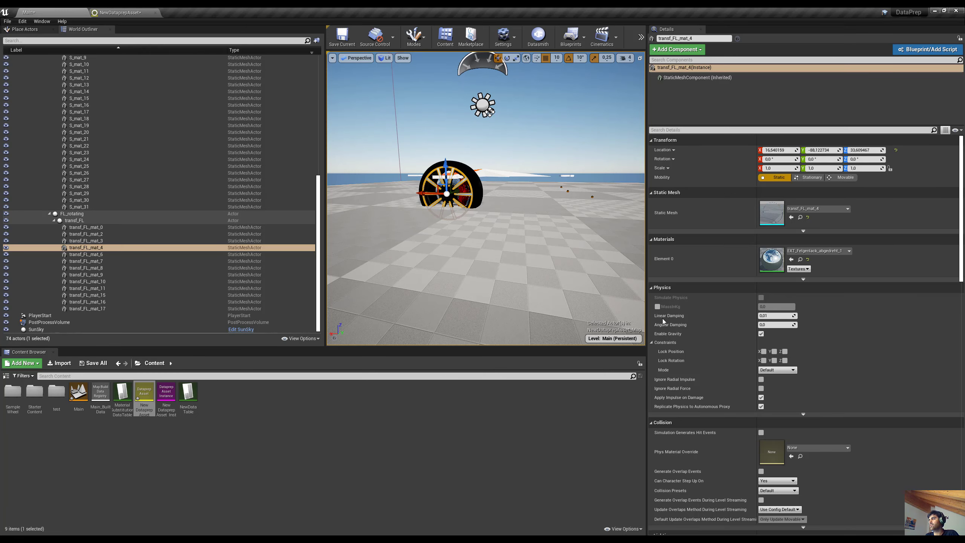
double_click(771, 213)
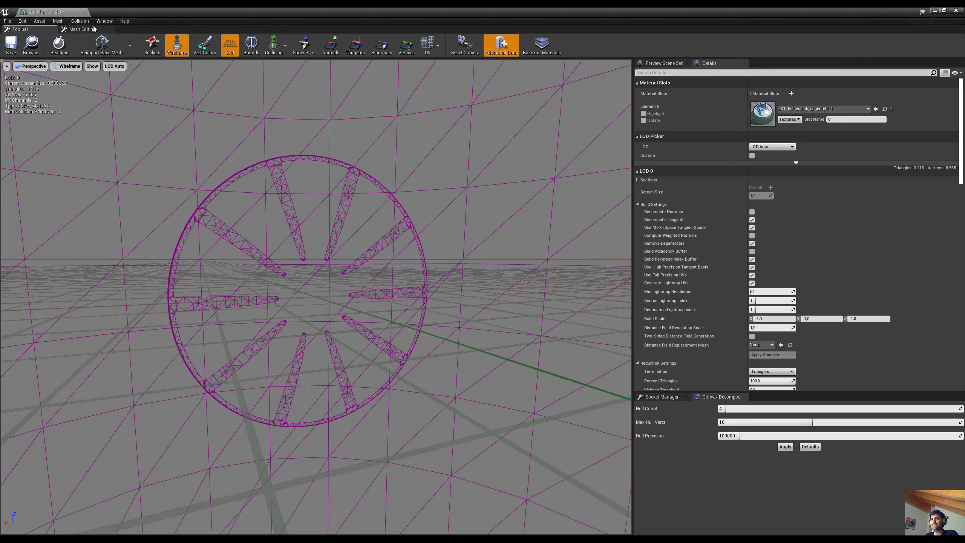
left_click(78, 21)
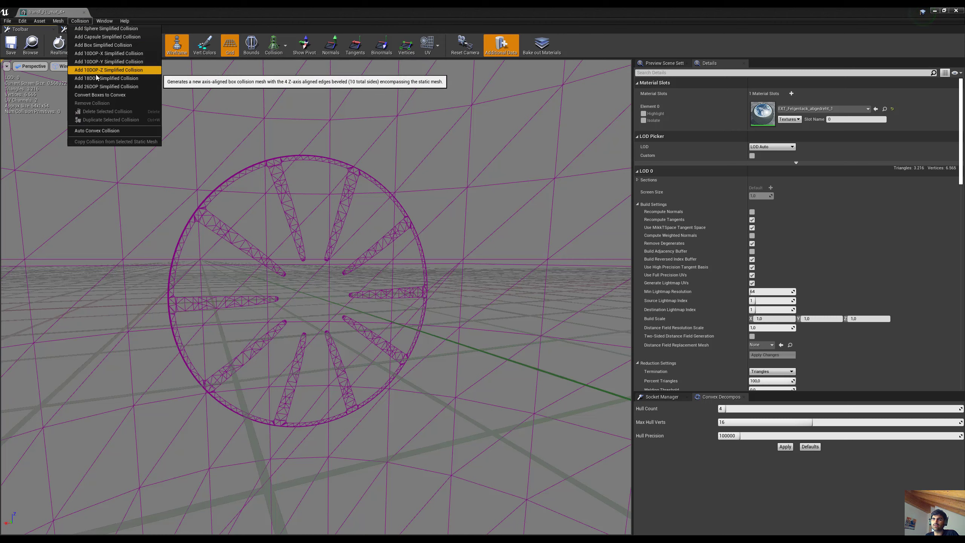
left_click(110, 36)
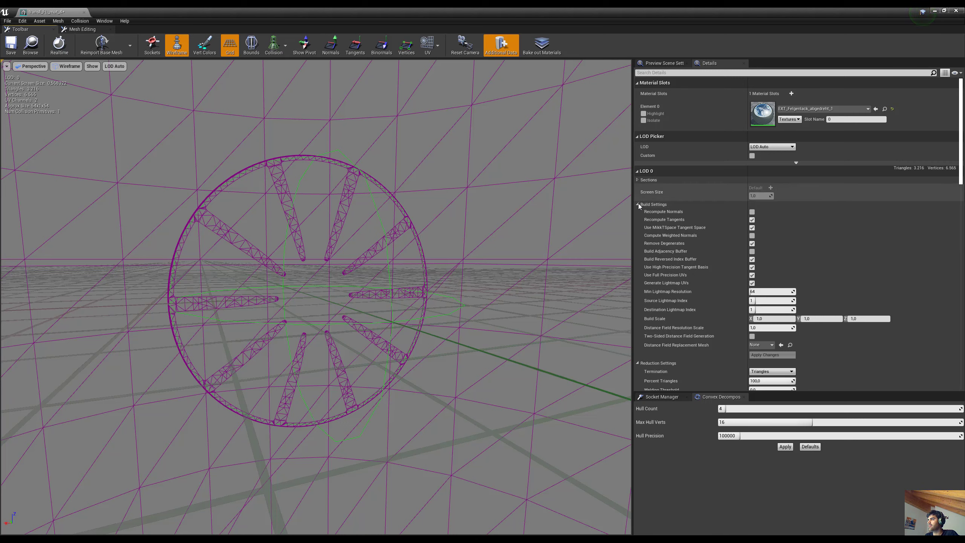
Step: Look through the mesh's detail settings and inspect the sphere entry under the collision primitives
scroll(689, 242, "down", 7)
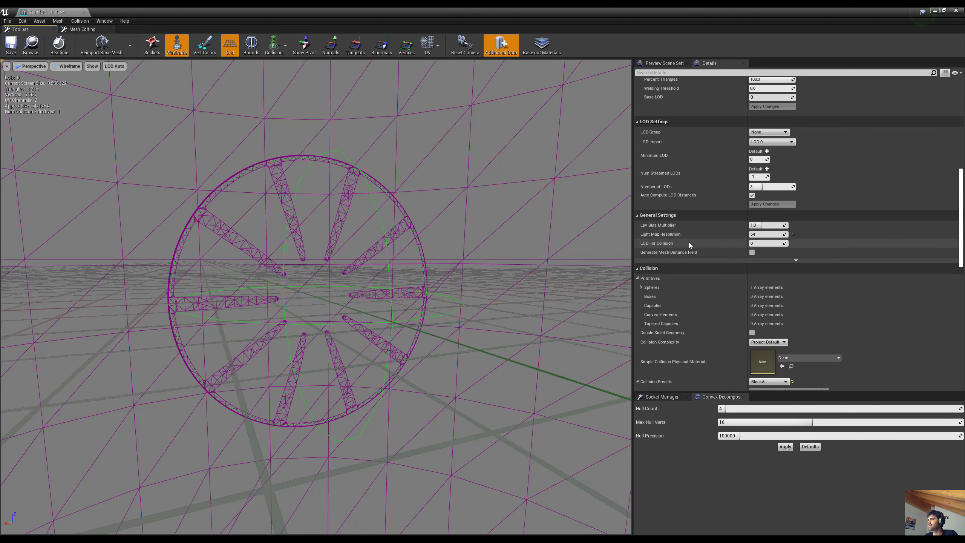
scroll(689, 242, "up", 7)
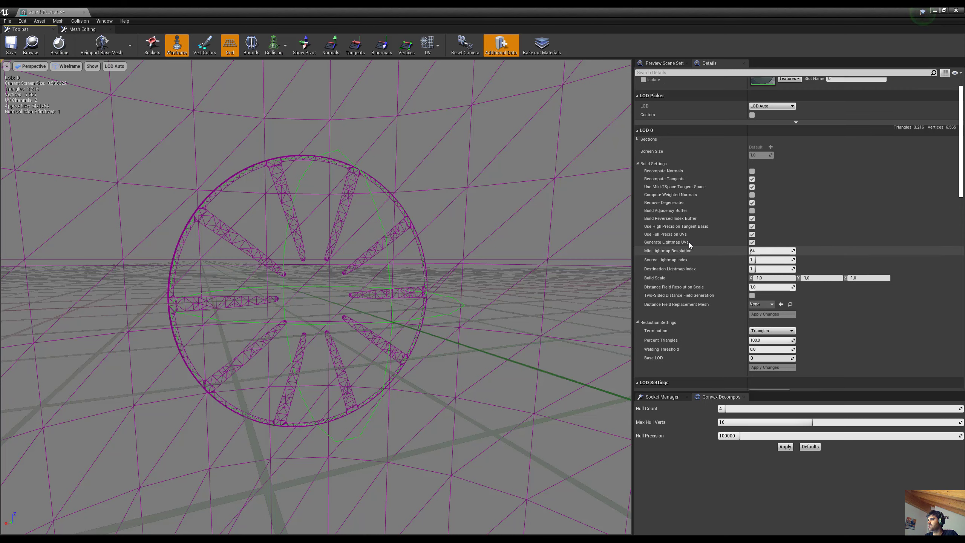
scroll(690, 242, "down", 7)
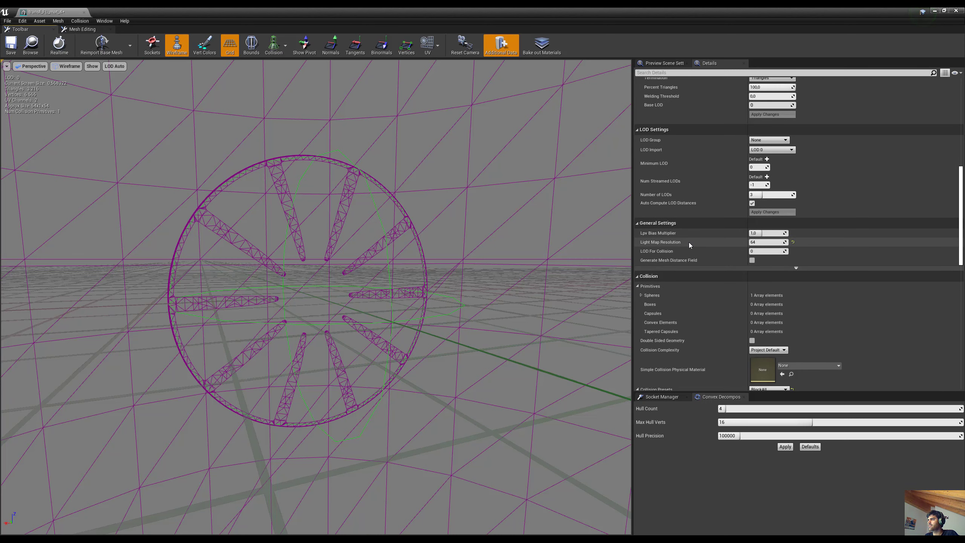
scroll(689, 242, "down", 3)
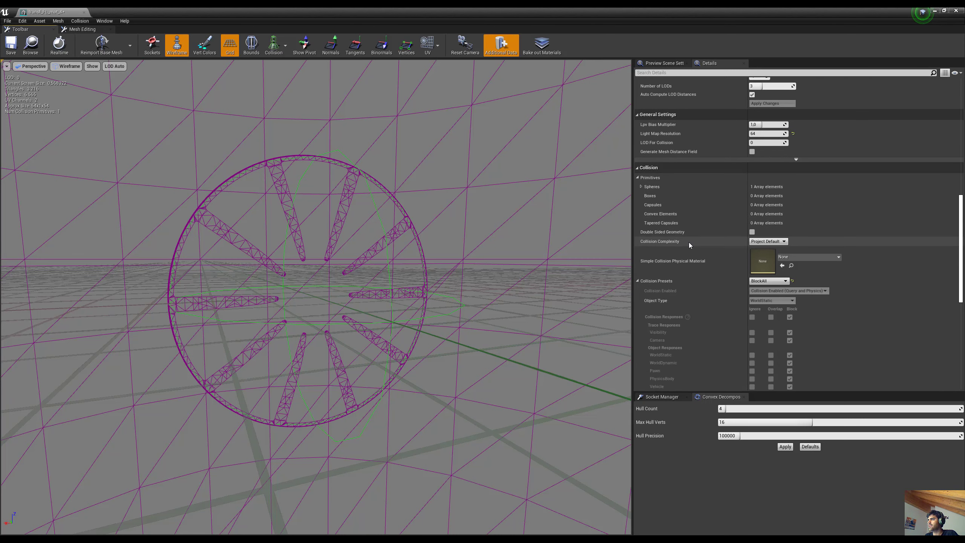
left_click(641, 186)
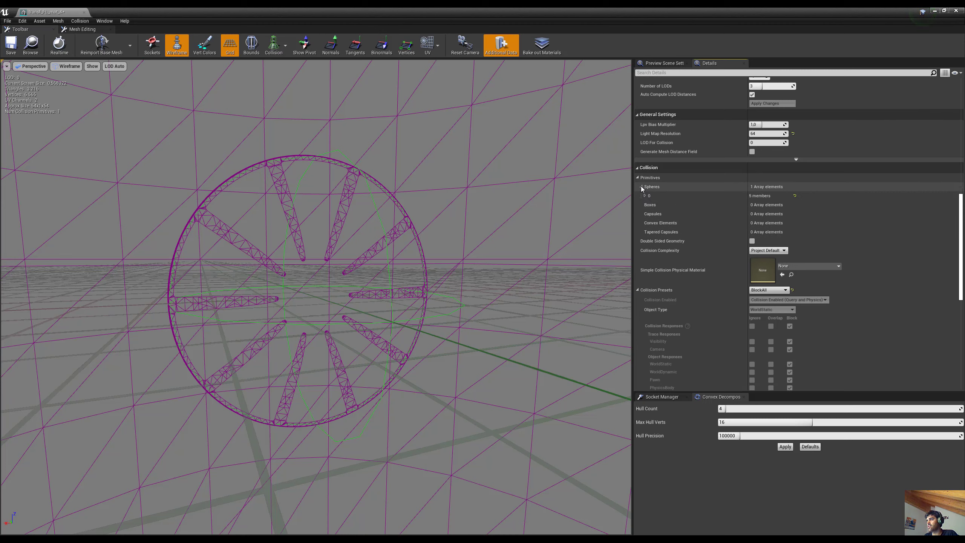
left_click(641, 187)
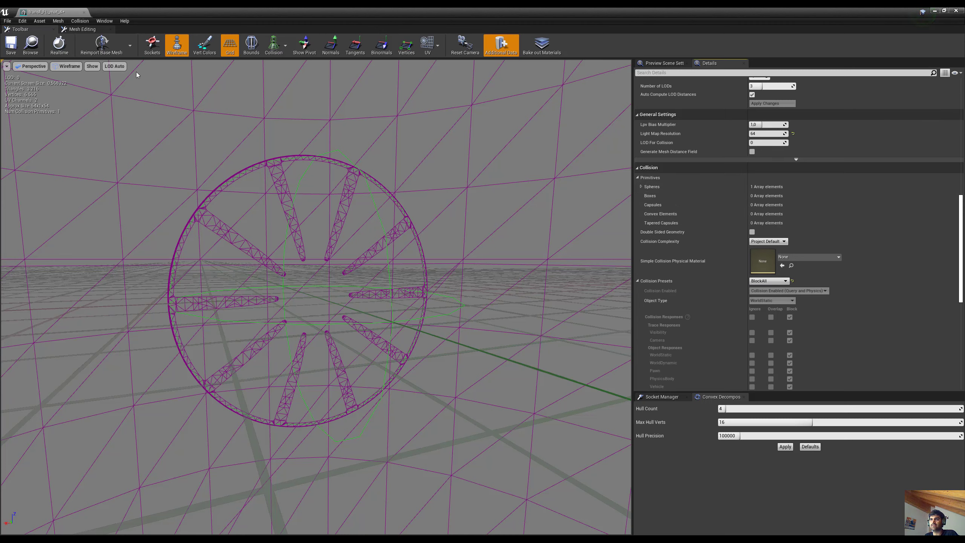
Step: Add a 10DOP-X simplified collision to the wheel mesh and view its shape from another angle
left_click(80, 21)
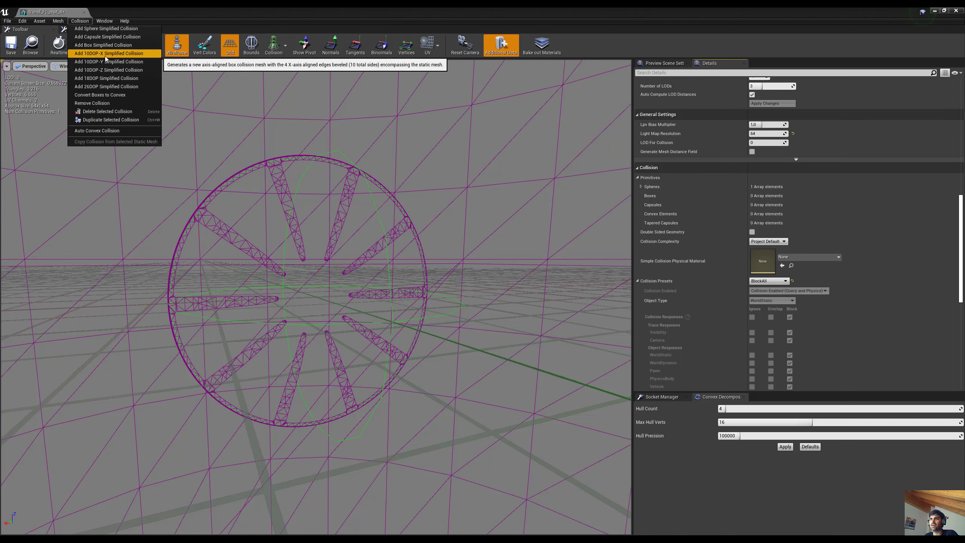
left_click(105, 55)
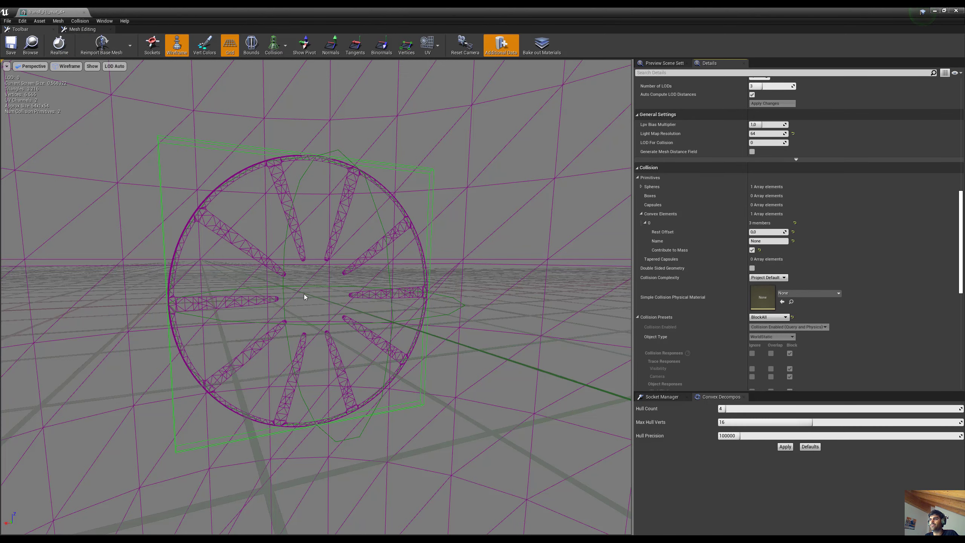
left_click_drag(304, 295, 202, 107)
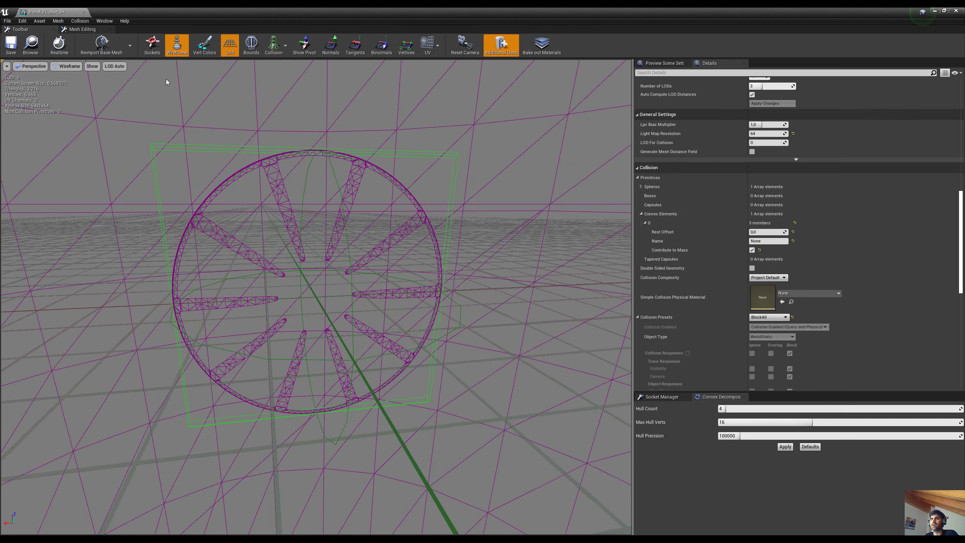
Step: Add a 26DOP simplified collision to the wheel mesh and compare it with the existing collision shapes
left_click(80, 21)
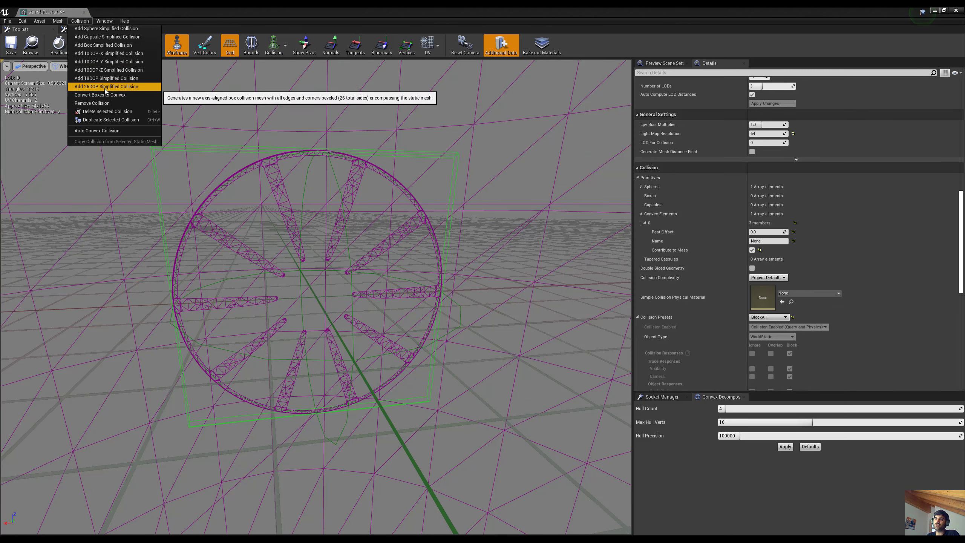
left_click(104, 88)
left_click_drag(319, 254, 379, 265)
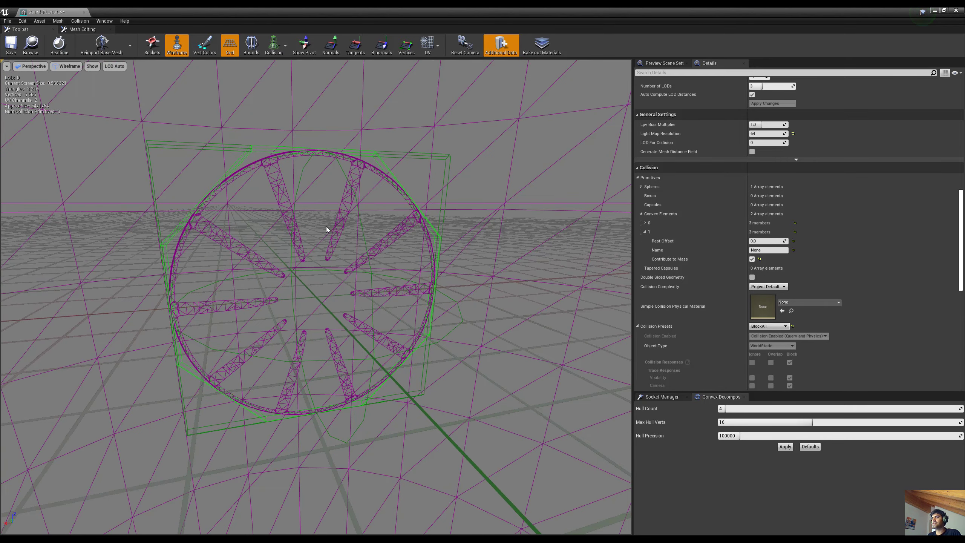
left_click(80, 21)
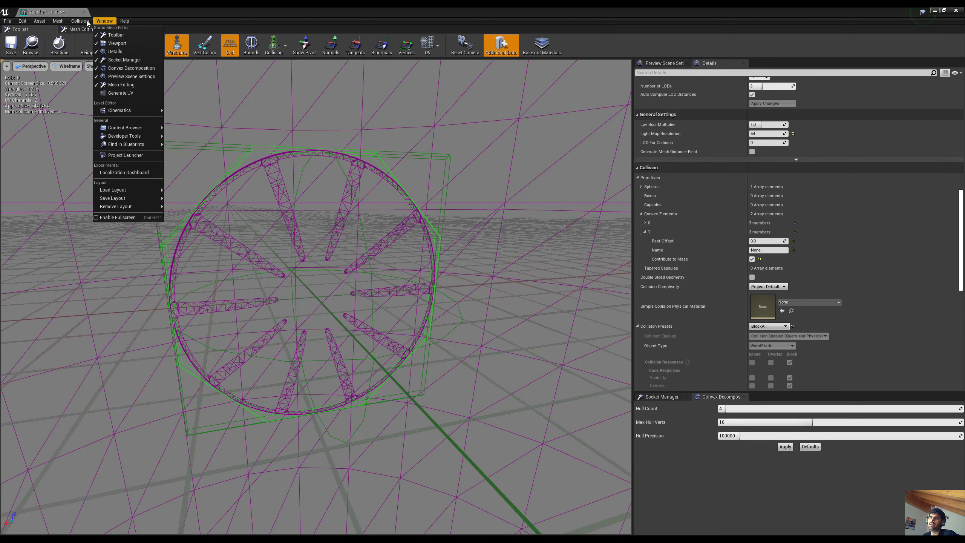
key("Escape")
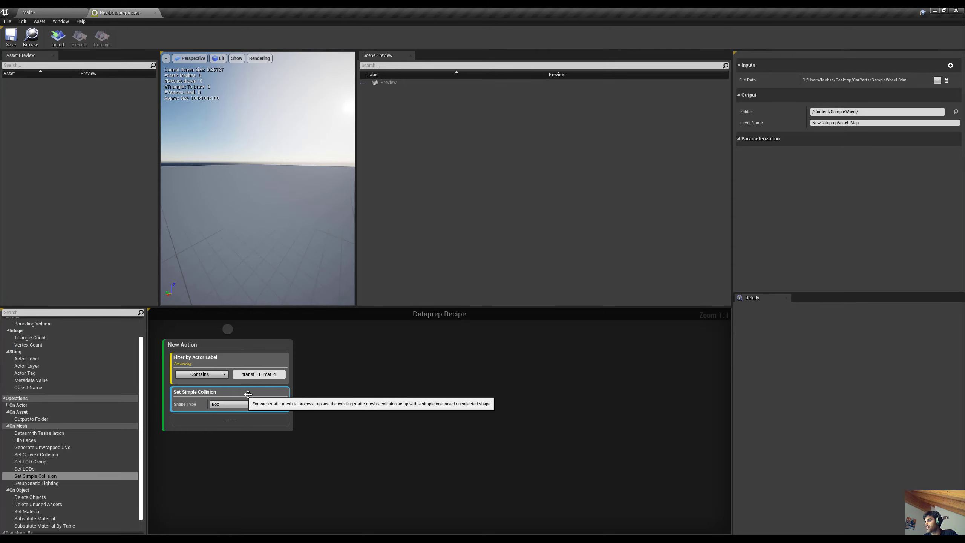
Step: Return to the Dataprep recipe and replace the Set Simple Collision operation with Setup Static Lighting
left_click(234, 404)
left_click(242, 395)
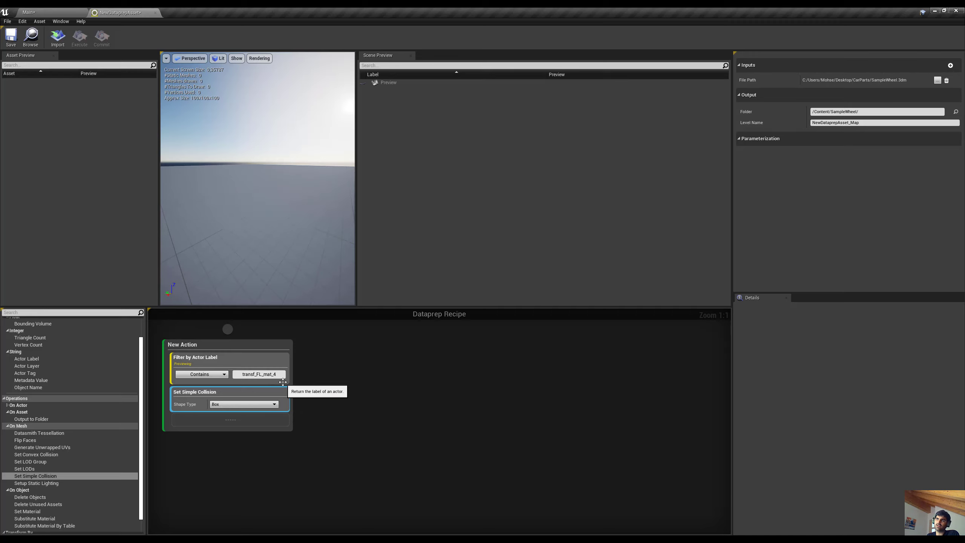
key("Delete")
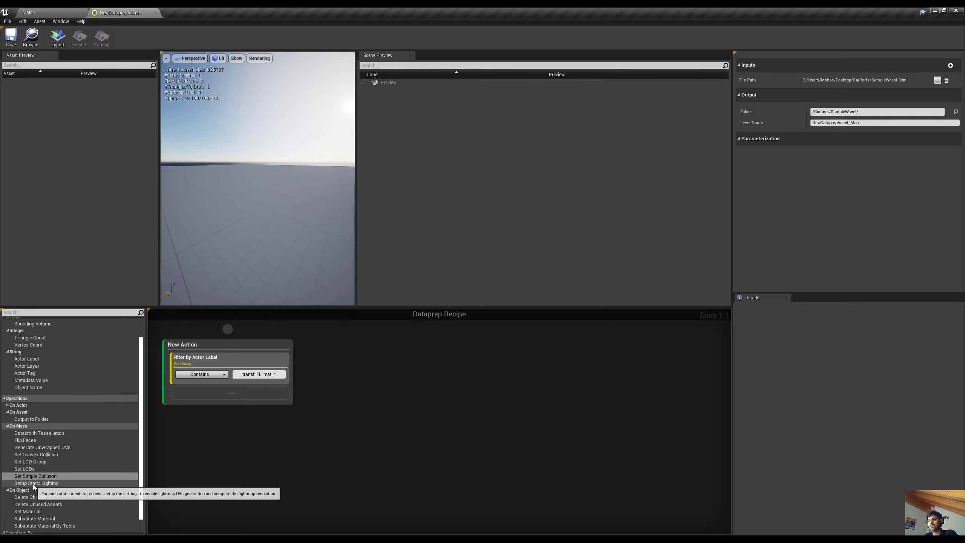
left_click_drag(41, 486, 232, 405)
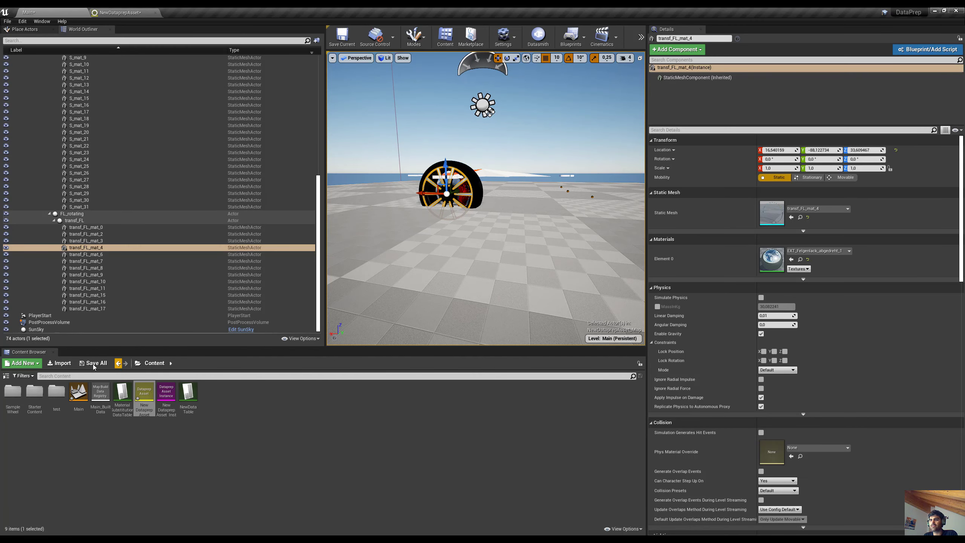
Step: Bring up the FBX import options for CarPart_SampleWheel.fbx, review the mesh, transform, miscellaneous and material settings, and close them without importing
left_click(59, 363)
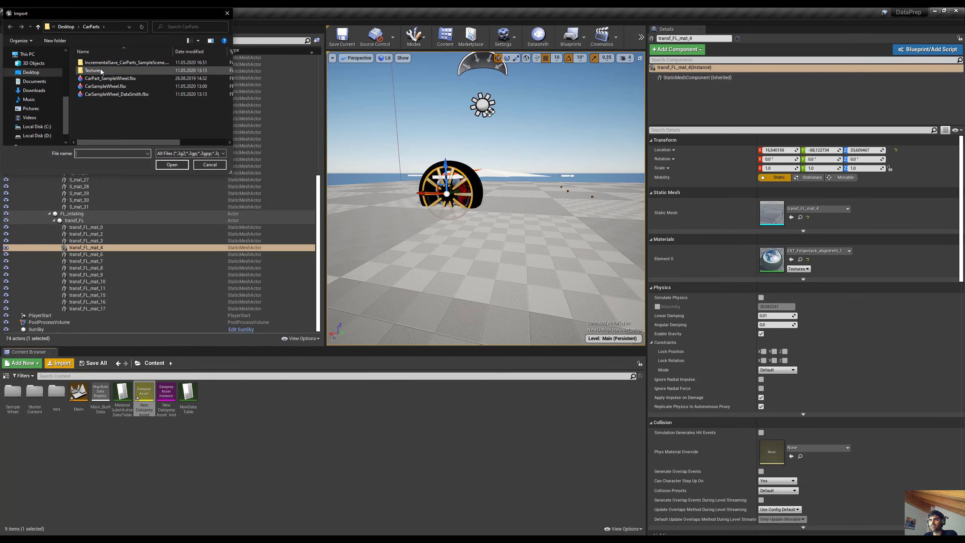
left_click(119, 86)
left_click(172, 165)
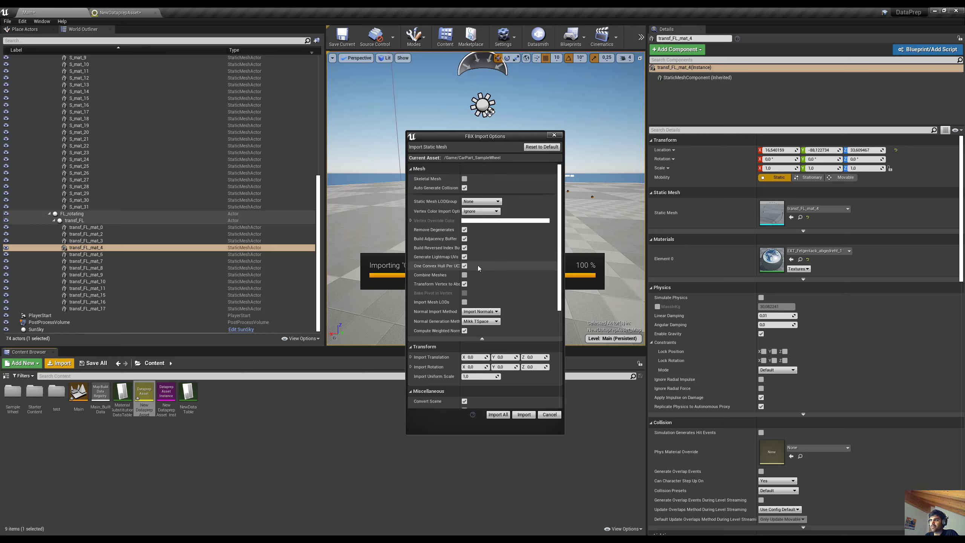
scroll(478, 266, "down", 6)
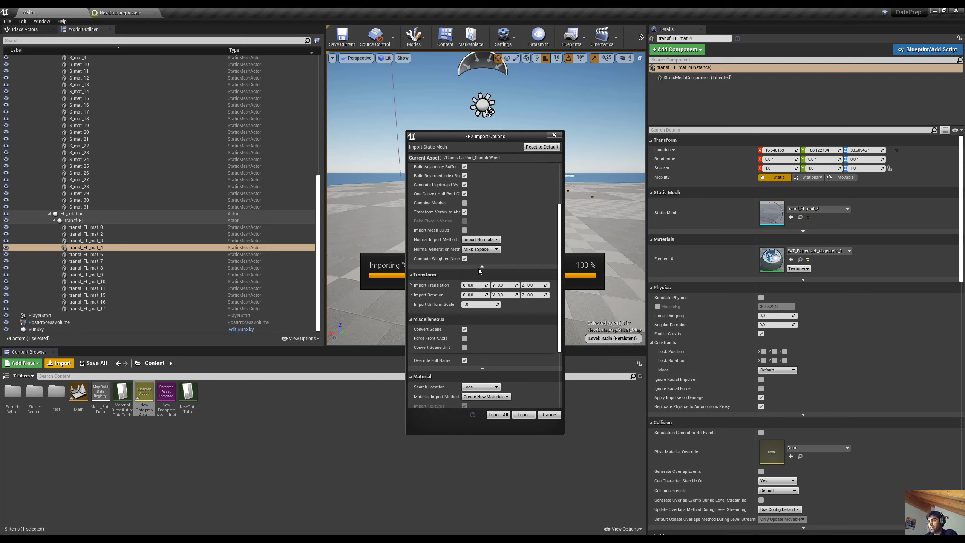
scroll(480, 233, "up", 6)
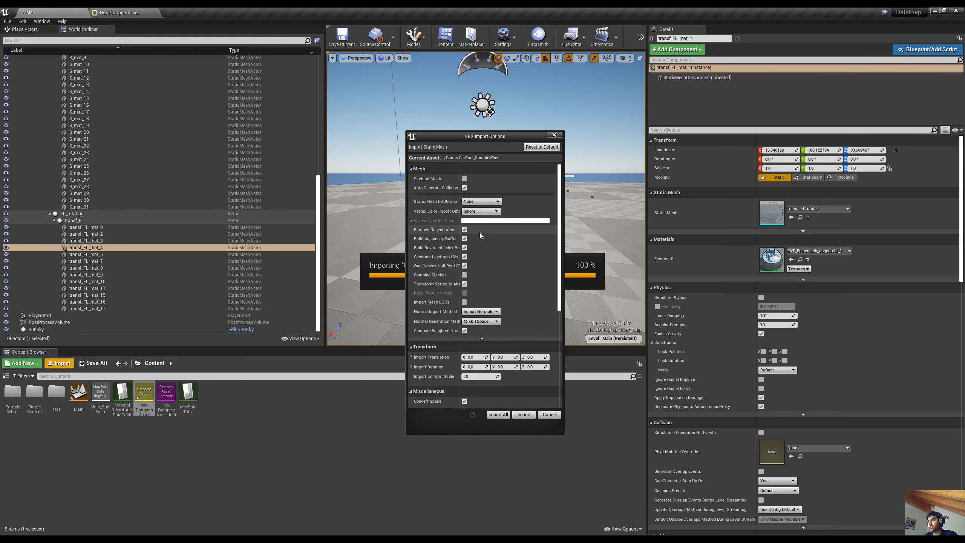
left_click(411, 221)
left_click(411, 220)
scroll(509, 253, "down", 1)
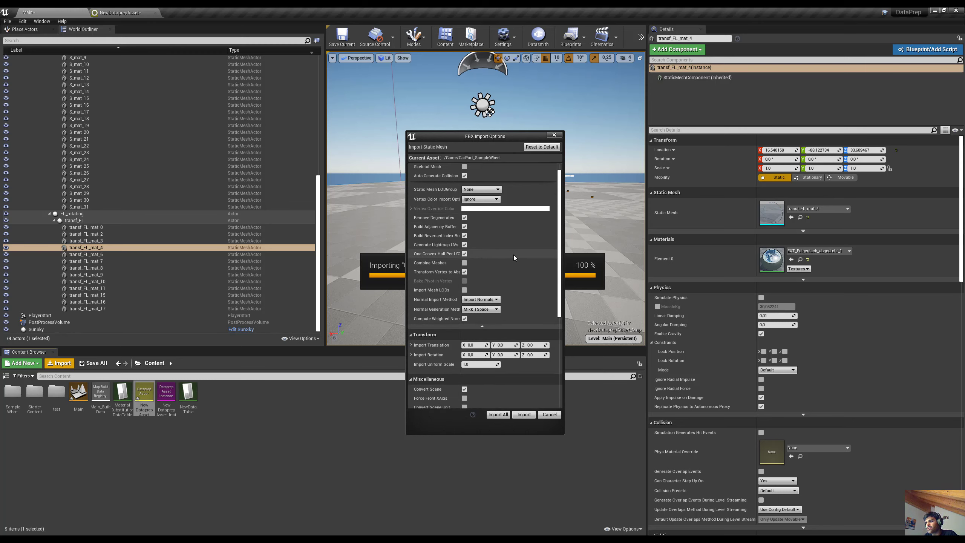
scroll(514, 257, "down", 5)
scroll(514, 257, "down", 5)
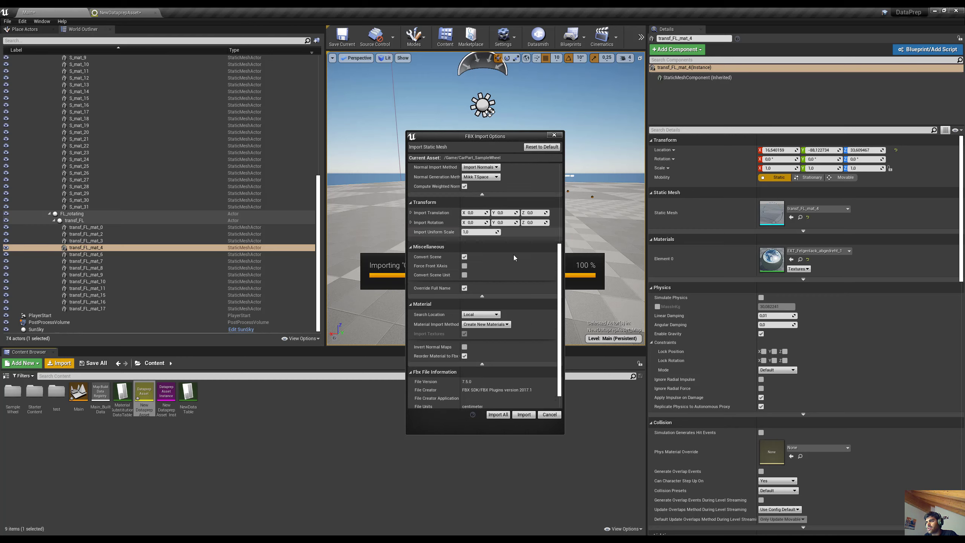
scroll(513, 255, "up", 10)
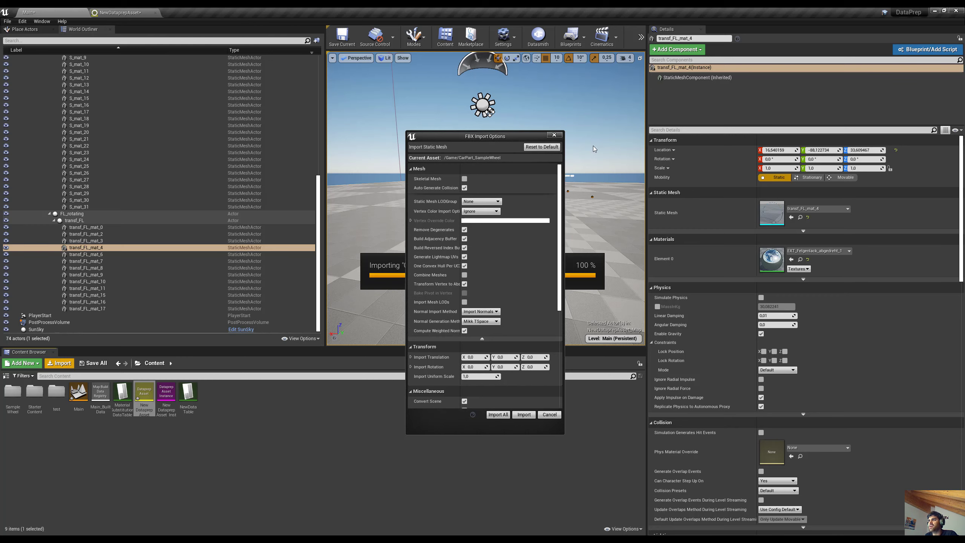
left_click(560, 137)
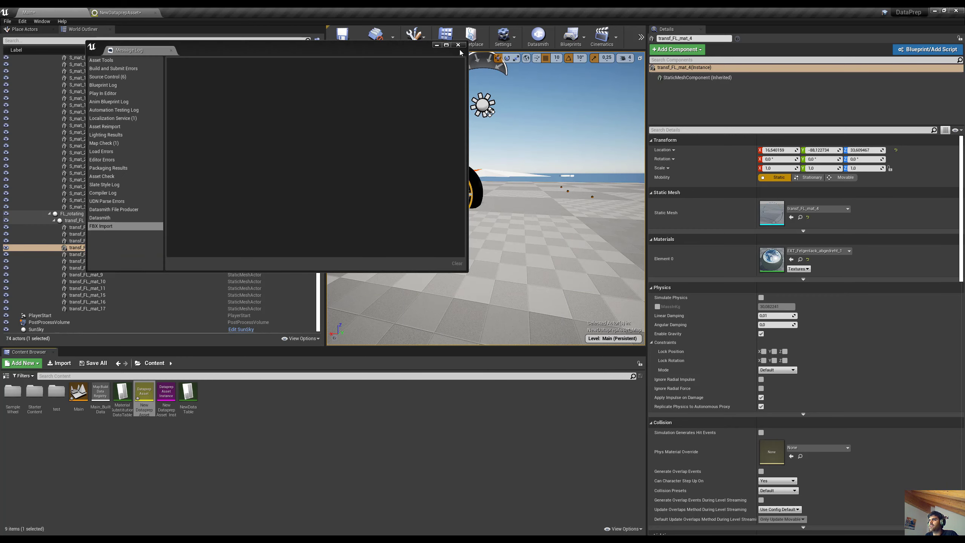
Step: Bring up the Datasmith import options for SampleWheel.3dm with the test folder as destination, review them, and close without importing
left_click(537, 37)
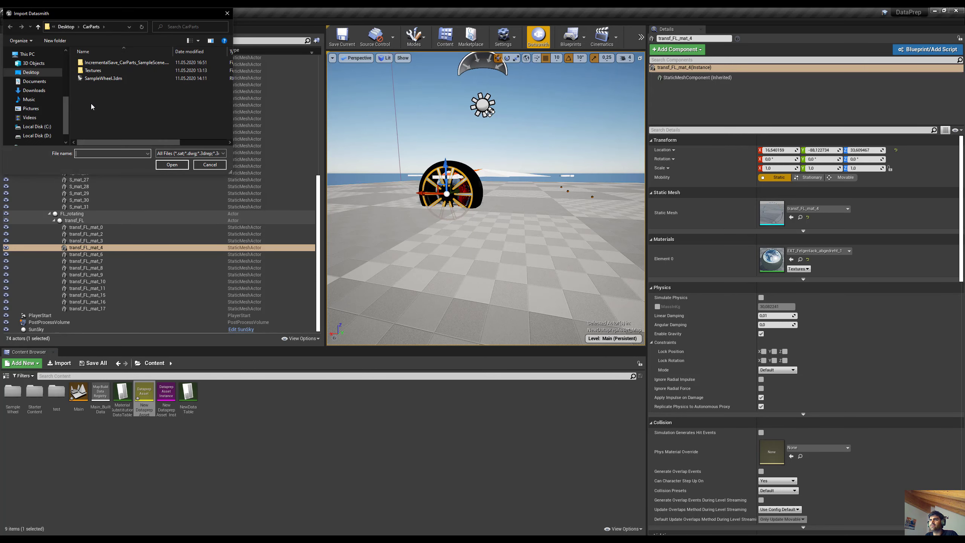
left_click(172, 165)
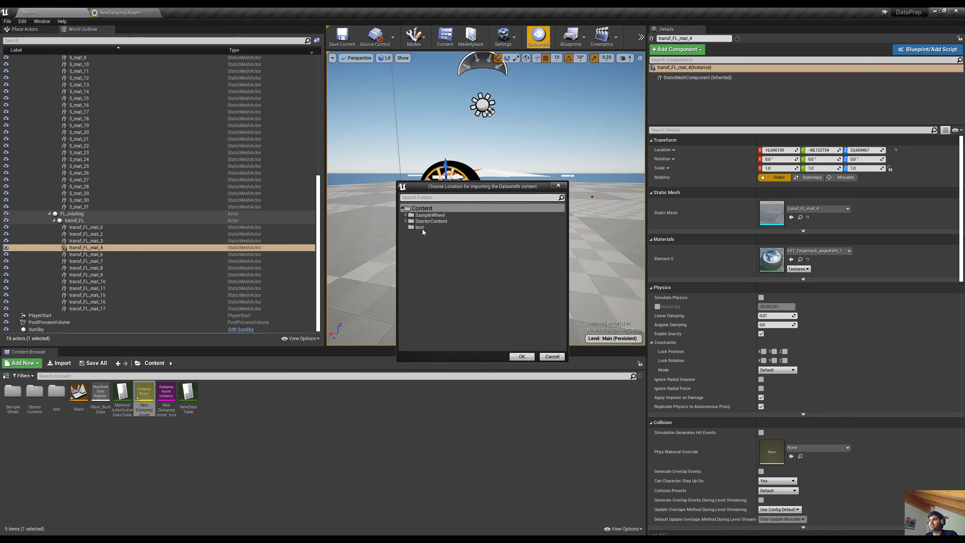
left_click(423, 228)
left_click(518, 356)
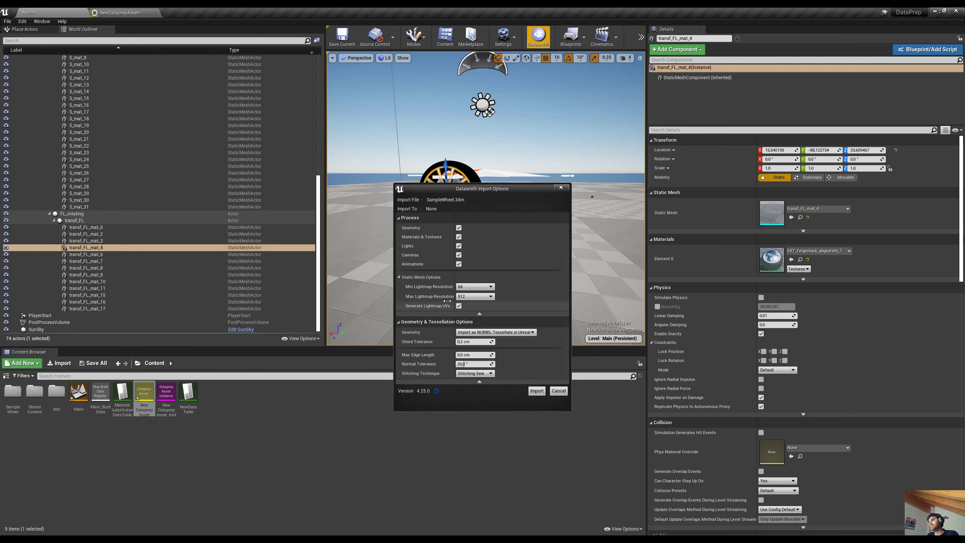
left_click(561, 187)
Step: Return to the Dataprep recipe, remove the Setup Static Lighting operation, and collapse the On Mesh and On Asset operation groups
left_click(114, 13)
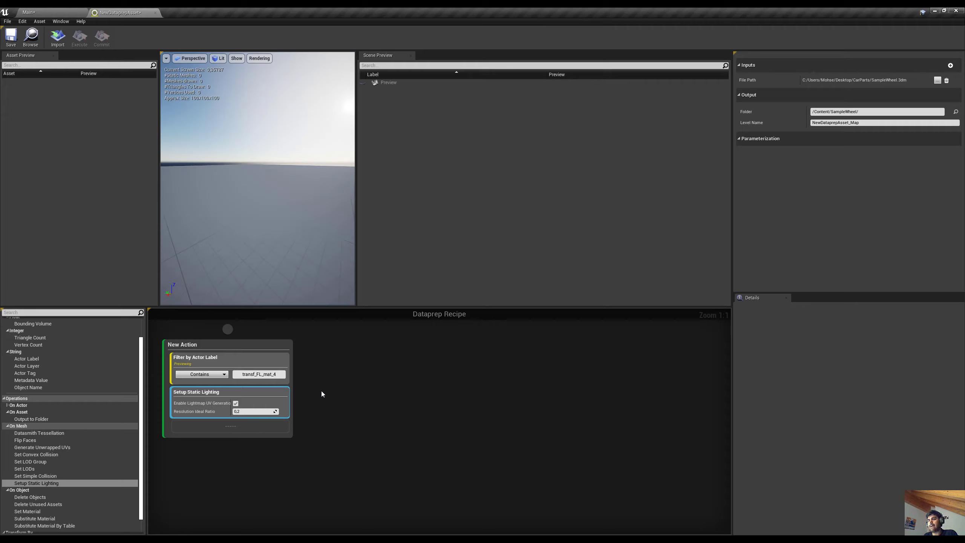
key("Delete")
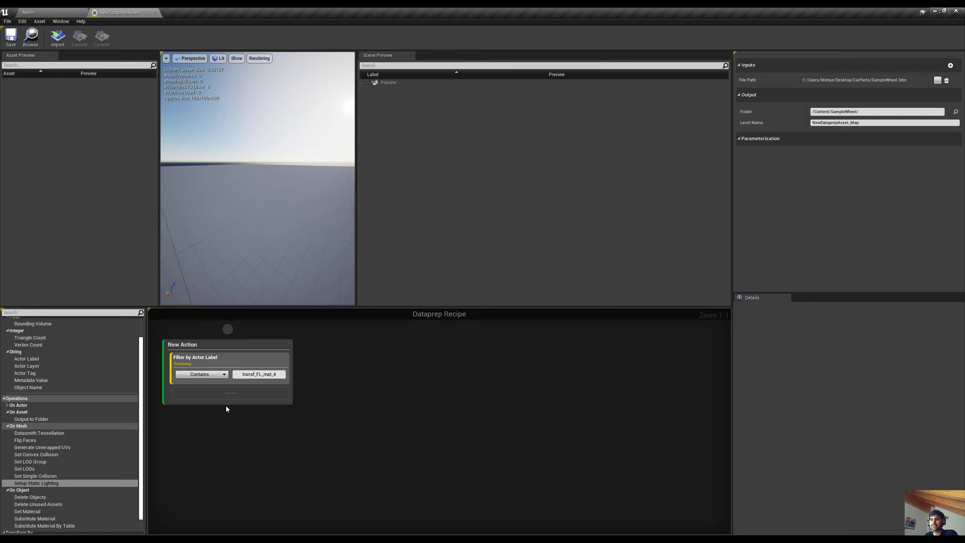
left_click(11, 426)
left_click(7, 426)
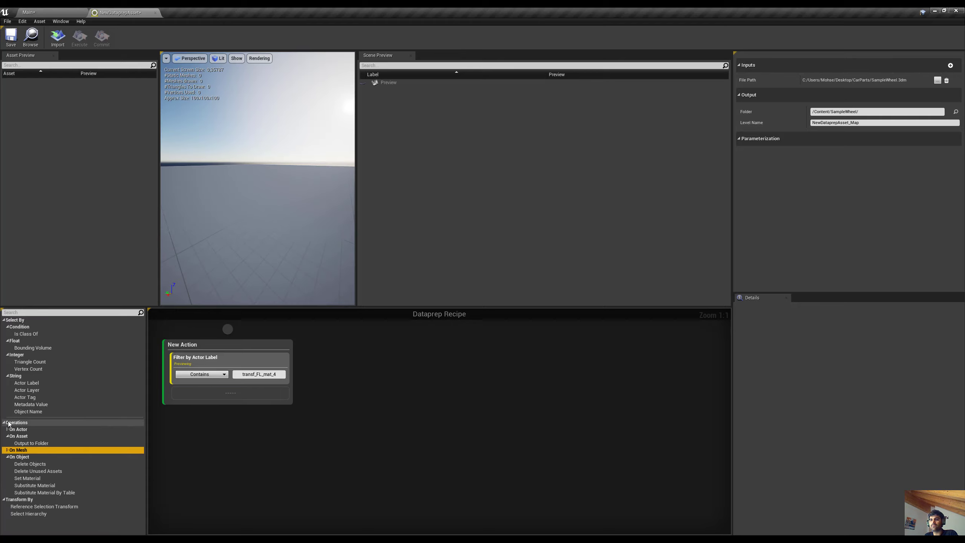
left_click(8, 450)
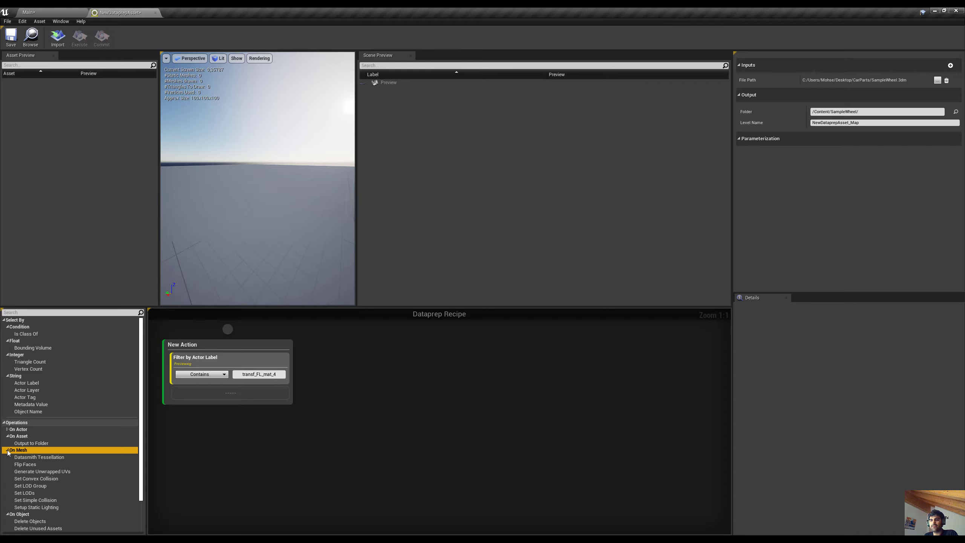
left_click(8, 450)
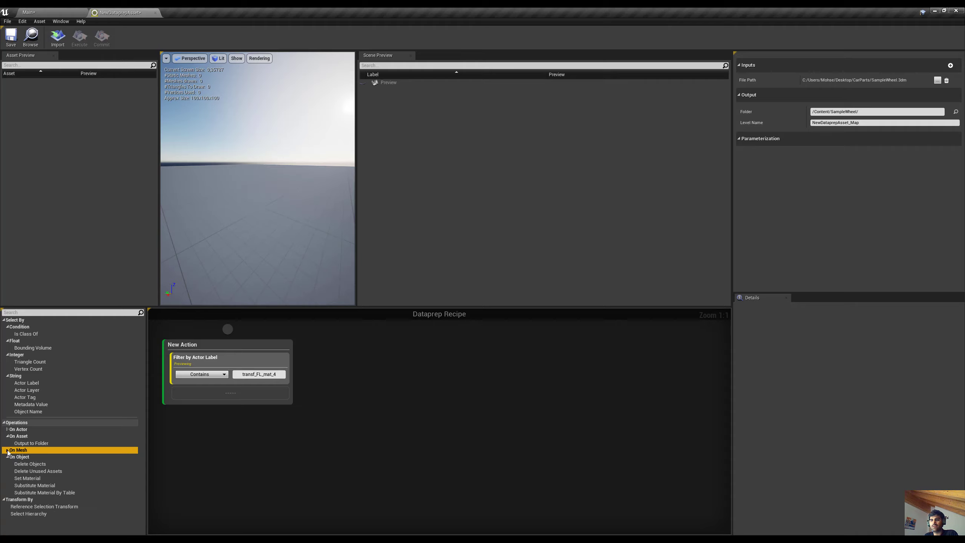
left_click(7, 436)
left_click(18, 449)
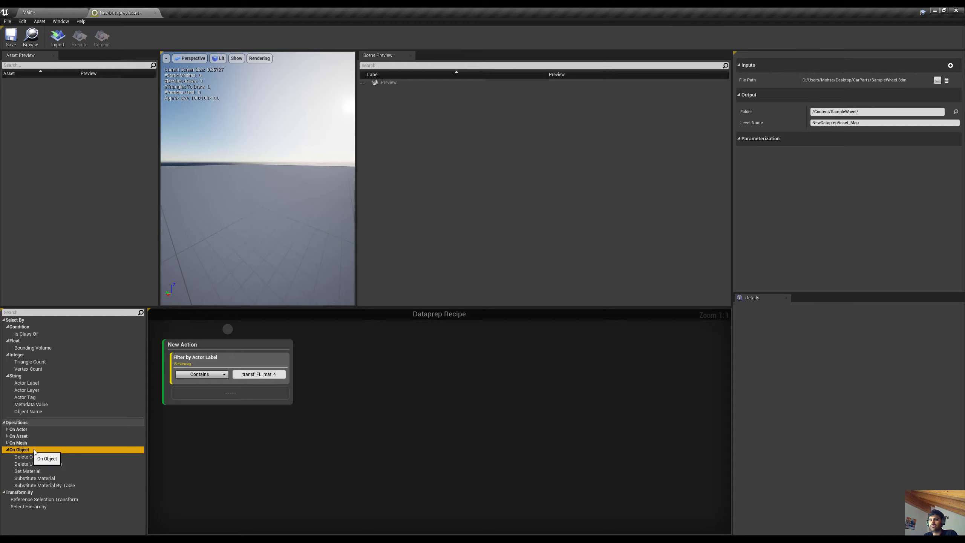
Step: Add a Delete Objects operation to the action and replace the actor label filter with Filter by Object Name
left_click_drag(39, 458, 243, 410)
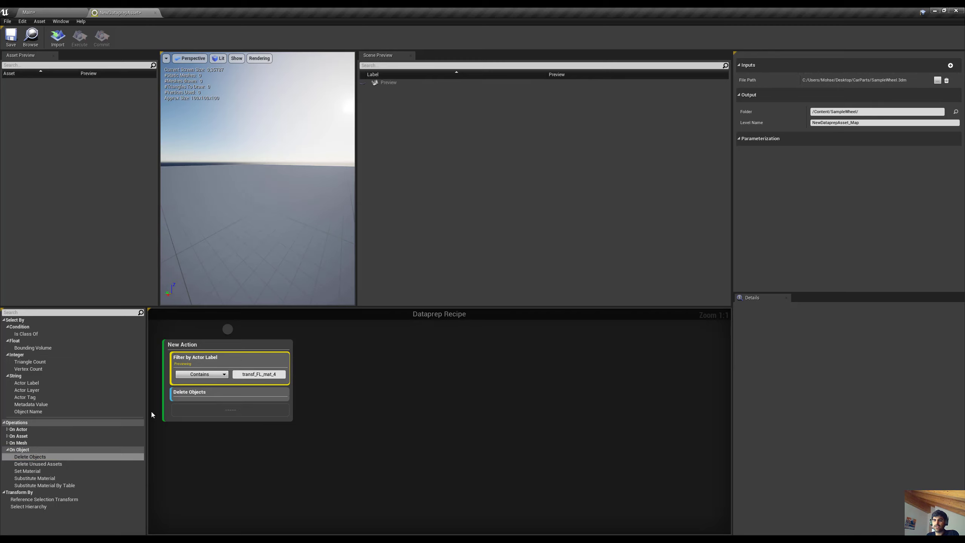
left_click_drag(29, 411, 230, 397)
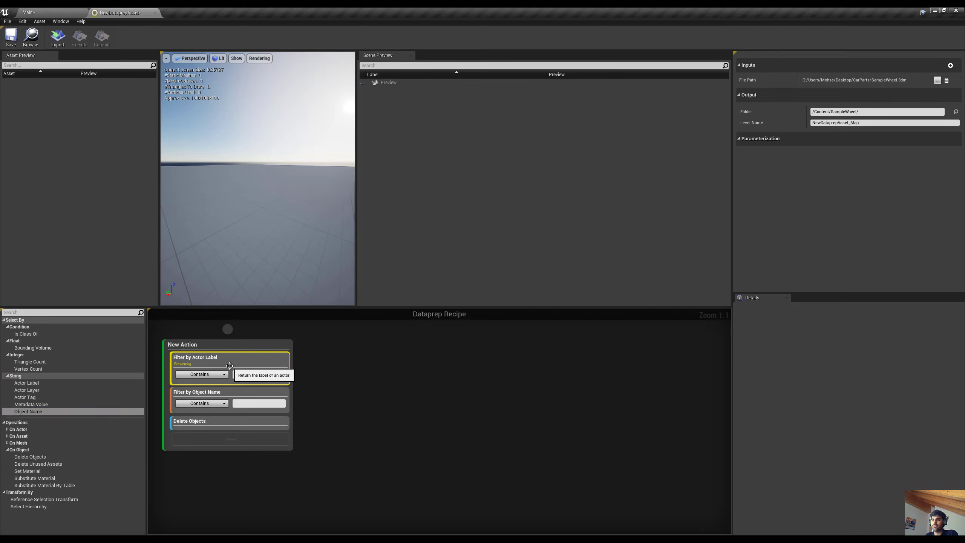
key("Delete")
Step: Import the SampleWheel scene into the Dataprep preview and set the object name filter to contain "blinn"
left_click(58, 37)
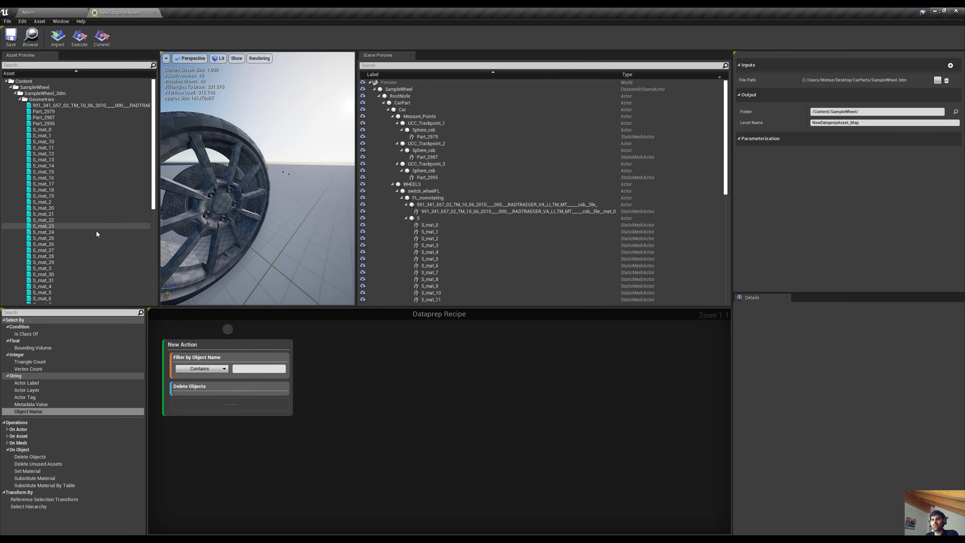
scroll(96, 231, "down", 10)
left_click(51, 240)
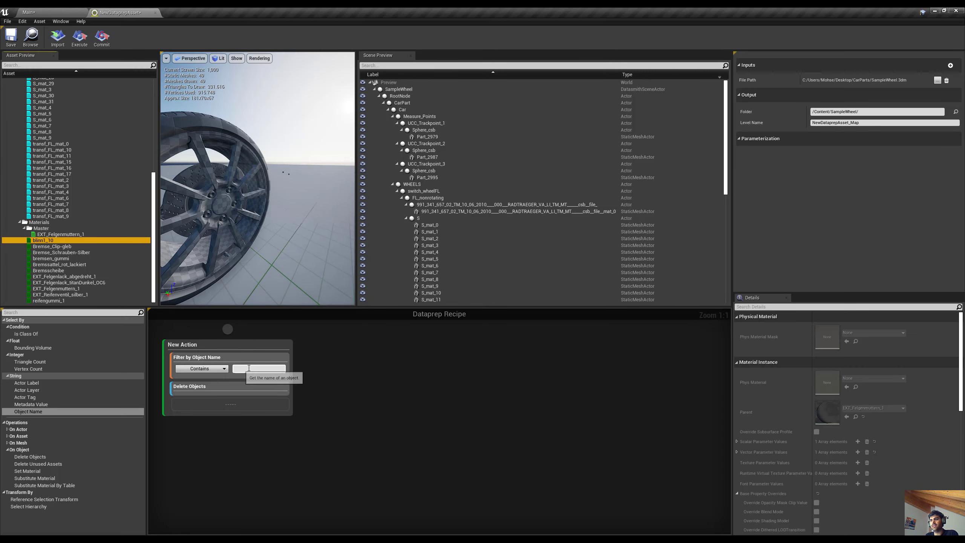
left_click(274, 369)
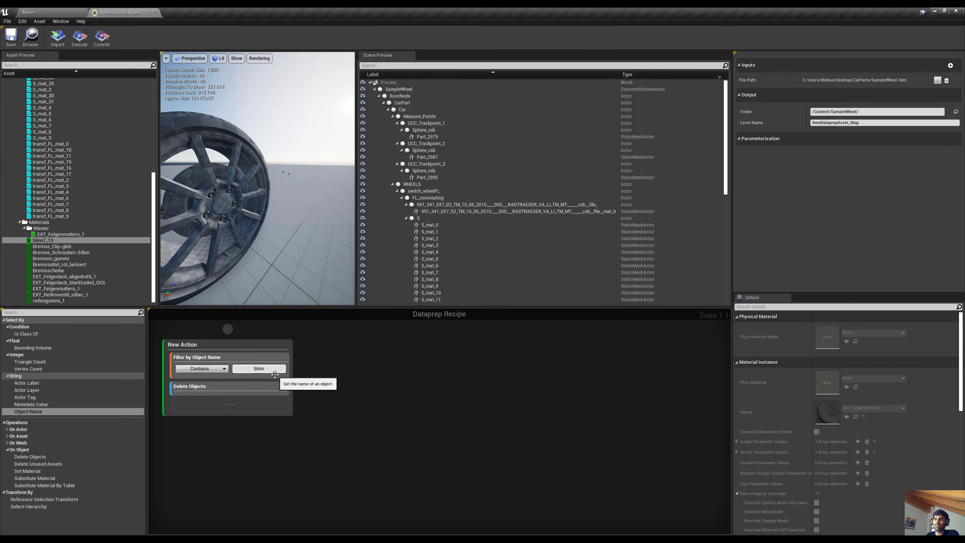
Step: Preview the object name filter and execute the recipe to delete the blinn1_10 material
right_click(238, 360)
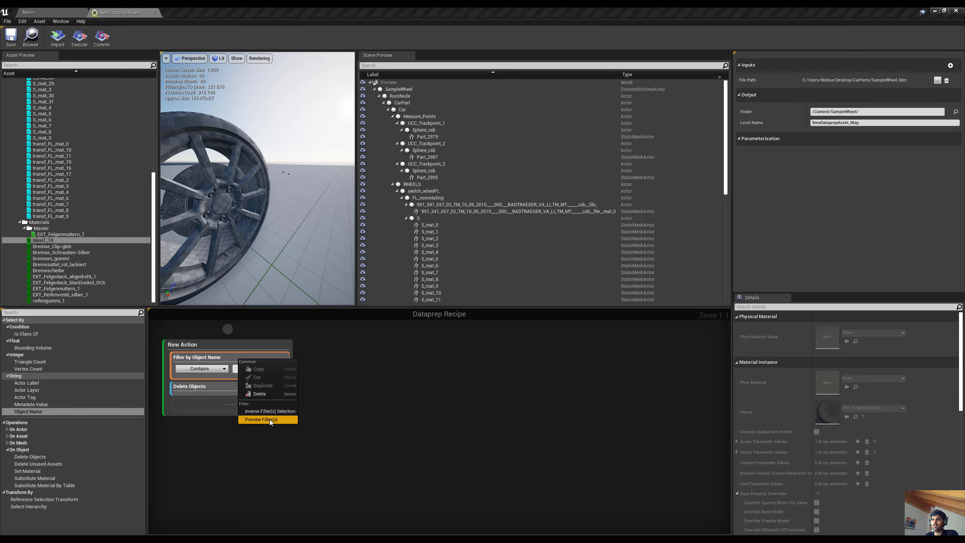
left_click(270, 419)
left_click(211, 395)
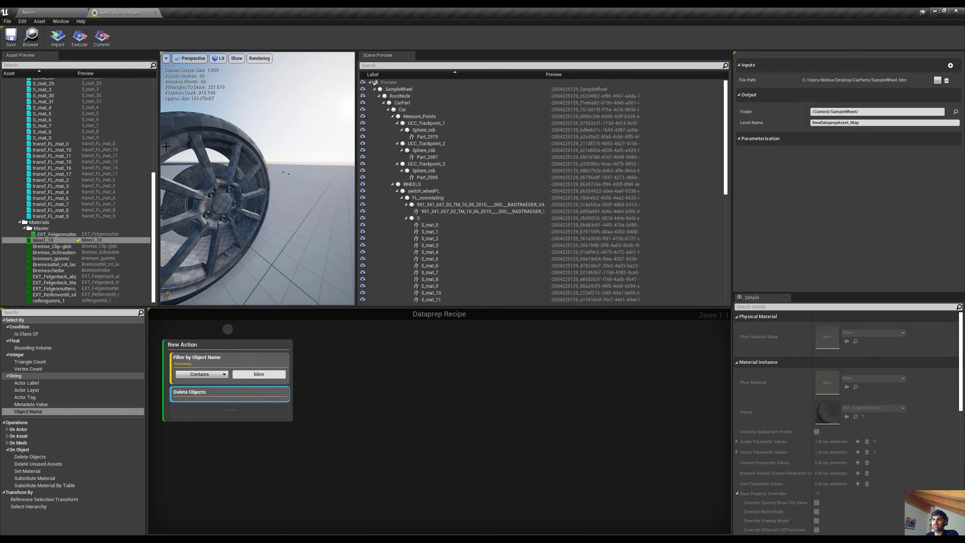
left_click(79, 40)
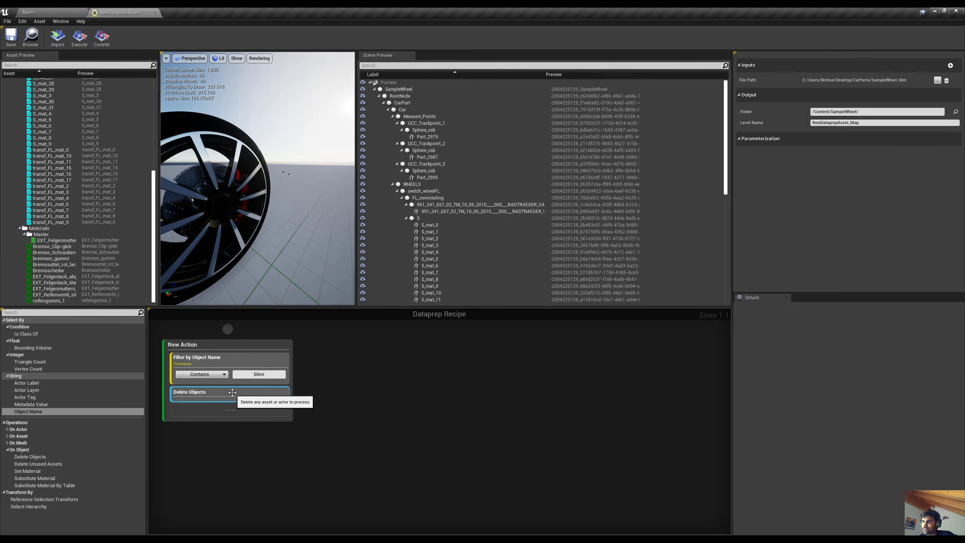
Step: Replace the object name filter with Filter by Actor Label containing "s_mat_0"
left_click(221, 361)
left_click(215, 390)
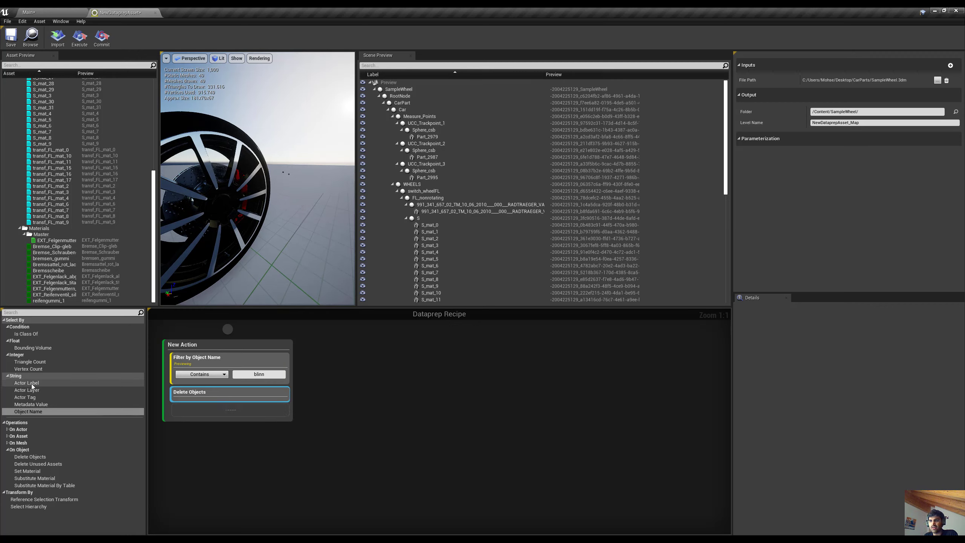
left_click_drag(27, 383, 206, 373)
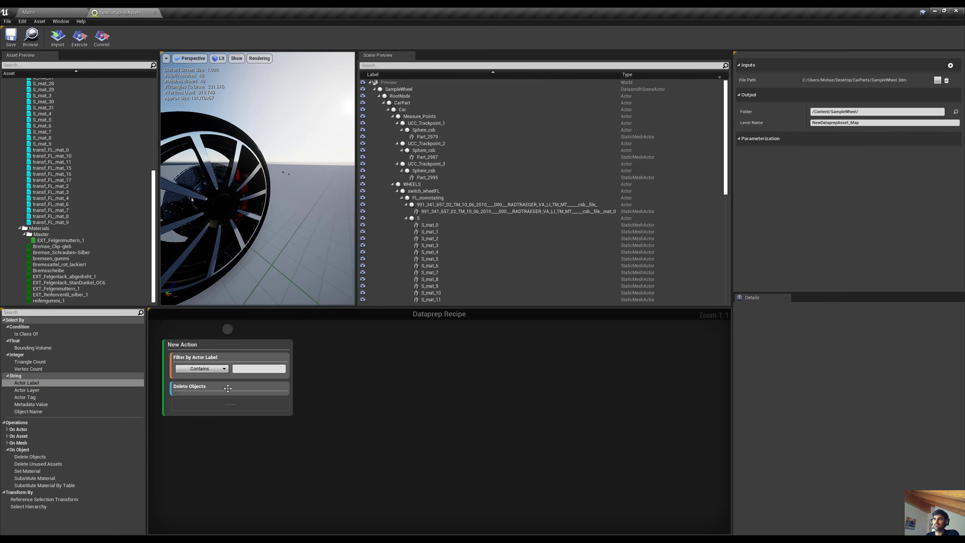
left_click(430, 225)
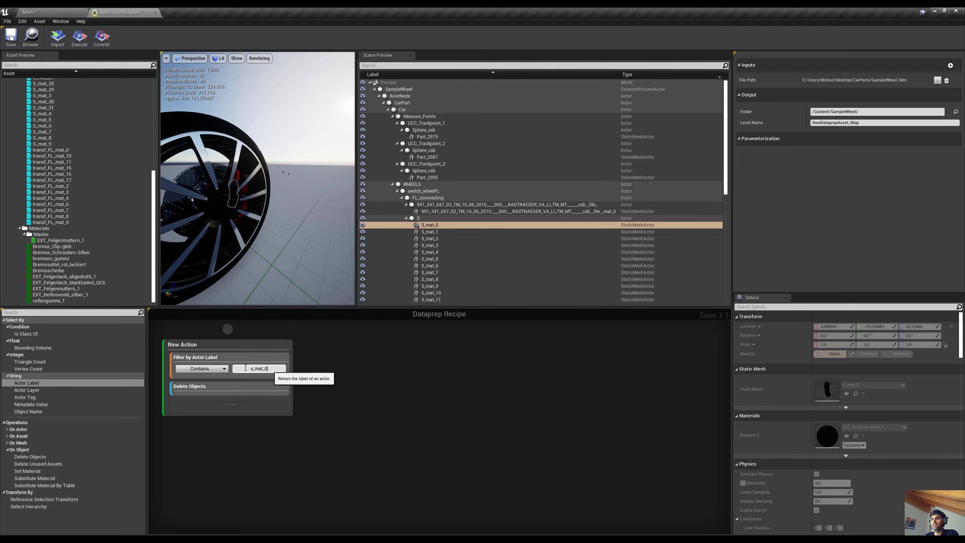
Step: Preview the actor label filter and execute the recipe to delete the S_mat_0 actor
right_click(229, 356)
left_click(247, 420)
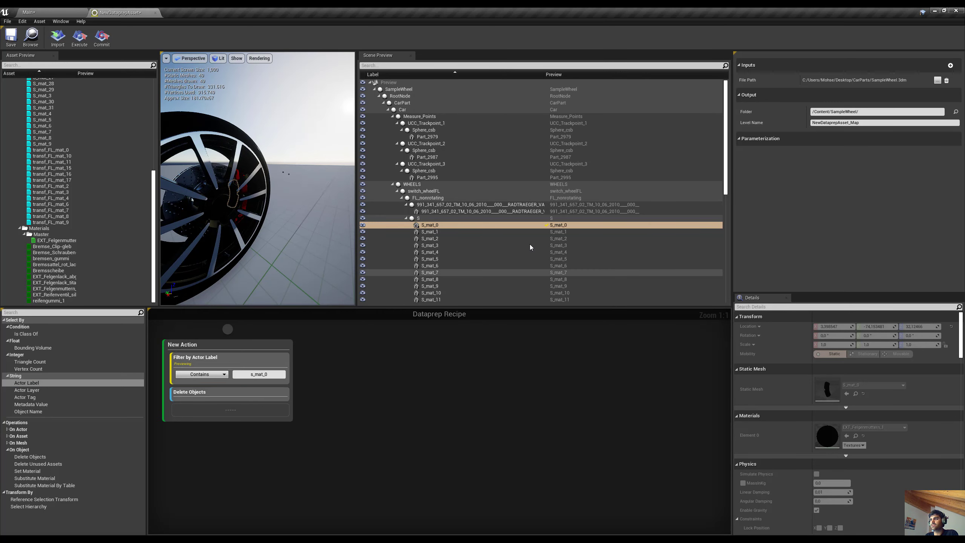
left_click(79, 37)
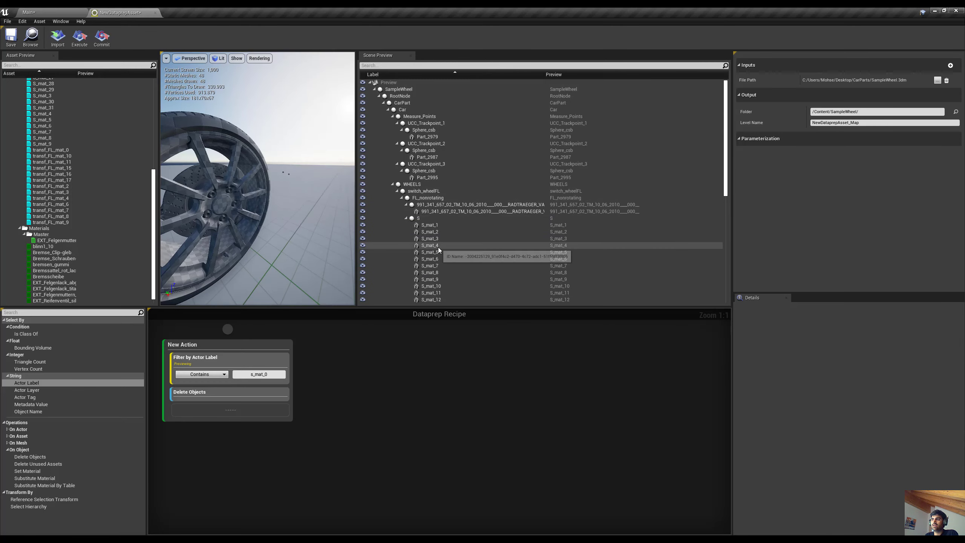
Step: Add a Delete Unused Assets operation below Delete Objects, review its description, and remove it from the action
left_click(261, 402)
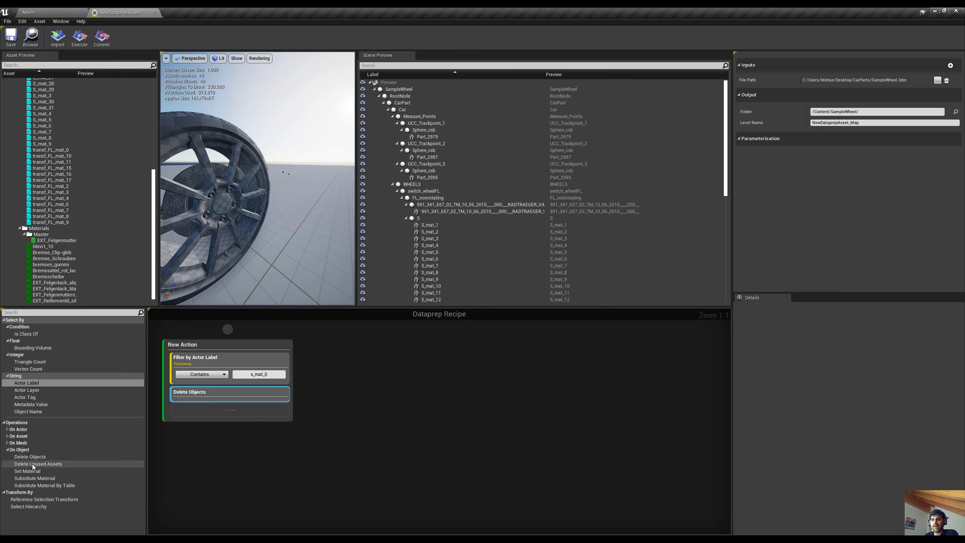
left_click_drag(33, 466, 252, 422)
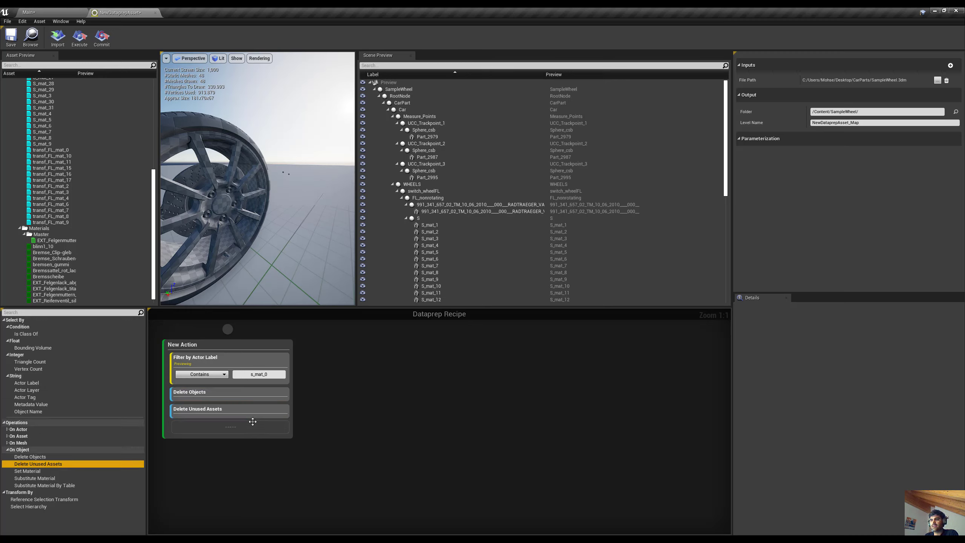
left_click(231, 418)
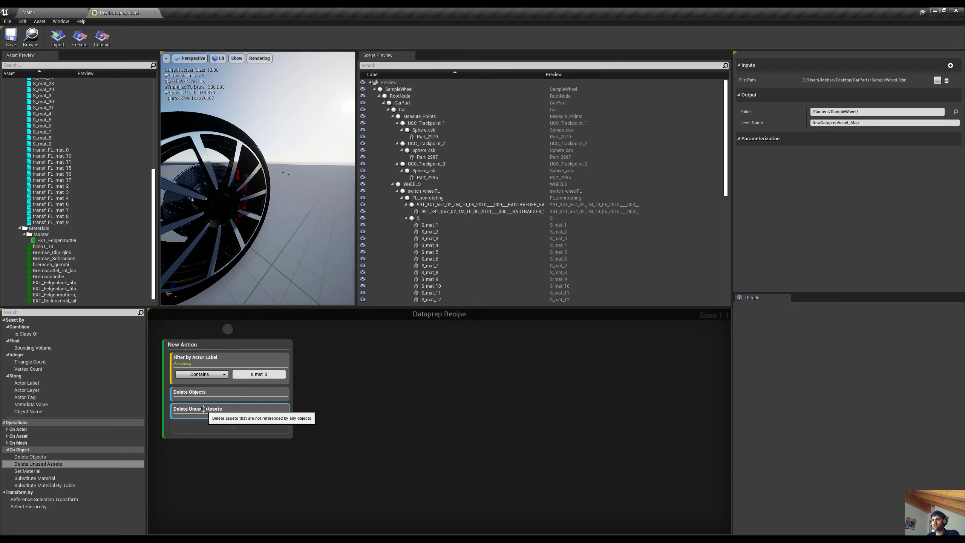
key("Delete")
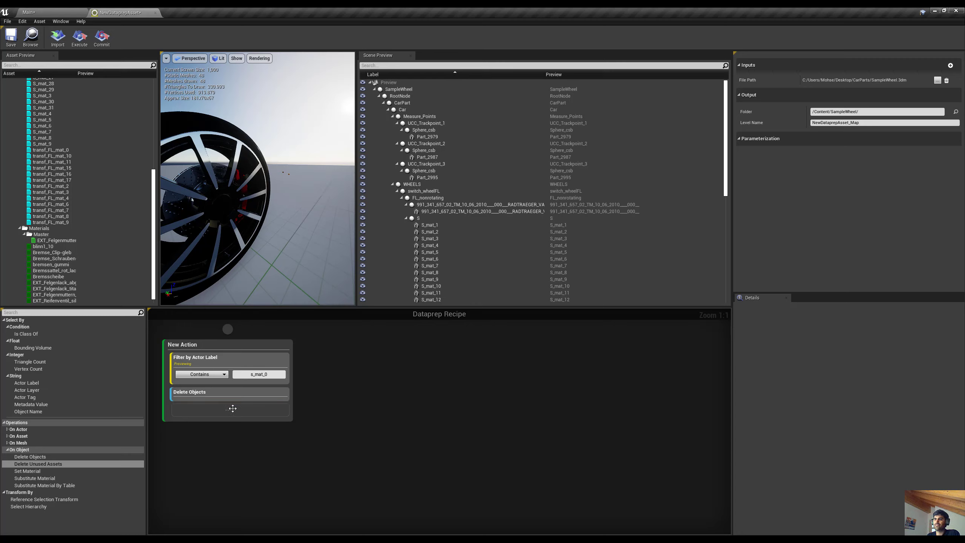
Step: Replace the Delete Objects operation in the action with a Set Material operation
left_click(209, 397)
key("Delete")
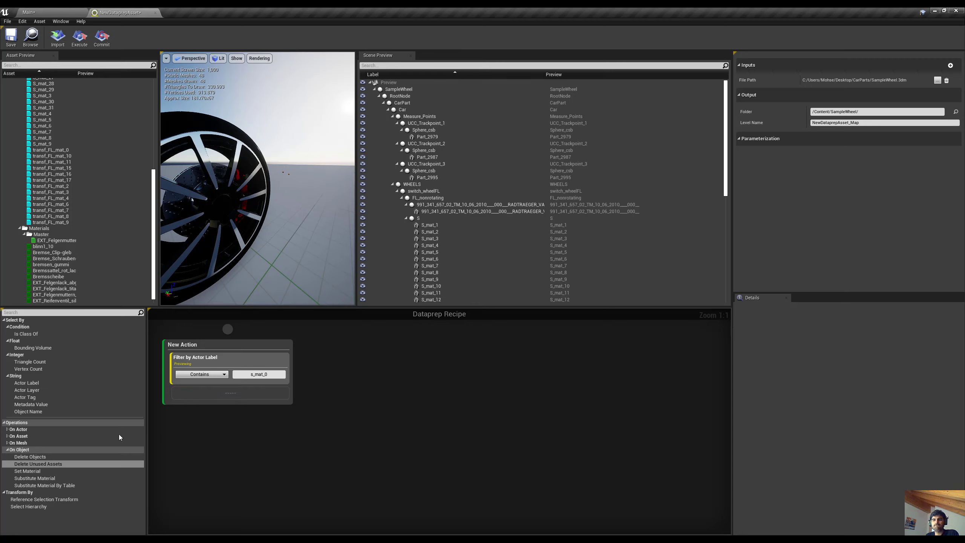
left_click_drag(57, 471, 231, 395)
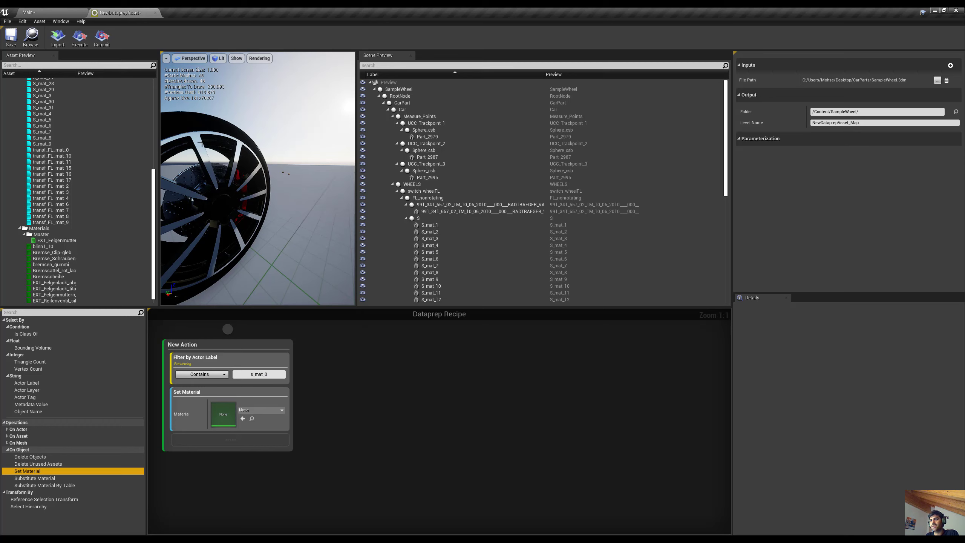
Step: Select the wheel rim in the preview and set the actor label filter to contain "transf_Fl_mat_4", checking the filter preview
left_click(216, 158)
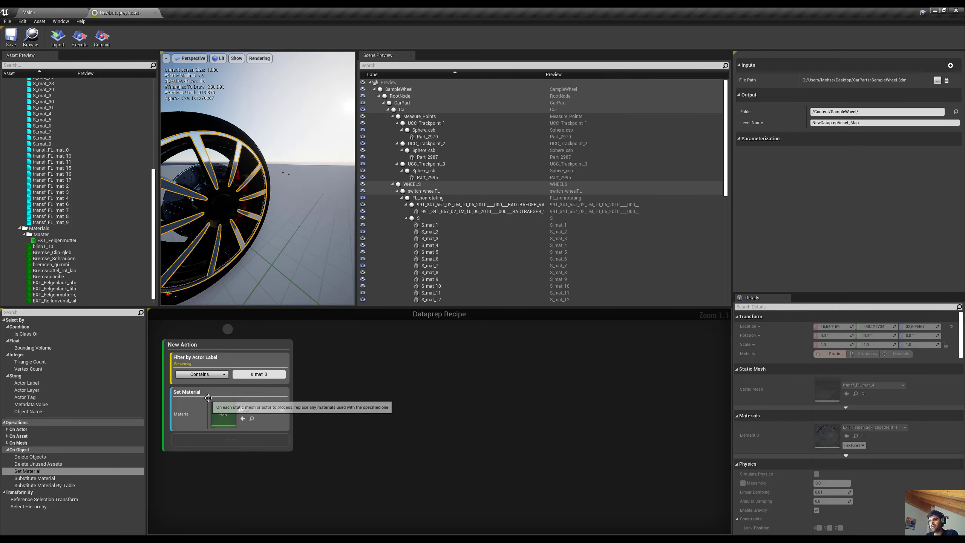
scroll(454, 245, "down", 6)
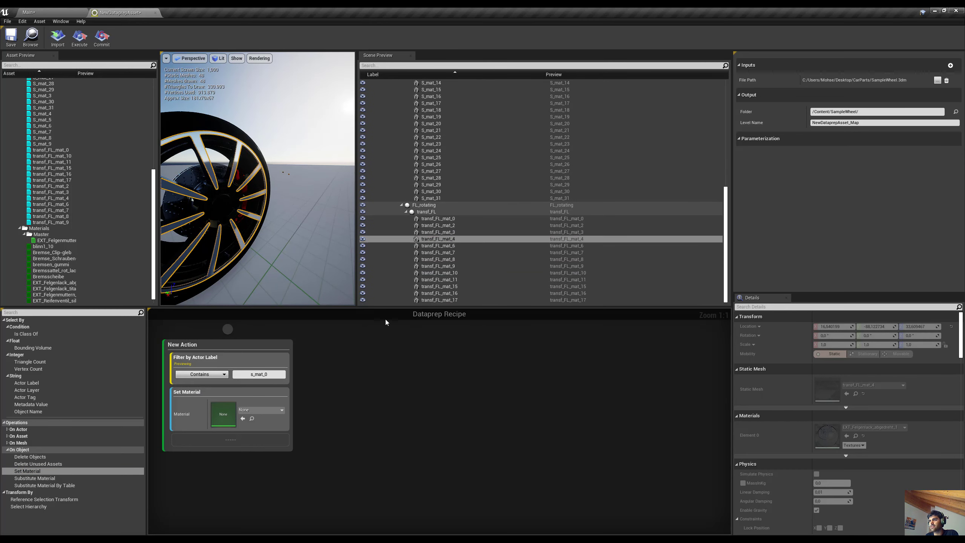
left_click(255, 375)
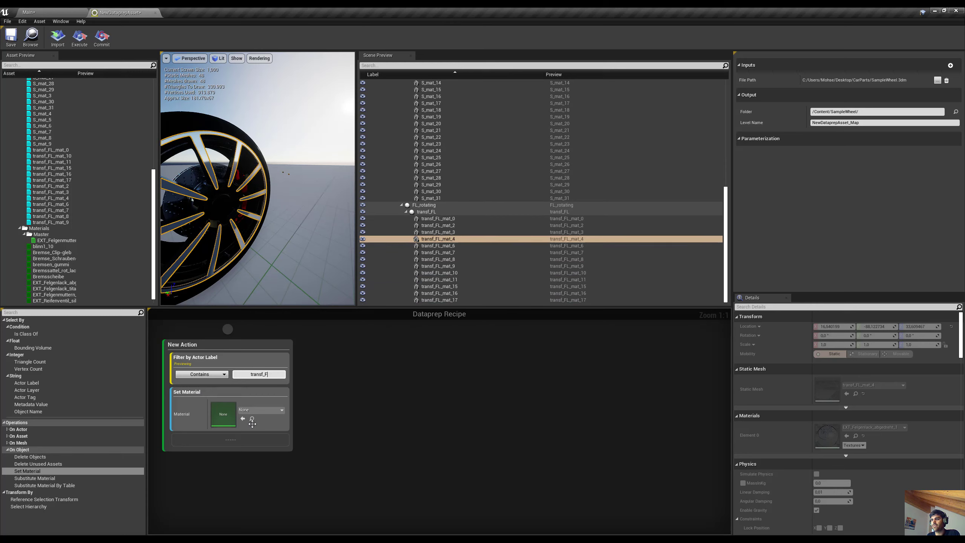
type("transf_Fl_mat_4")
key("Return")
right_click(249, 367)
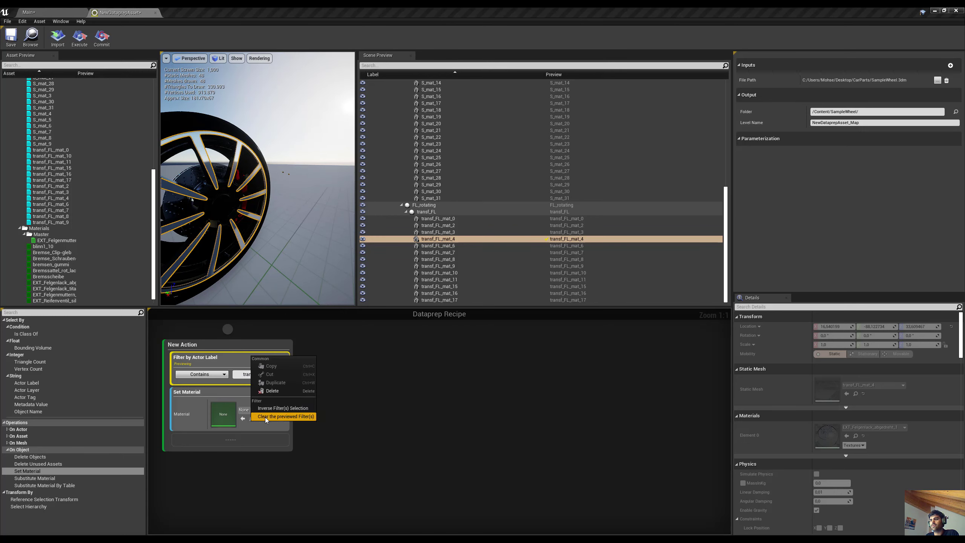
left_click(530, 360)
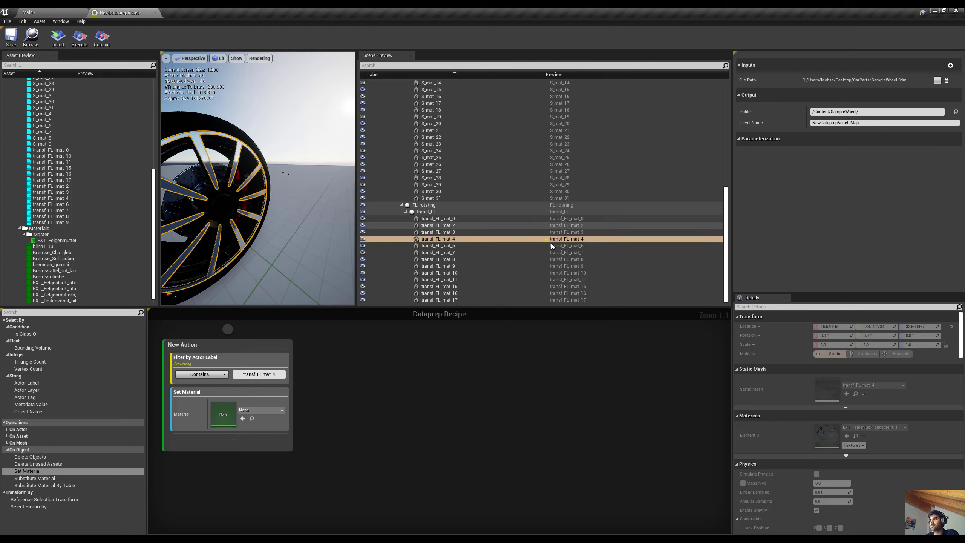
Step: Find the gold material and assign M_Metal_Gold to the Set Material operation
left_click(262, 410)
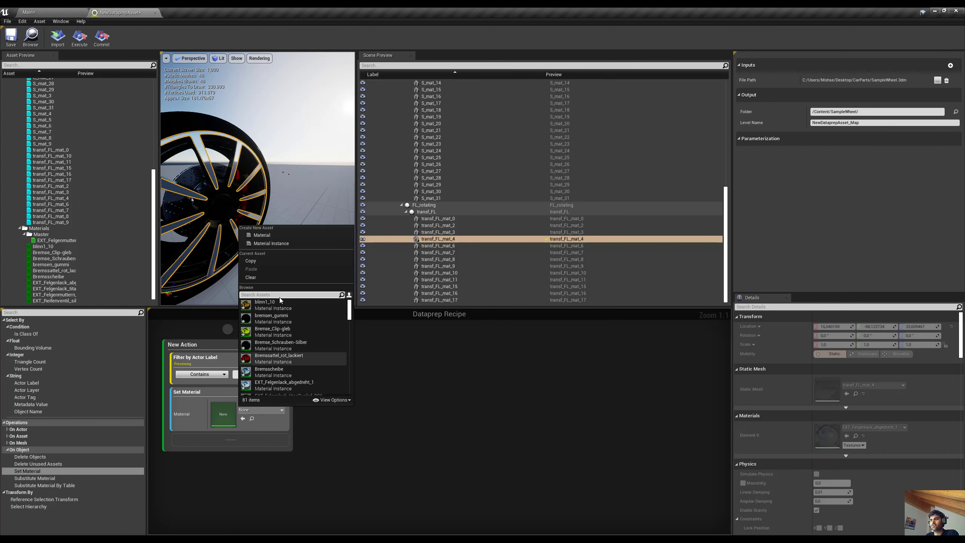
type("gold")
left_click(282, 306)
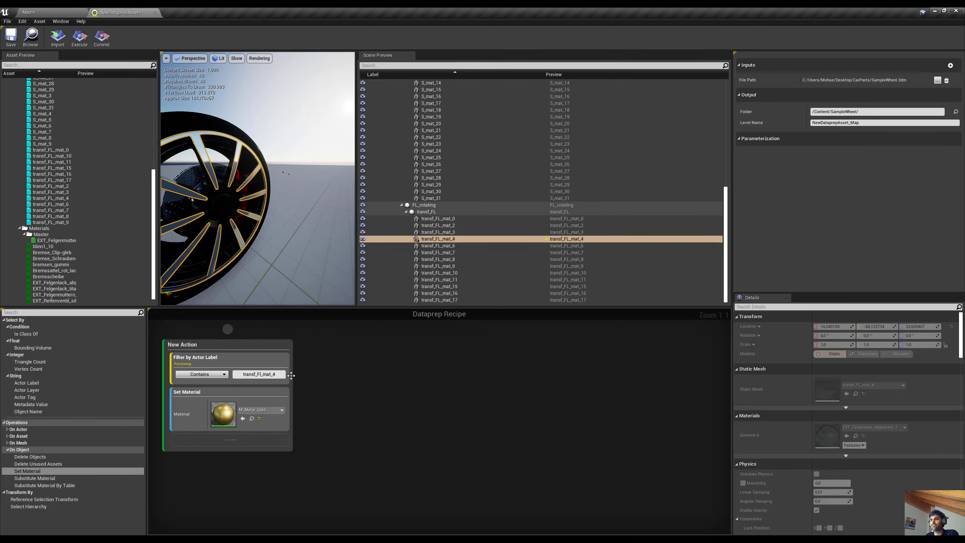
Step: Execute the recipe on the wheel and replace the Set Material operation with a Substitute Material operation
left_click(79, 36)
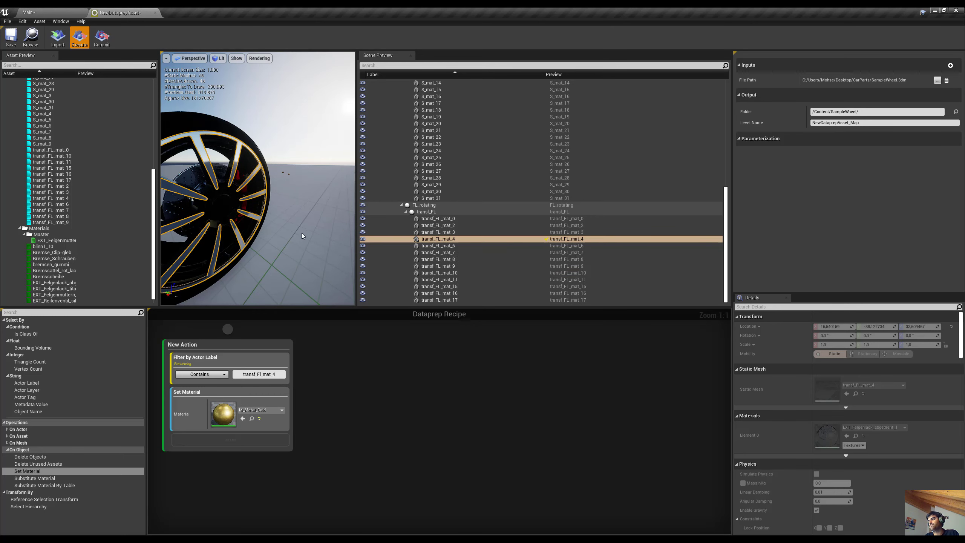
left_click_drag(299, 228, 248, 183)
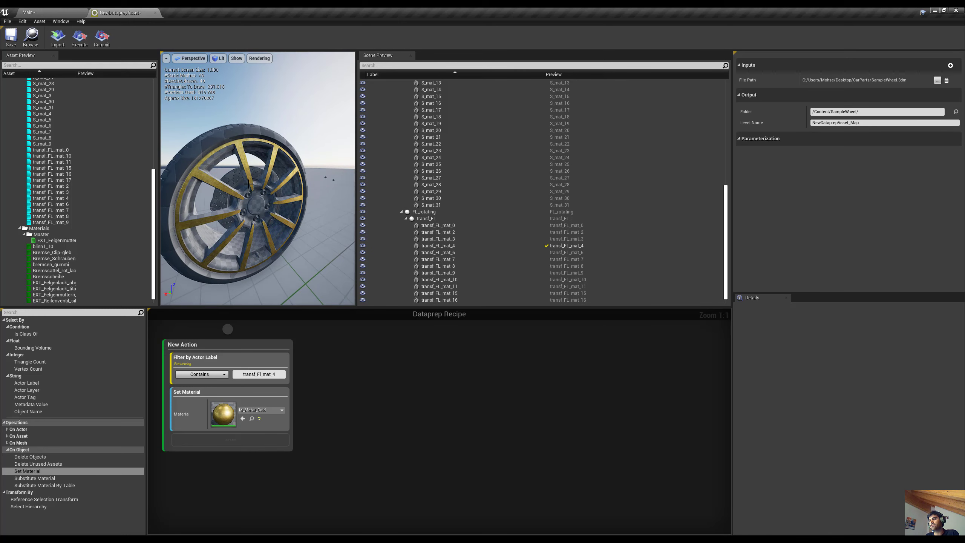
key("Delete")
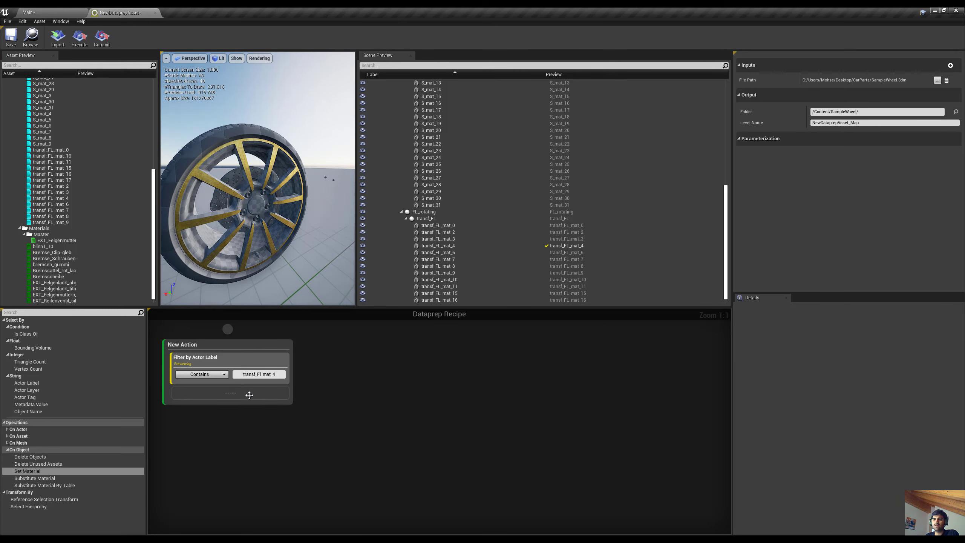
left_click_drag(27, 478, 236, 404)
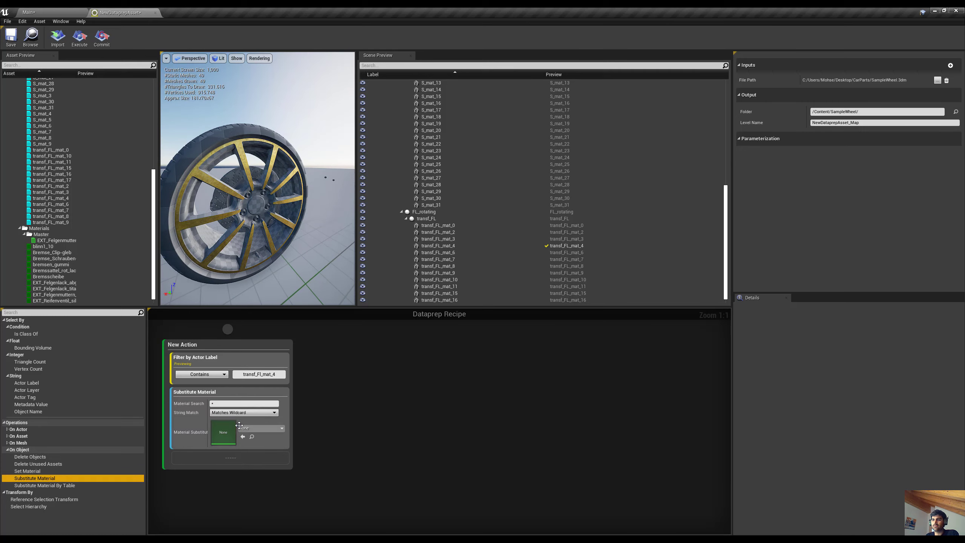
Step: Select the tyre in the preview to check its material, and set the Substitute Material search to "reifengummi"
left_click(236, 404)
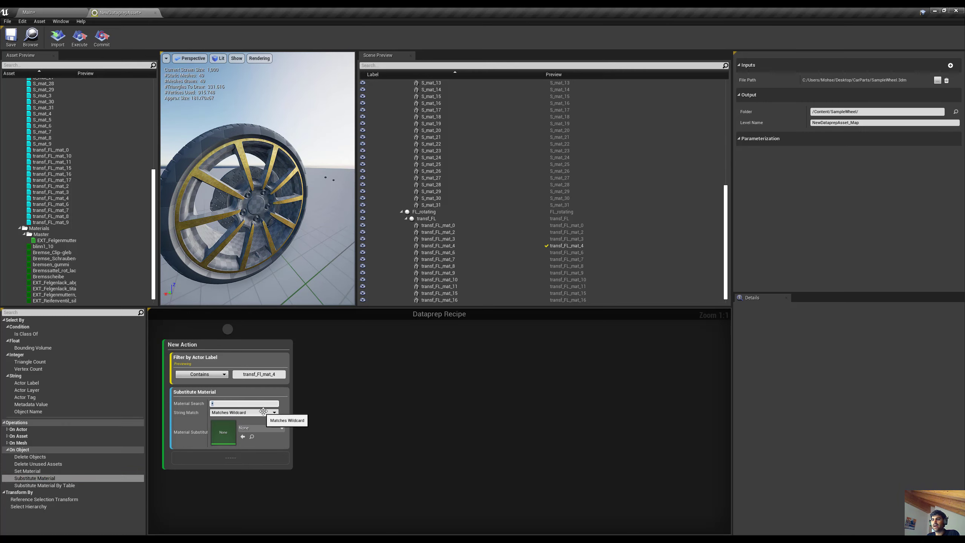
scroll(103, 265, "down", 1)
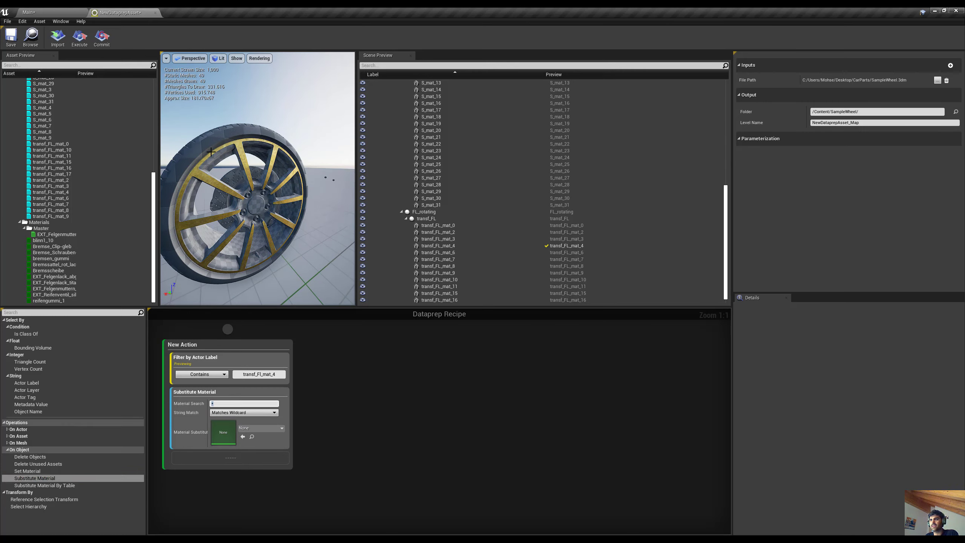
left_click(218, 186)
scroll(801, 464, "down", 5)
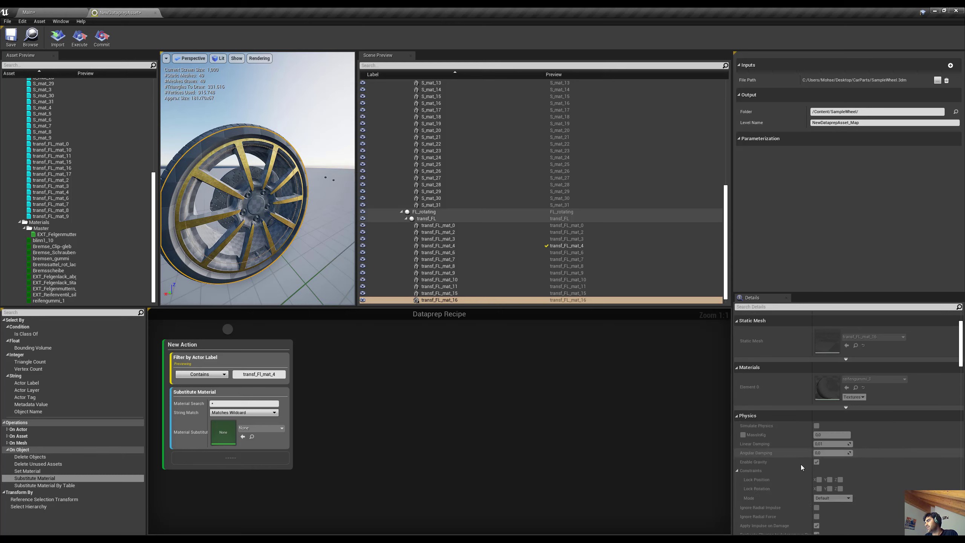
scroll(794, 462, "up", 5)
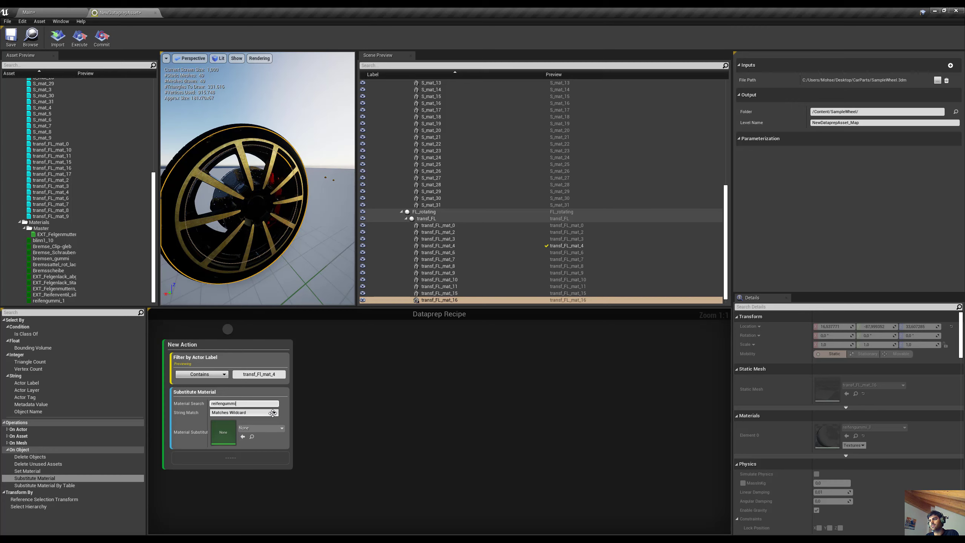
Step: Set the Substitute Material string match to Contains and choose M_Metal_Gold as the substitute material
left_click(273, 413)
left_click(220, 419)
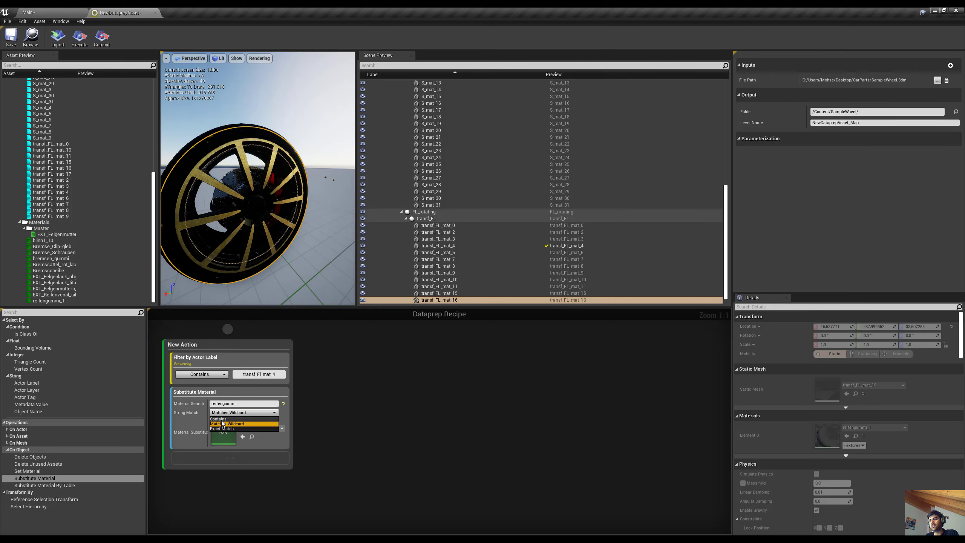
left_click(259, 431)
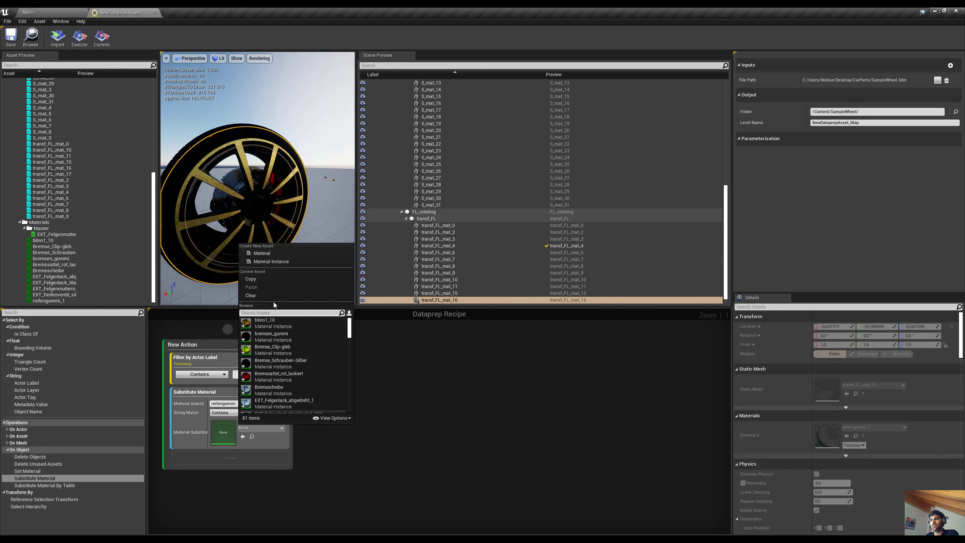
type("gold")
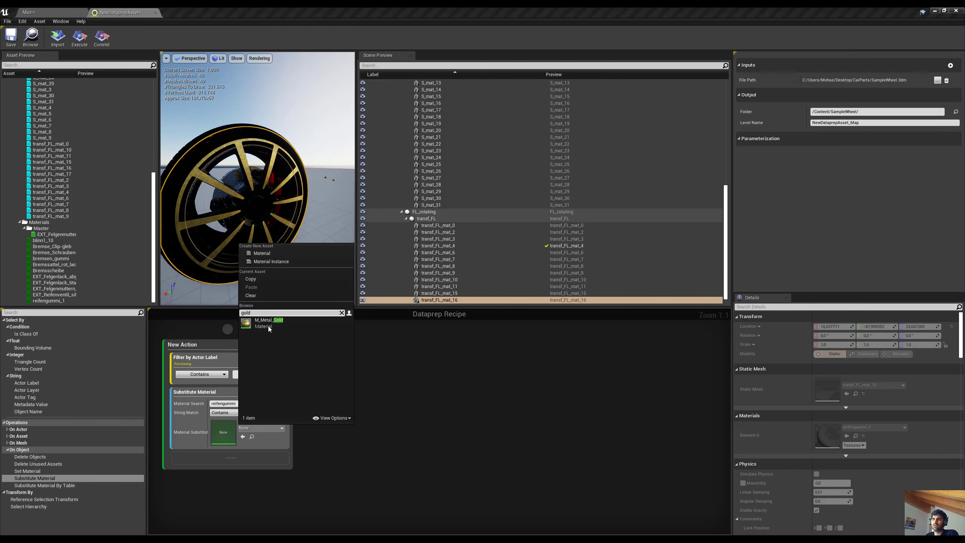
left_click(266, 323)
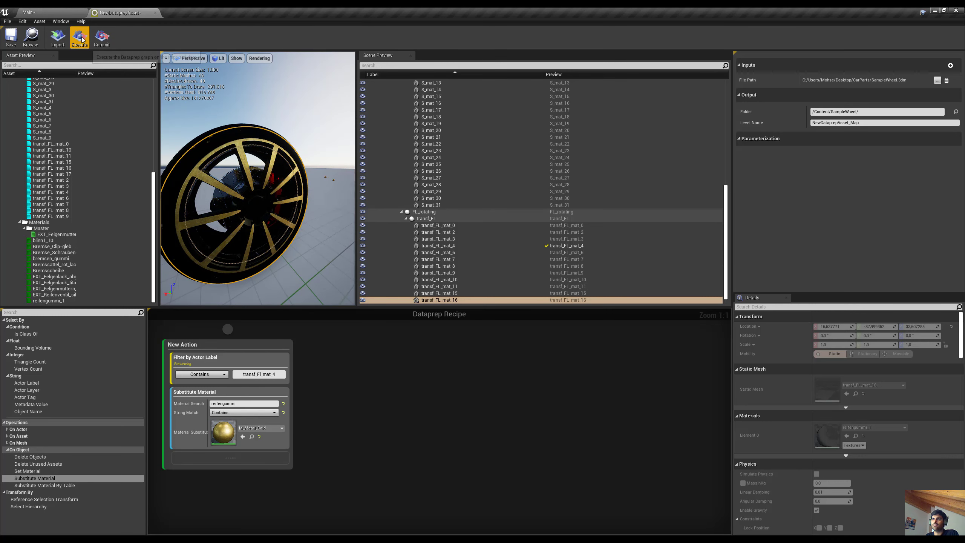
Step: Remove the Filter by Actor Label from the action and execute the recipe
left_click(256, 404)
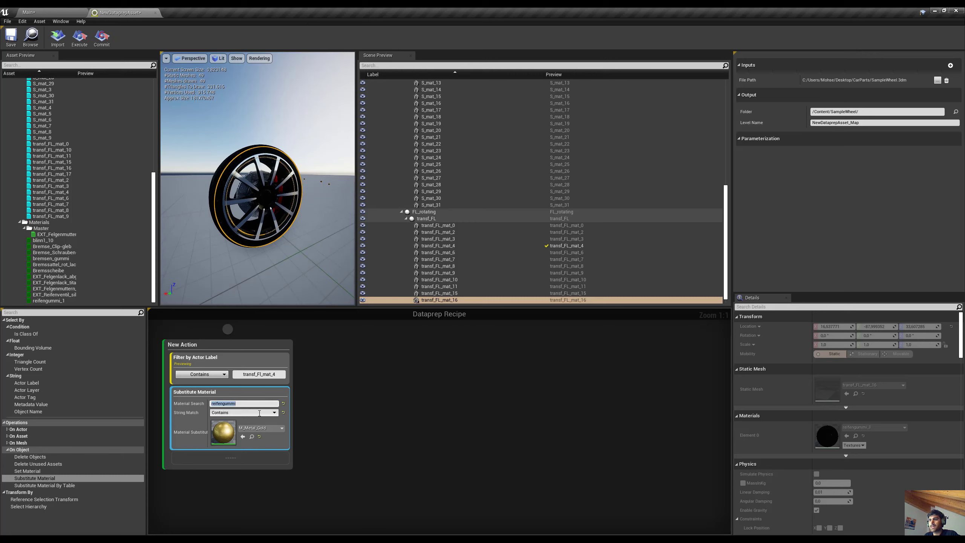
left_click(223, 356)
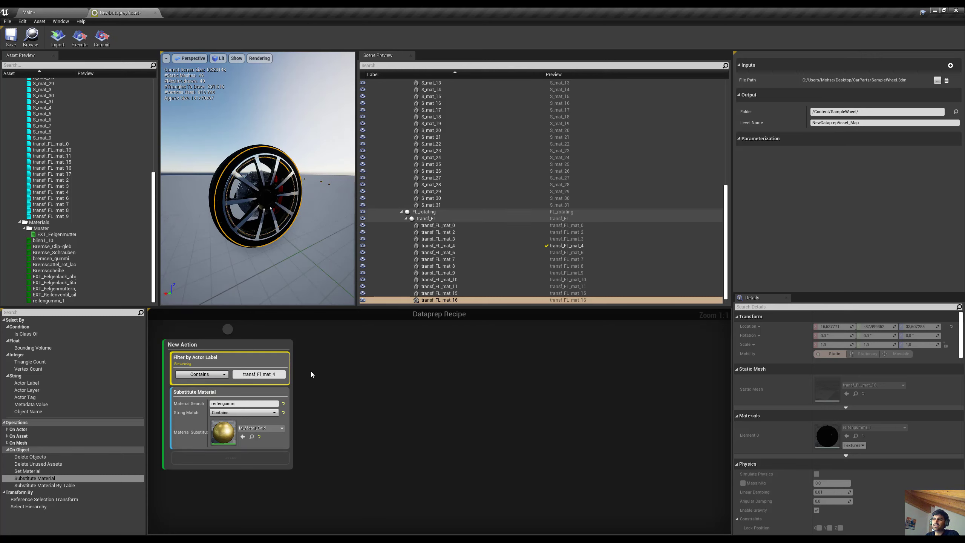
left_click(463, 247)
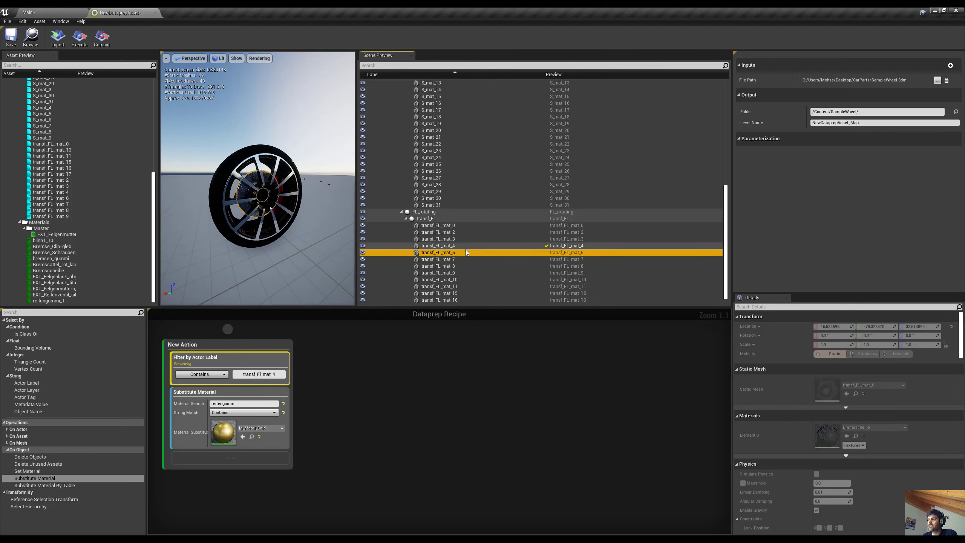
left_click(244, 360)
key("Delete")
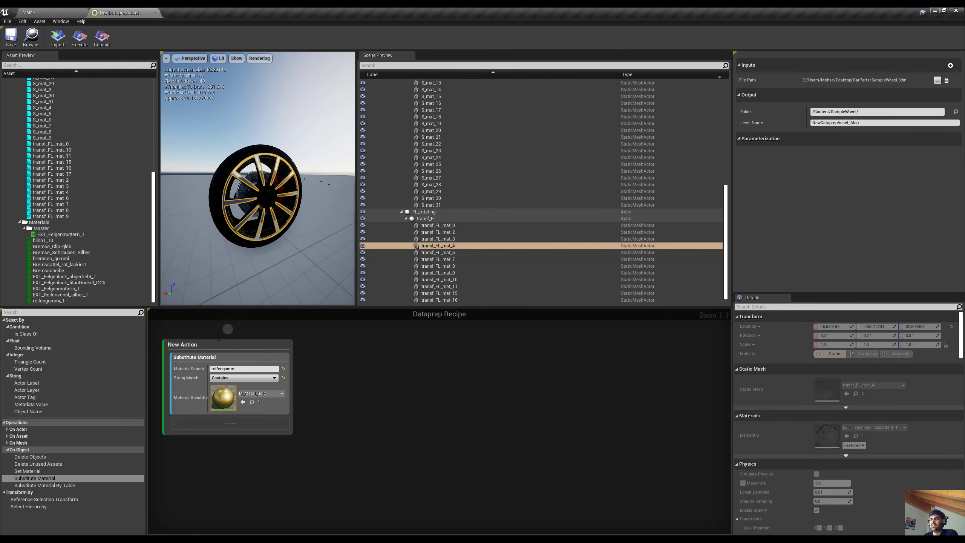
left_click(81, 38)
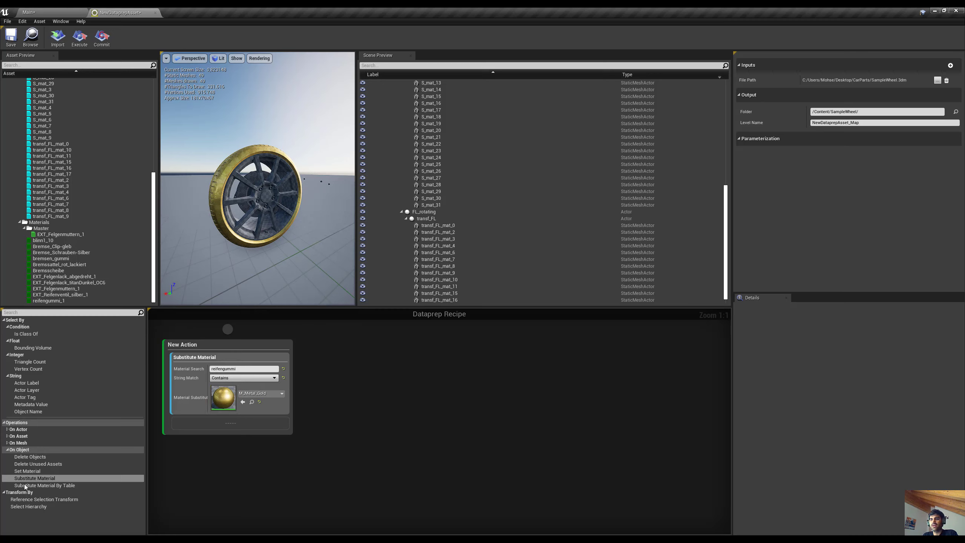
Step: Replace the Substitute Material operation with Substitute Material By Table and re-import the wheel
left_click_drag(38, 485, 200, 428)
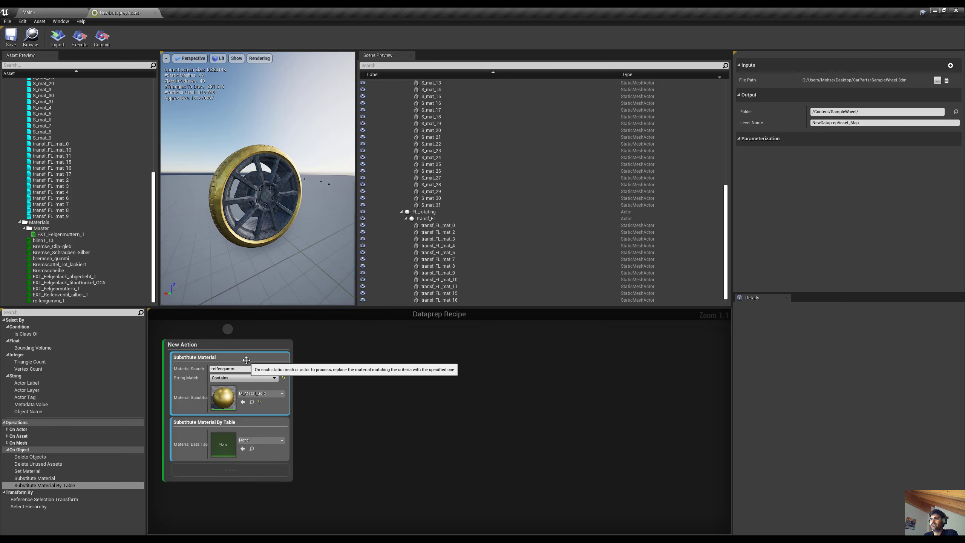
key("Delete")
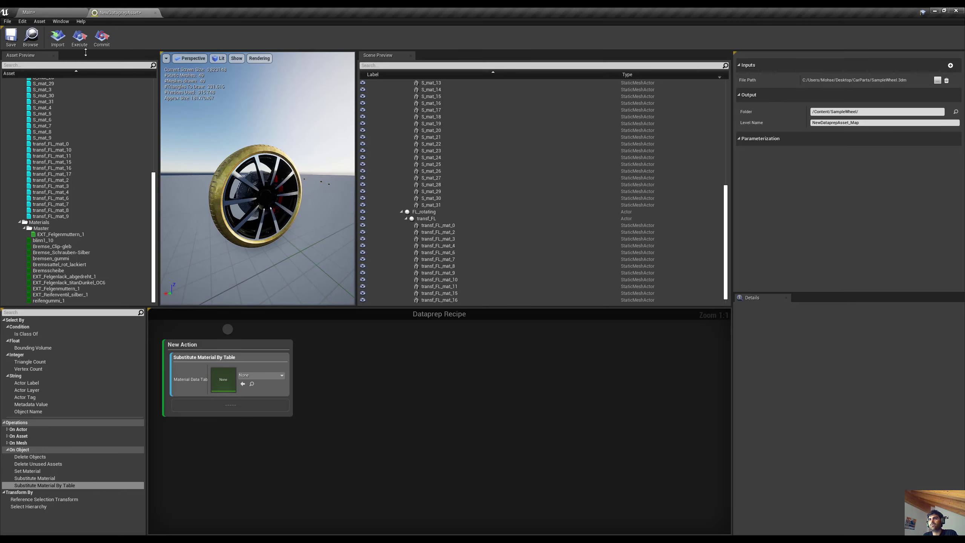
left_click(58, 42)
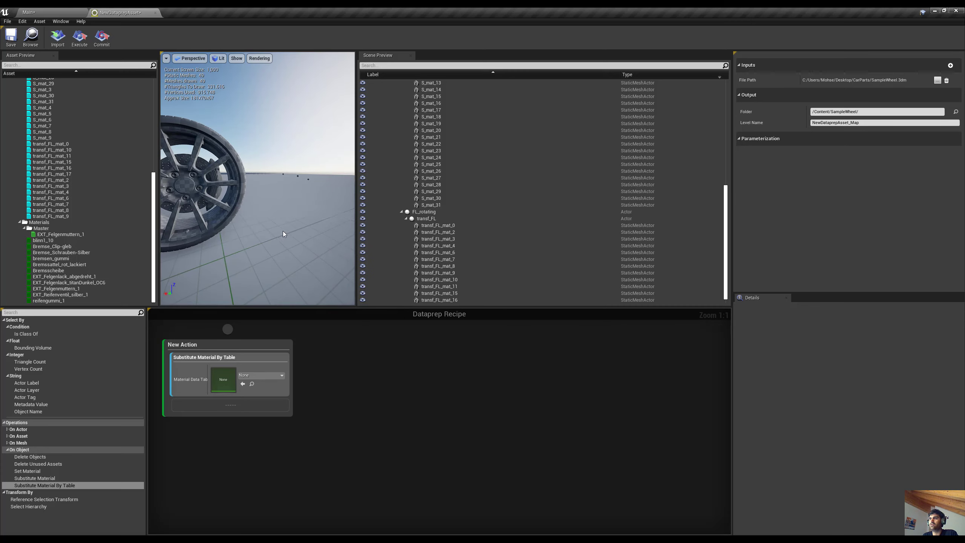
mouse_move(282, 231)
right_mouse_down()
mouse_move(272, 230)
mouse_move(288, 233)
right_mouse_up()
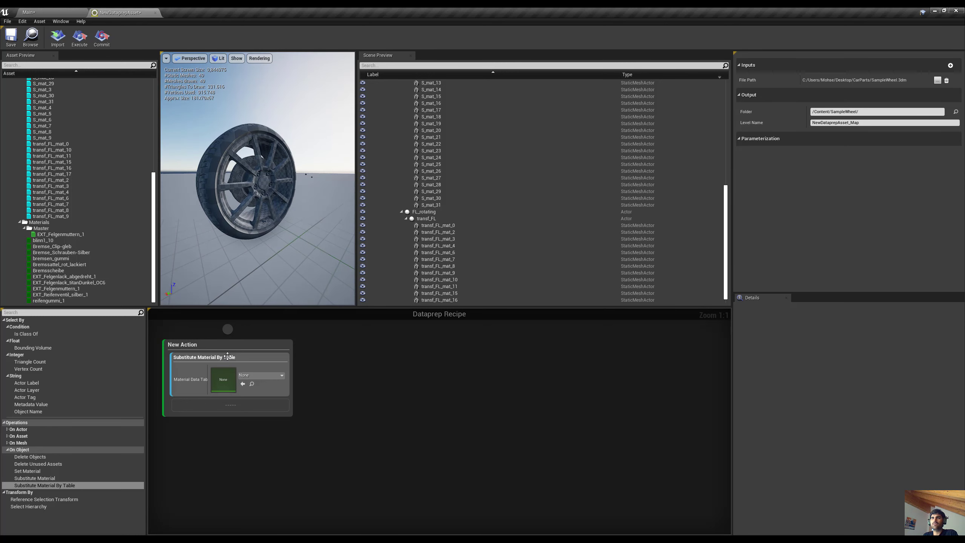
Step: In the main level editor's Content folder, create a Data Table asset with MaterialSubstitutionDataTable as its row structure
left_click(85, 11)
left_click(236, 444)
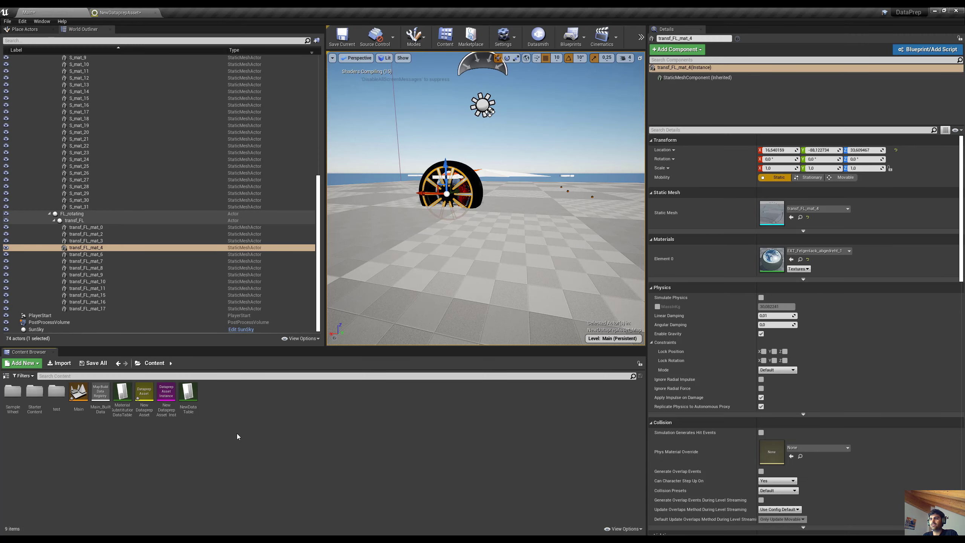
right_click(237, 435)
left_click(209, 457)
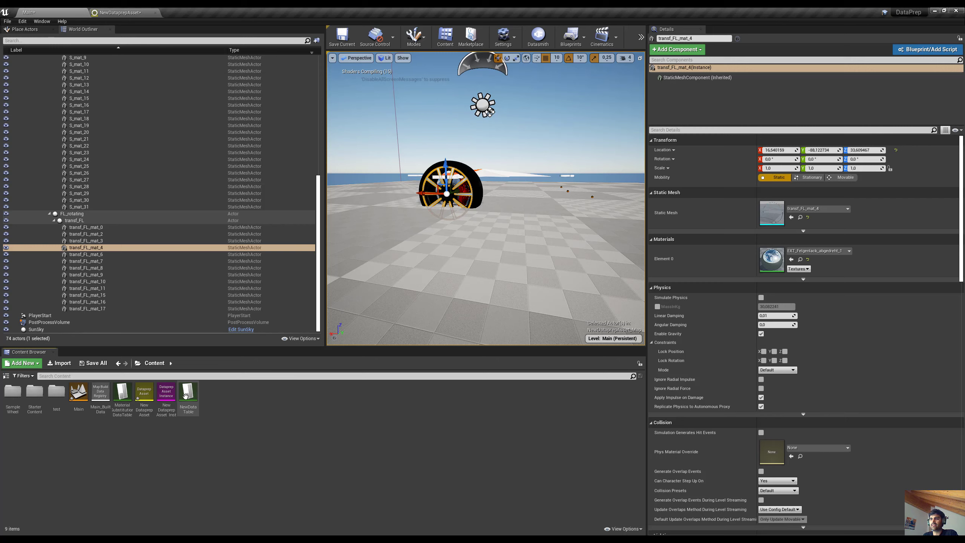
right_click(246, 442)
mouse_move(262, 383)
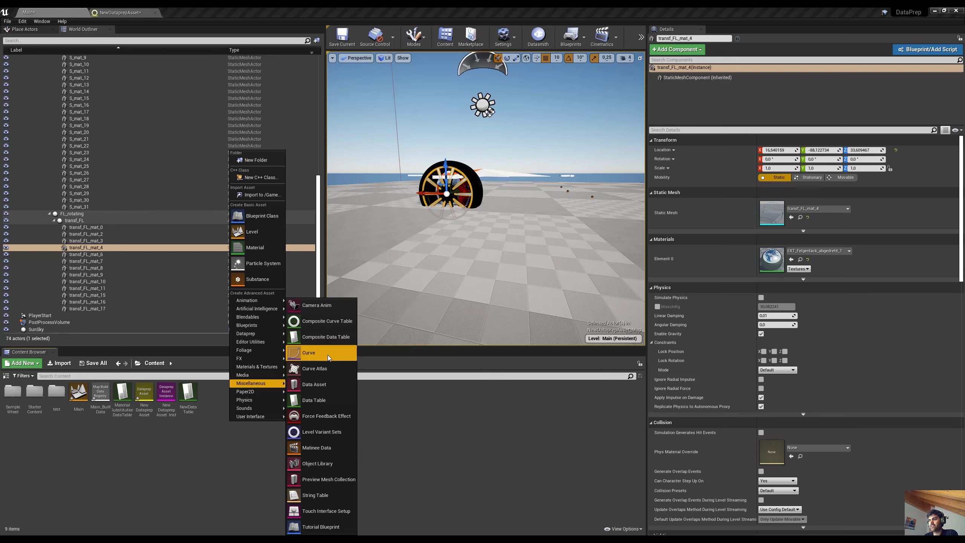
left_click(312, 404)
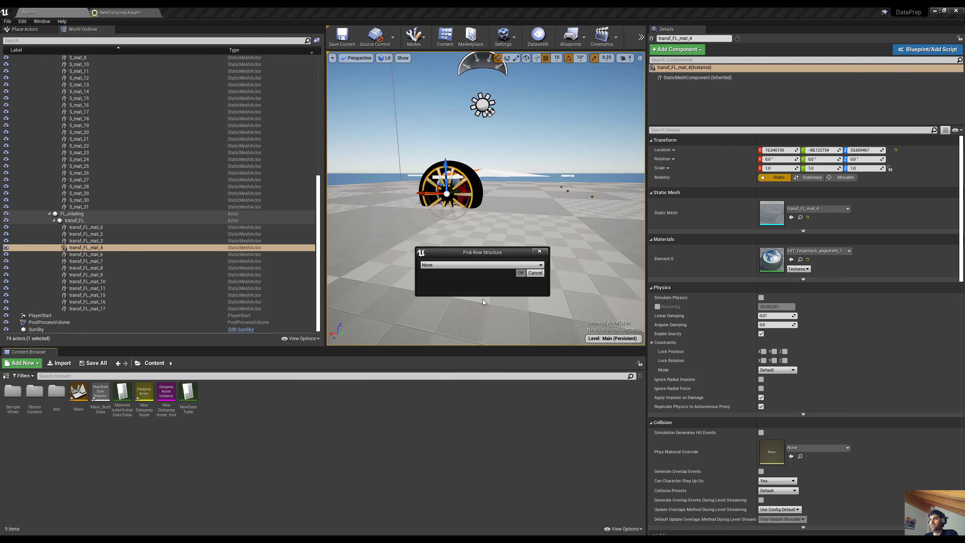
left_click(452, 265)
left_click(446, 313)
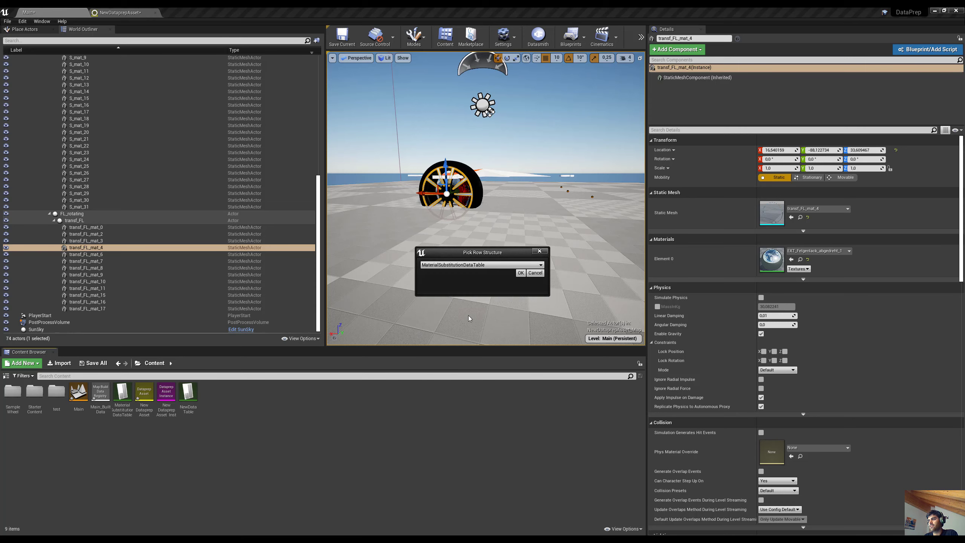
left_click(521, 272)
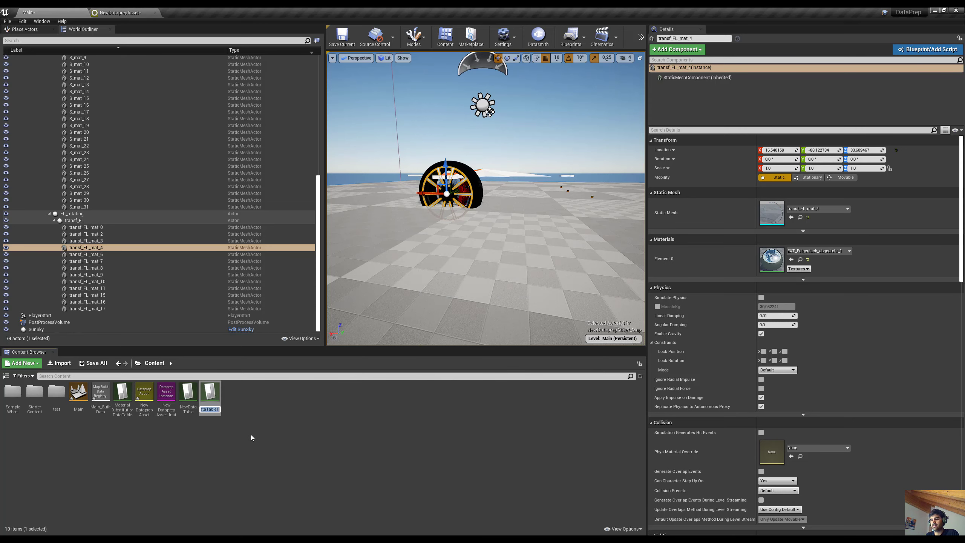
Step: Name the new data table DataTableForMaterials
type("MyDataTablk")
key("BackSpace")
type("e")
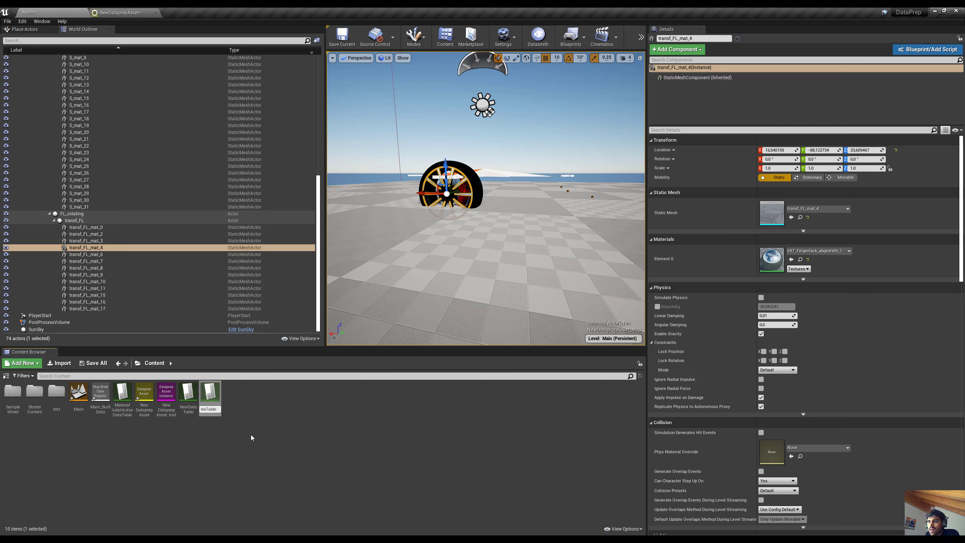
type("ForMaterials")
key("Return")
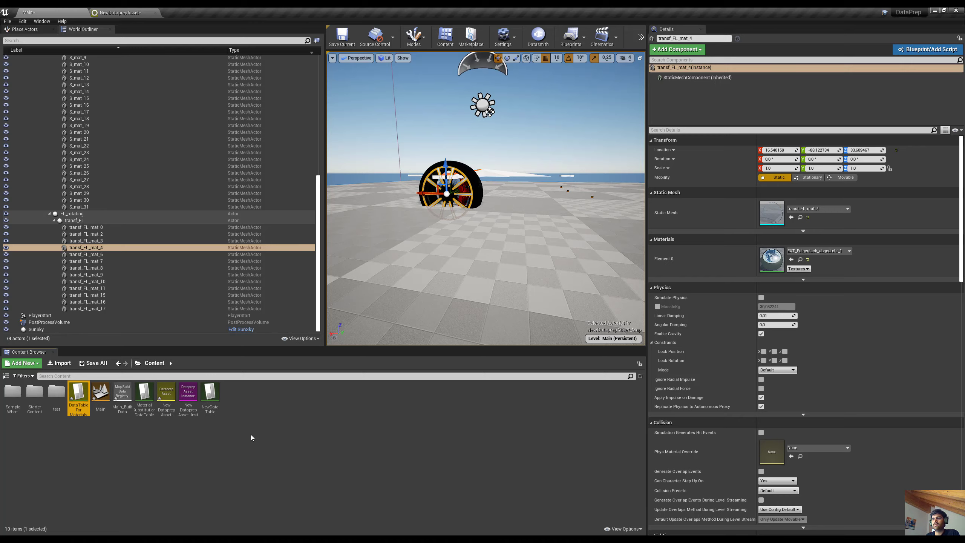
Step: Open the DataTableForMaterials asset and add two rows to it
double_click(78, 393)
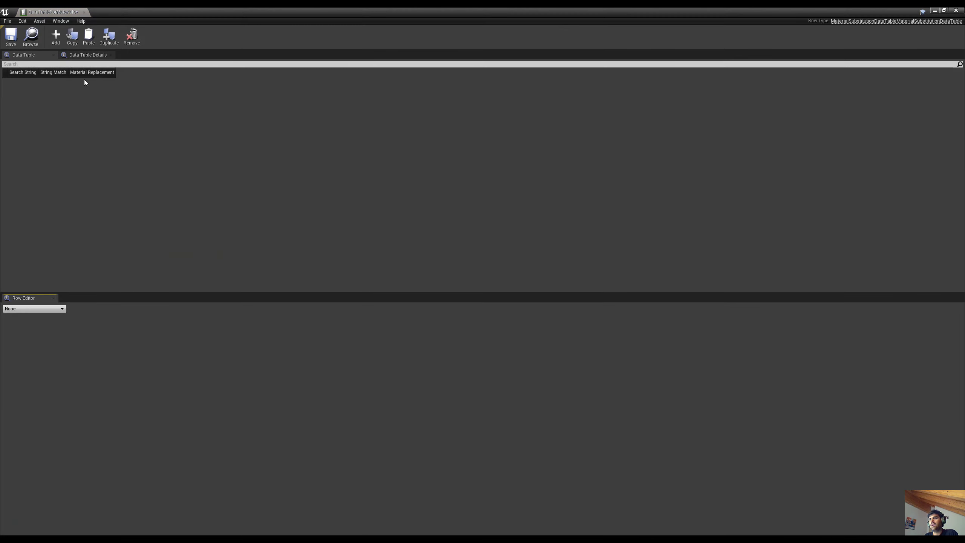
left_click(55, 38)
left_click(57, 40)
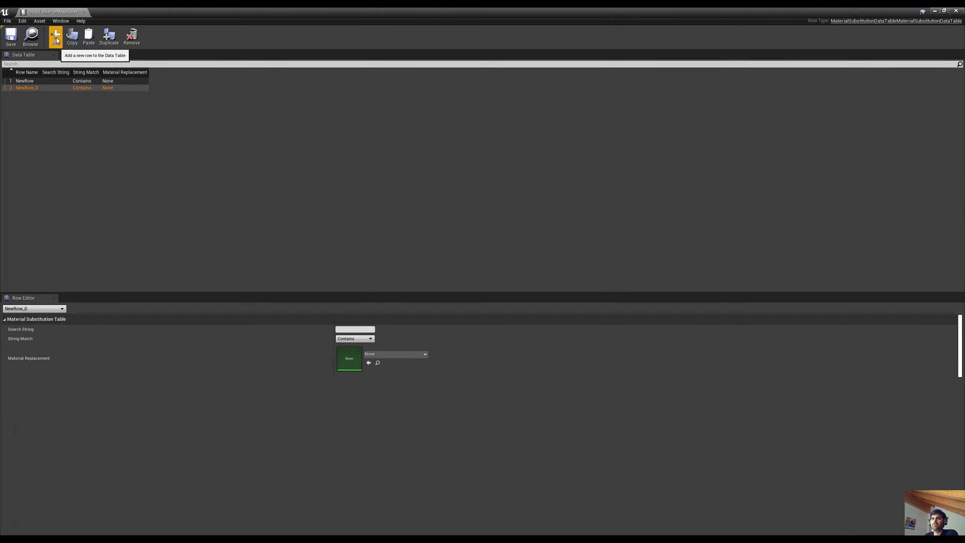
Step: Set the first row's search string to reifengummi and its replacement material to M_Metal_Gold
left_click(56, 81)
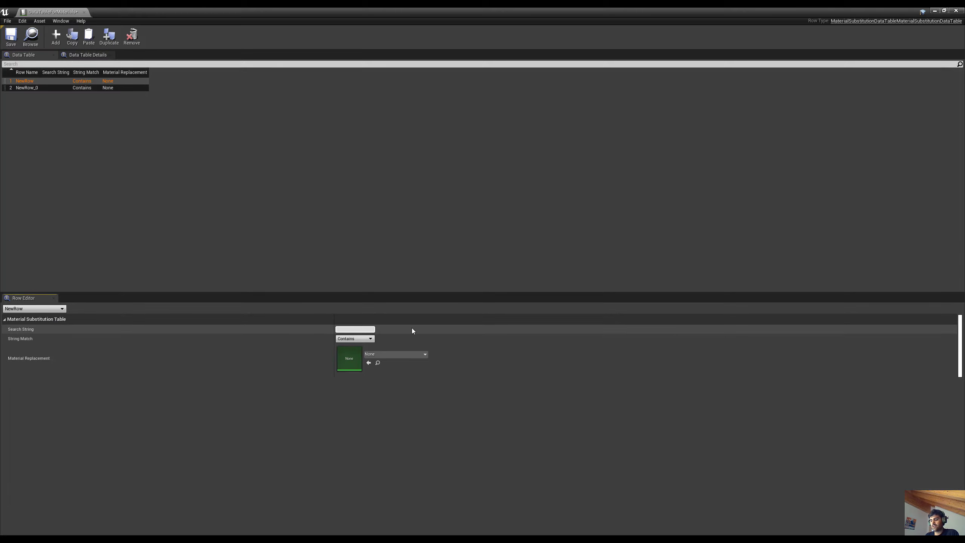
type("reifengummi")
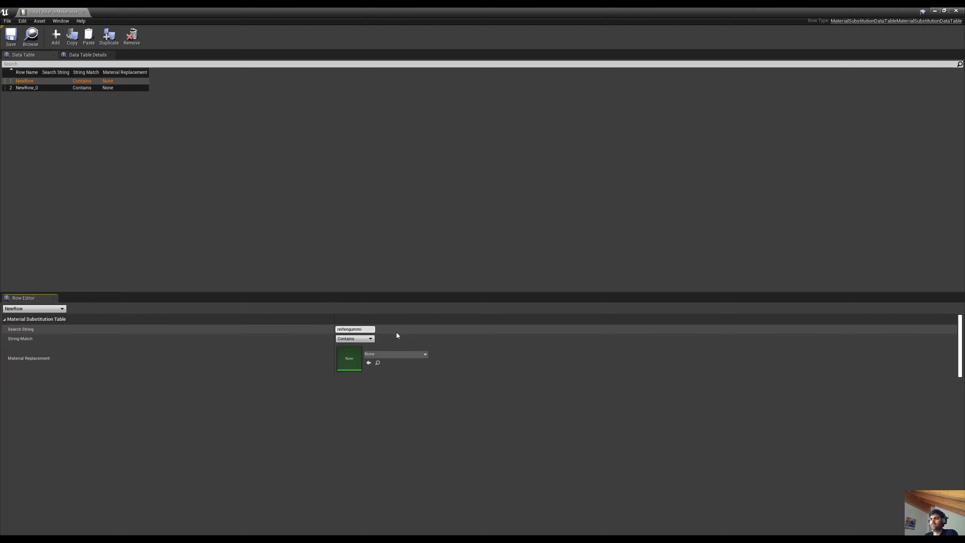
key("Return")
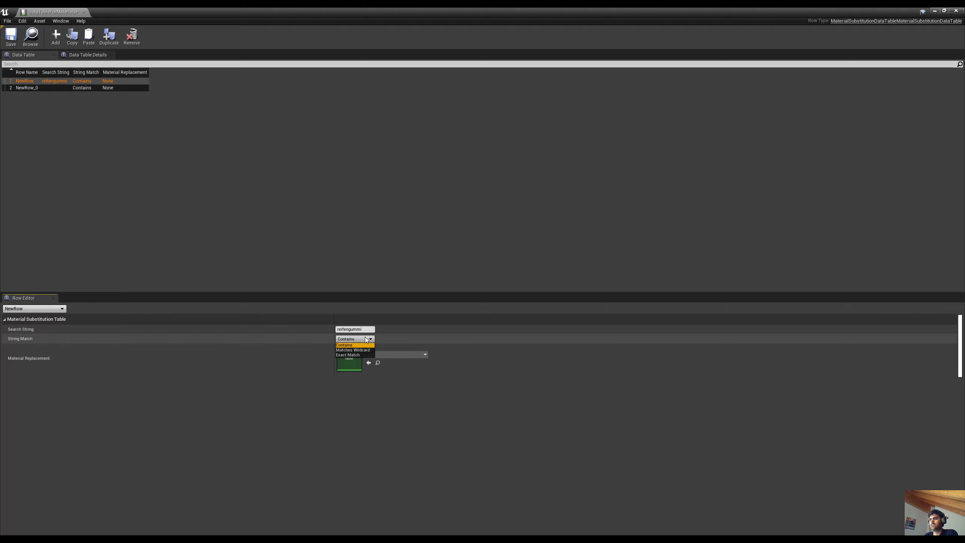
left_click(394, 354)
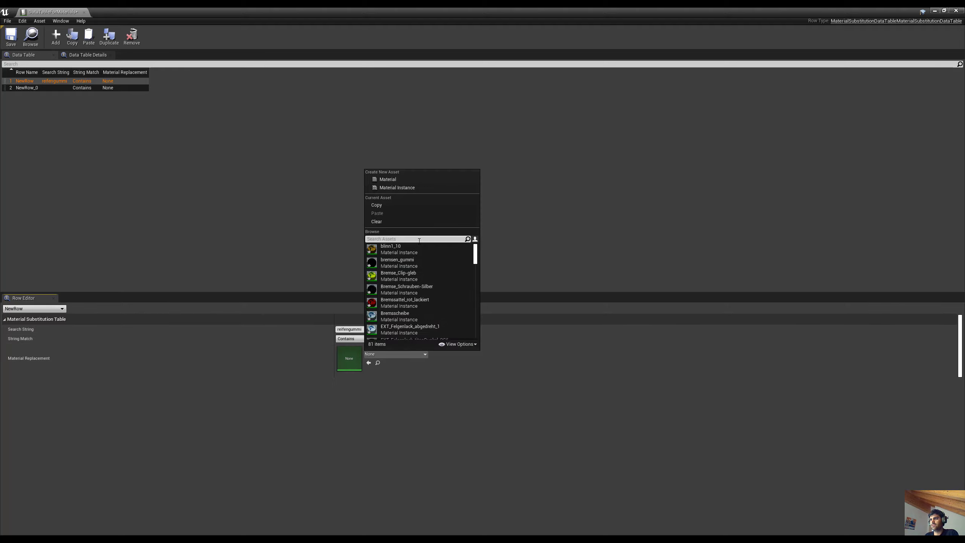
left_click(399, 251)
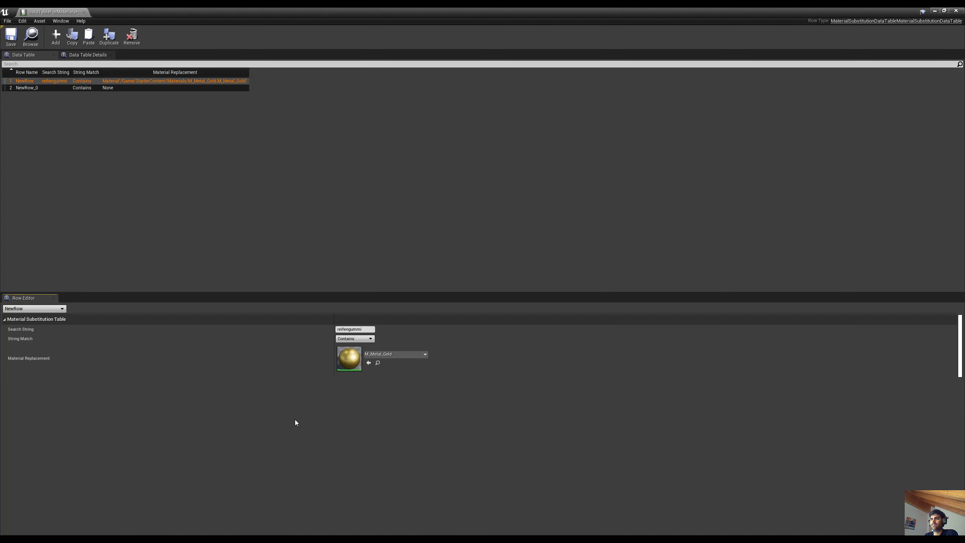
Step: Look up the rim paint material name, then set the second row to search EXT_felgenlack with replacement M_Metal_Gold and save the table
key("alt+Tab")
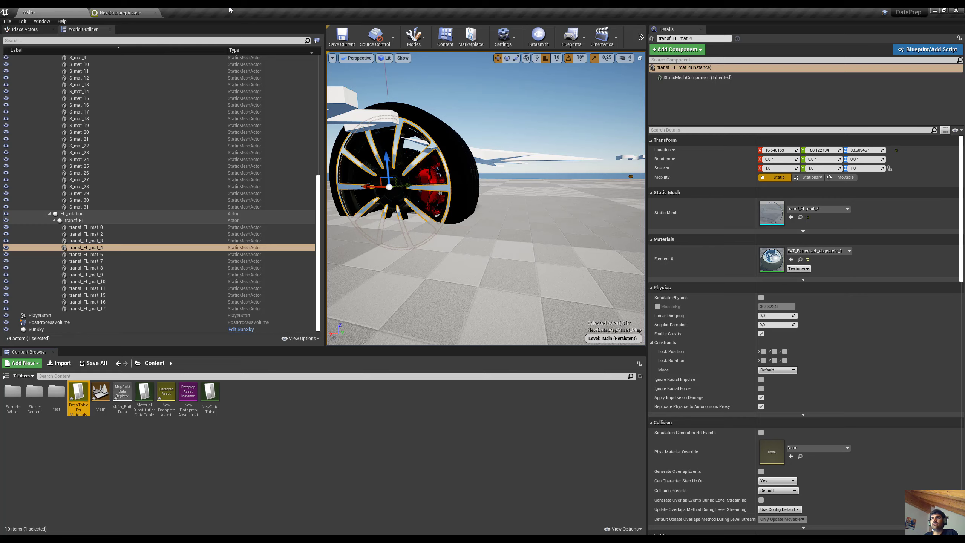
left_click(141, 10)
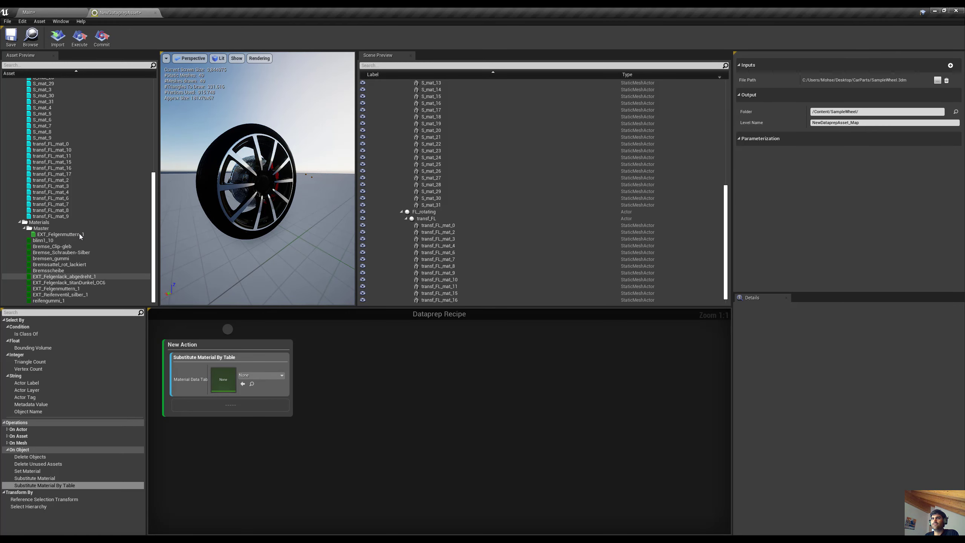
left_click(26, 11)
double_click(79, 396)
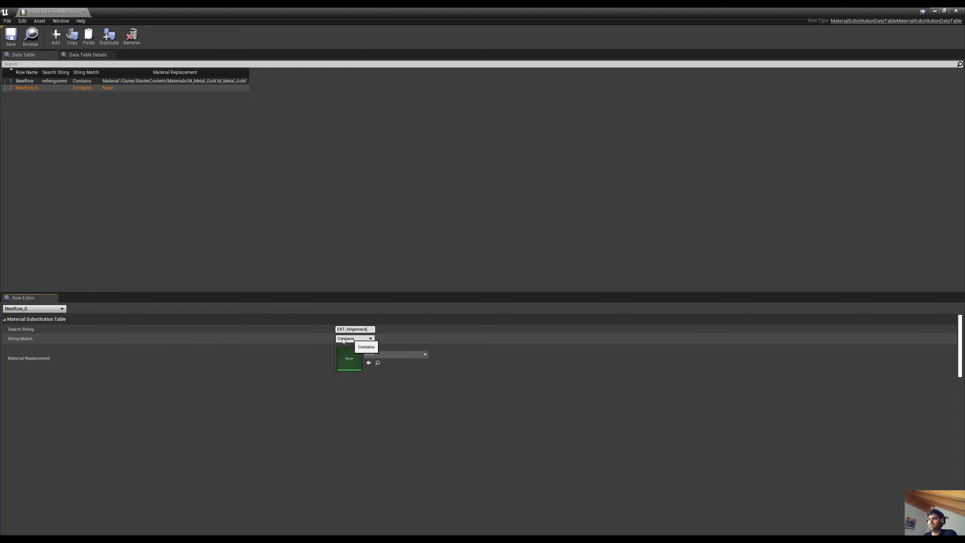
left_click(183, 390)
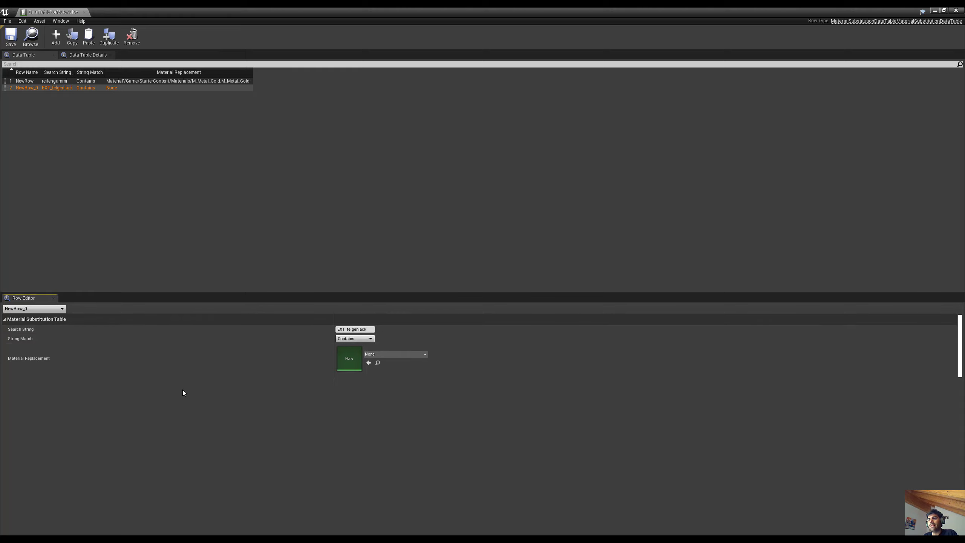
left_click(394, 354)
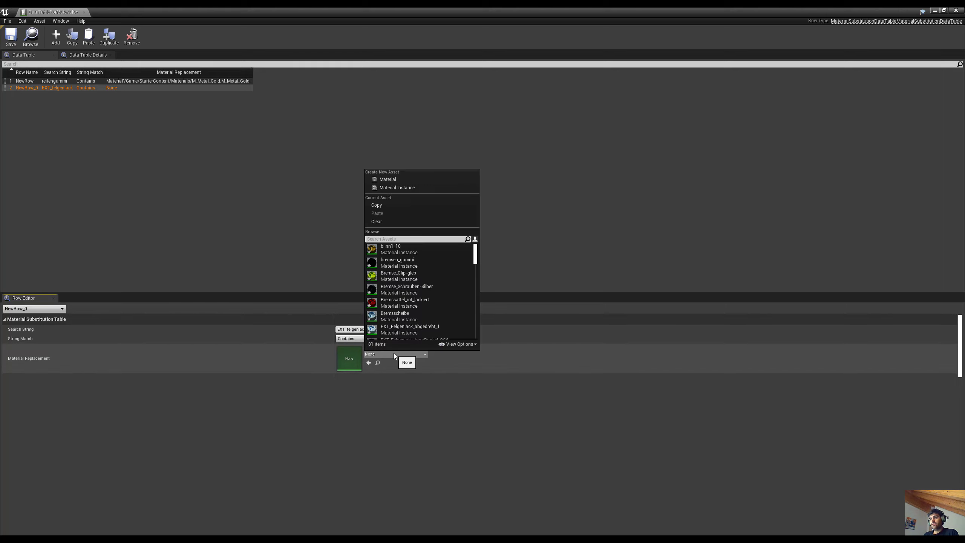
type("gold")
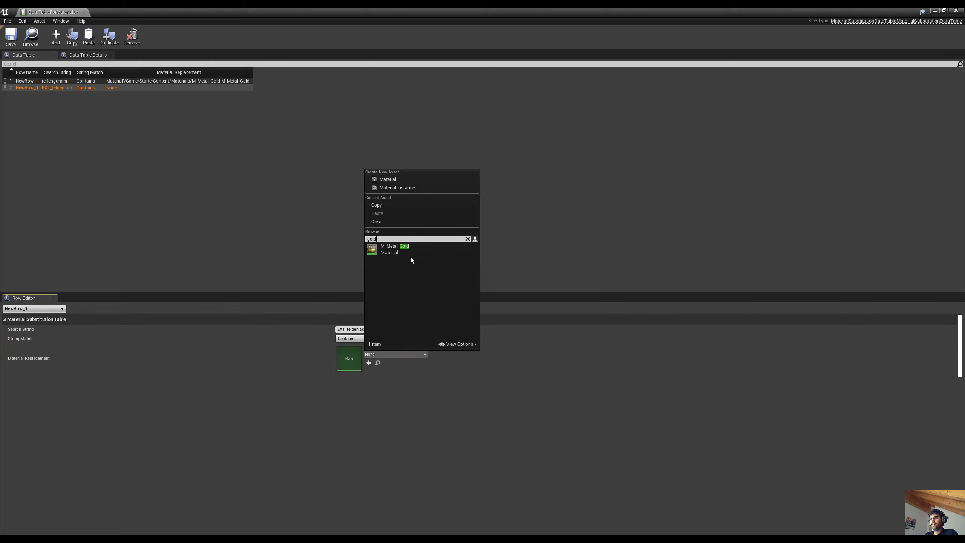
left_click(408, 253)
key("ctrl+s")
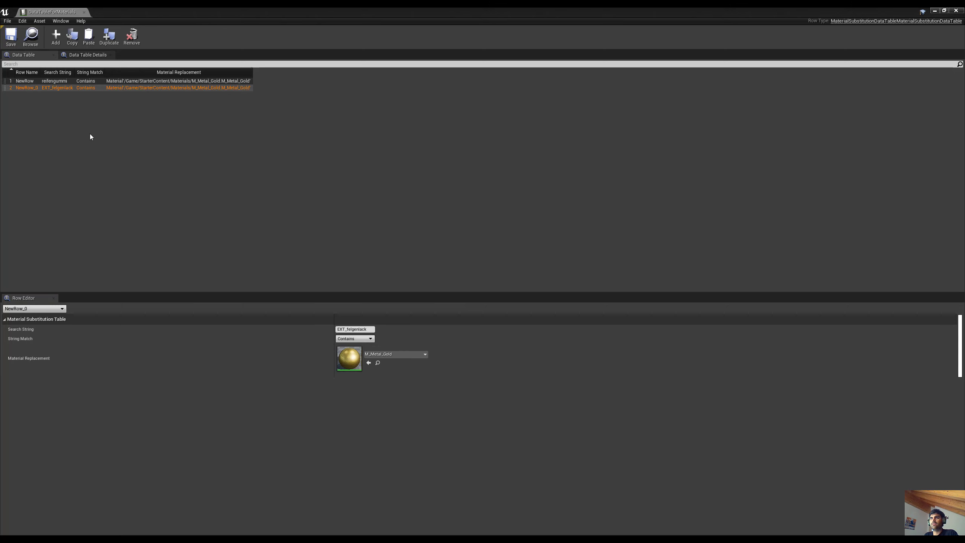
Step: Back in the Dataprep asset, assign DataTableForMaterials to the Substitute Material By Table operation and execute the recipe
left_click(935, 12)
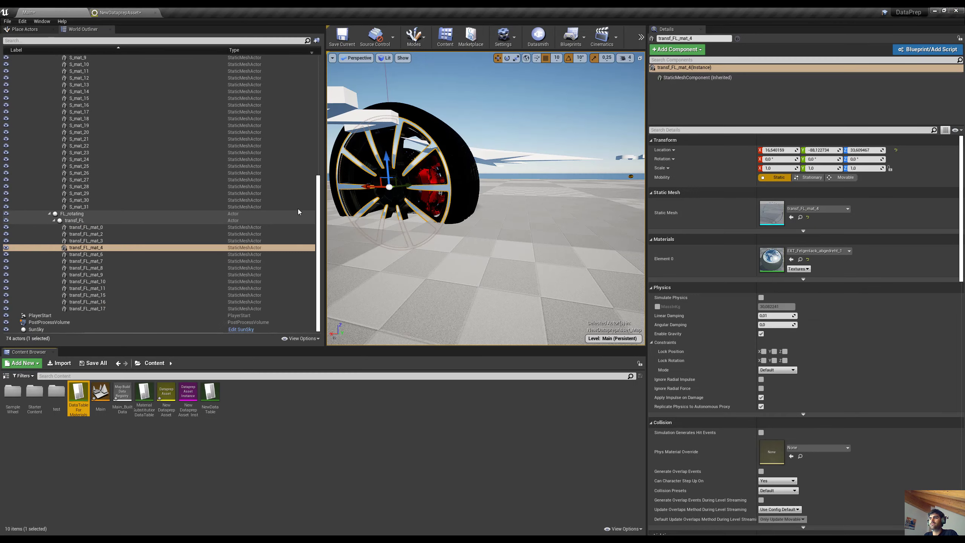
left_click(155, 455)
left_click(90, 10)
left_click(262, 375)
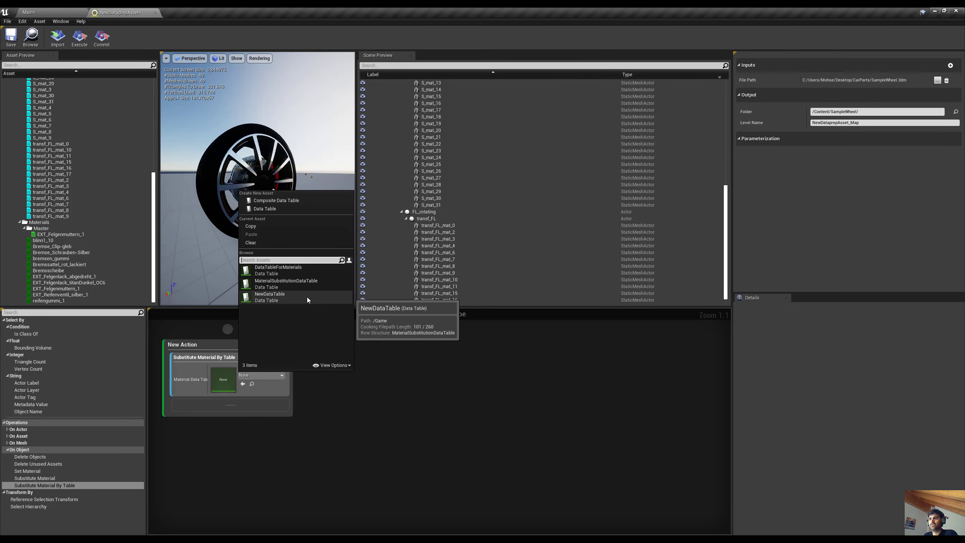
left_click(309, 269)
left_click(77, 38)
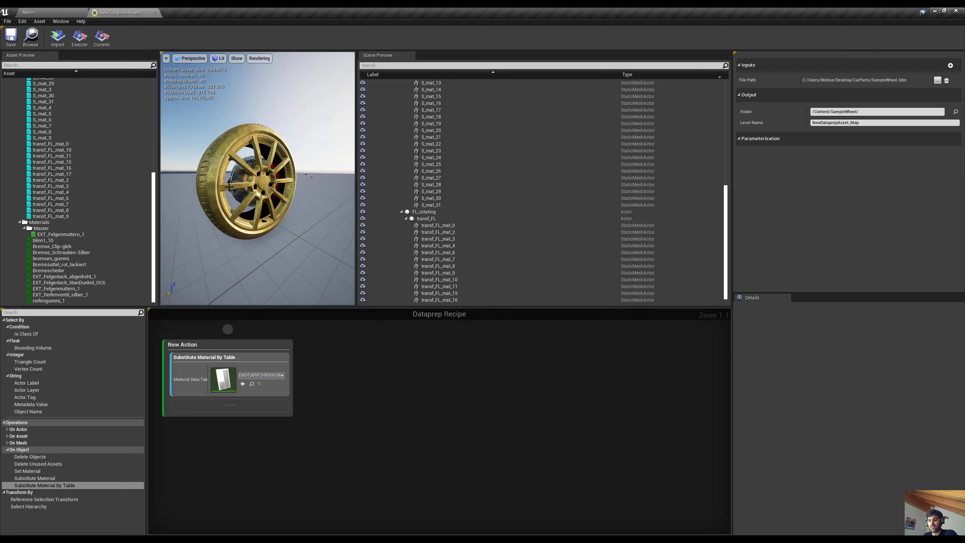
Step: Inspect the wheel in the preview and compare the data table's search strings with the EXT_Felgenlack materials in the asset list
key("super")
key("super")
mouse_move(231, 184)
left_mouse_down("alt")
mouse_move(293, 197)
mouse_move(231, 182)
left_mouse_up("alt")
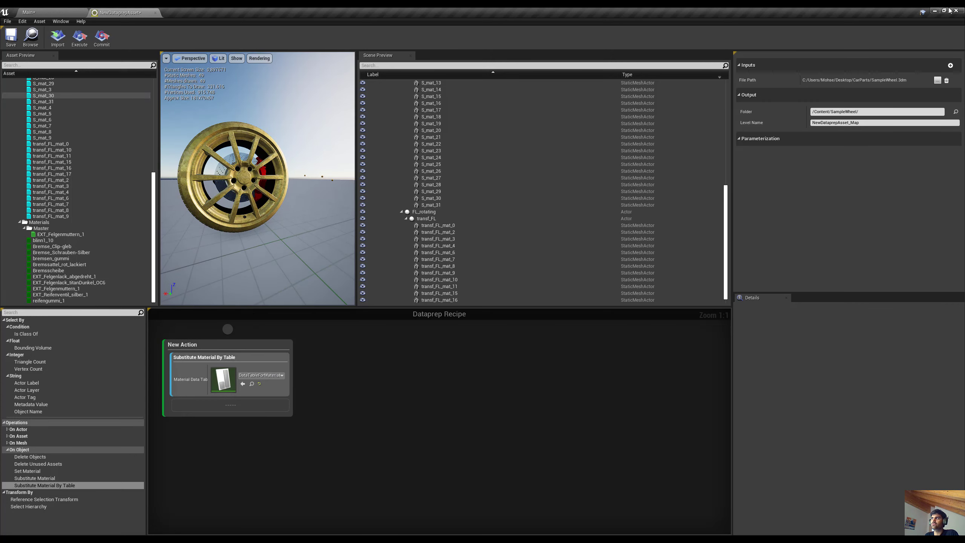
mouse_move(157, 534)
left_click(179, 501)
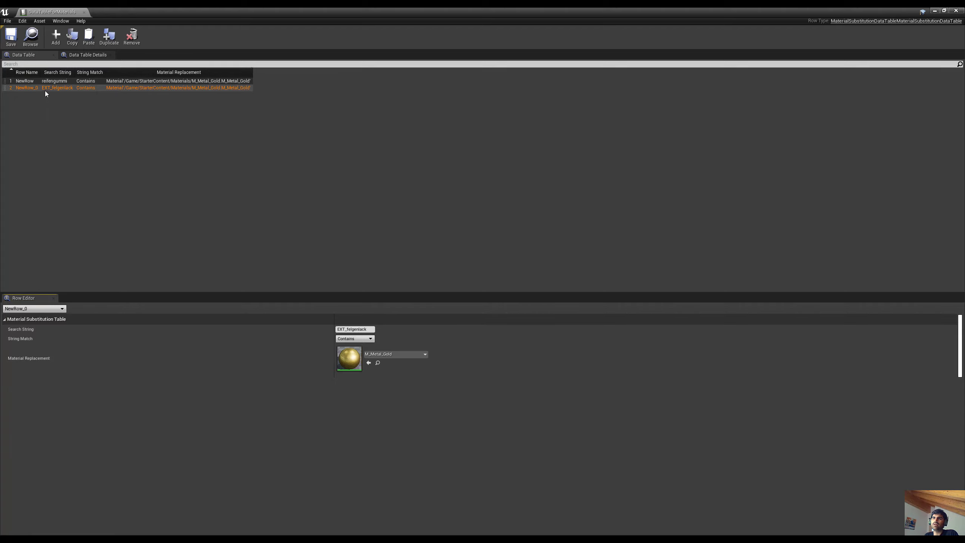
left_click(950, 11)
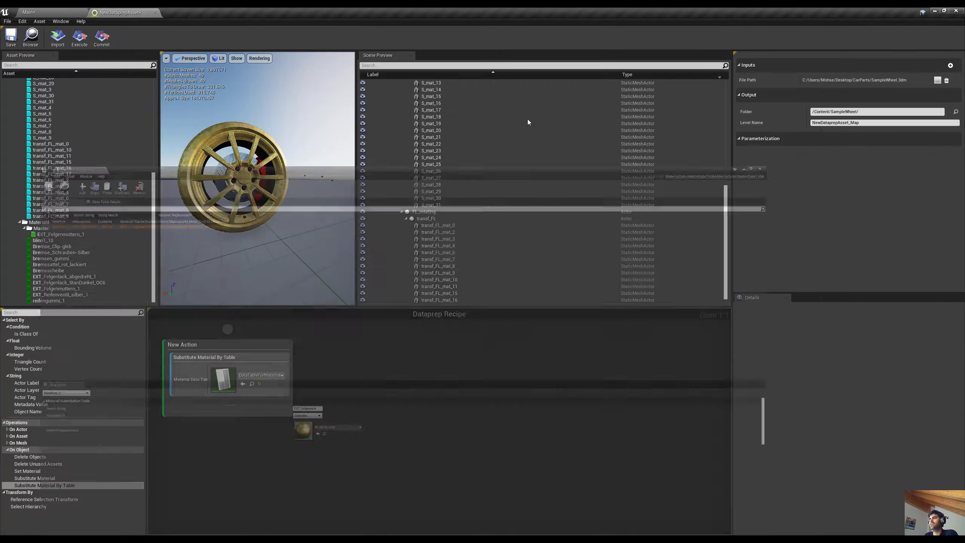
left_click(39, 278)
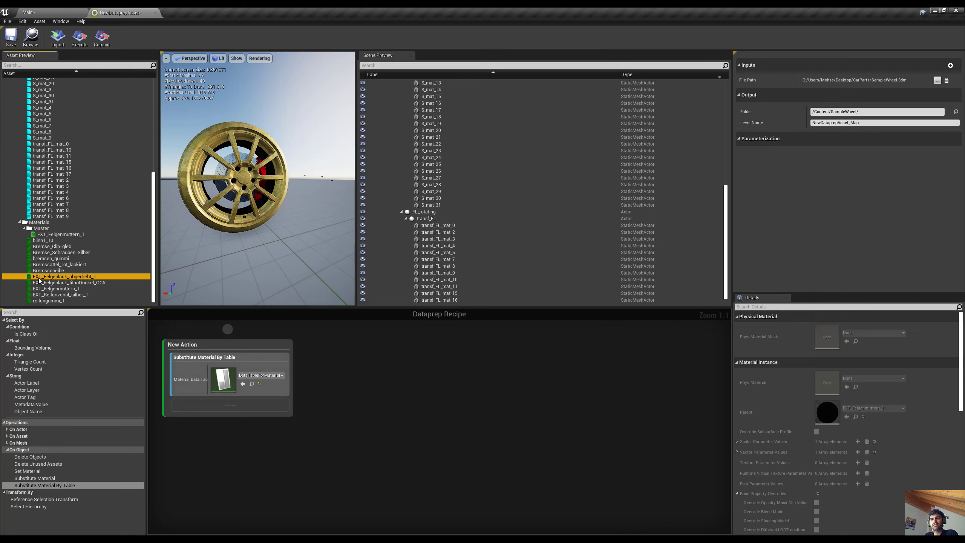
left_click(55, 284)
left_click(59, 289)
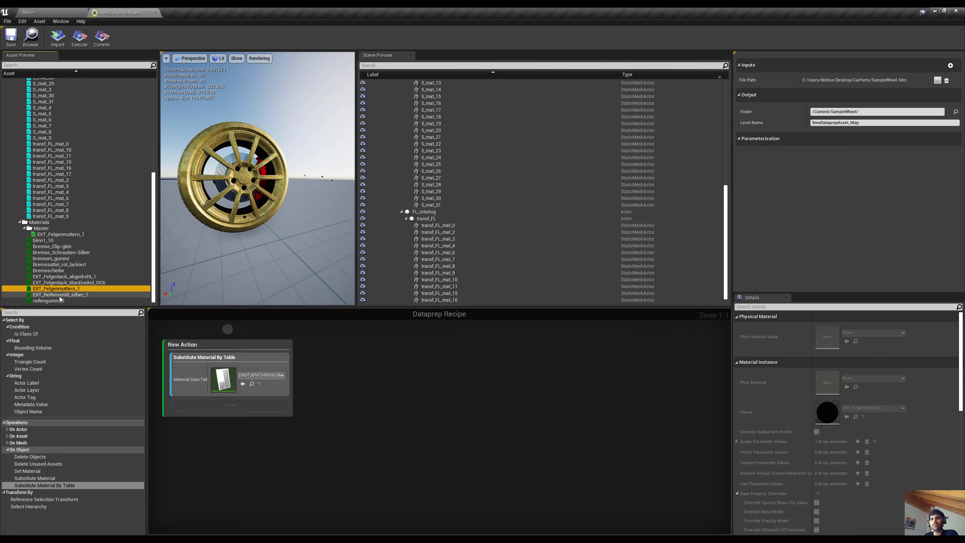
left_click(61, 282)
left_click(61, 277)
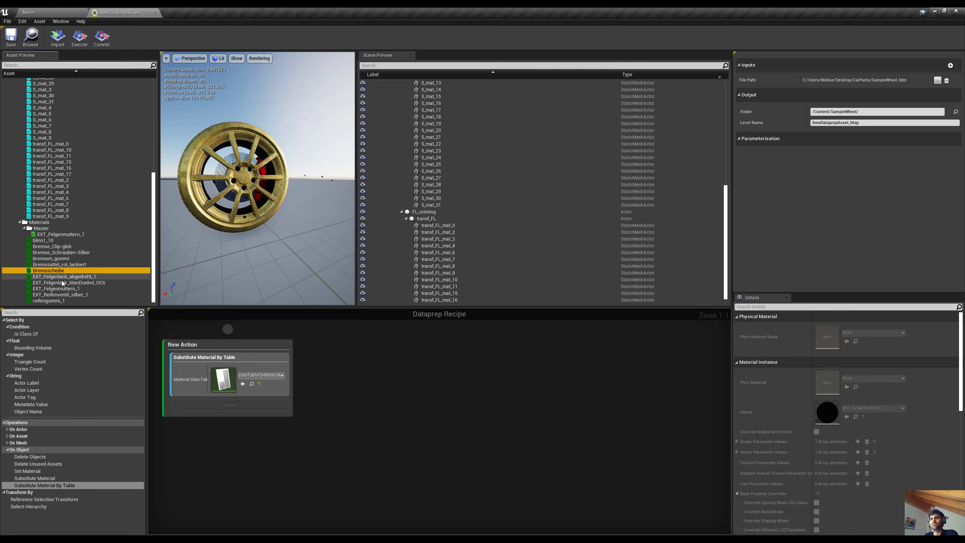
left_click(253, 438)
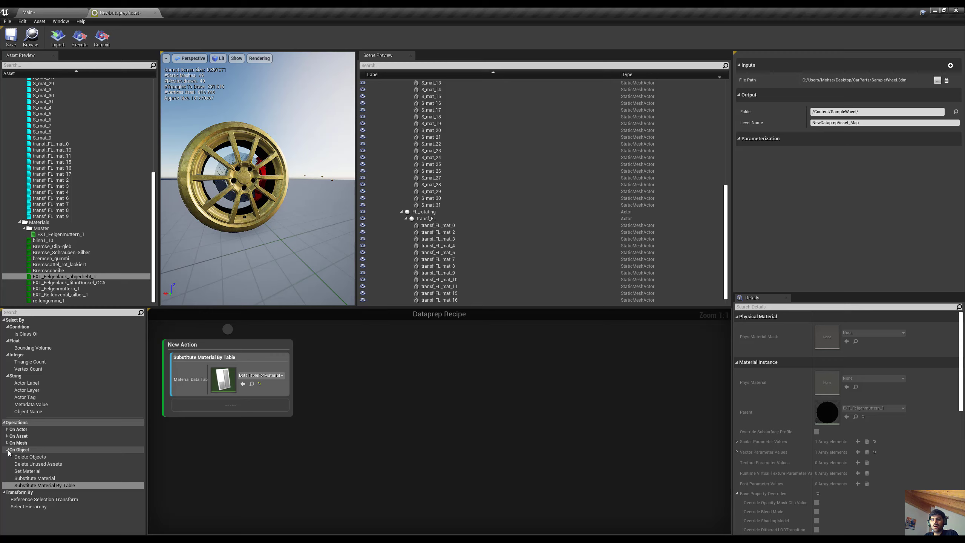
Step: Delete the Substitute Material By Table action from the recipe and collapse the On Object operations
left_click(252, 359)
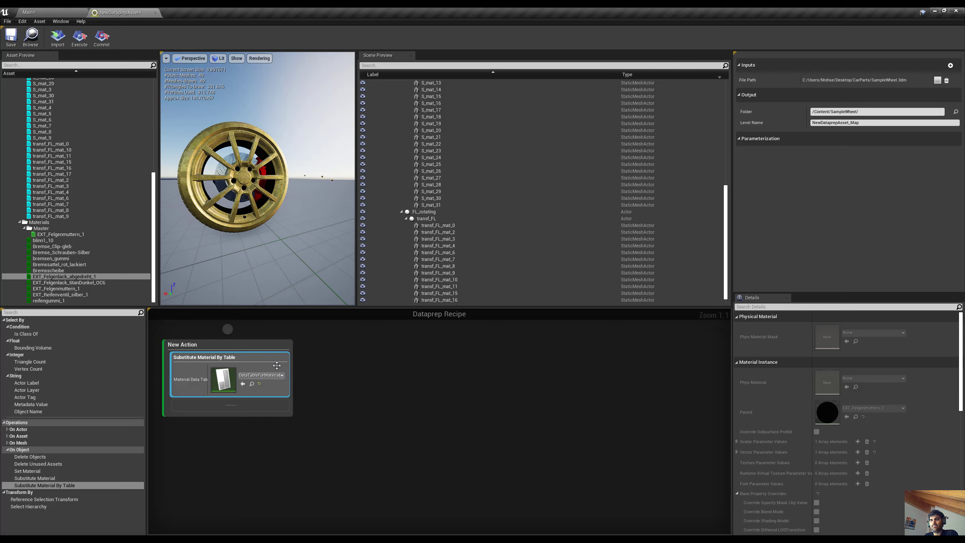
key("Delete")
left_click(8, 450)
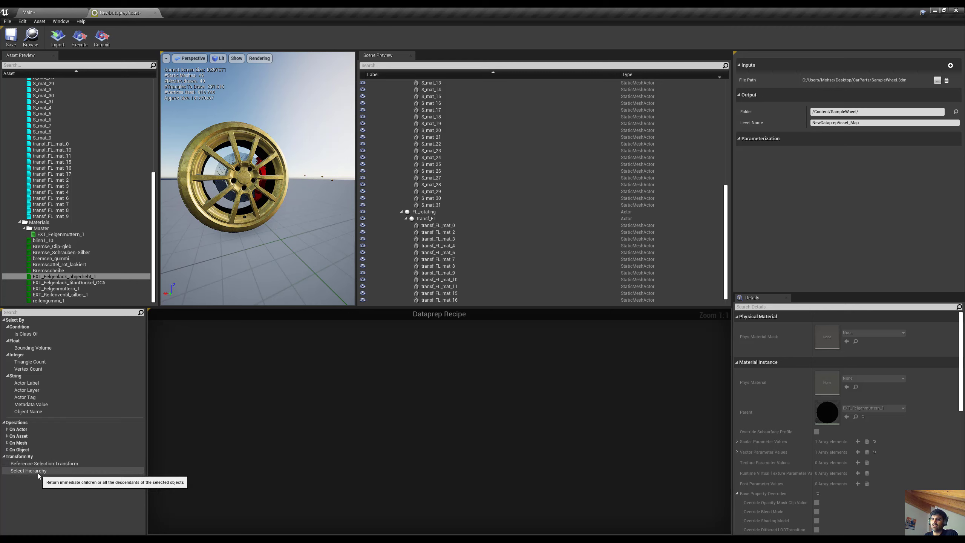
Step: Try out a Reference Selection Transform action, then add a Select Hierarchy action and leave it as the recipe's only action
left_click_drag(38, 463, 169, 465)
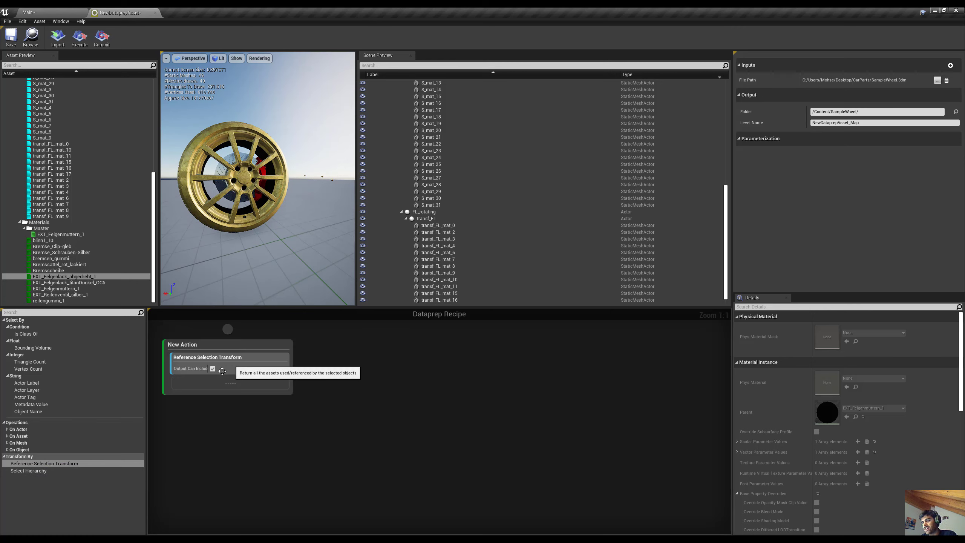
left_click_drag(29, 471, 207, 379)
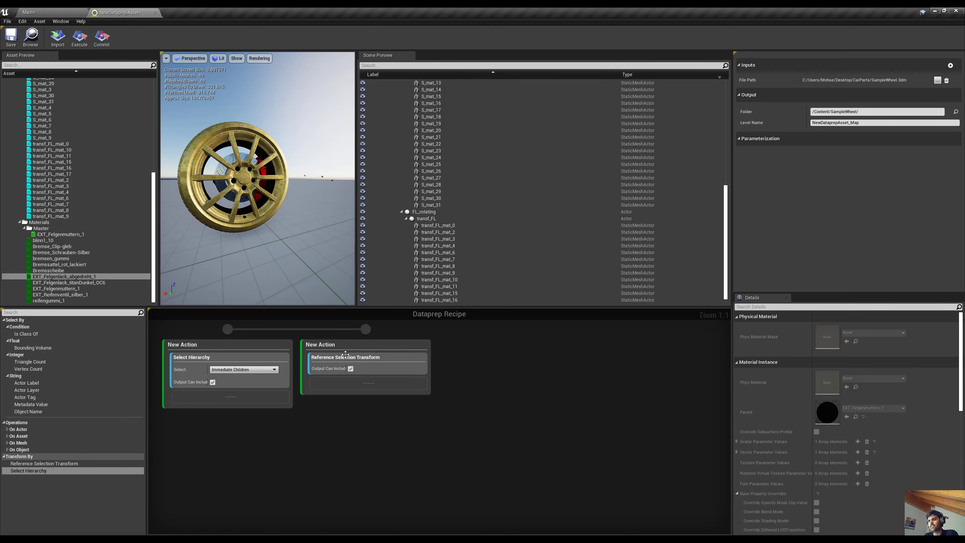
left_click(351, 358)
key("Delete")
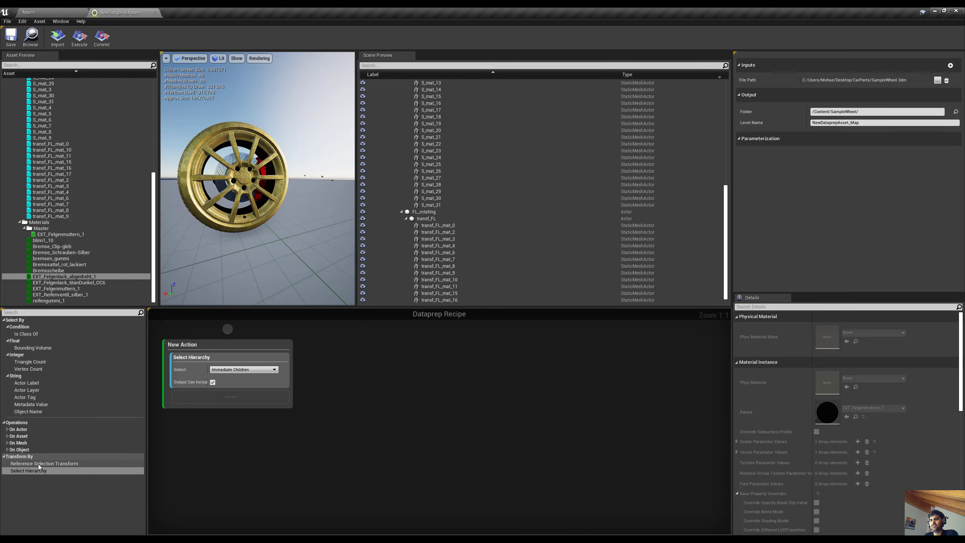
Step: Add an Actor Label filter for transf_FL above Select Hierarchy and preview which actors it selects
left_click_drag(26, 382, 213, 359)
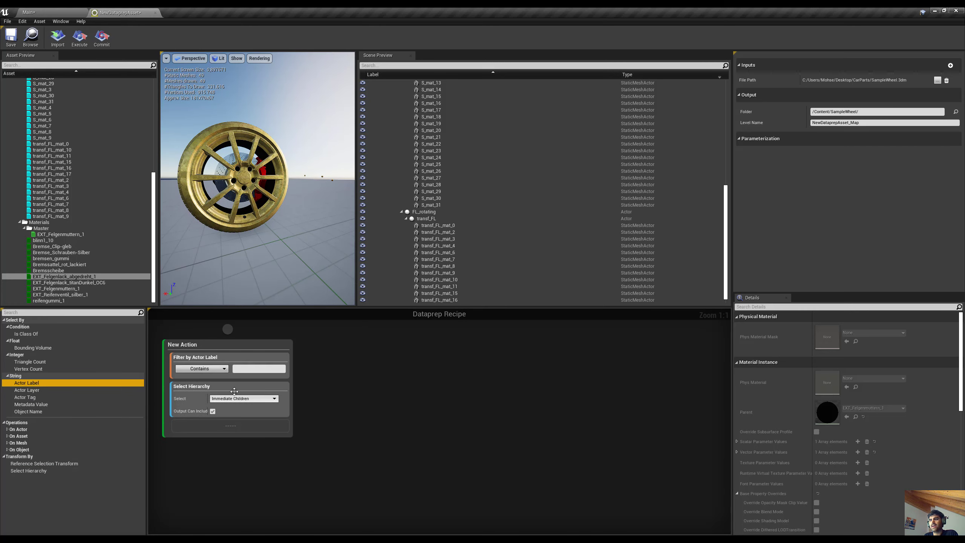
left_click(437, 219)
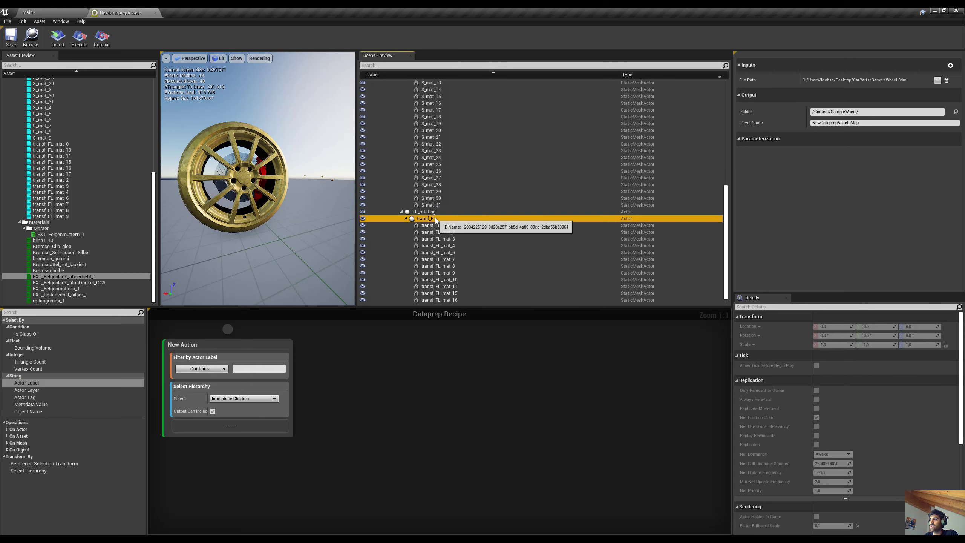
type("t")
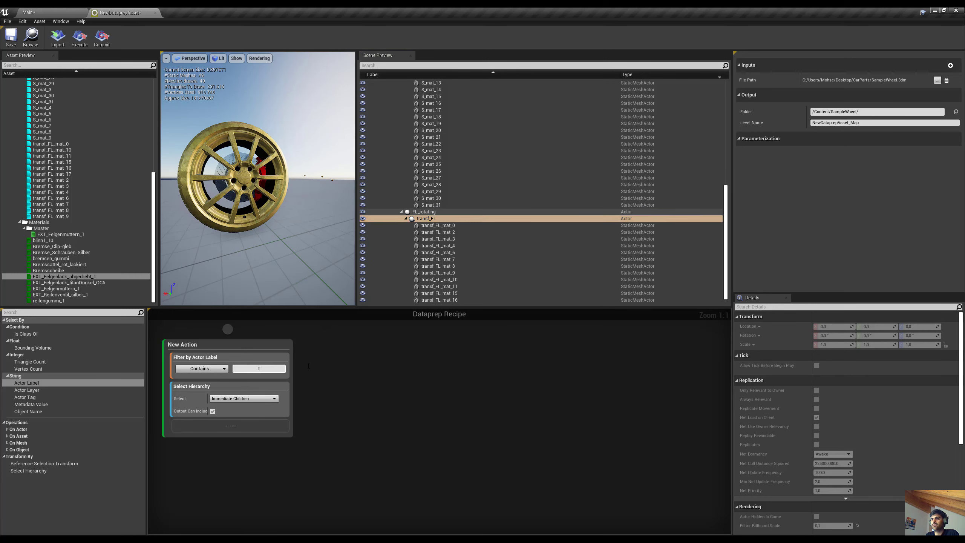
type("ransf_FL")
right_click(268, 356)
left_click(285, 406)
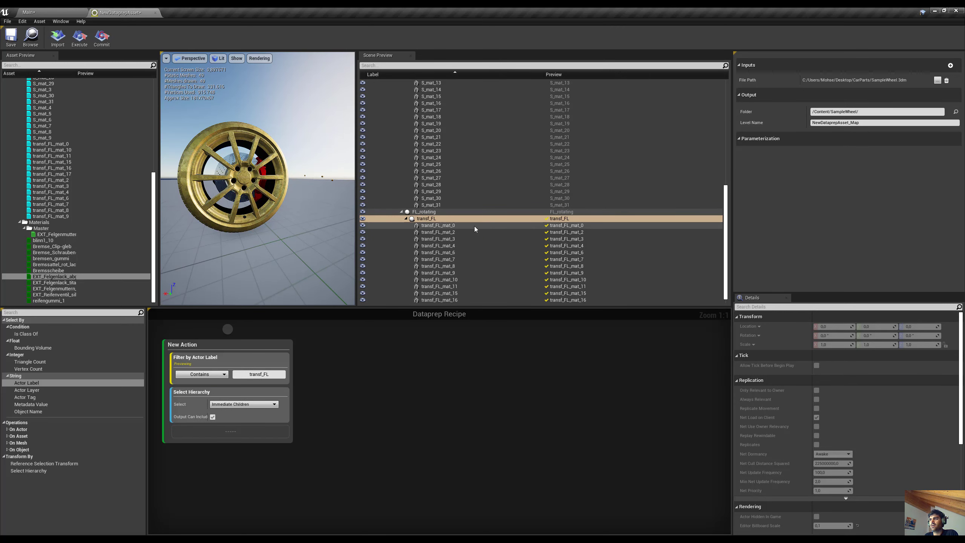
scroll(475, 230, "down", 1)
Step: Change the actor label filter's condition to Exact Match and review the previewed selection in the scene list
left_click(201, 374)
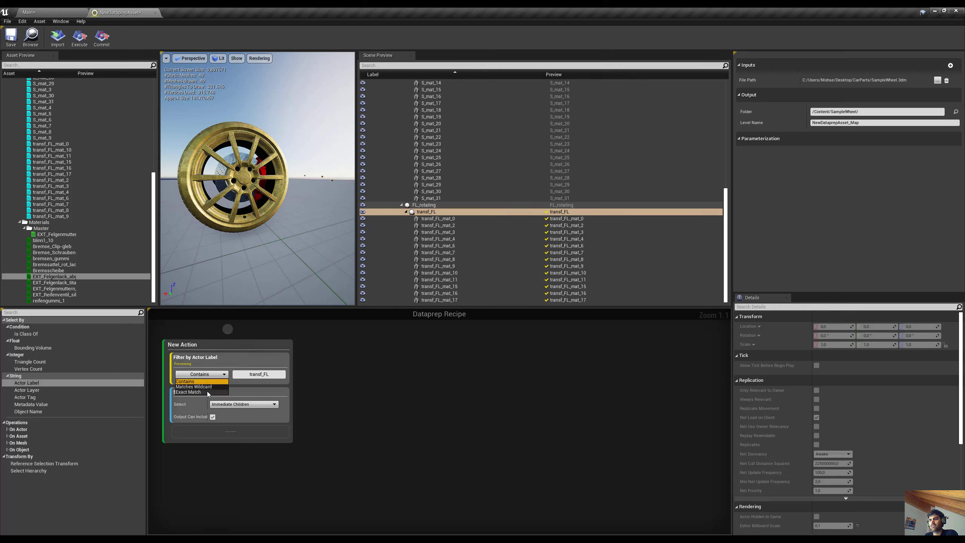
left_click(225, 362)
left_click(216, 374)
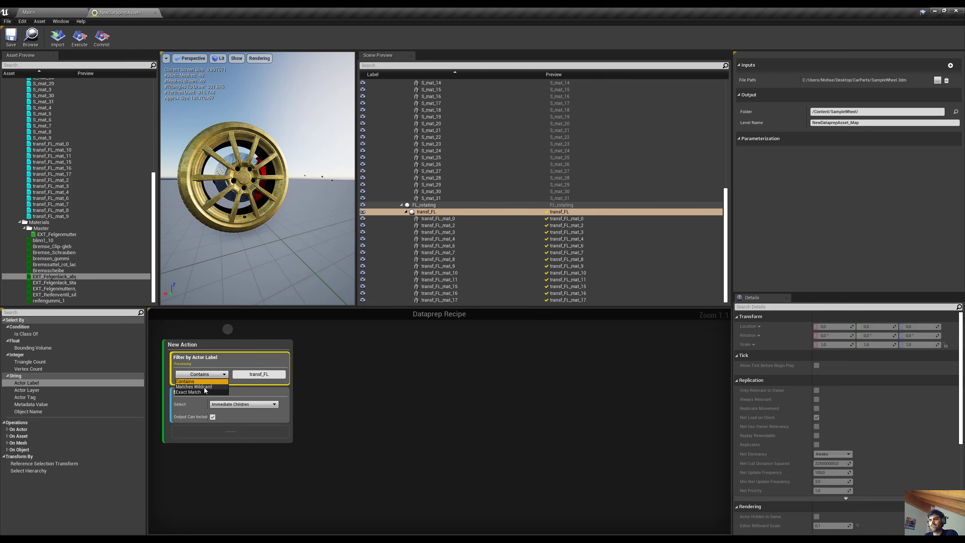
left_click(204, 391)
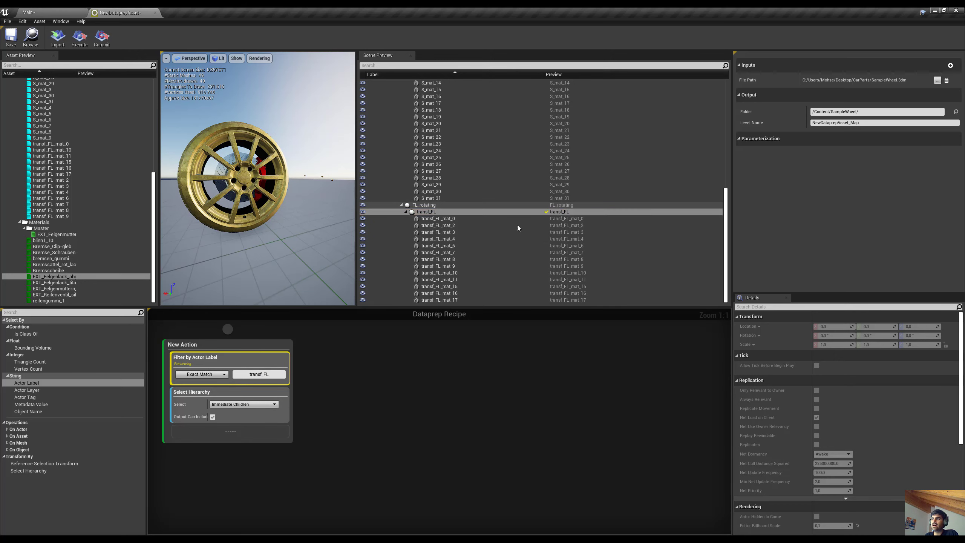
scroll(260, 390, "down", 2)
scroll(216, 385, "up", 2)
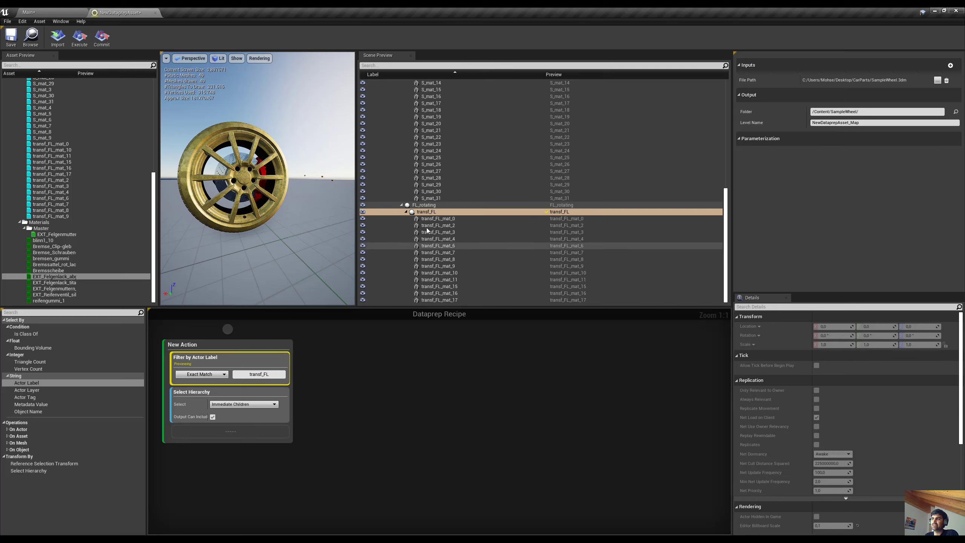
Step: Set the Select Hierarchy operation to select All Descendants instead of only immediate children
left_click(262, 404)
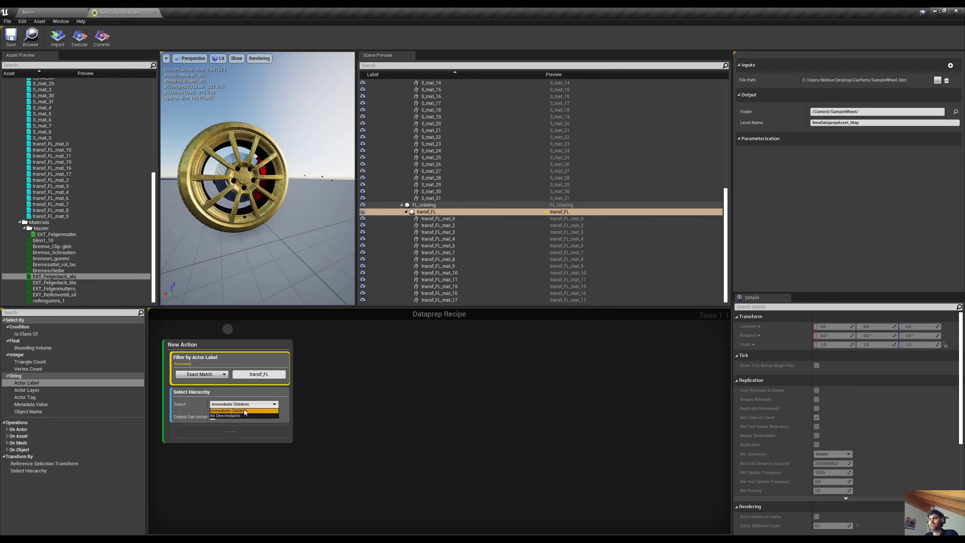
left_click(231, 416)
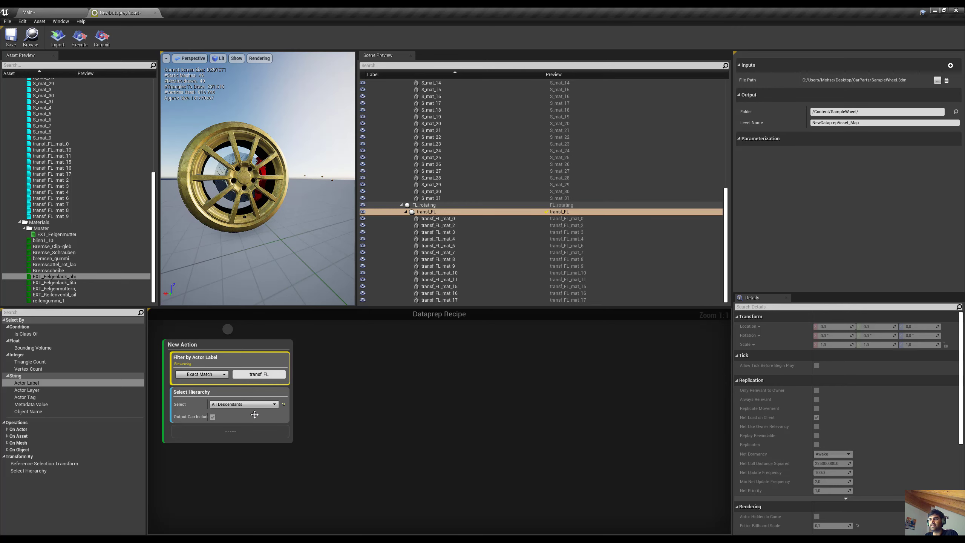
left_click(266, 393)
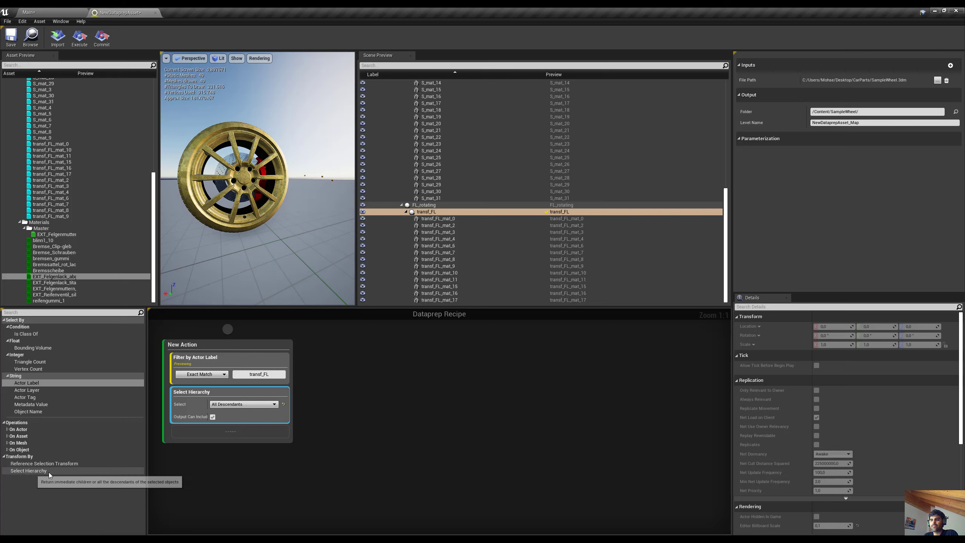
Step: Try stacking a second Select Hierarchy operation, and remove both Select Hierarchy blocks so only the actor label filter remains
left_click_drag(48, 471, 242, 441)
left_click(255, 393)
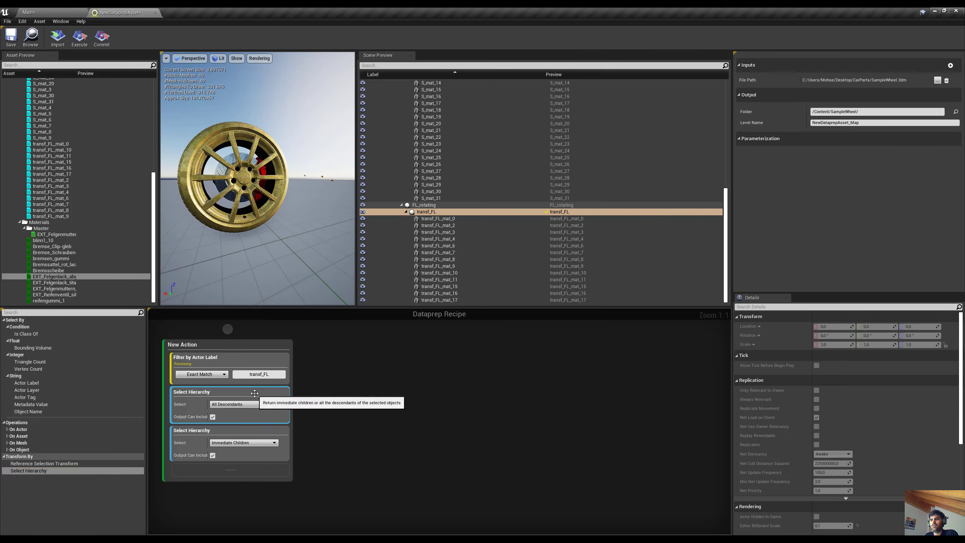
key("Delete")
left_click(255, 394)
key("Delete")
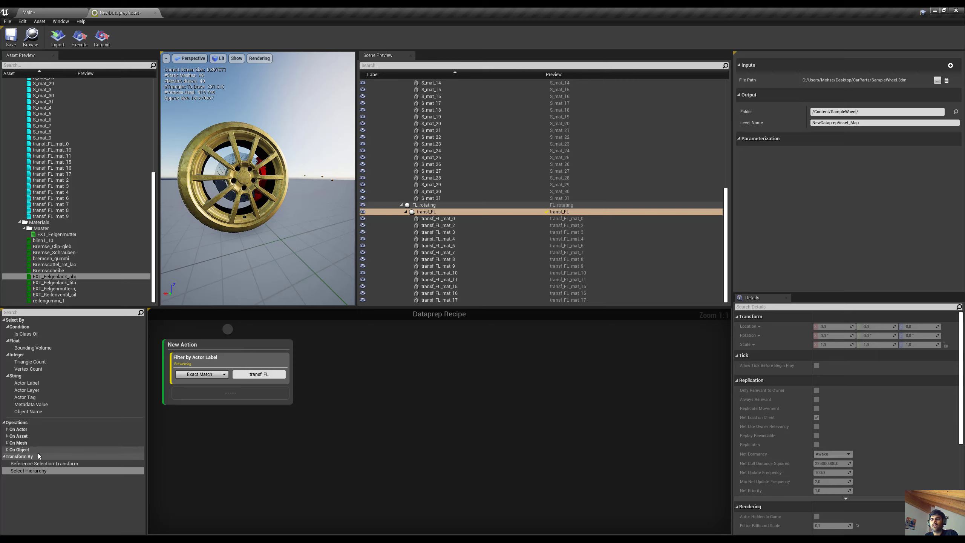
Step: Add a Reference Selection Transform followed by a Delete Objects operation below the actor label filter
left_click_drag(44, 463, 230, 396)
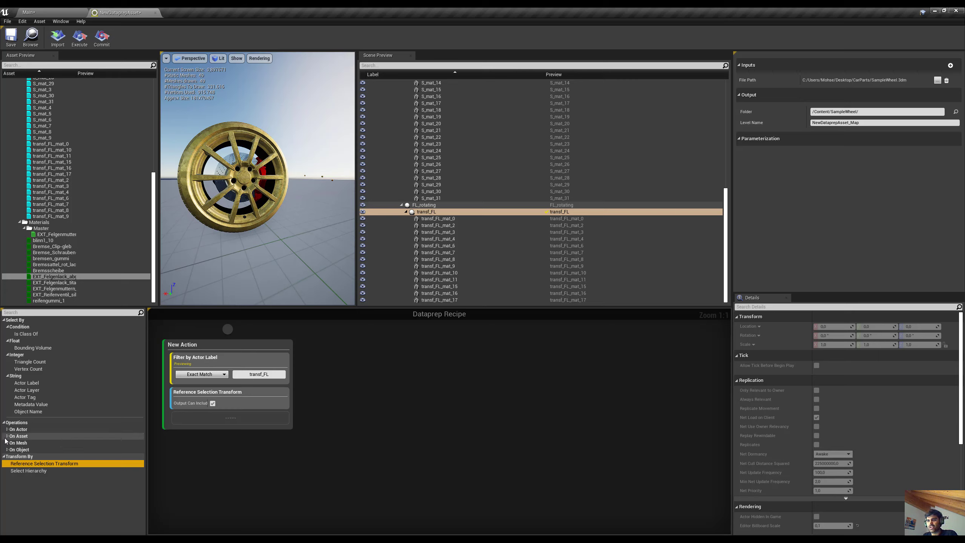
left_click(8, 449)
left_click_drag(30, 456, 260, 404)
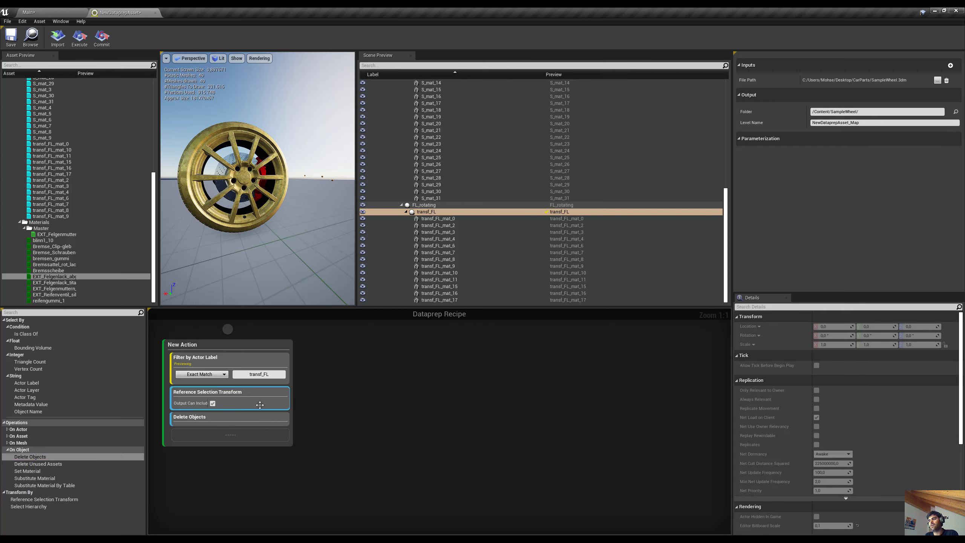
Step: Pick the wheel's gold rim mesh in the preview and set the Exact Match actor label filter to transf_FL_mat_4
left_click(439, 218)
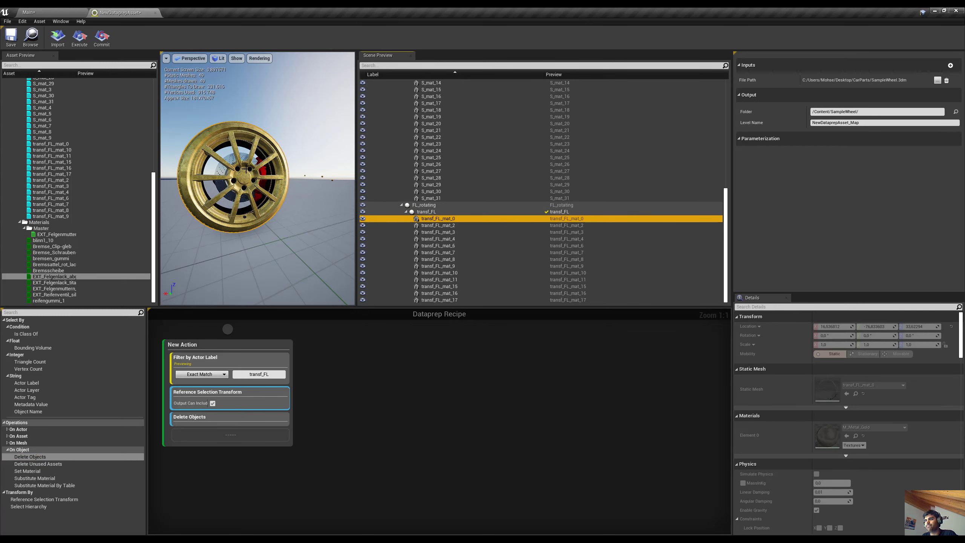
left_click(223, 163)
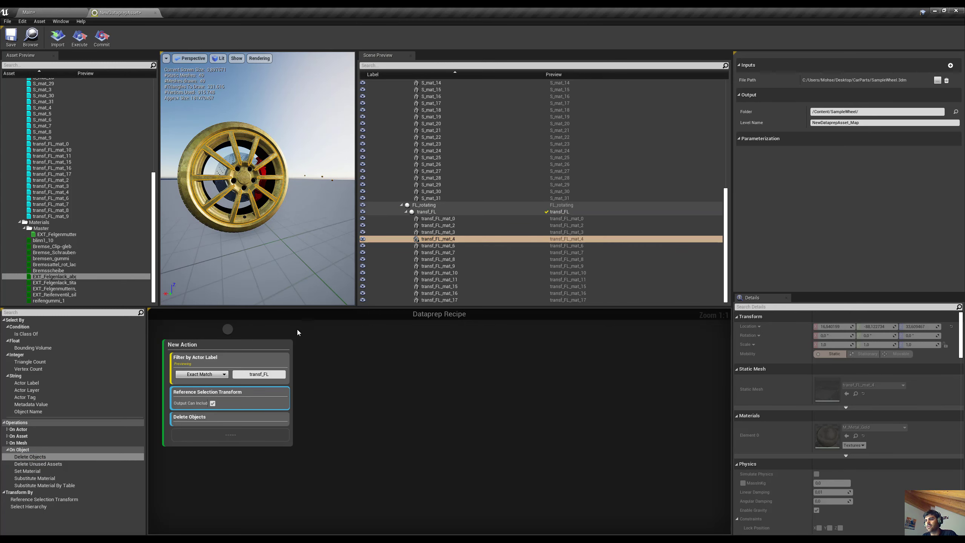
left_click(258, 374)
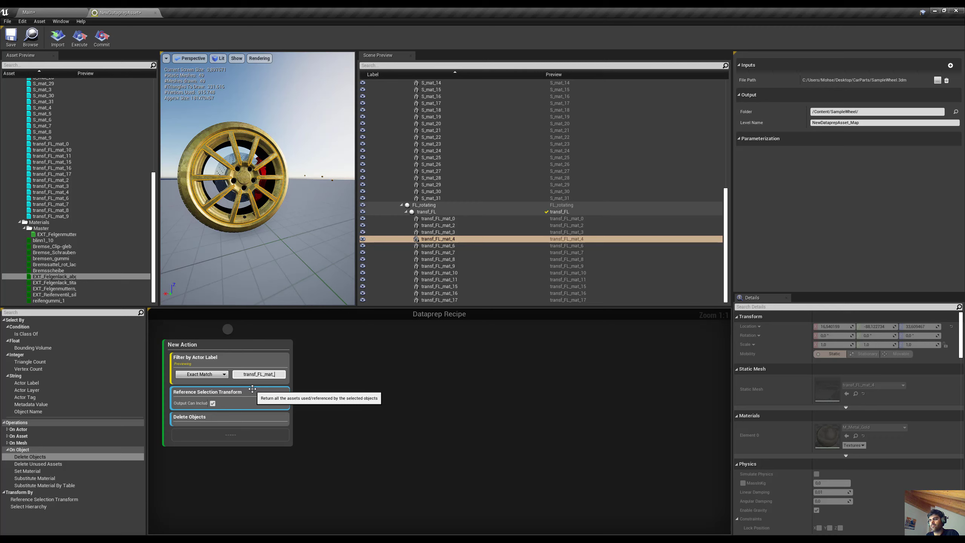
left_click(216, 374)
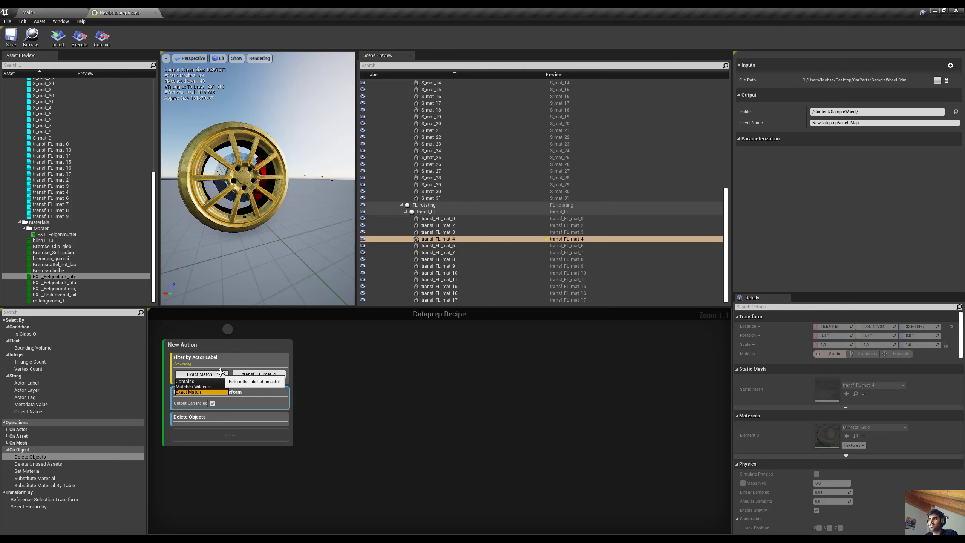
left_click(258, 358)
left_click(253, 397)
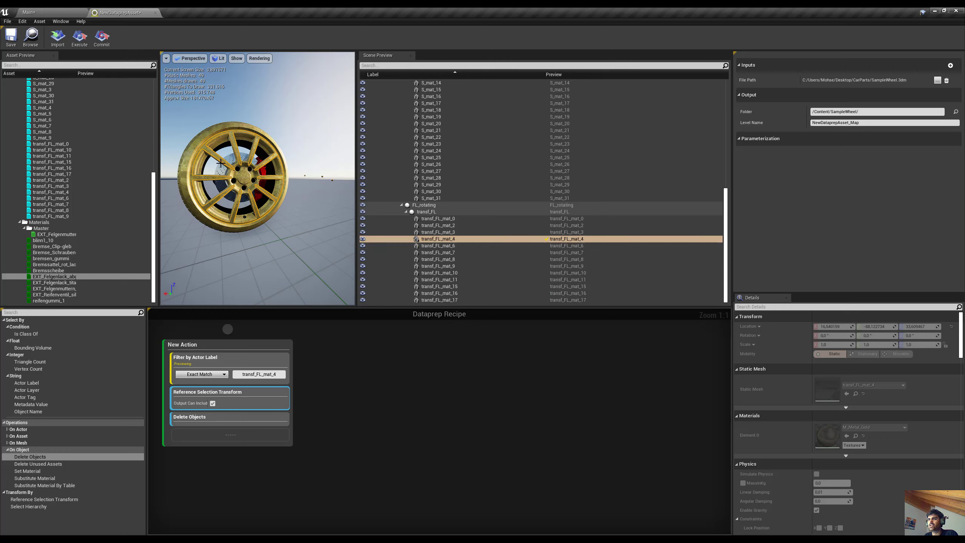
Step: Execute the recipe and inspect the static mesh reference of the transf_FL_mat_4 actor
left_click(79, 43)
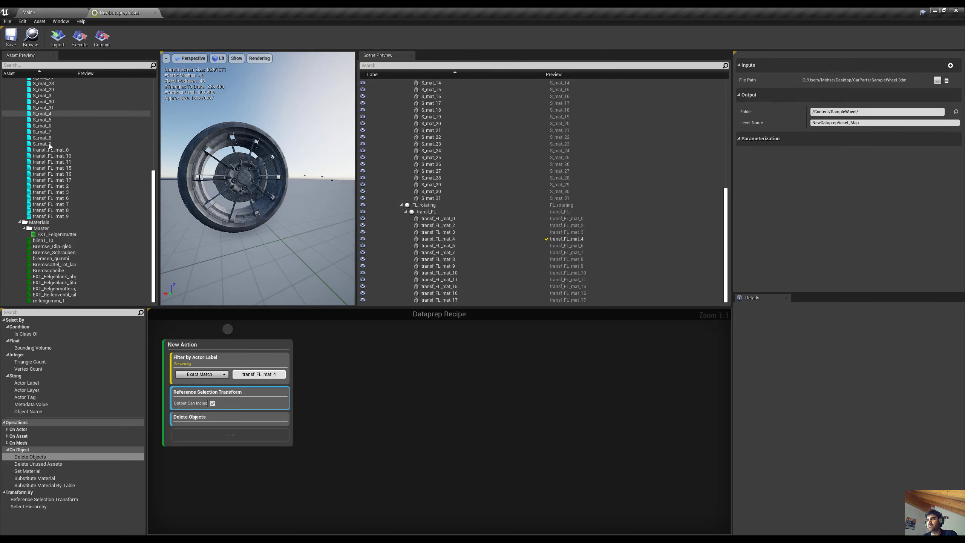
left_click(452, 239)
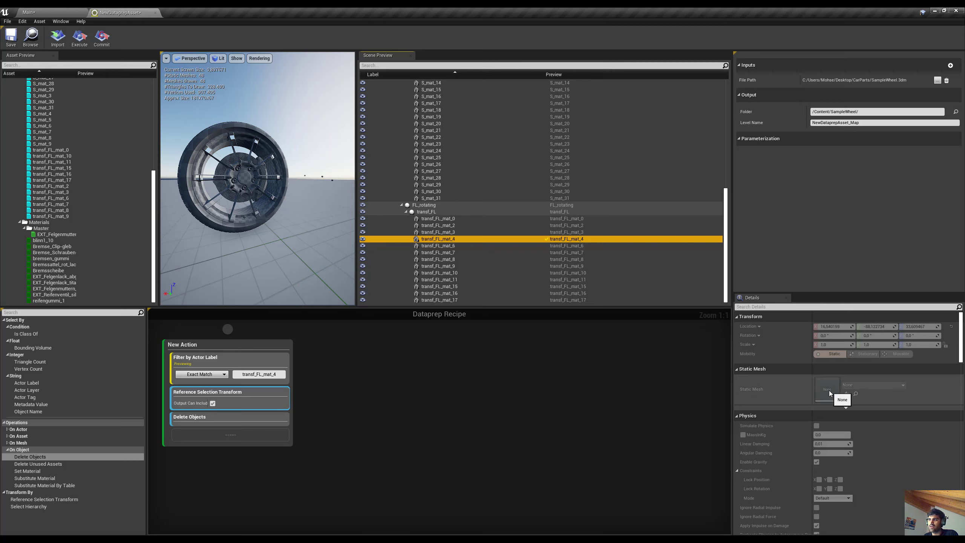
left_click(236, 396)
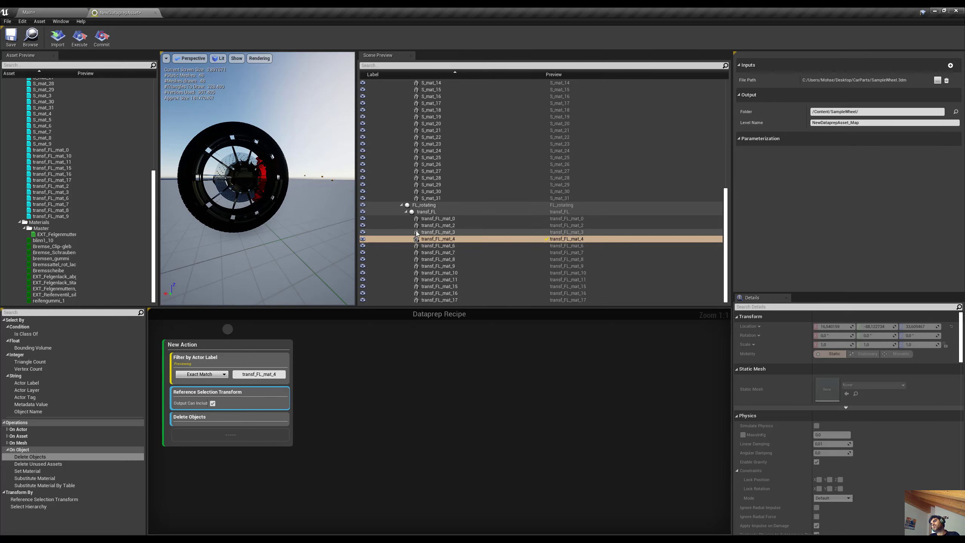
left_click(477, 241)
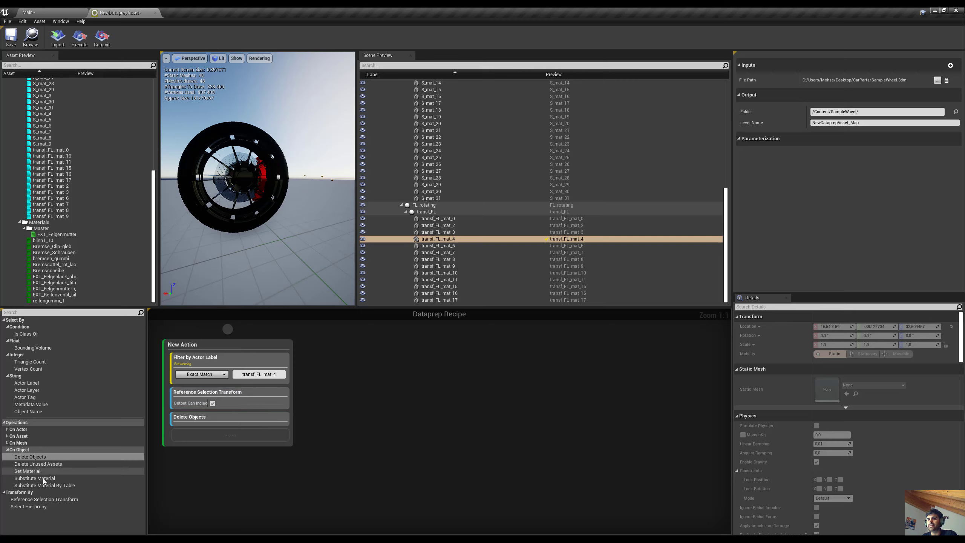
left_click(8, 451)
left_click(8, 449)
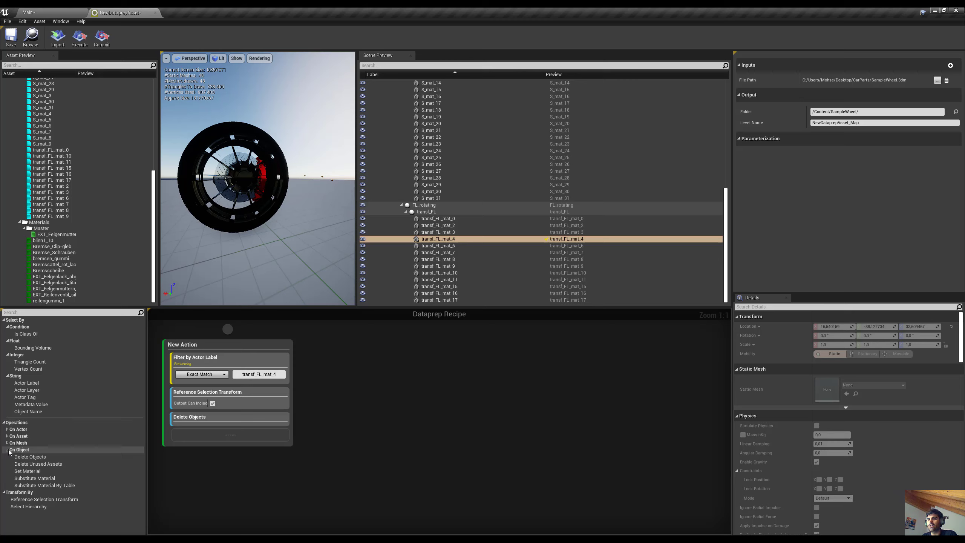